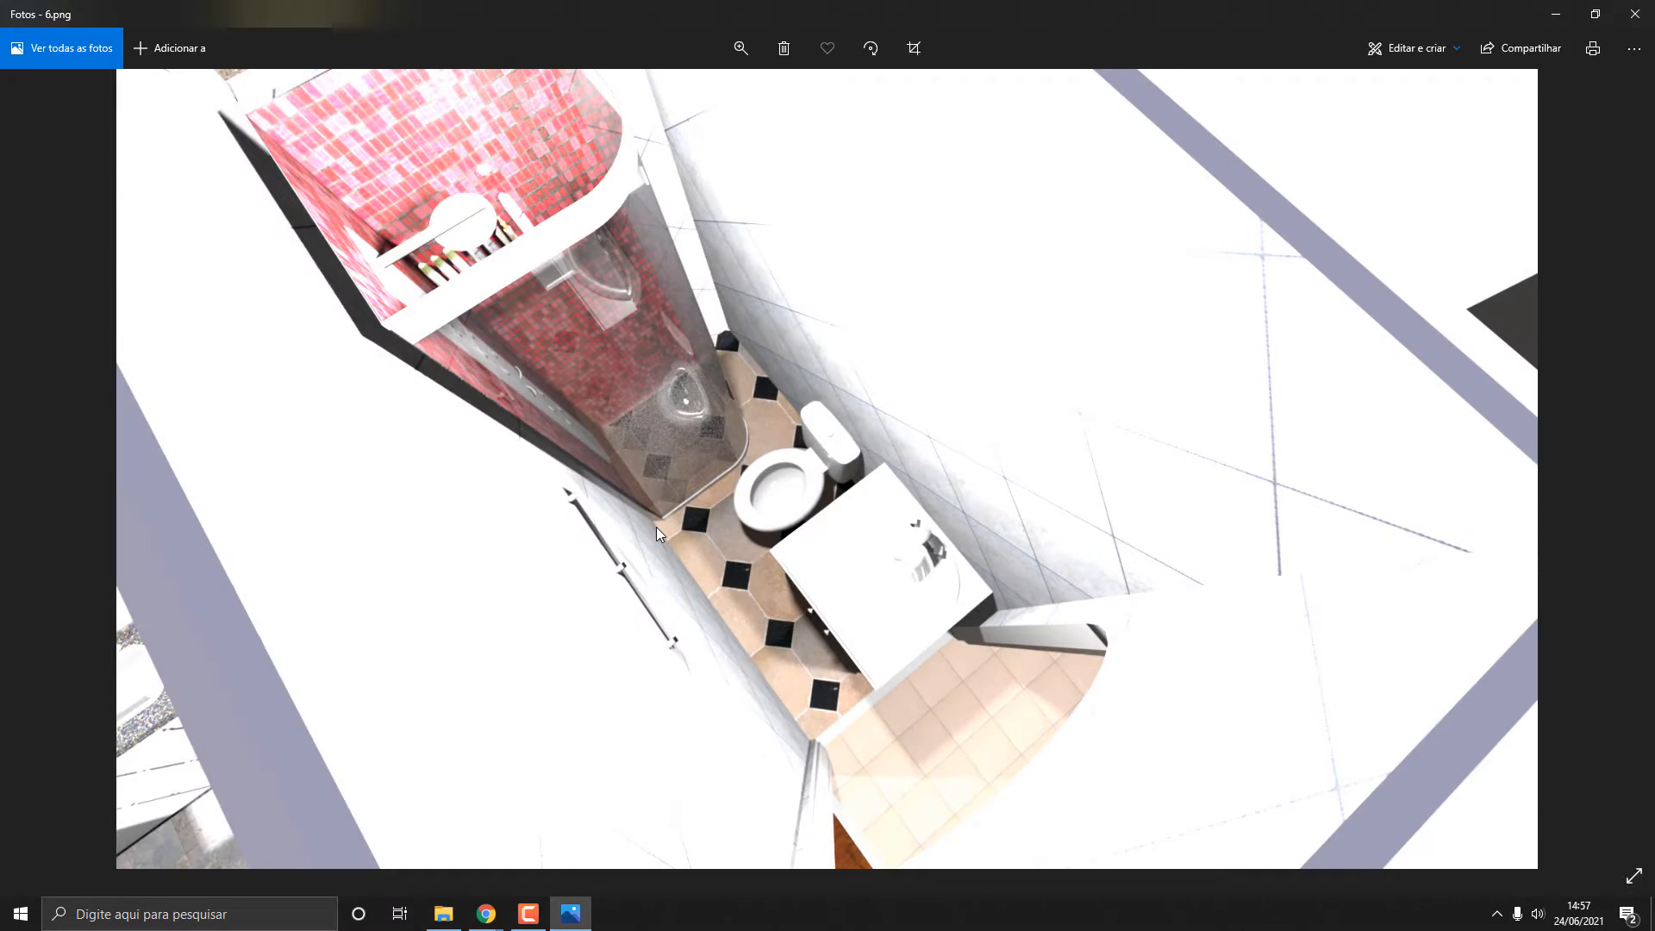
Browse the rendered house images from 6.png through 11.png.
key(Right)
key(Right)
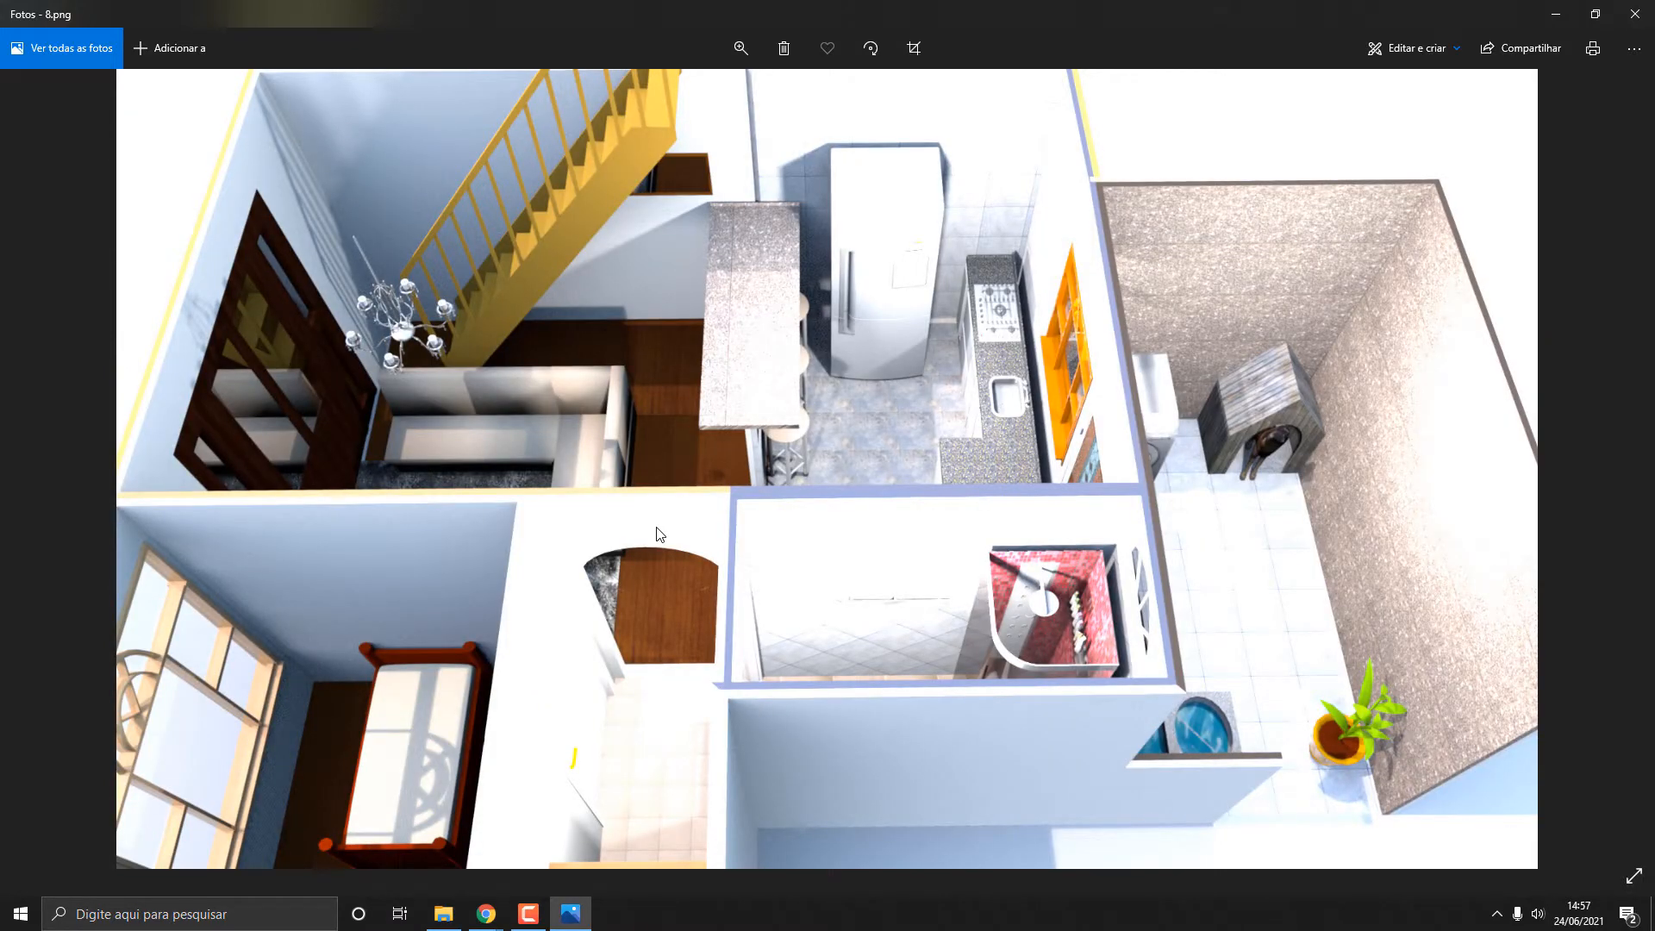
key(Right)
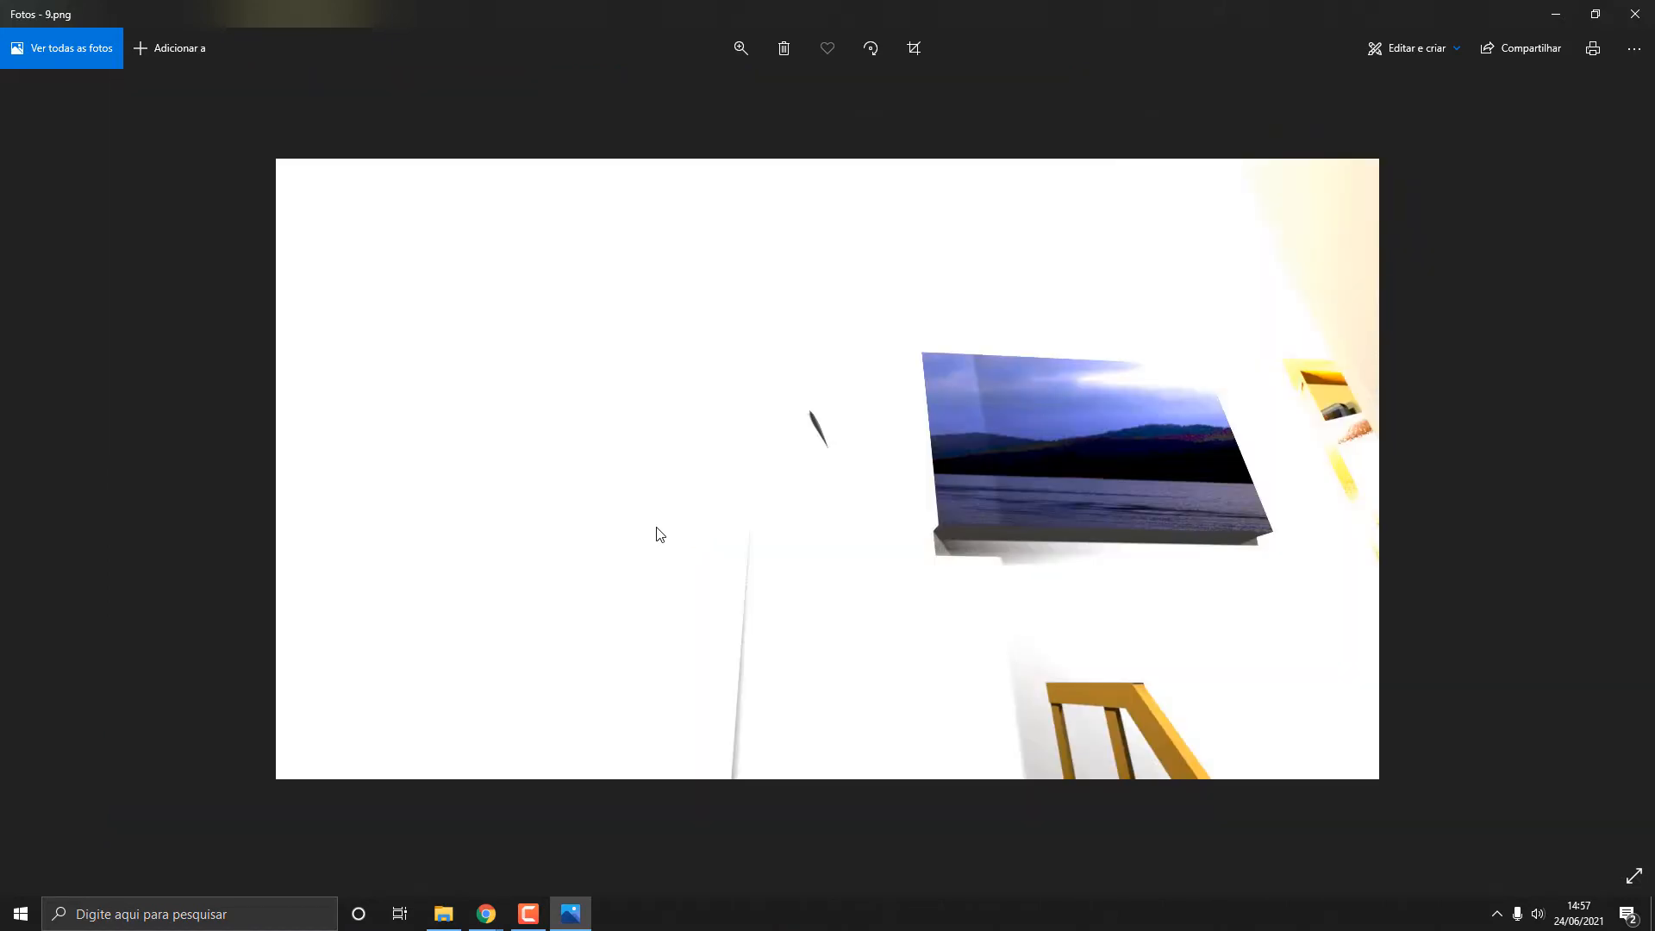
key(Right)
key(Right)
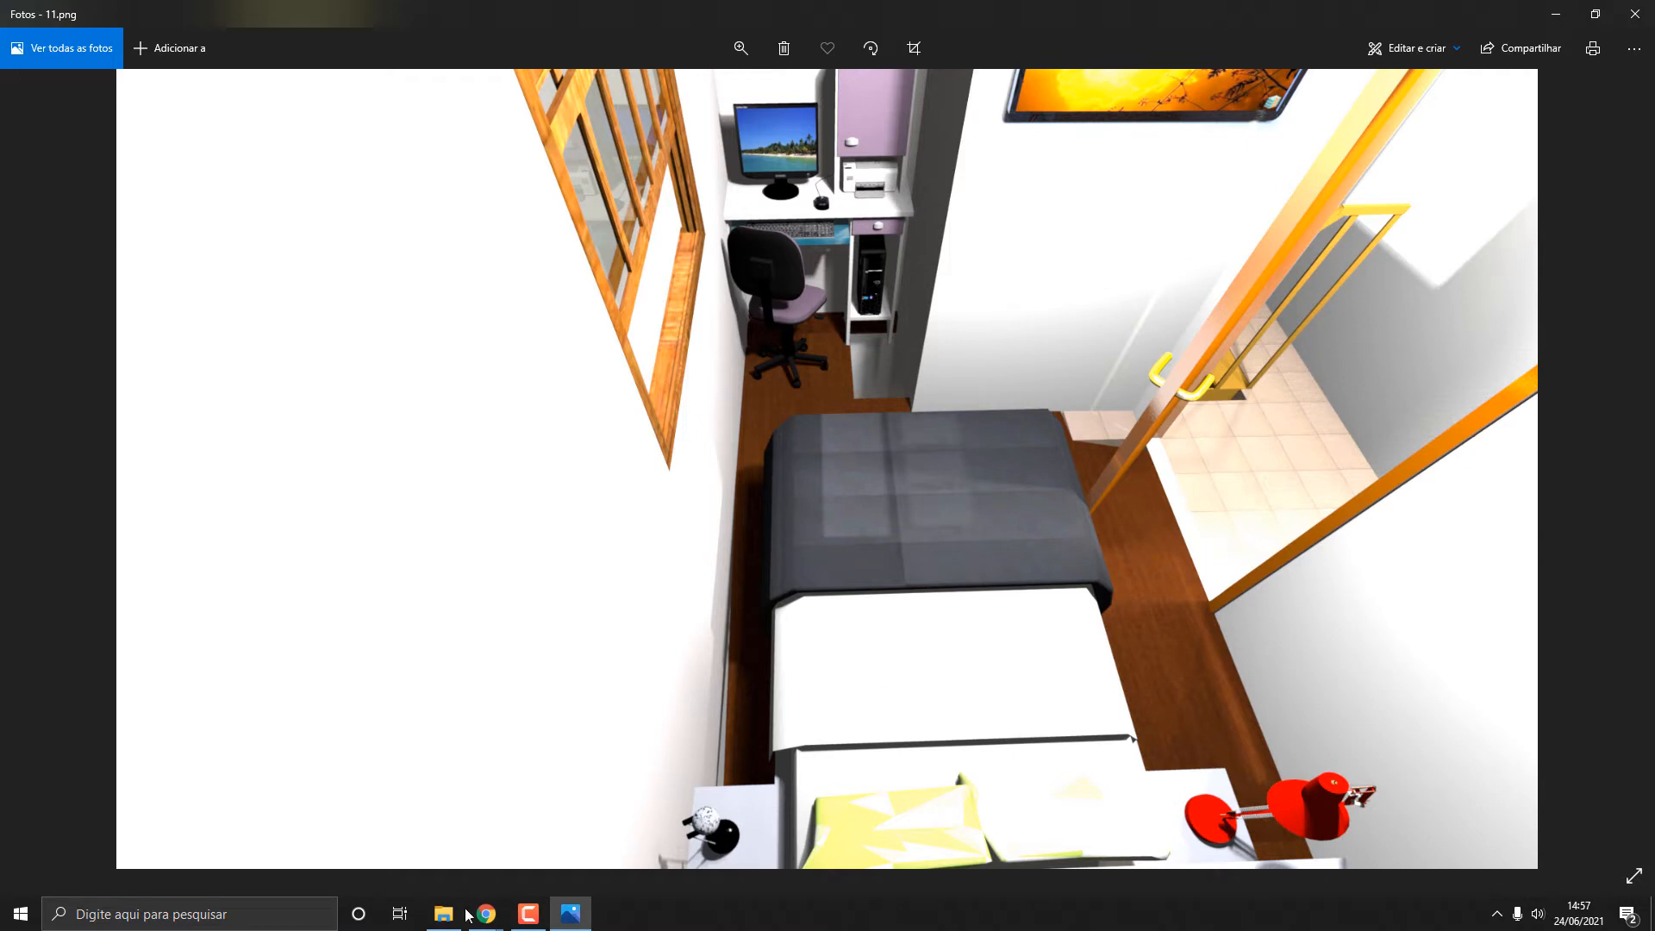
Switch to the Casa folder in File Explorer and select the file 2.pdf.
mouse_move(450, 925)
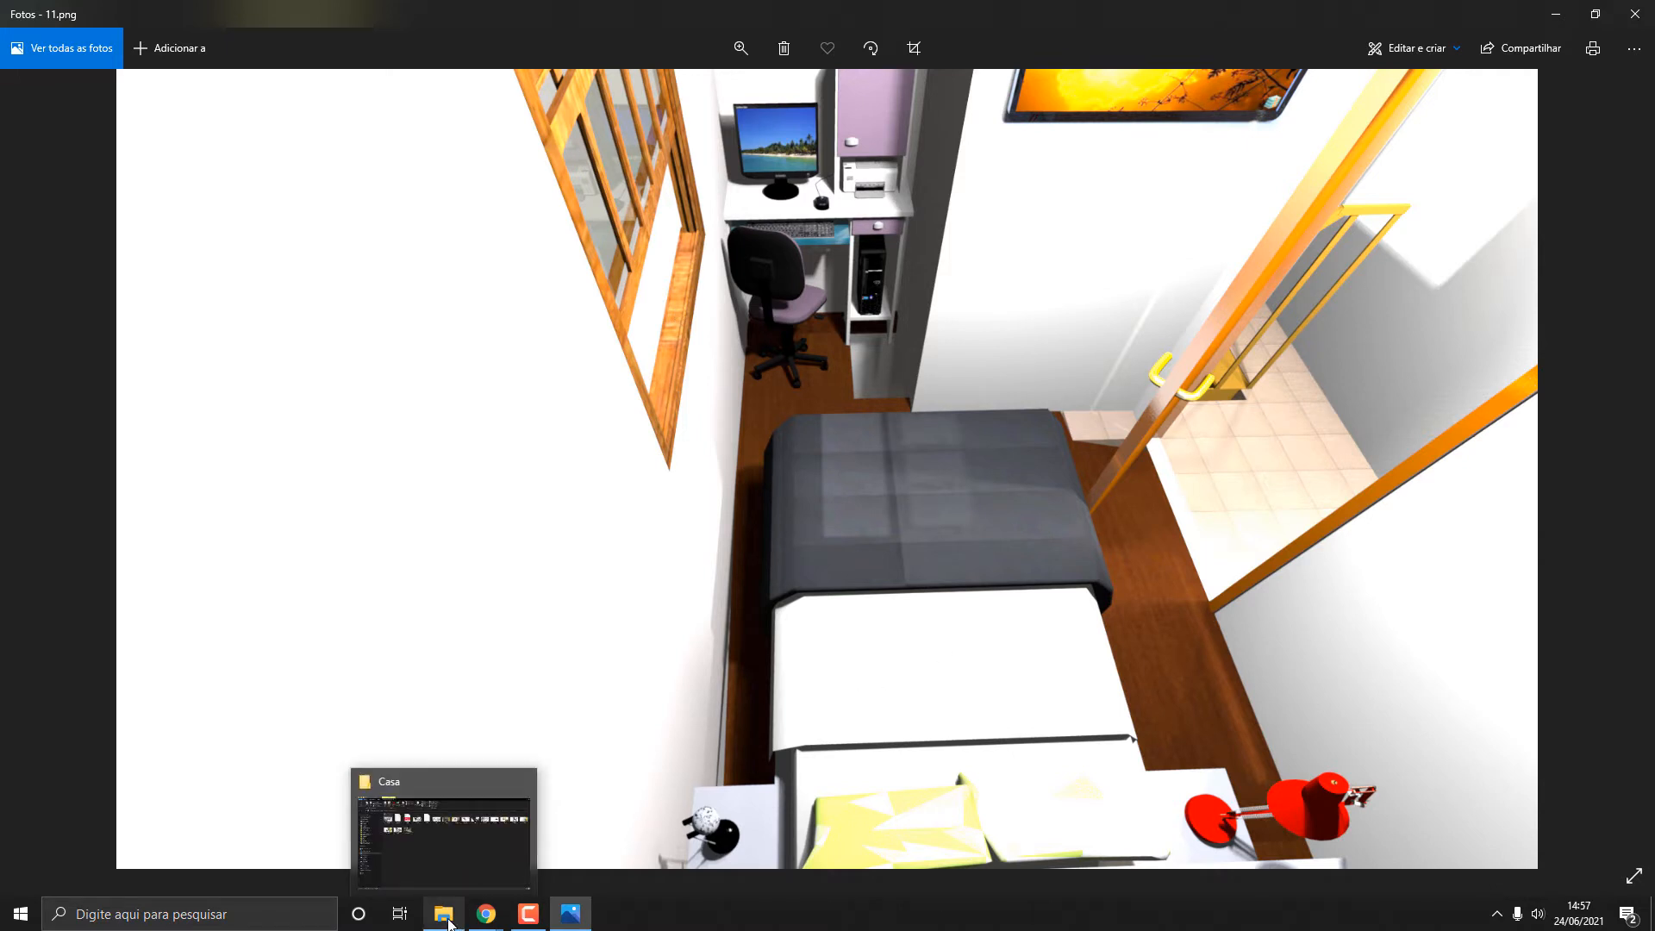
click(453, 836)
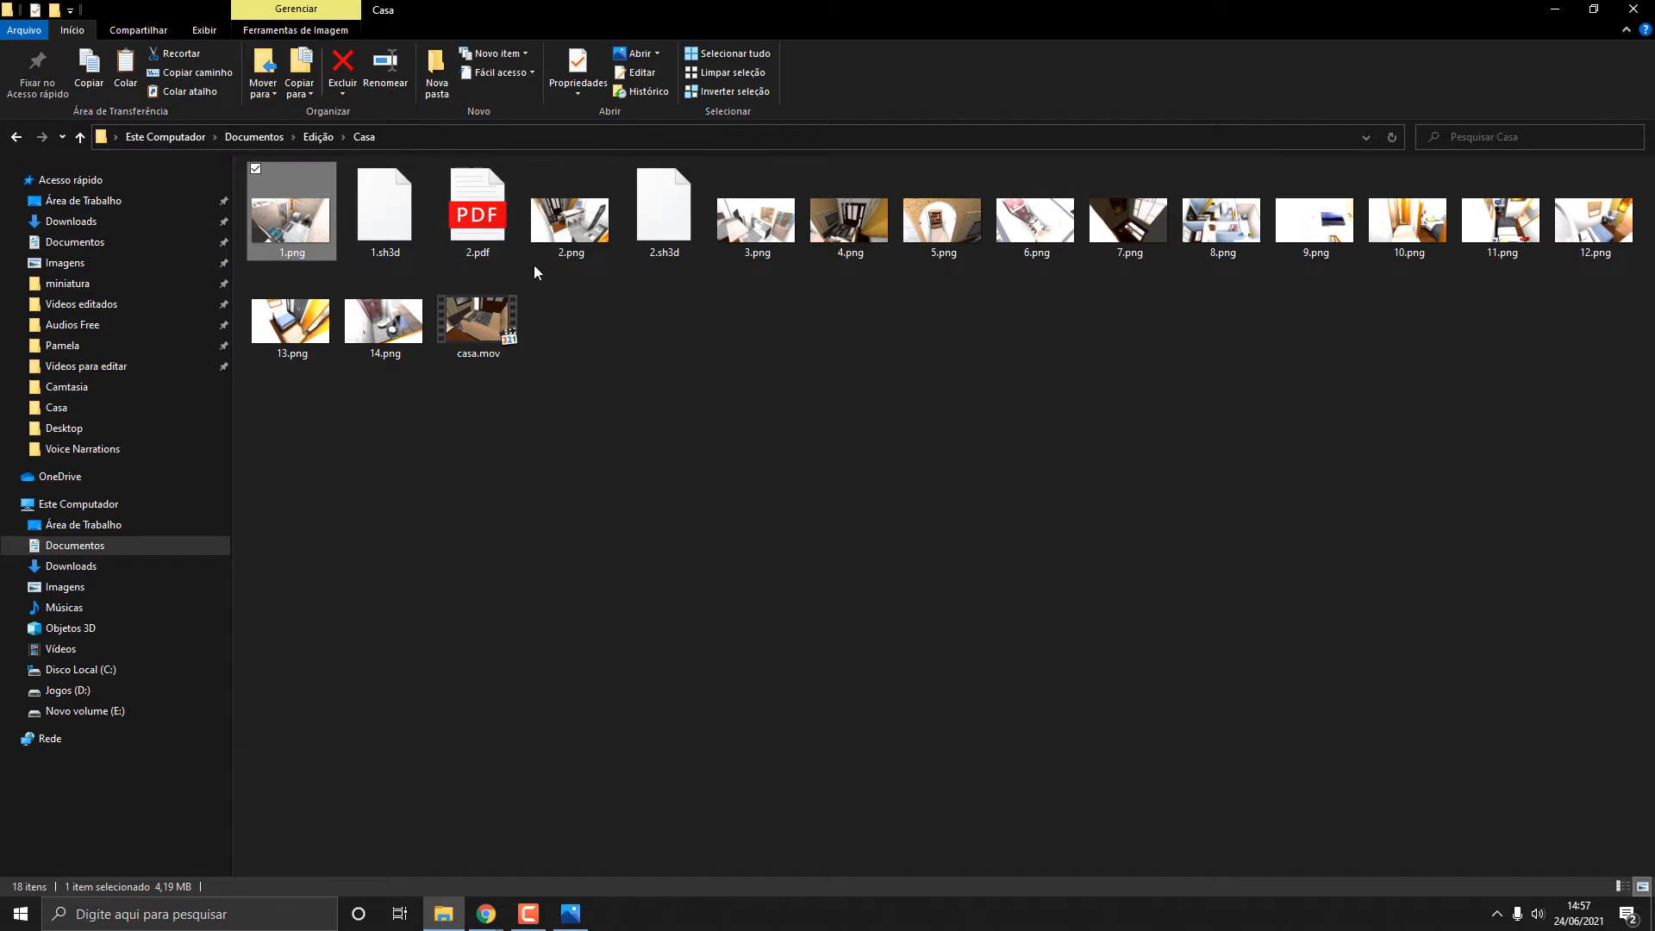
click(478, 210)
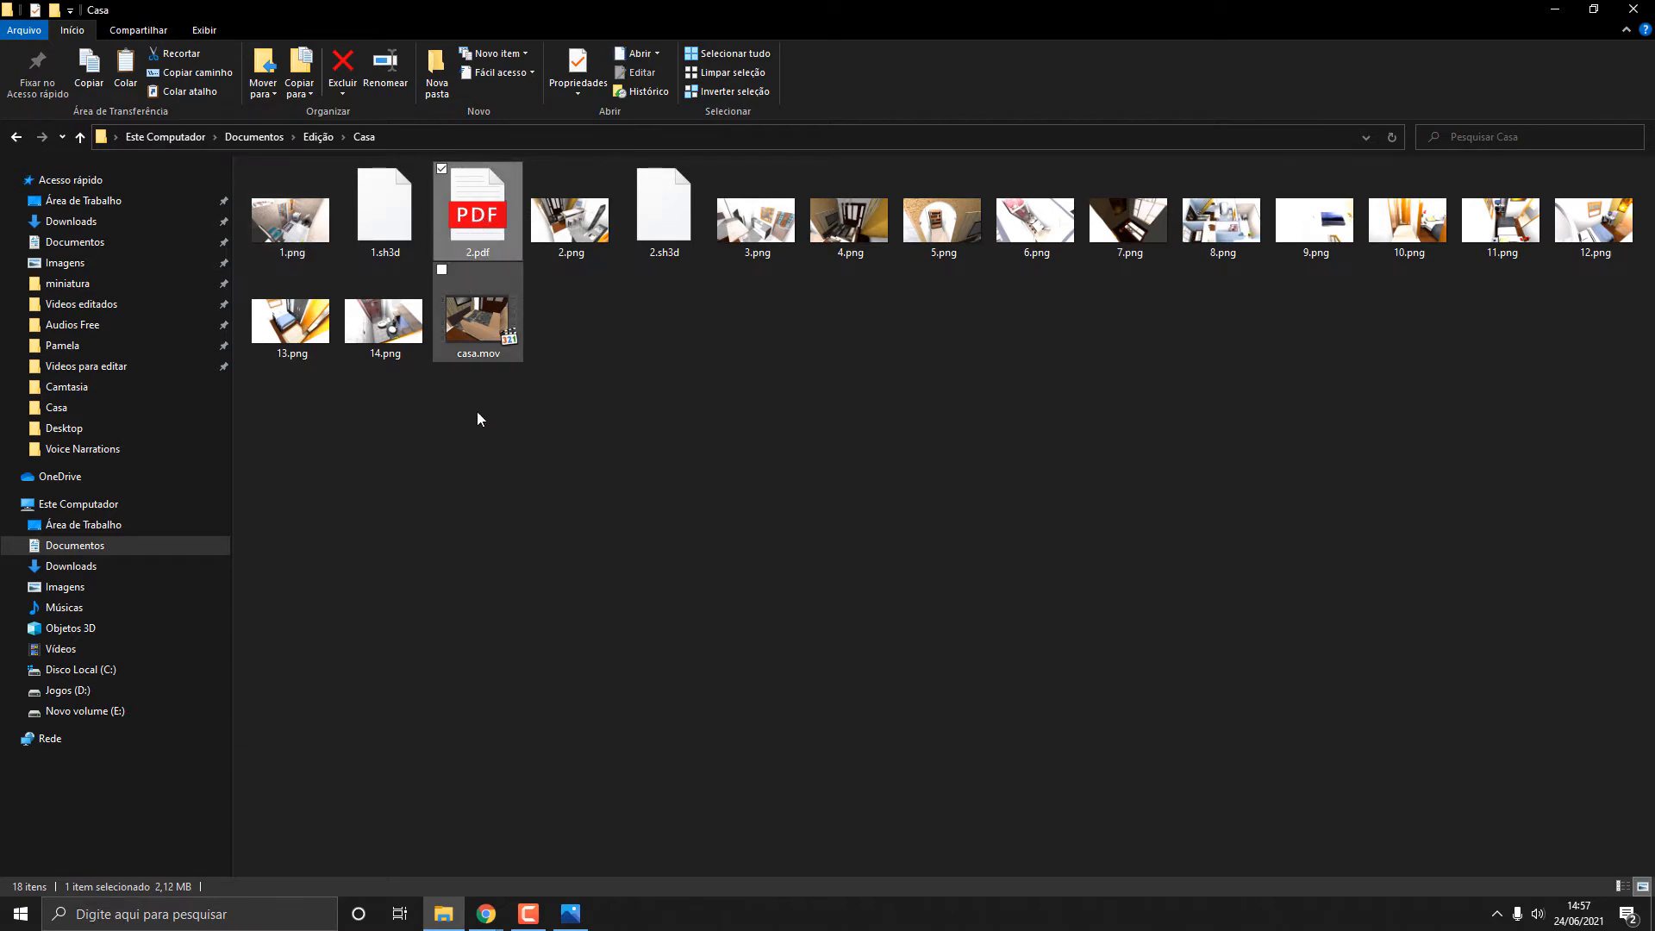
Play the casa.mov walkthrough video from the Casa folder and skip ahead in it.
click(79, 137)
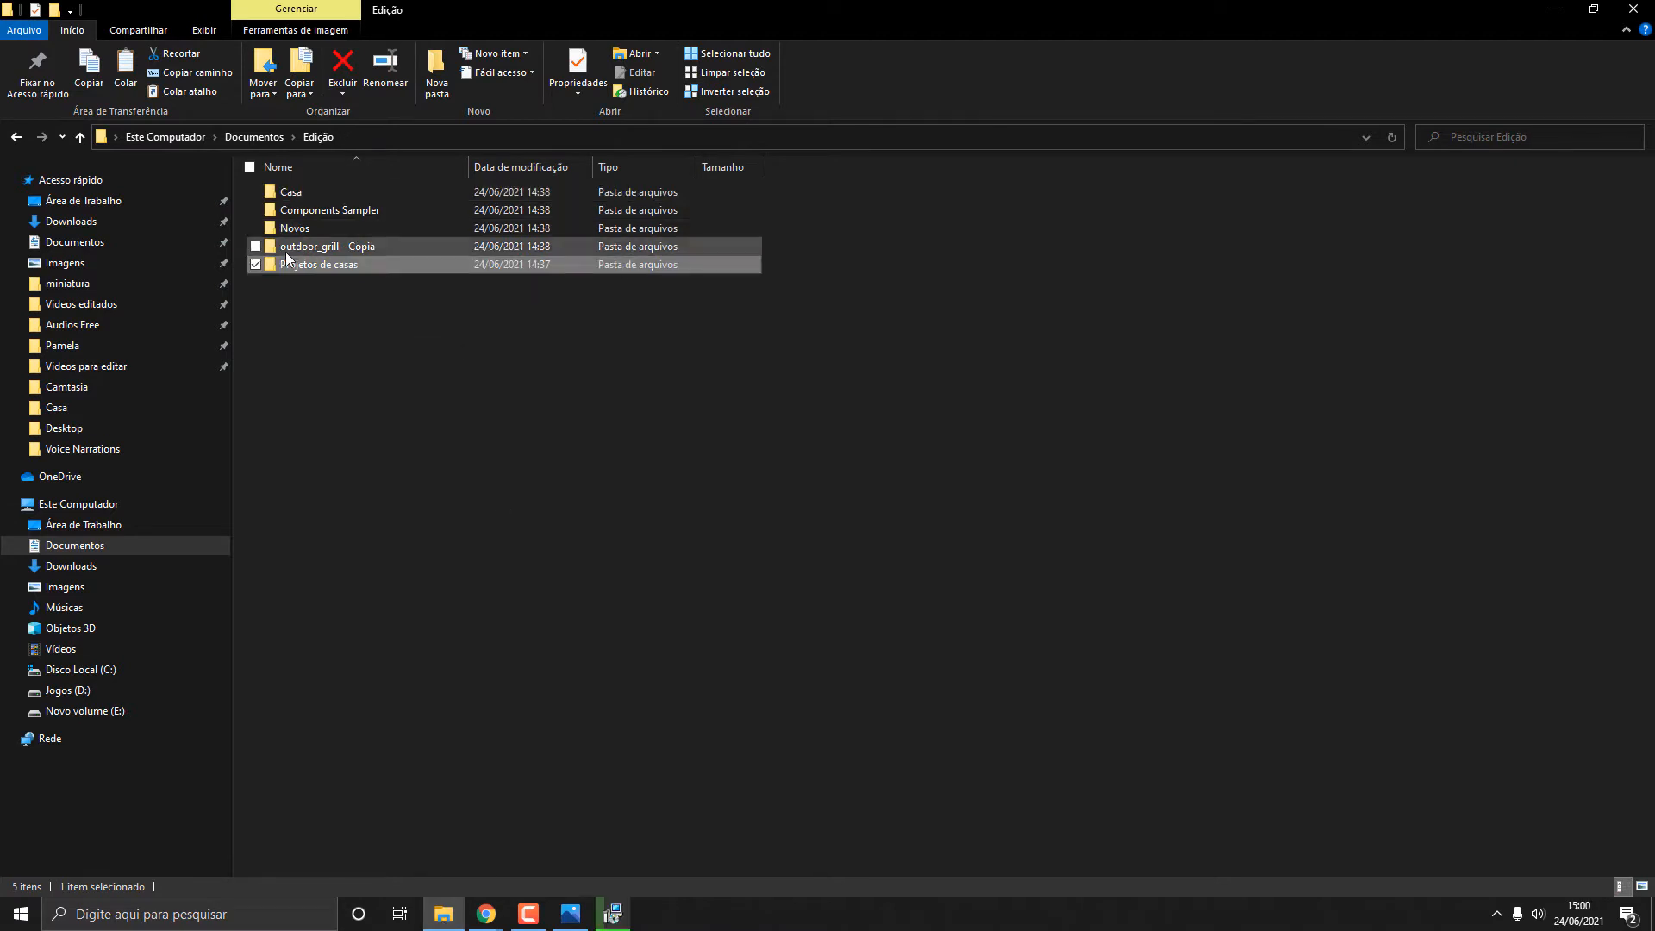
double_click(329, 193)
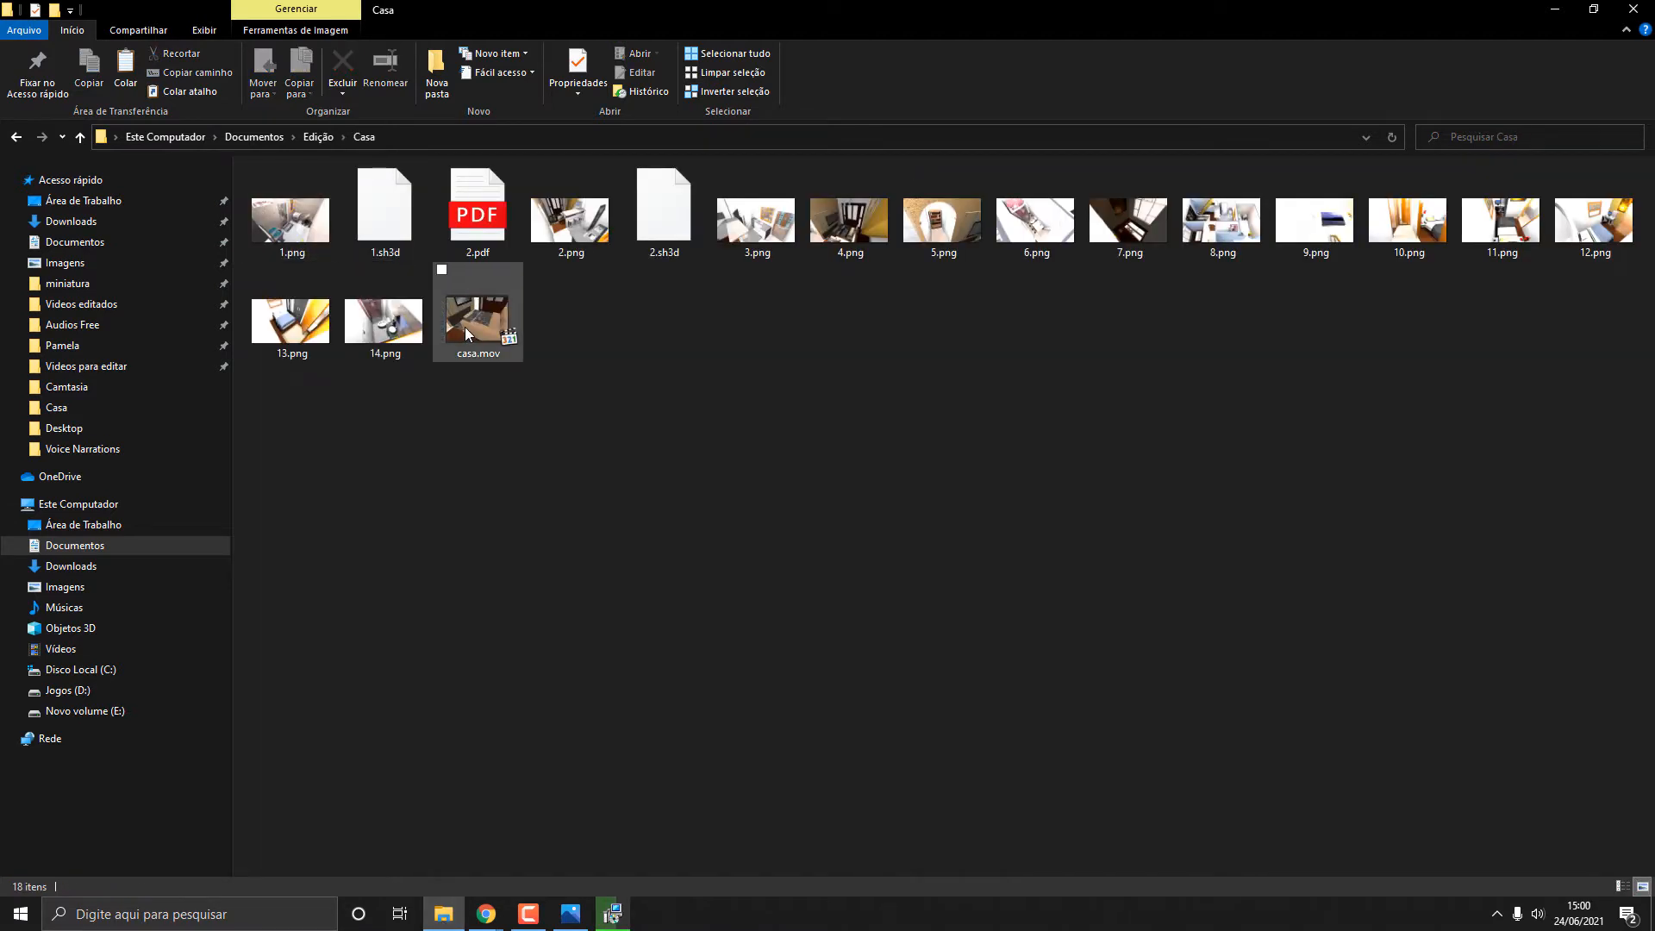
double_click(465, 334)
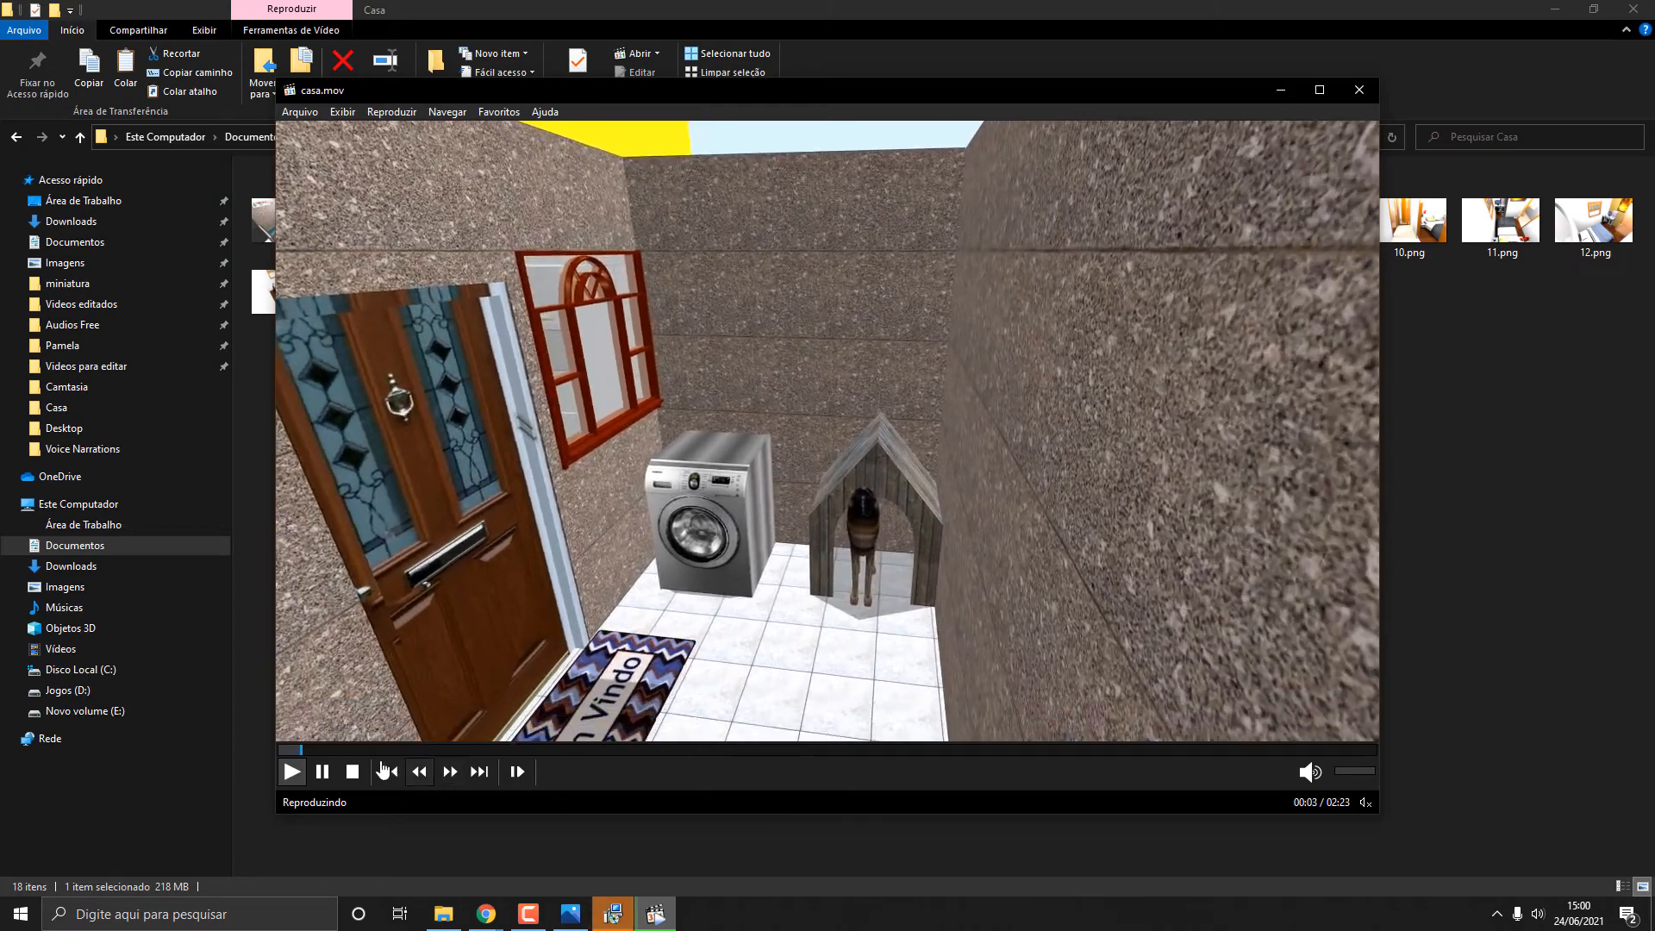
click(377, 749)
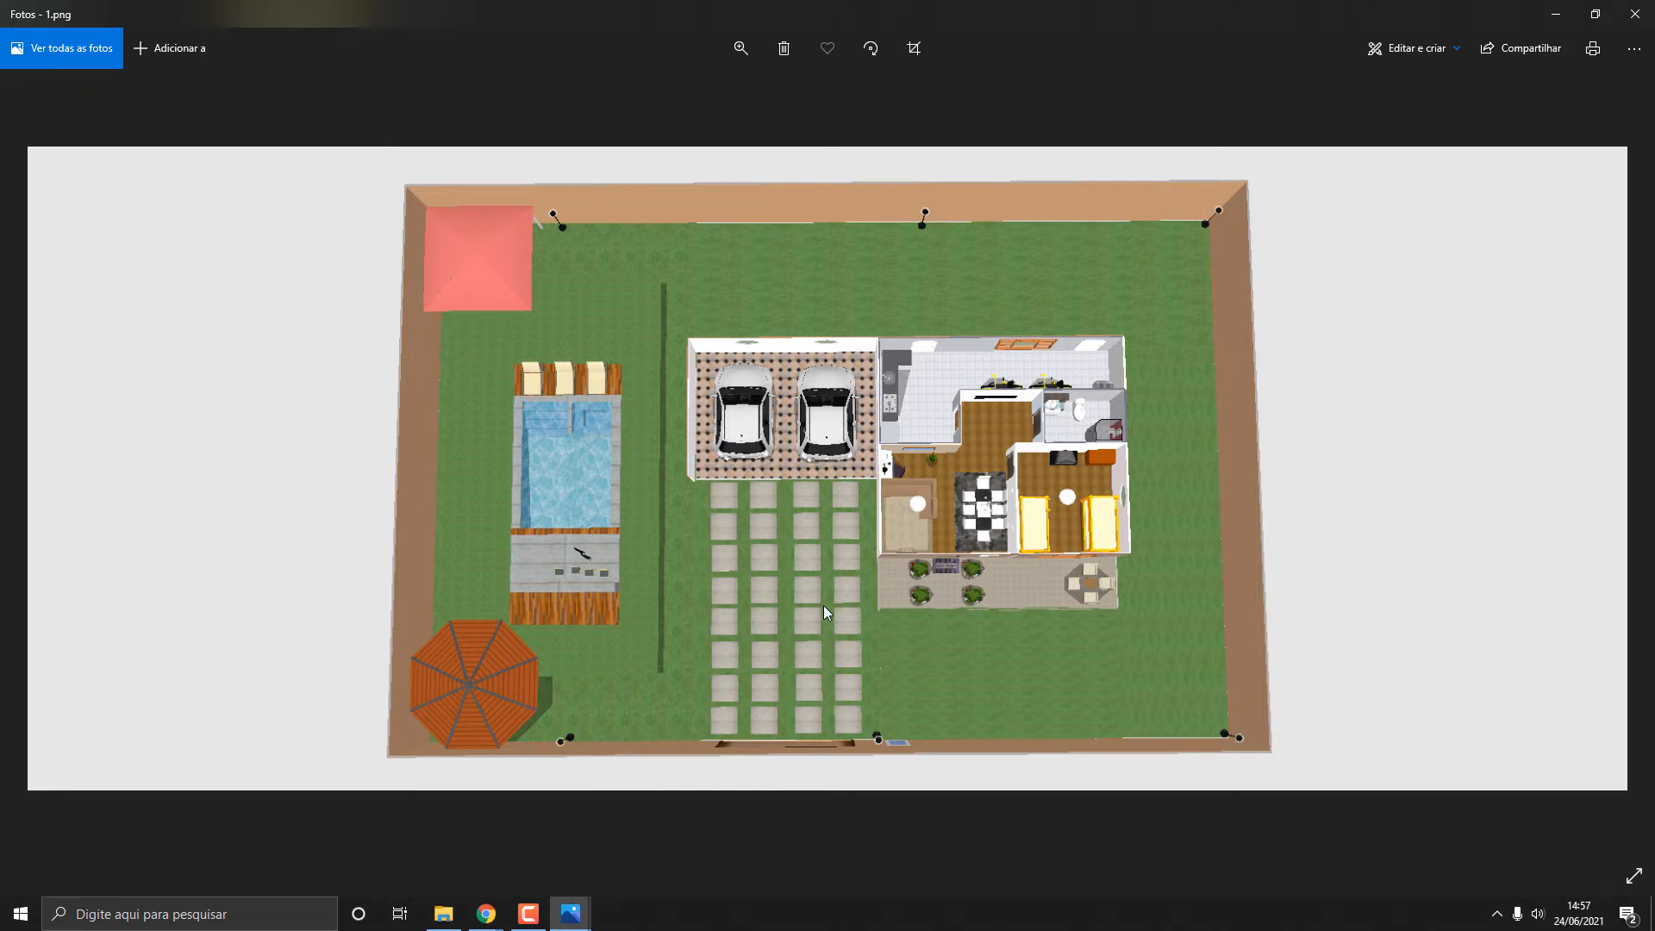
Examine the rooms of the house plan in 1.png up close and close the image.
key(Right)
key(Left)
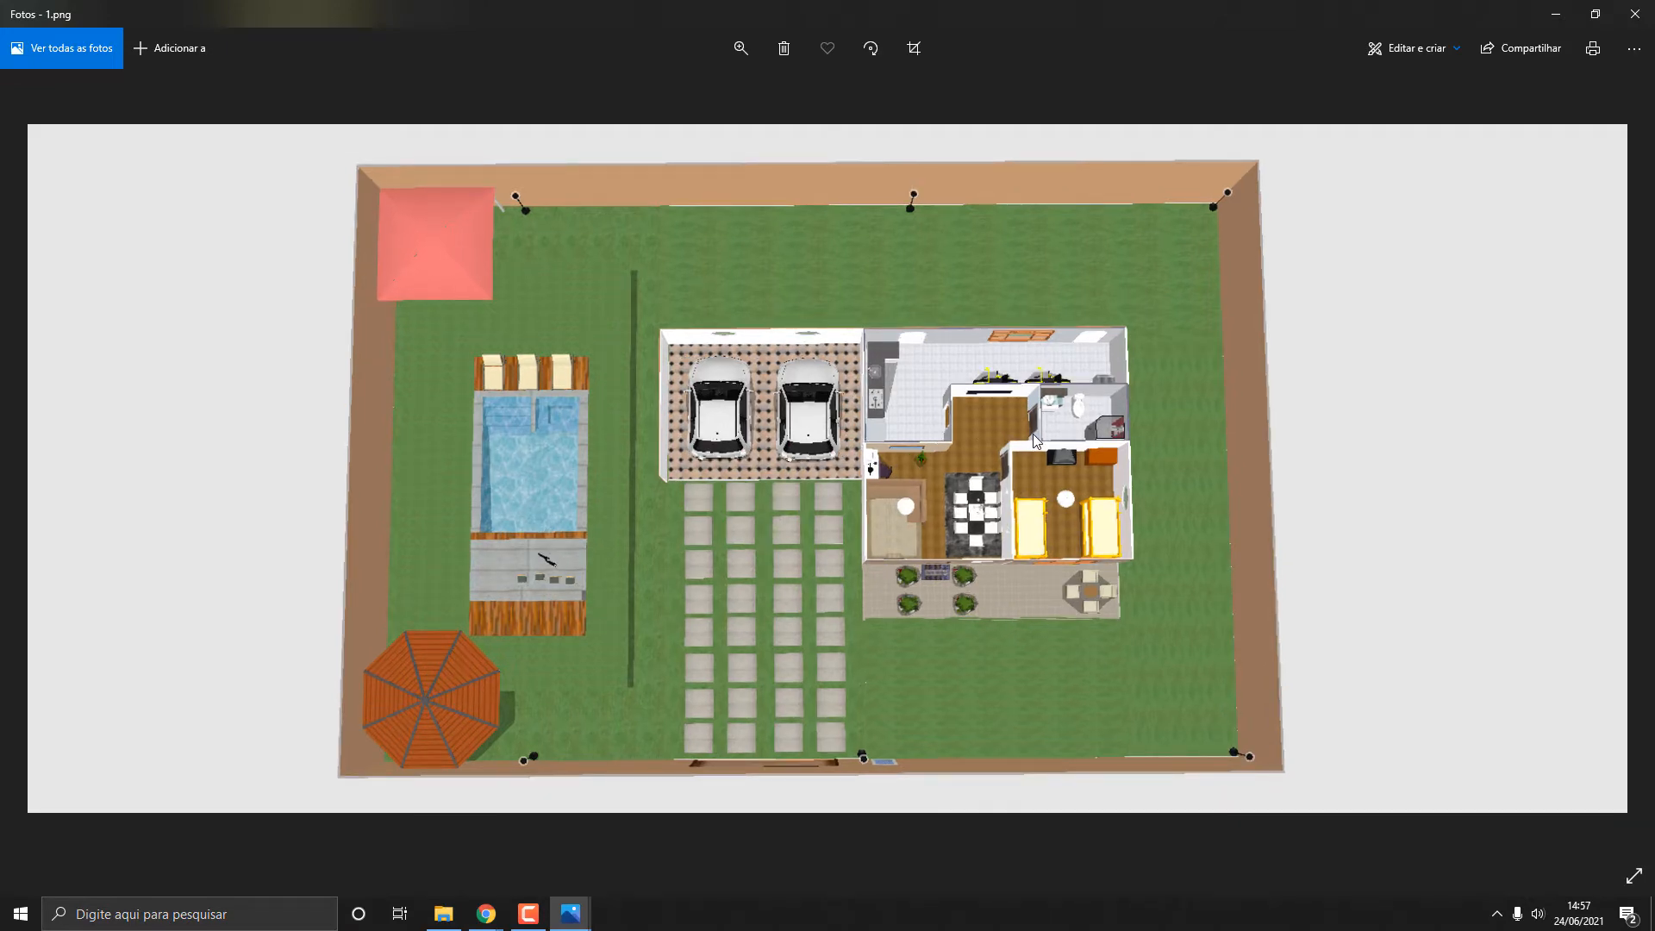
ctrl+scroll(1033, 433, up, 5)
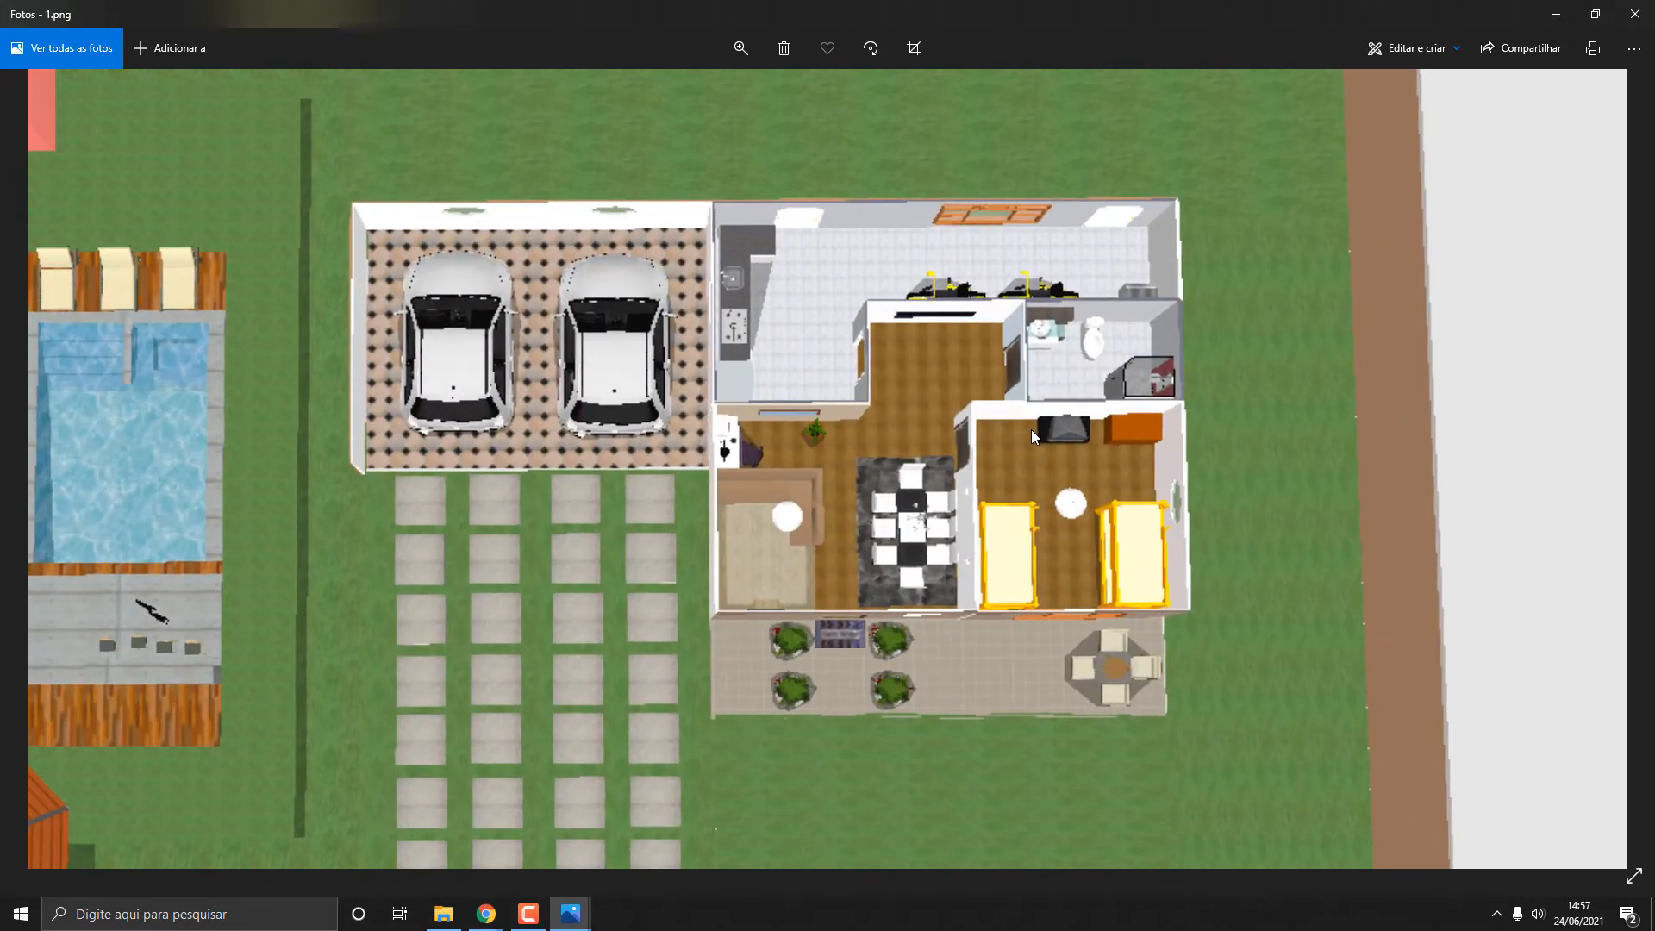
ctrl+scroll(1031, 429, up, 2)
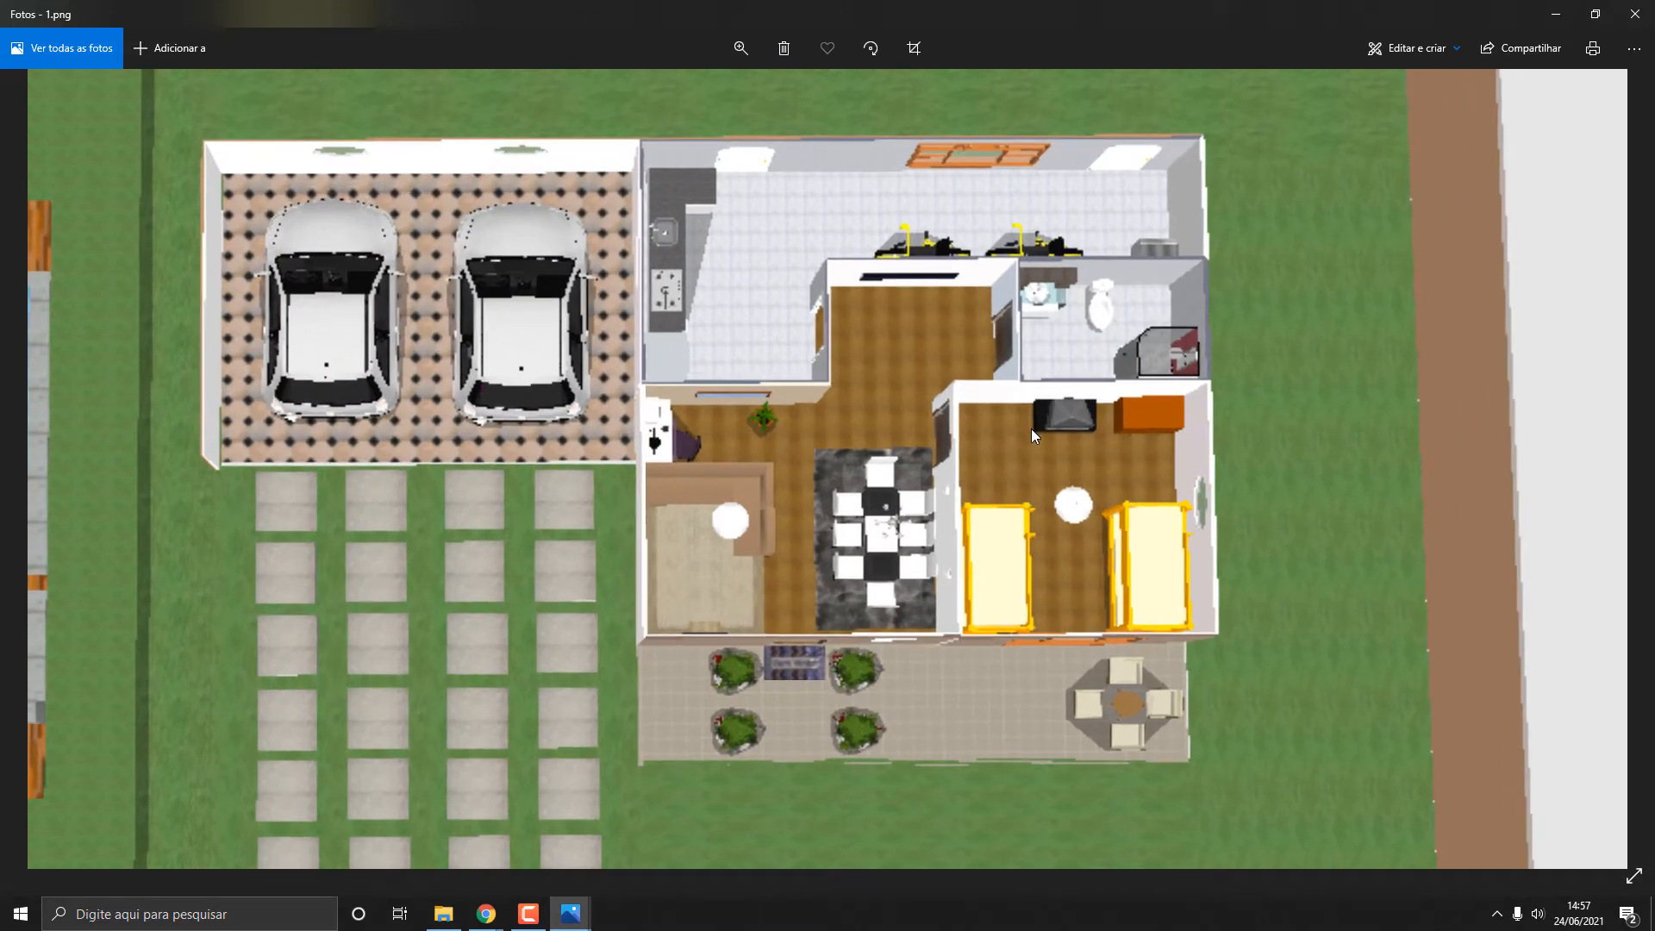
ctrl+scroll(992, 424, down, 7)
click(1634, 14)
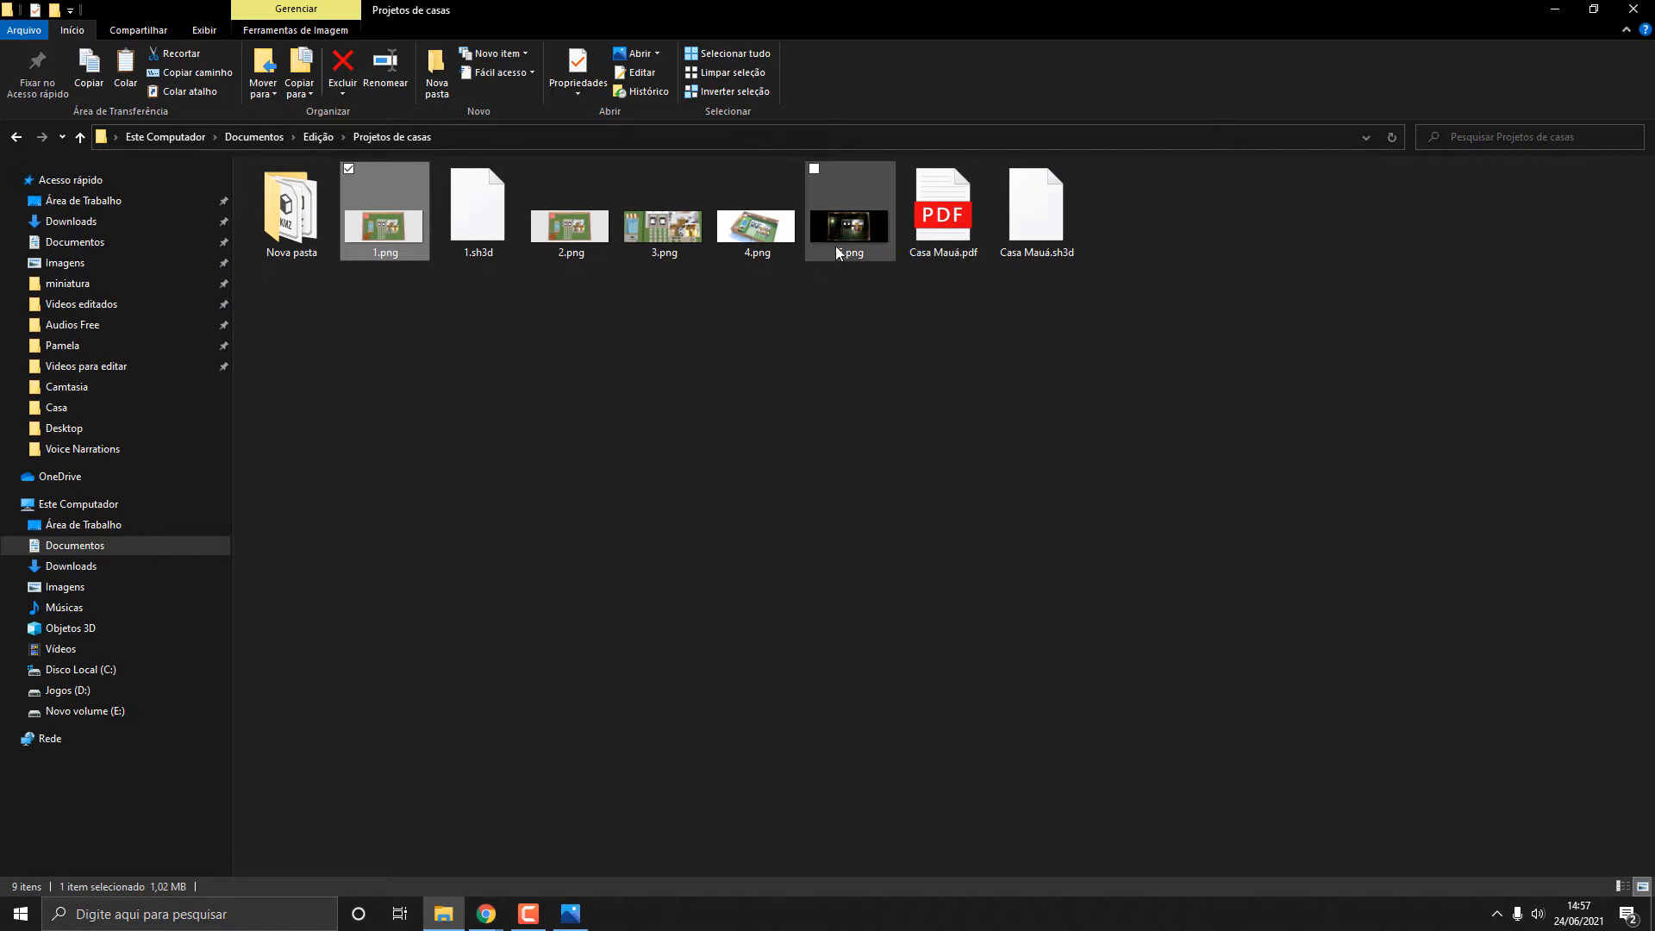
View the angled house rendering 4.png from the Projetos de casas folder and close it.
click(771, 242)
double_click(772, 243)
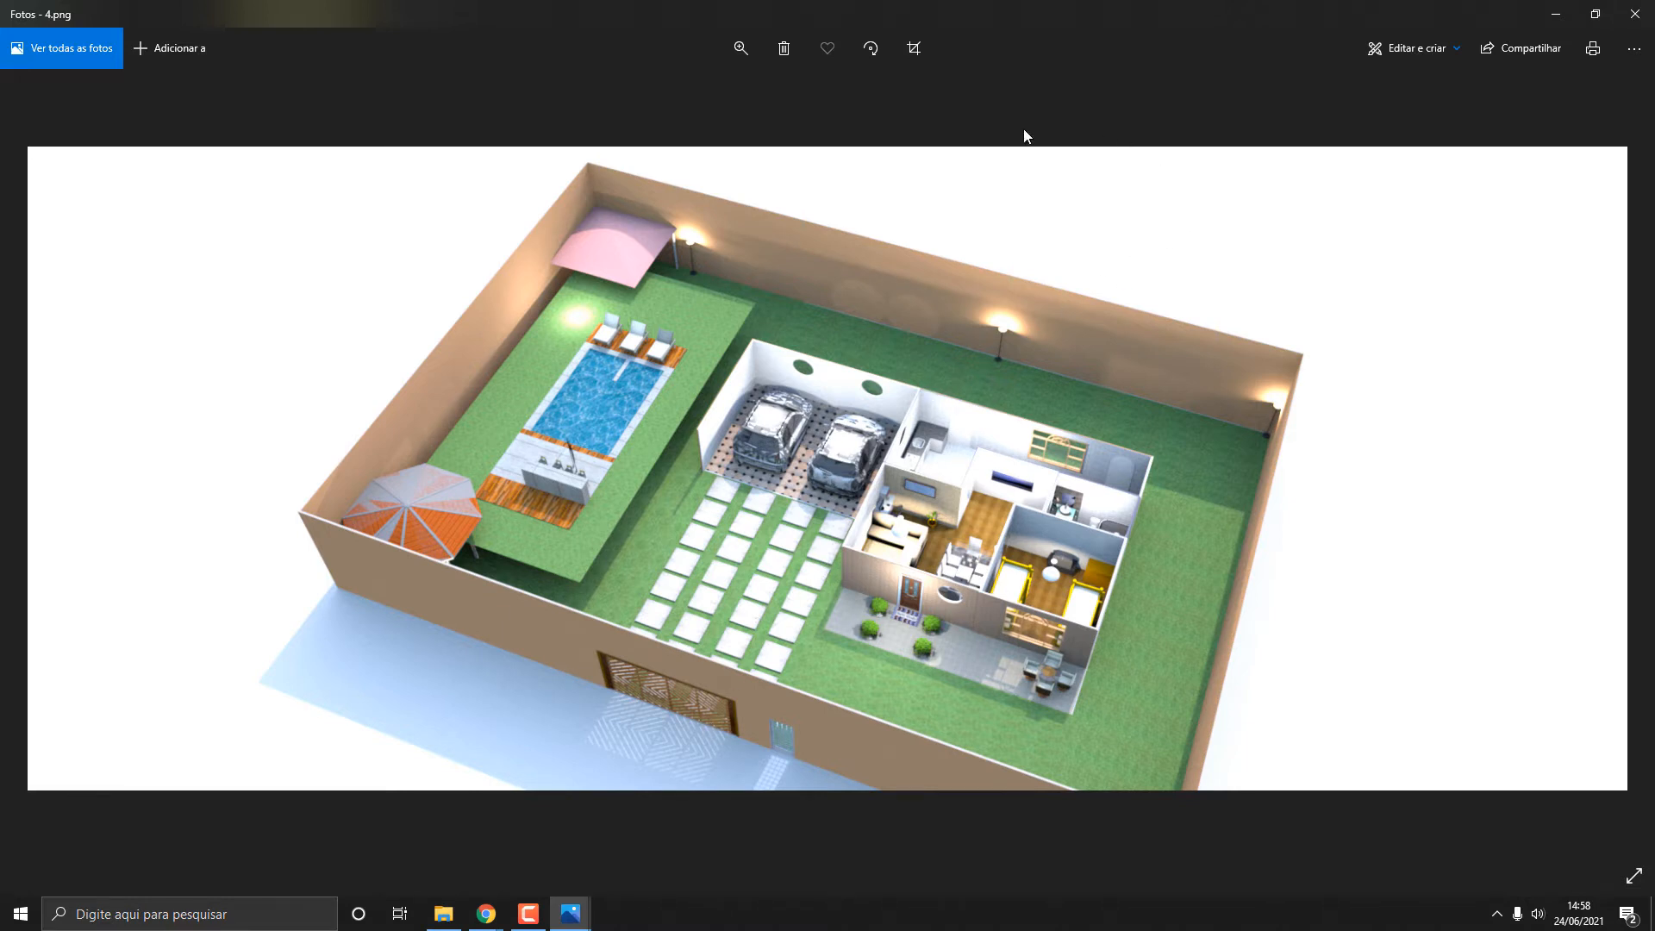
click(1635, 14)
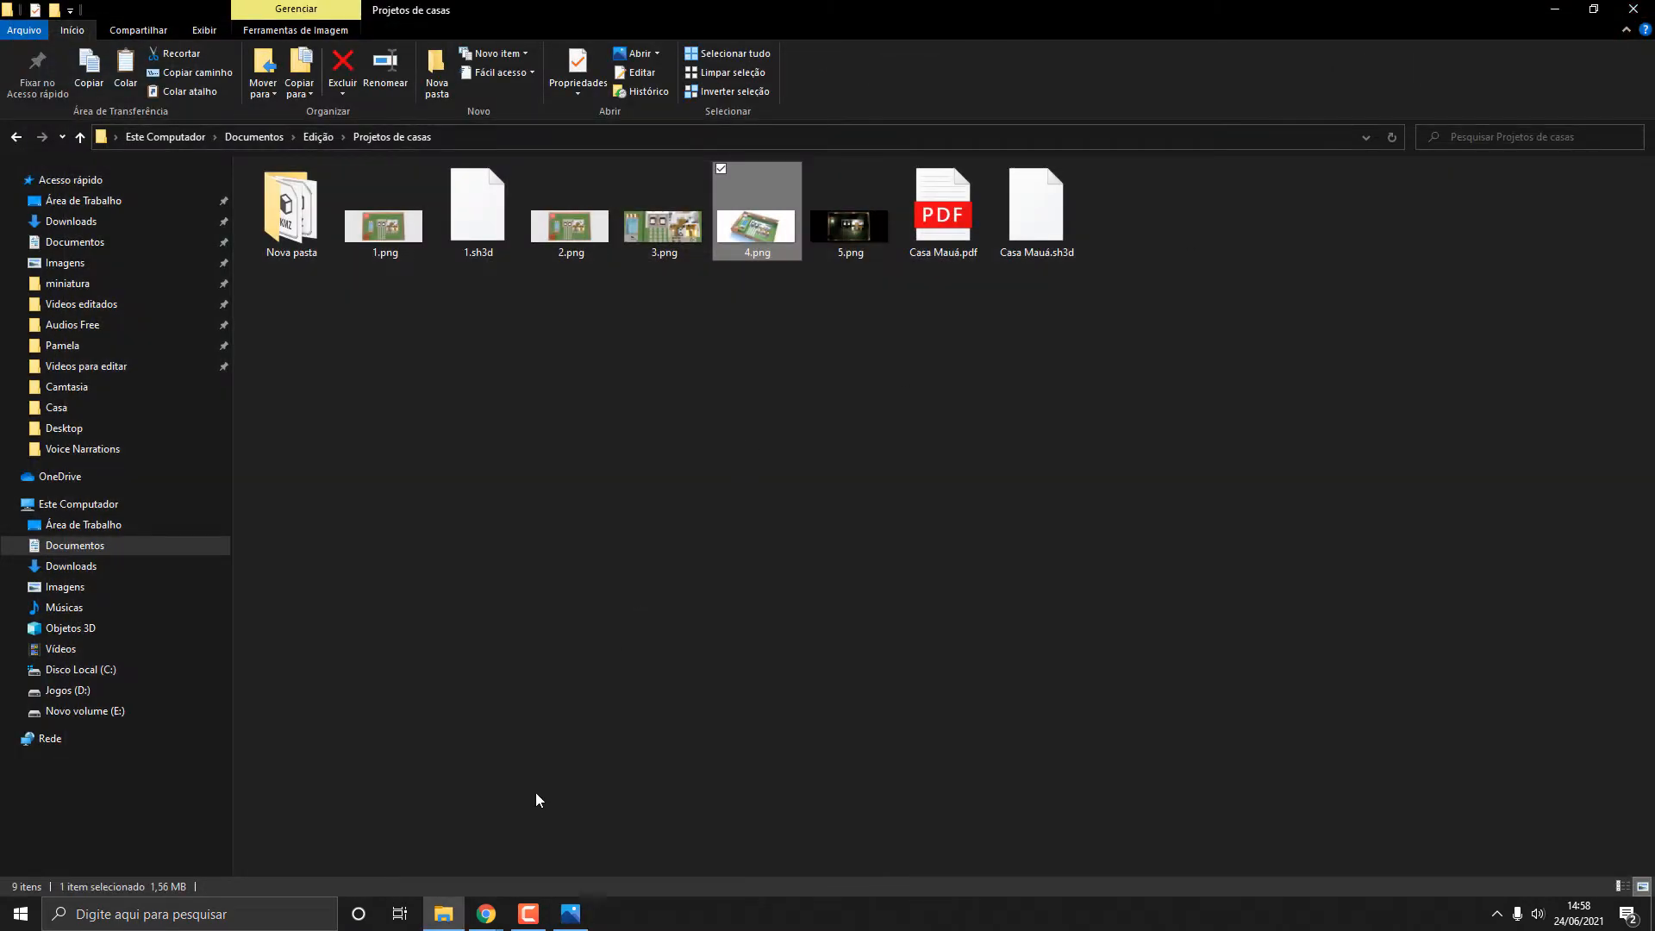
Switch to Chrome and compare the SketchUp home page with the Sweet Home 3D download page.
mouse_move(488, 919)
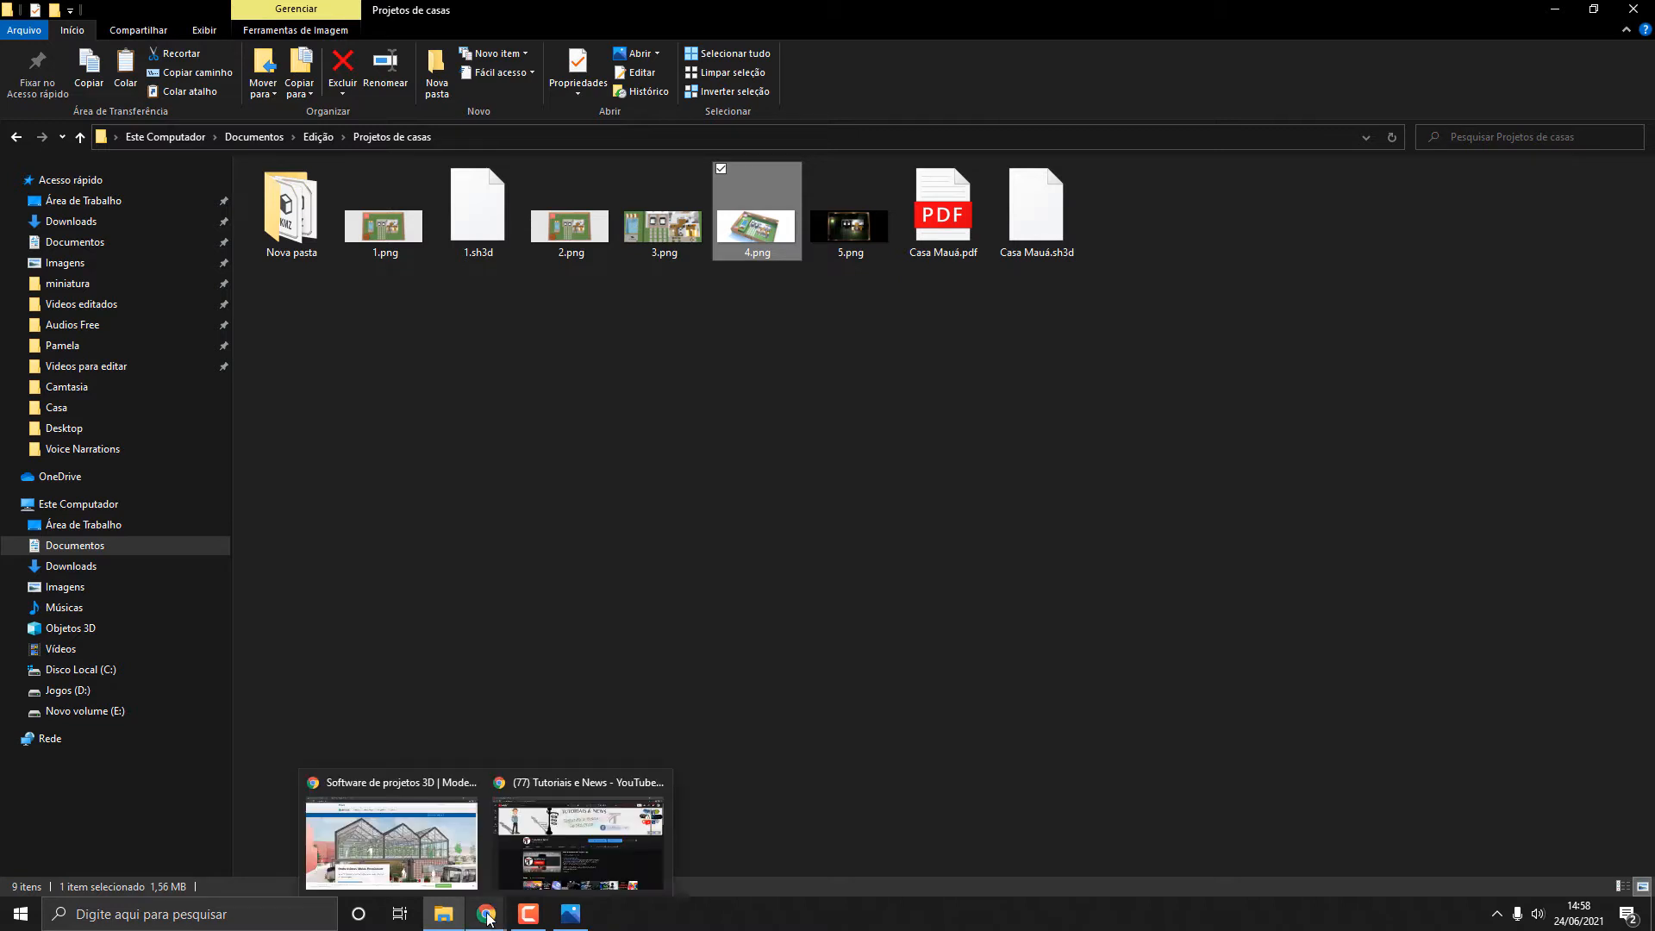
click(393, 795)
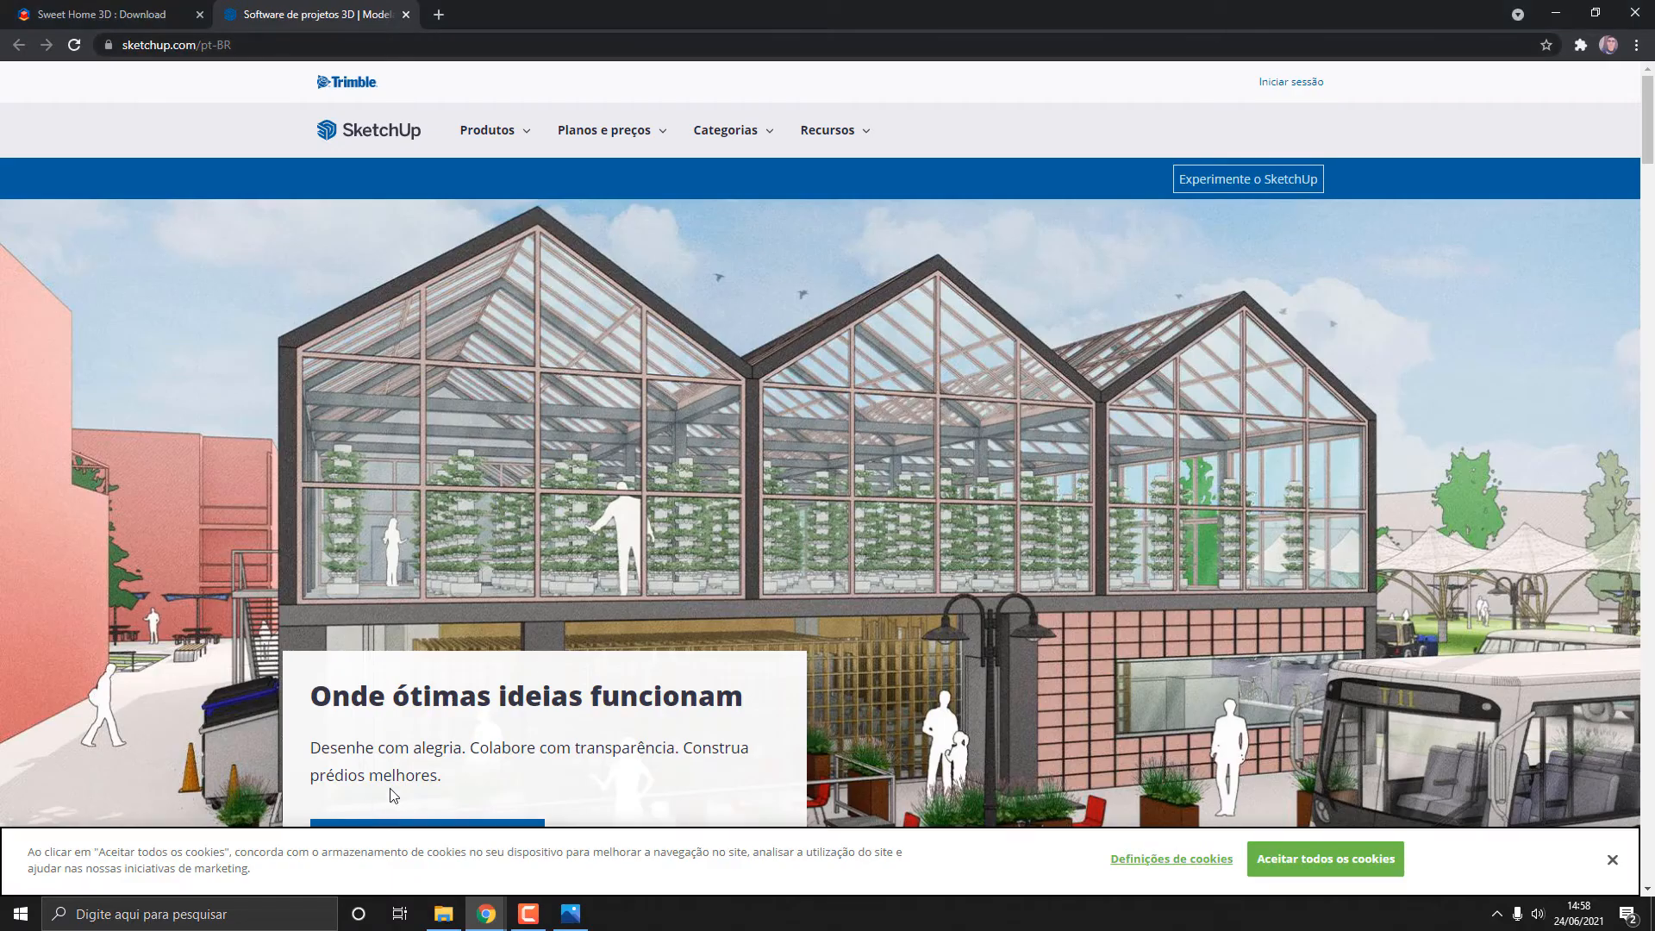
click(148, 10)
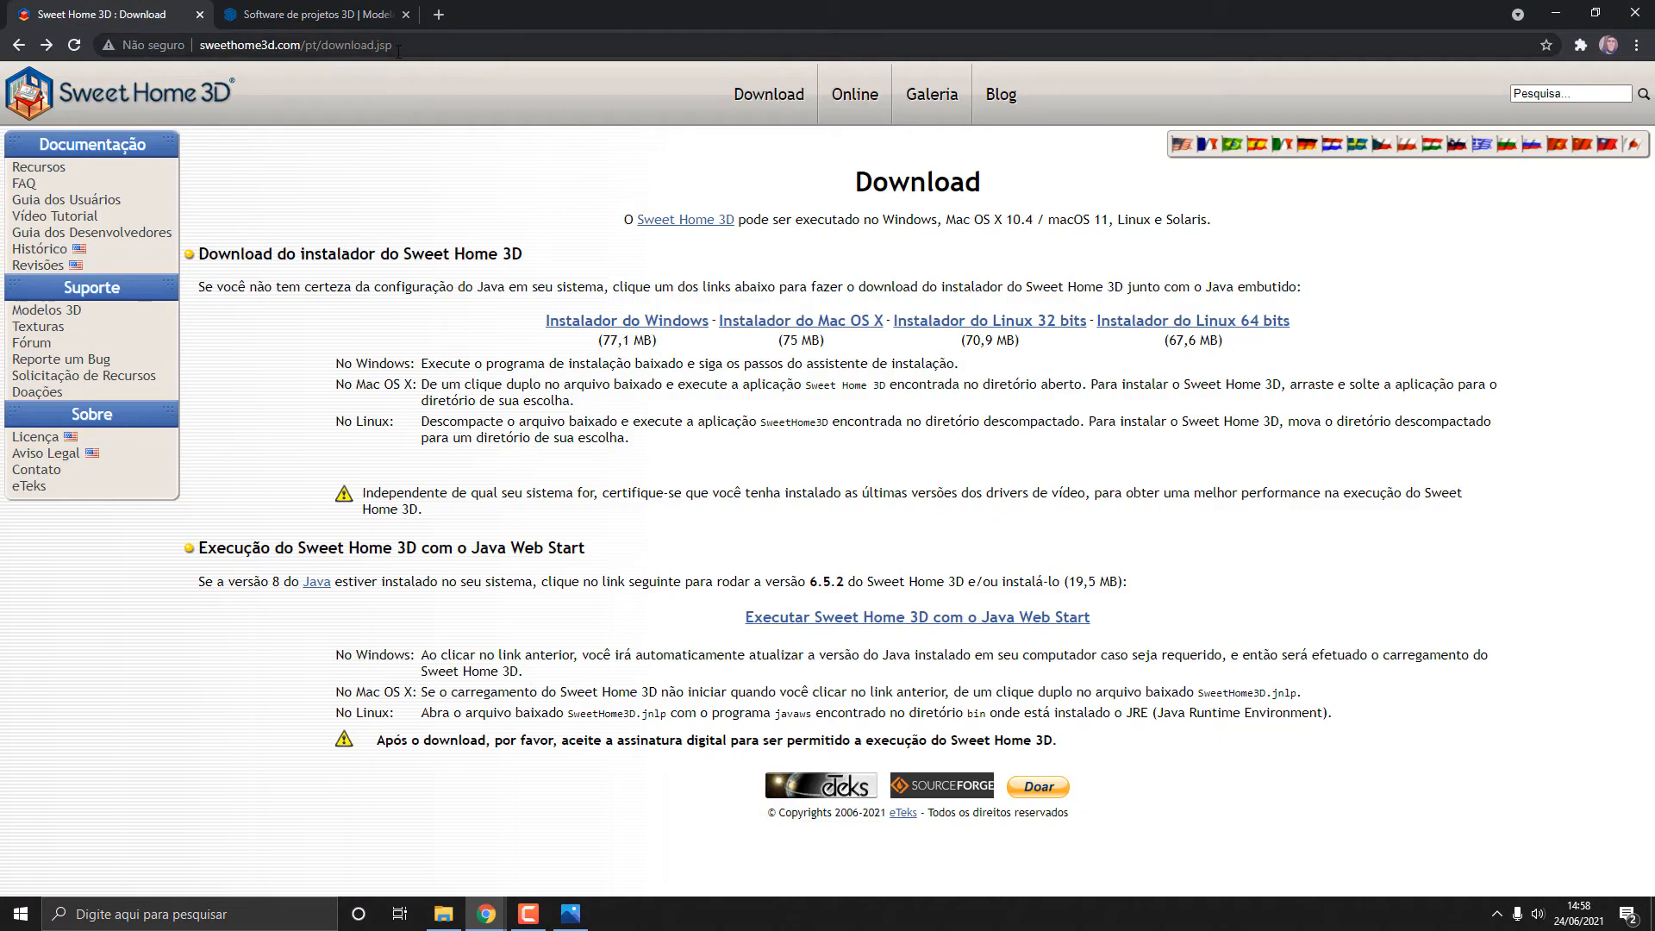
click(296, 14)
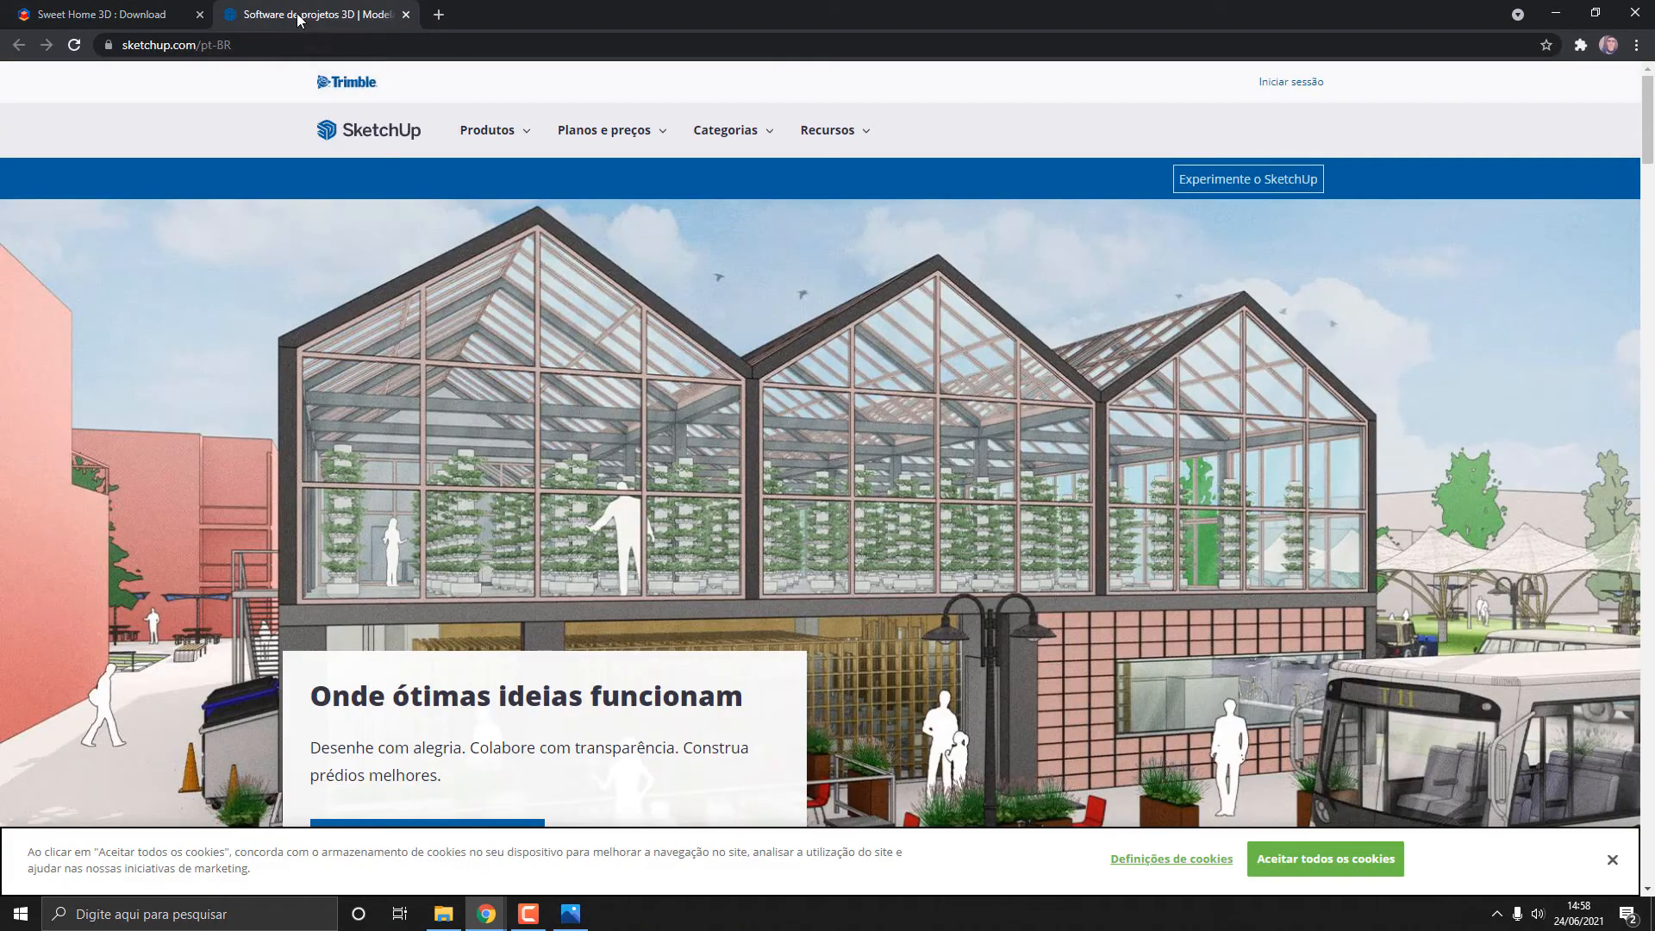
click(154, 13)
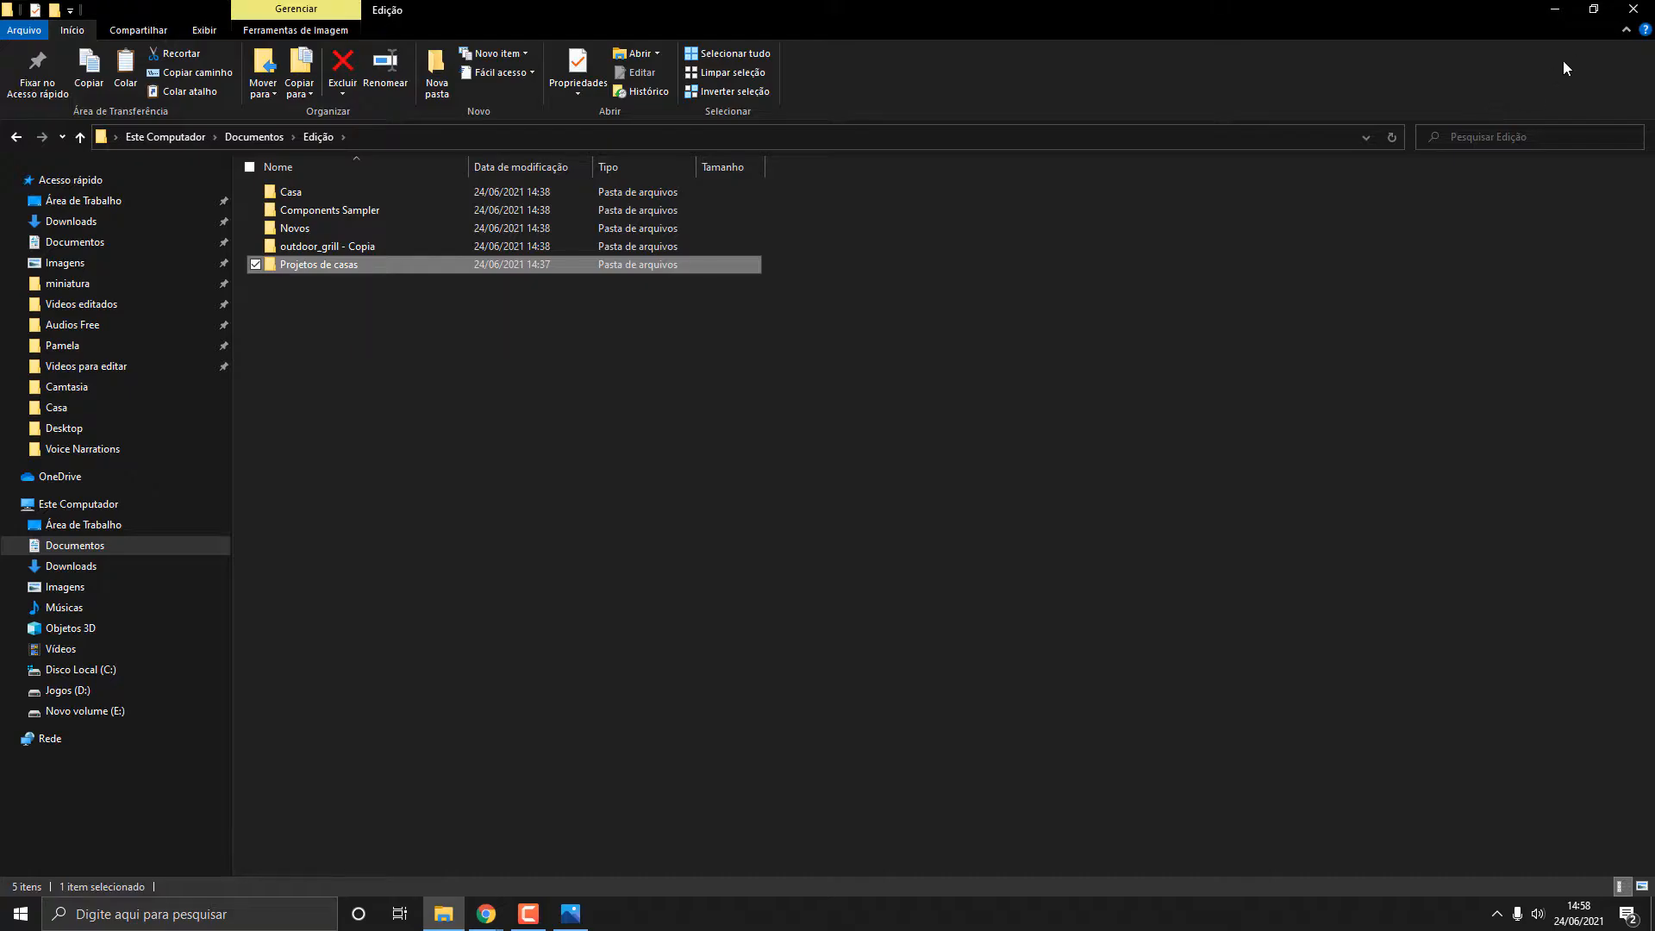
Return to the Sweet Home 3D download page in Chrome and download the Windows installer.
mouse_move(487, 913)
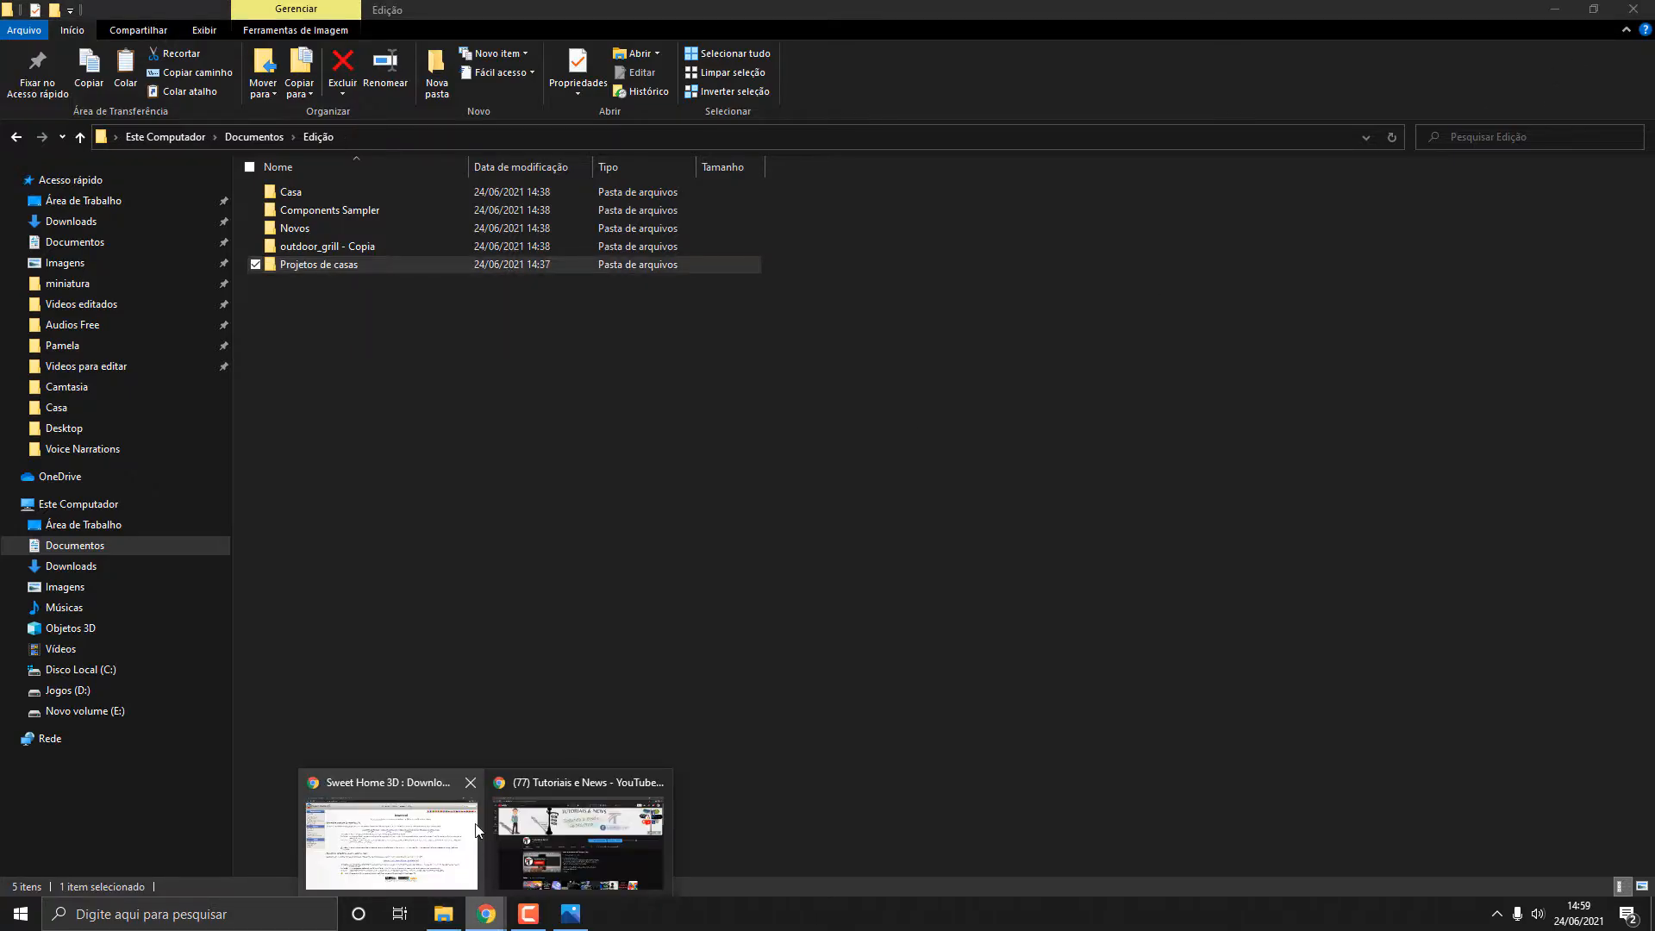
click(435, 877)
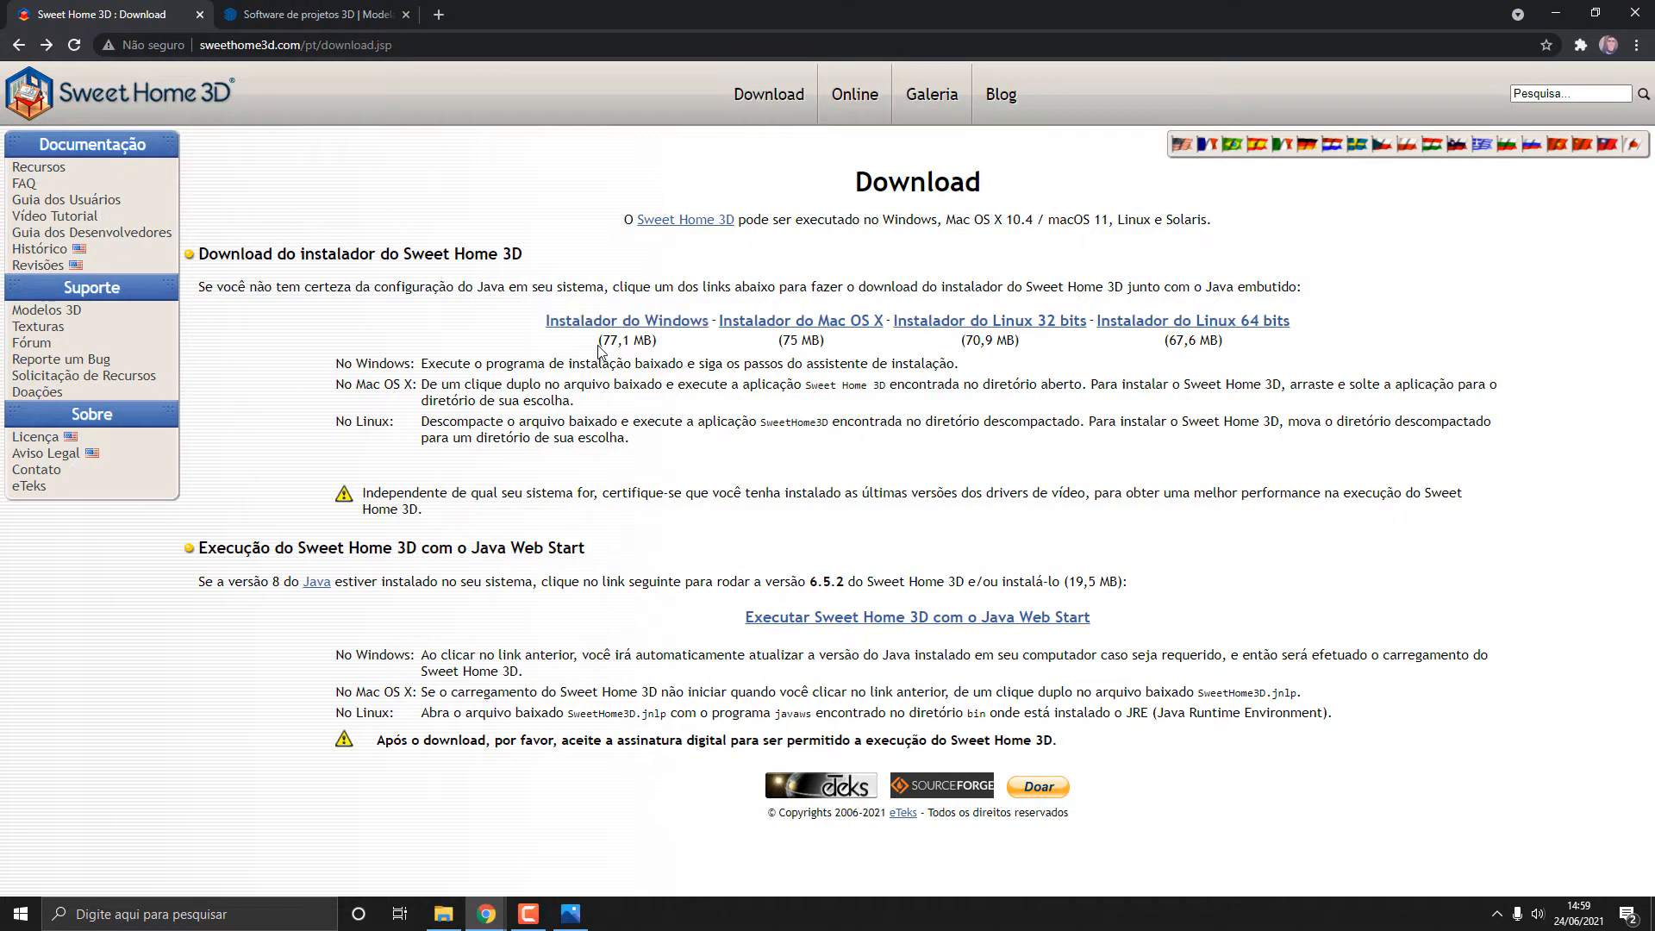
click(630, 327)
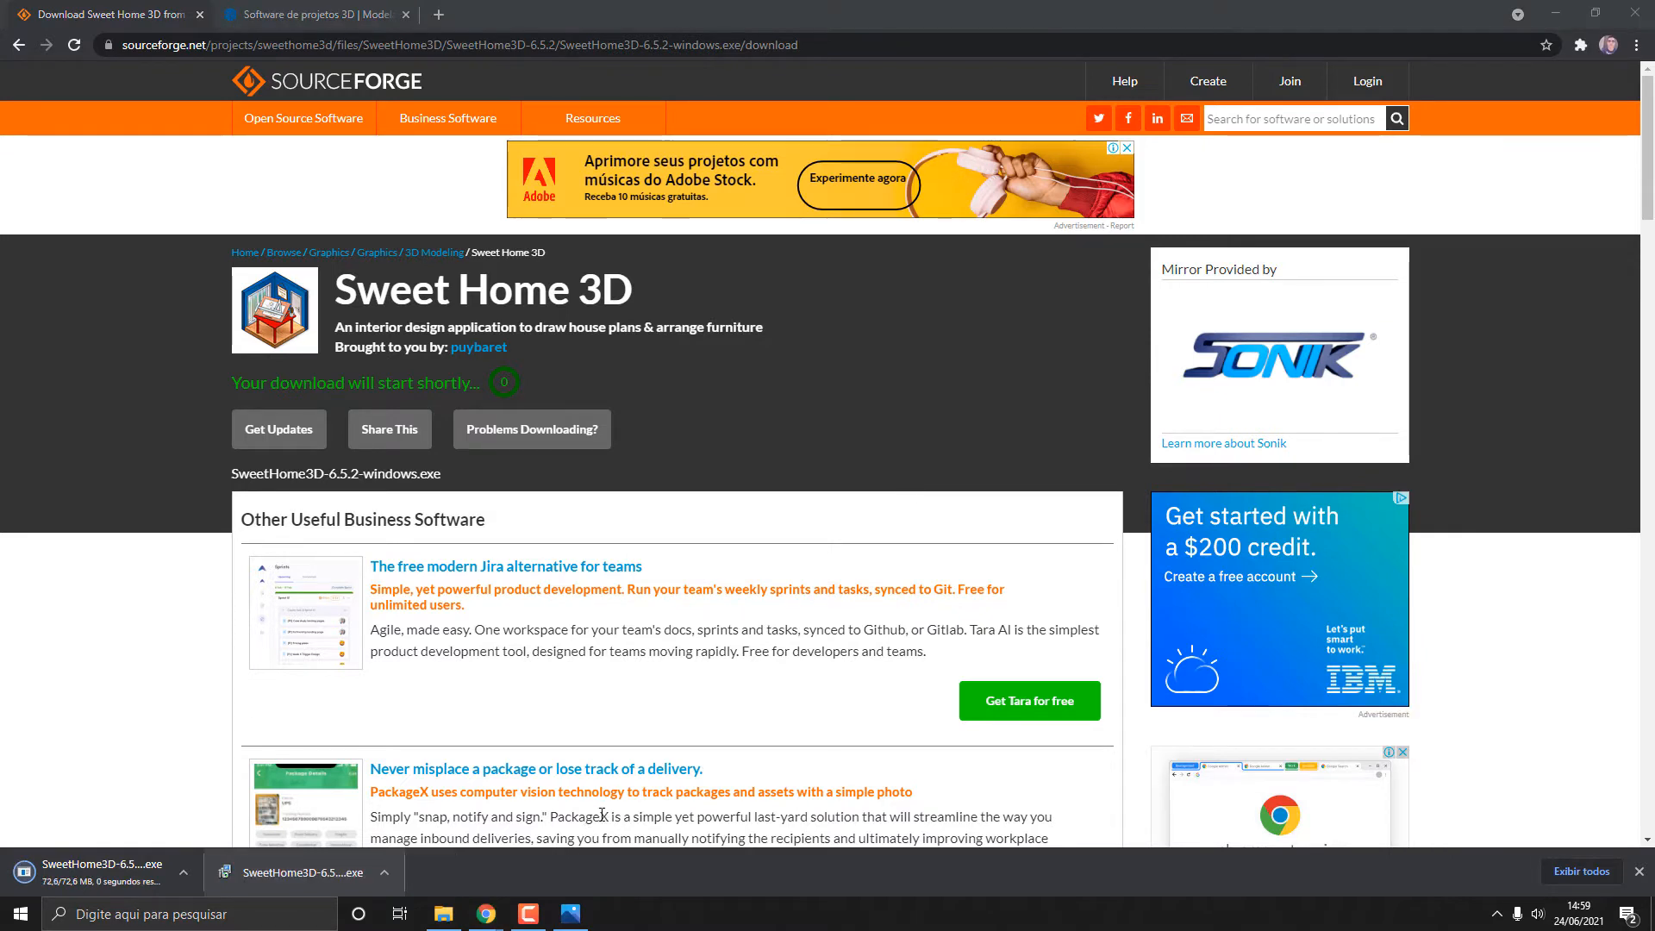
Start the Sweet Home 3D setup wizard, accept the licence agreement and continue to the destination settings.
click(845, 495)
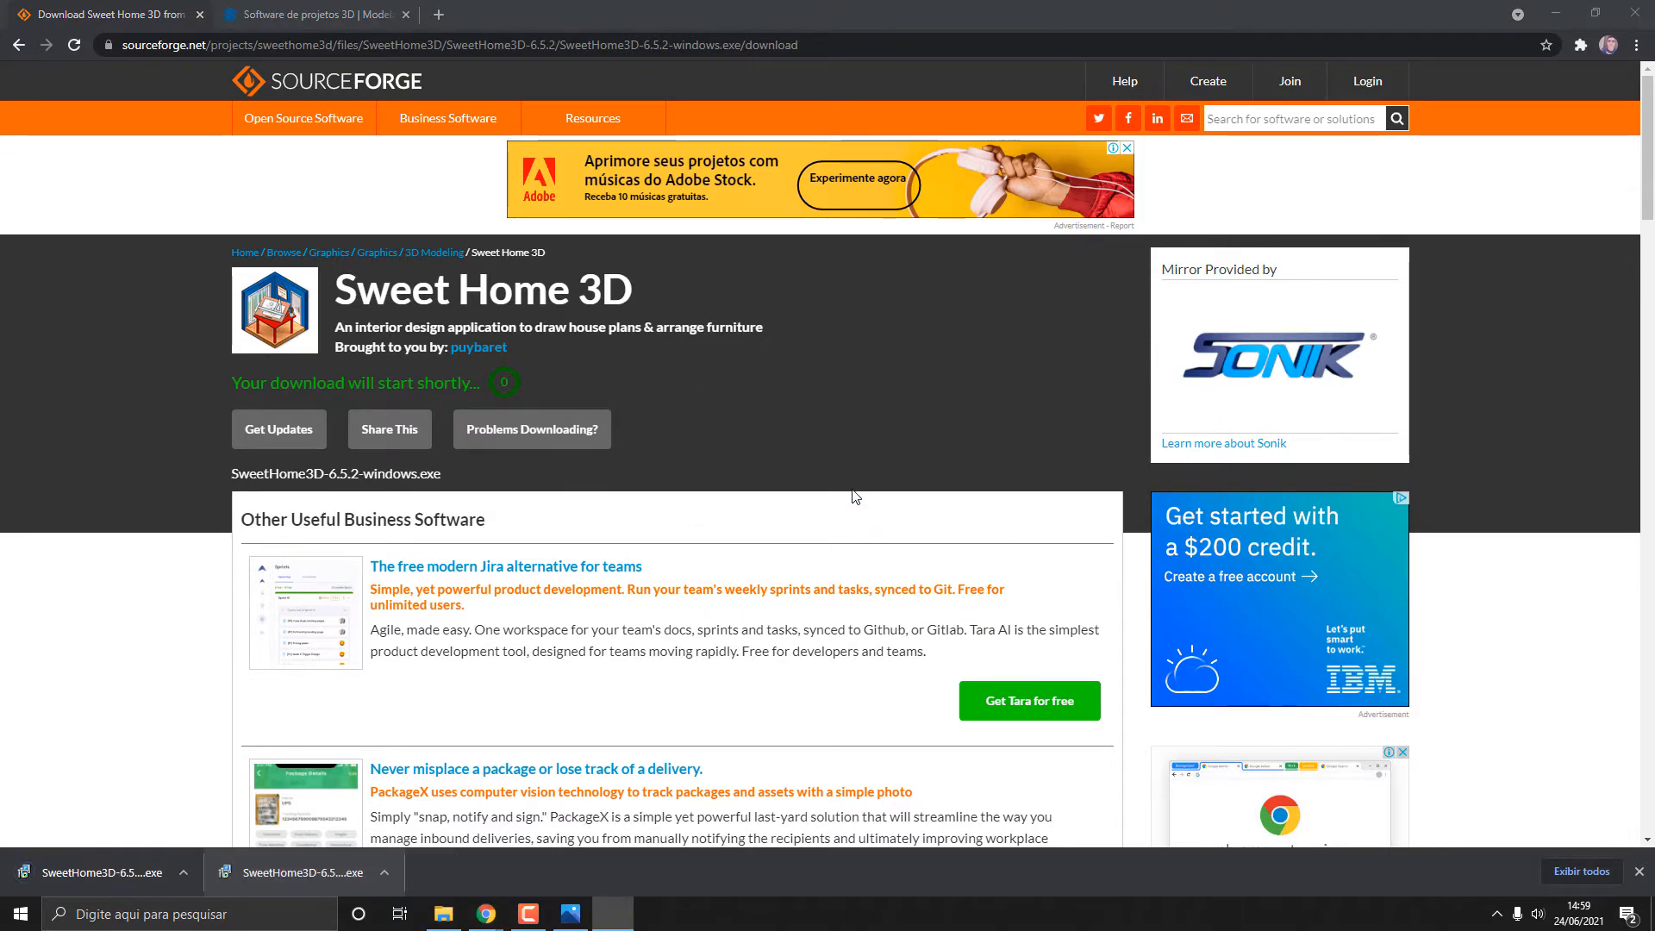
click(926, 594)
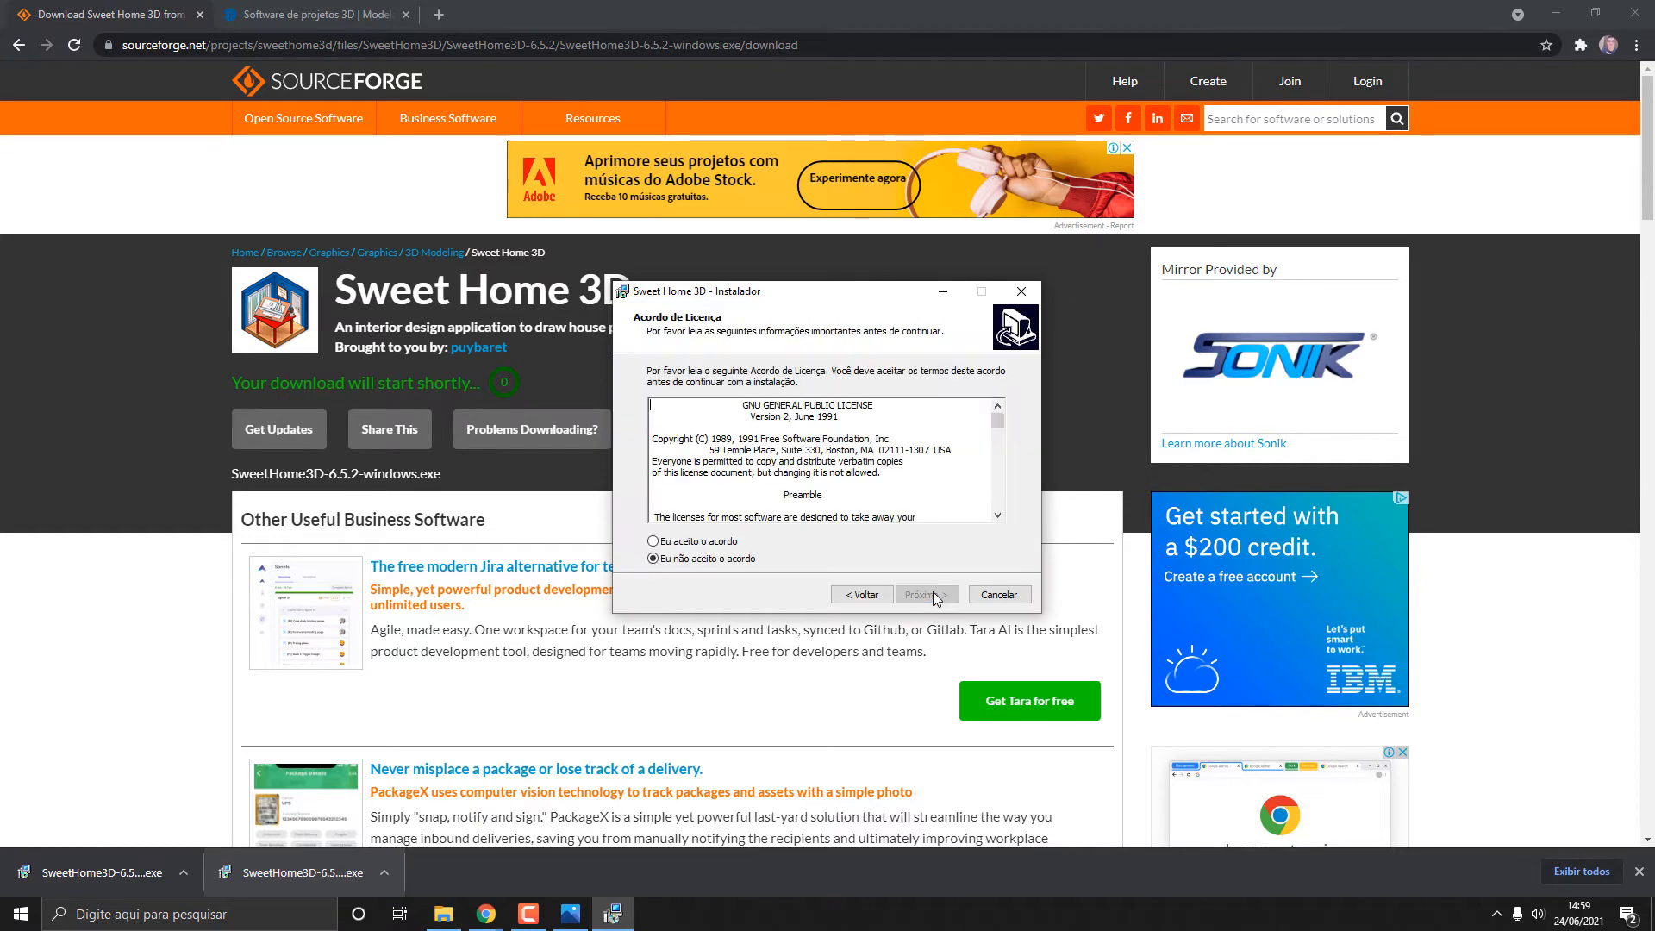
click(711, 542)
click(925, 599)
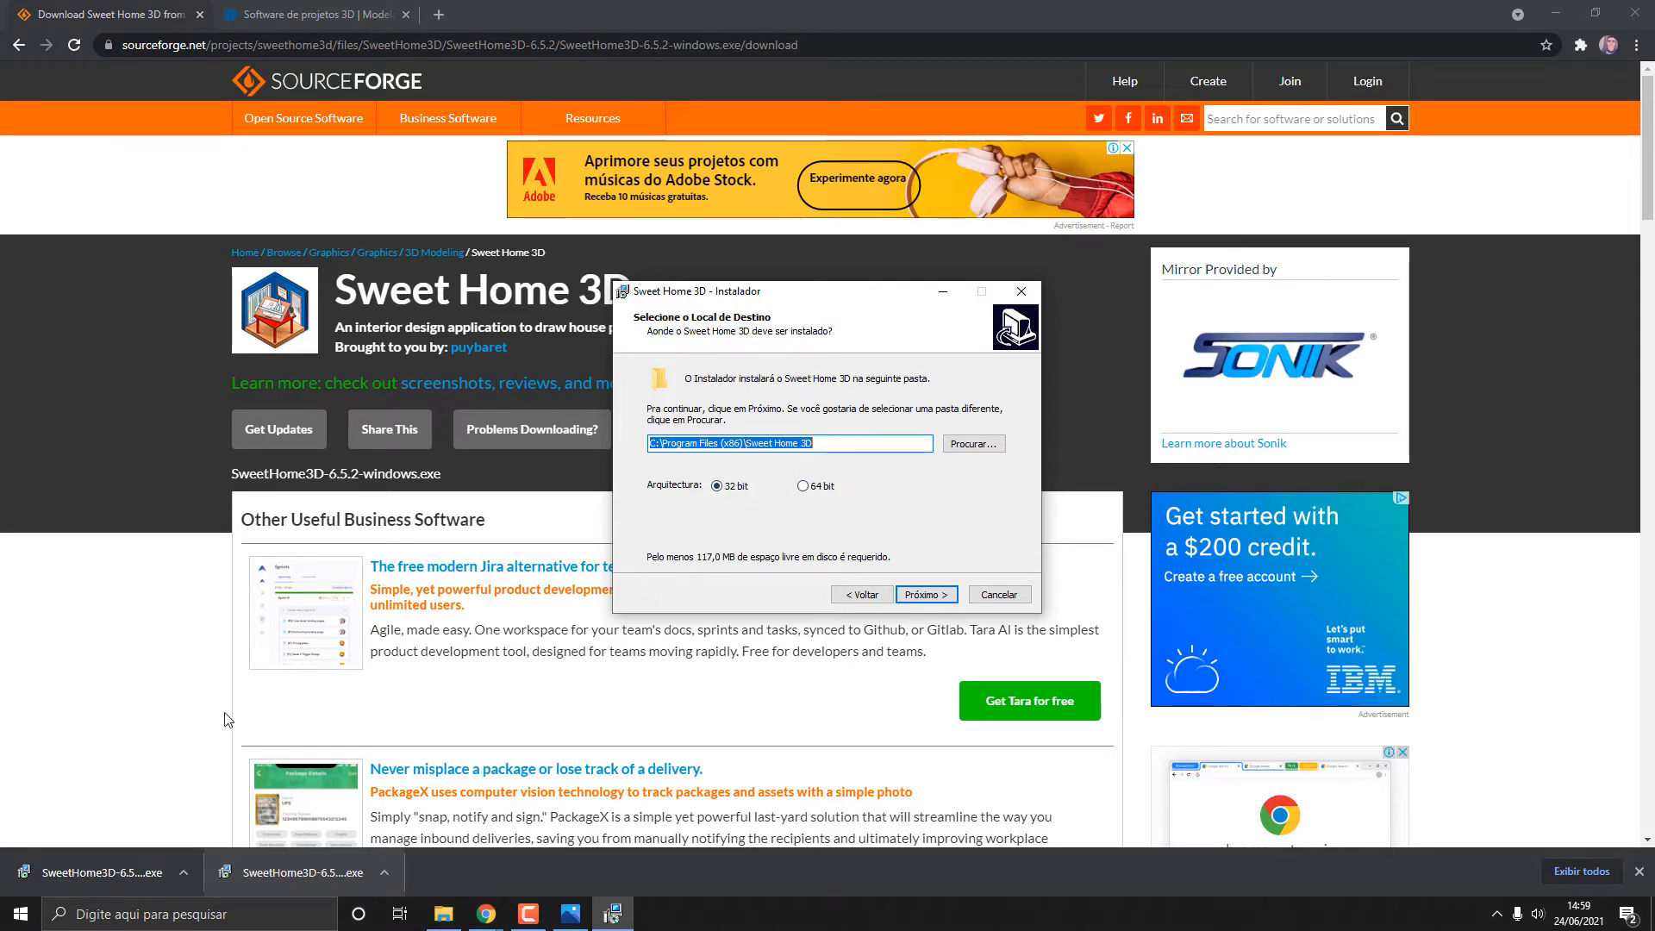
Open the Sistema section of Windows Settings to look up this computer's system information.
right_click(26, 919)
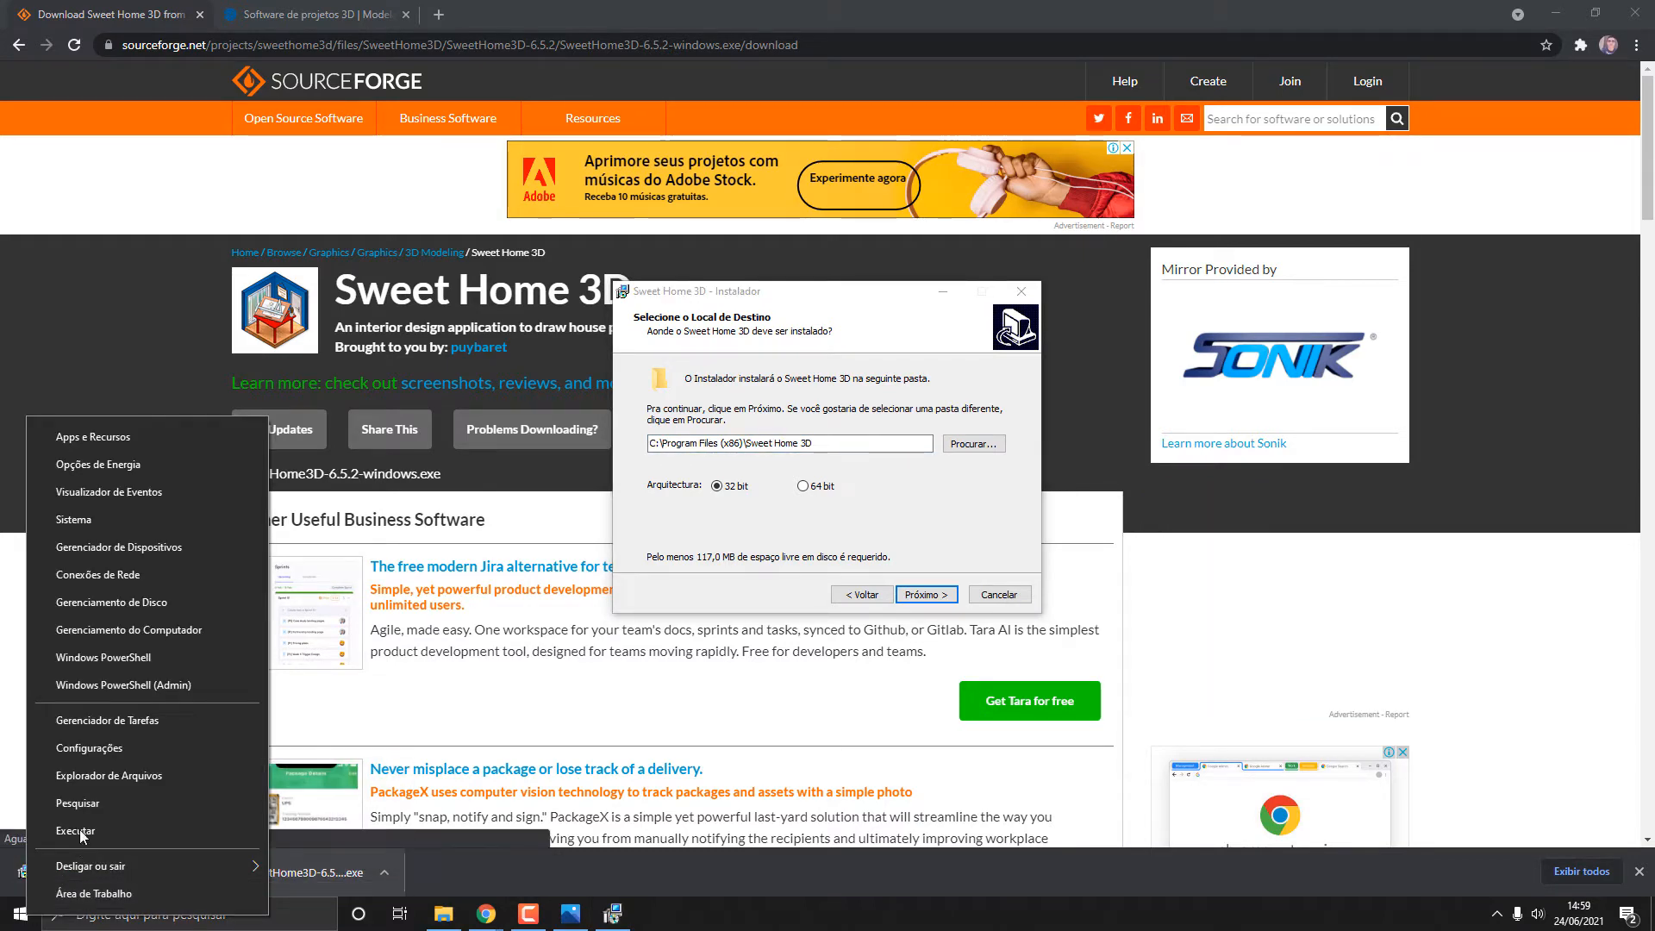
click(130, 746)
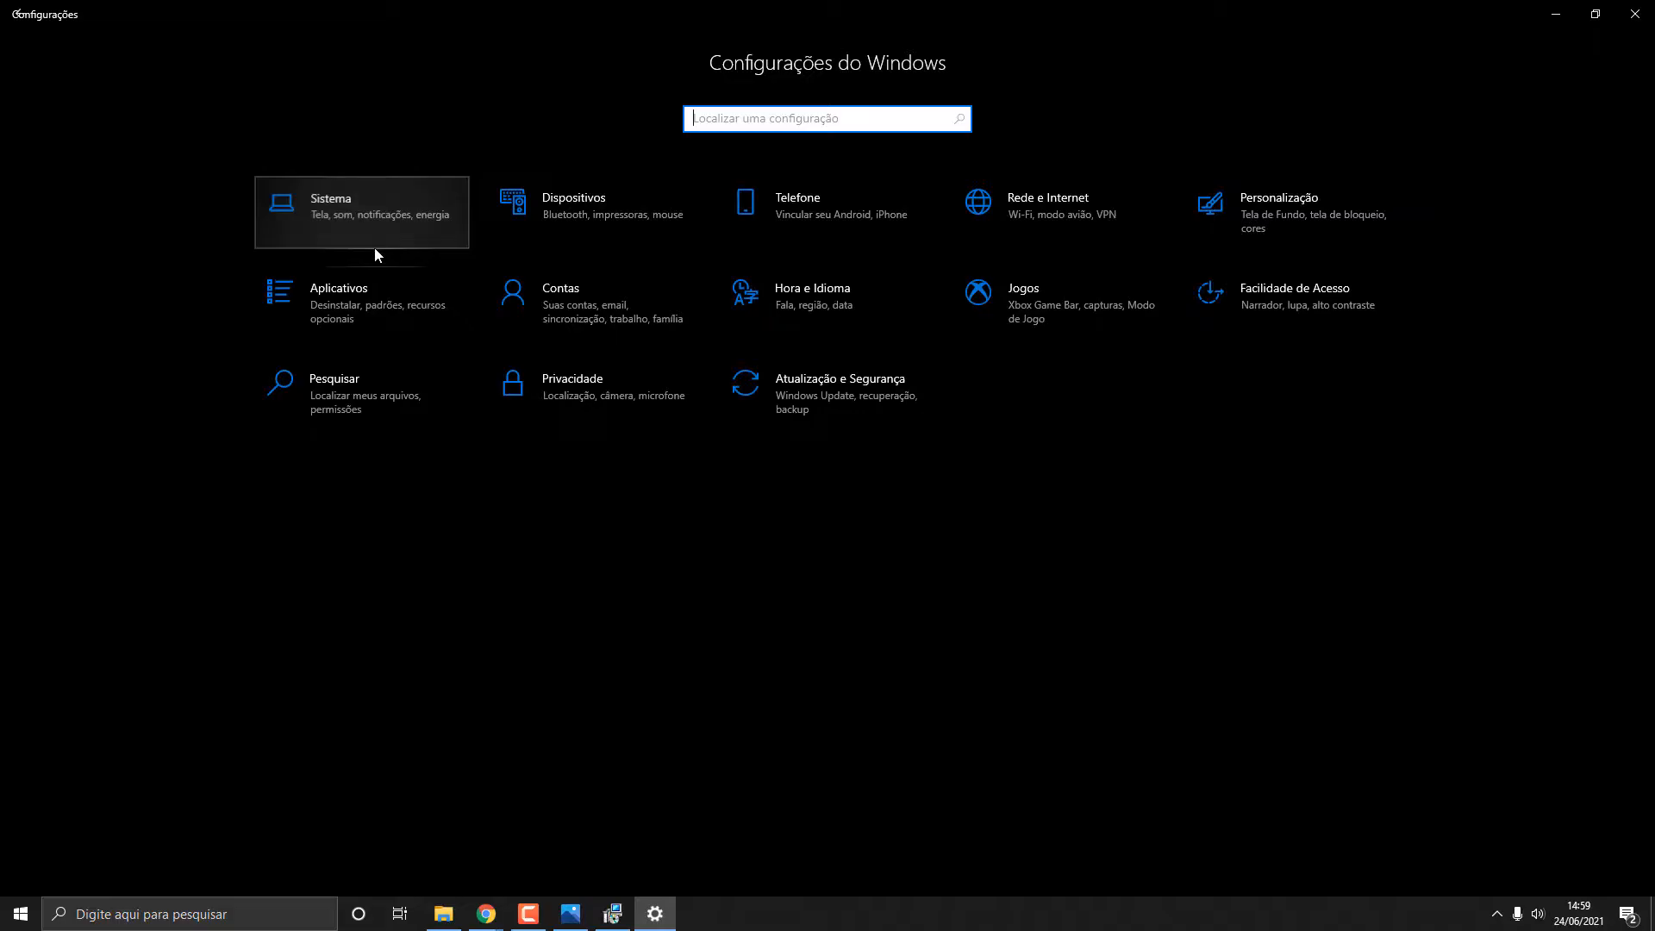
click(374, 247)
click(116, 681)
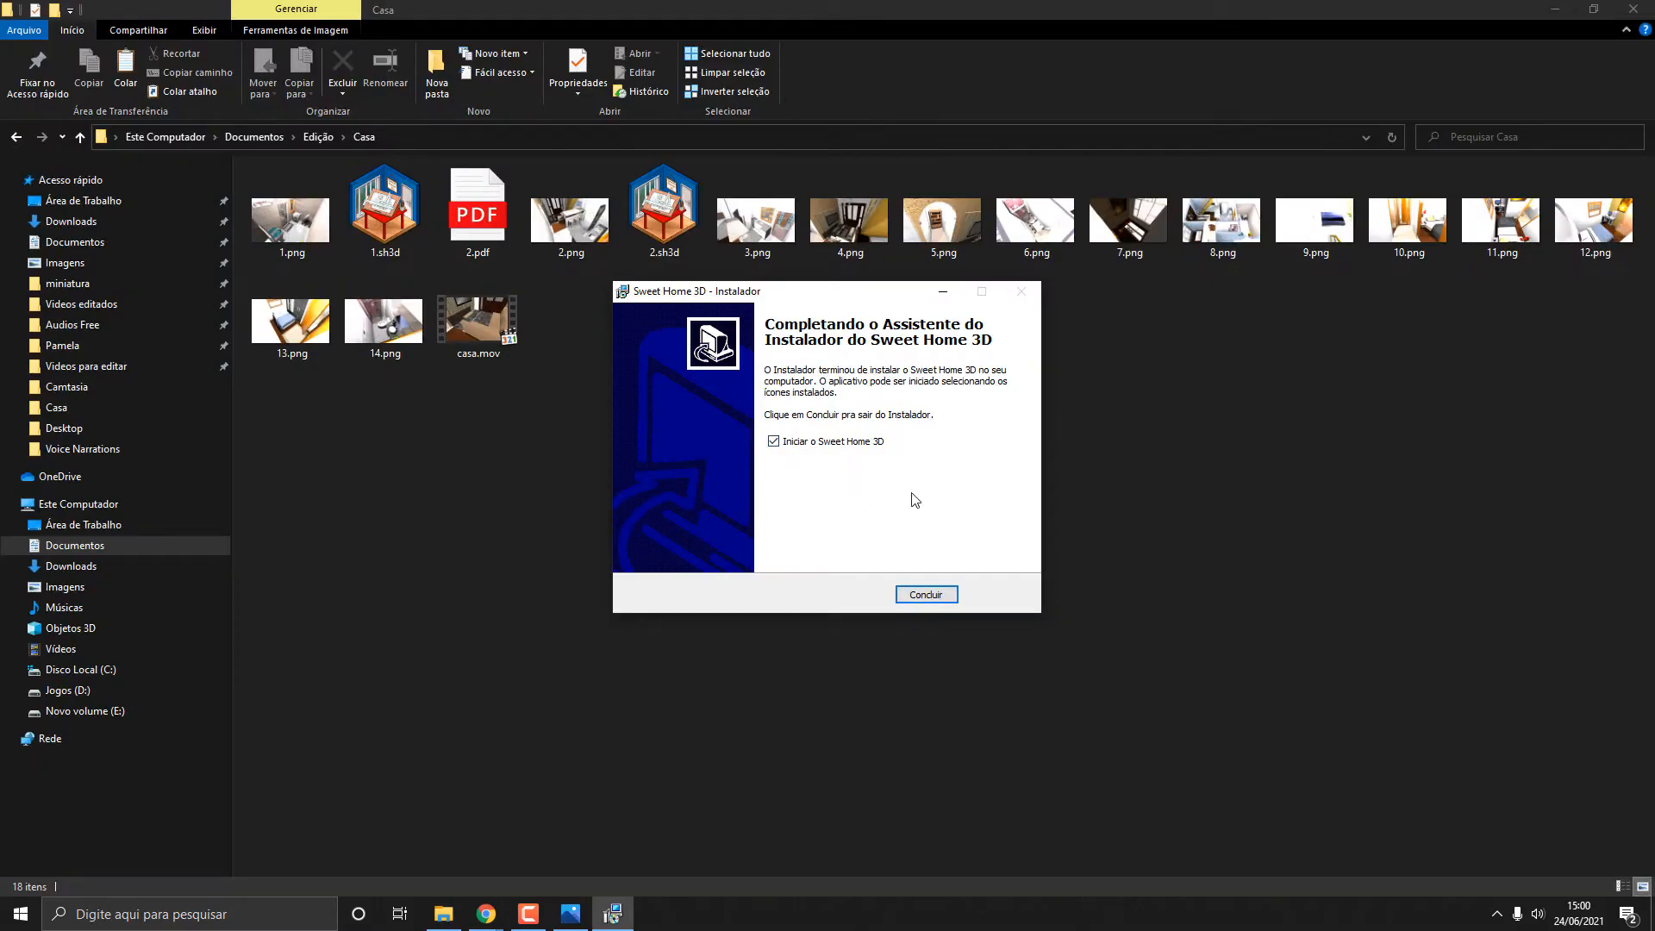
Finish the installer with Sweet Home 3D set to launch, and maximize the program's window.
click(924, 595)
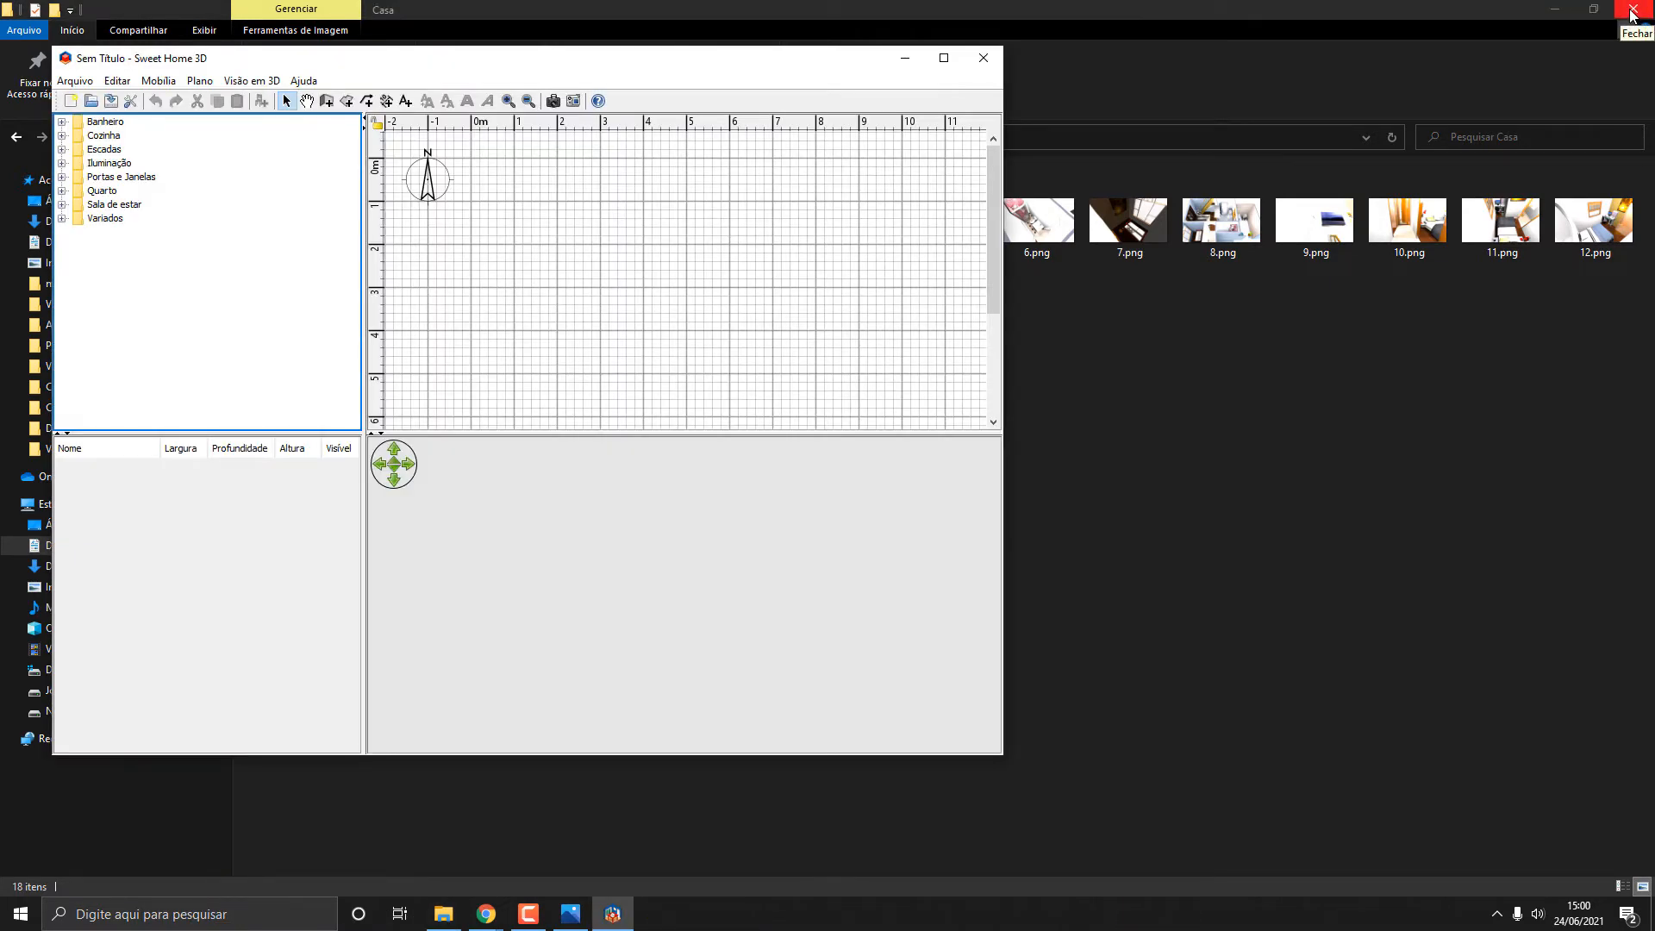
click(944, 58)
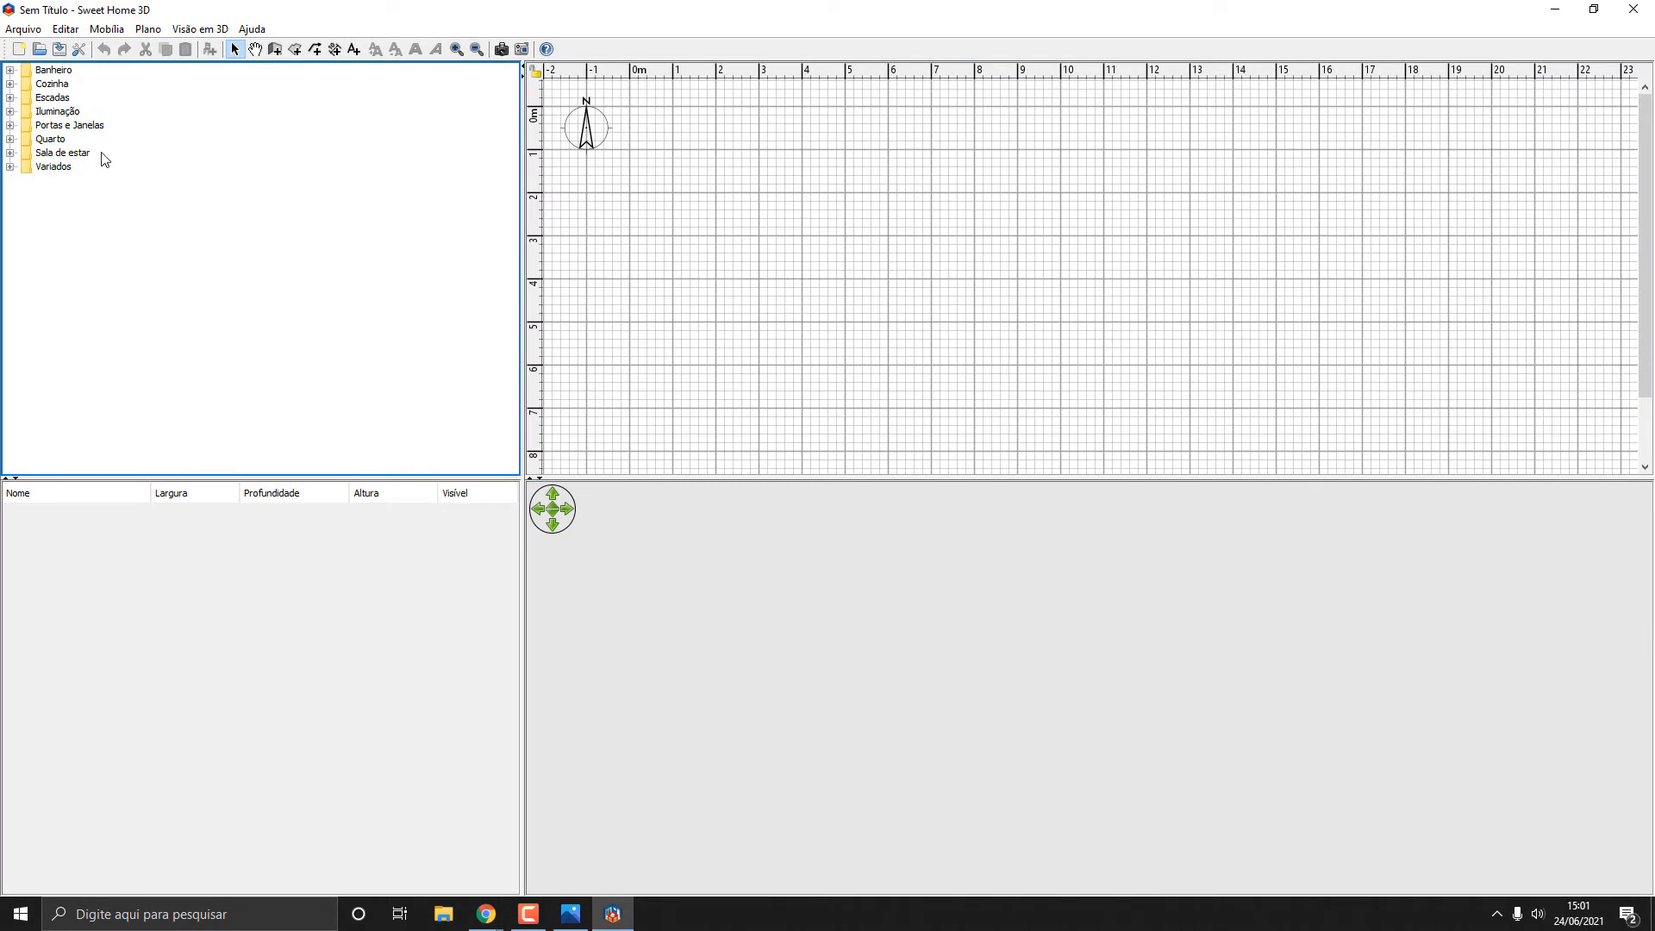
Look through the Banheiro furniture category in the catalog, selecting the Banheira item, and collapse the category.
click(53, 71)
click(10, 70)
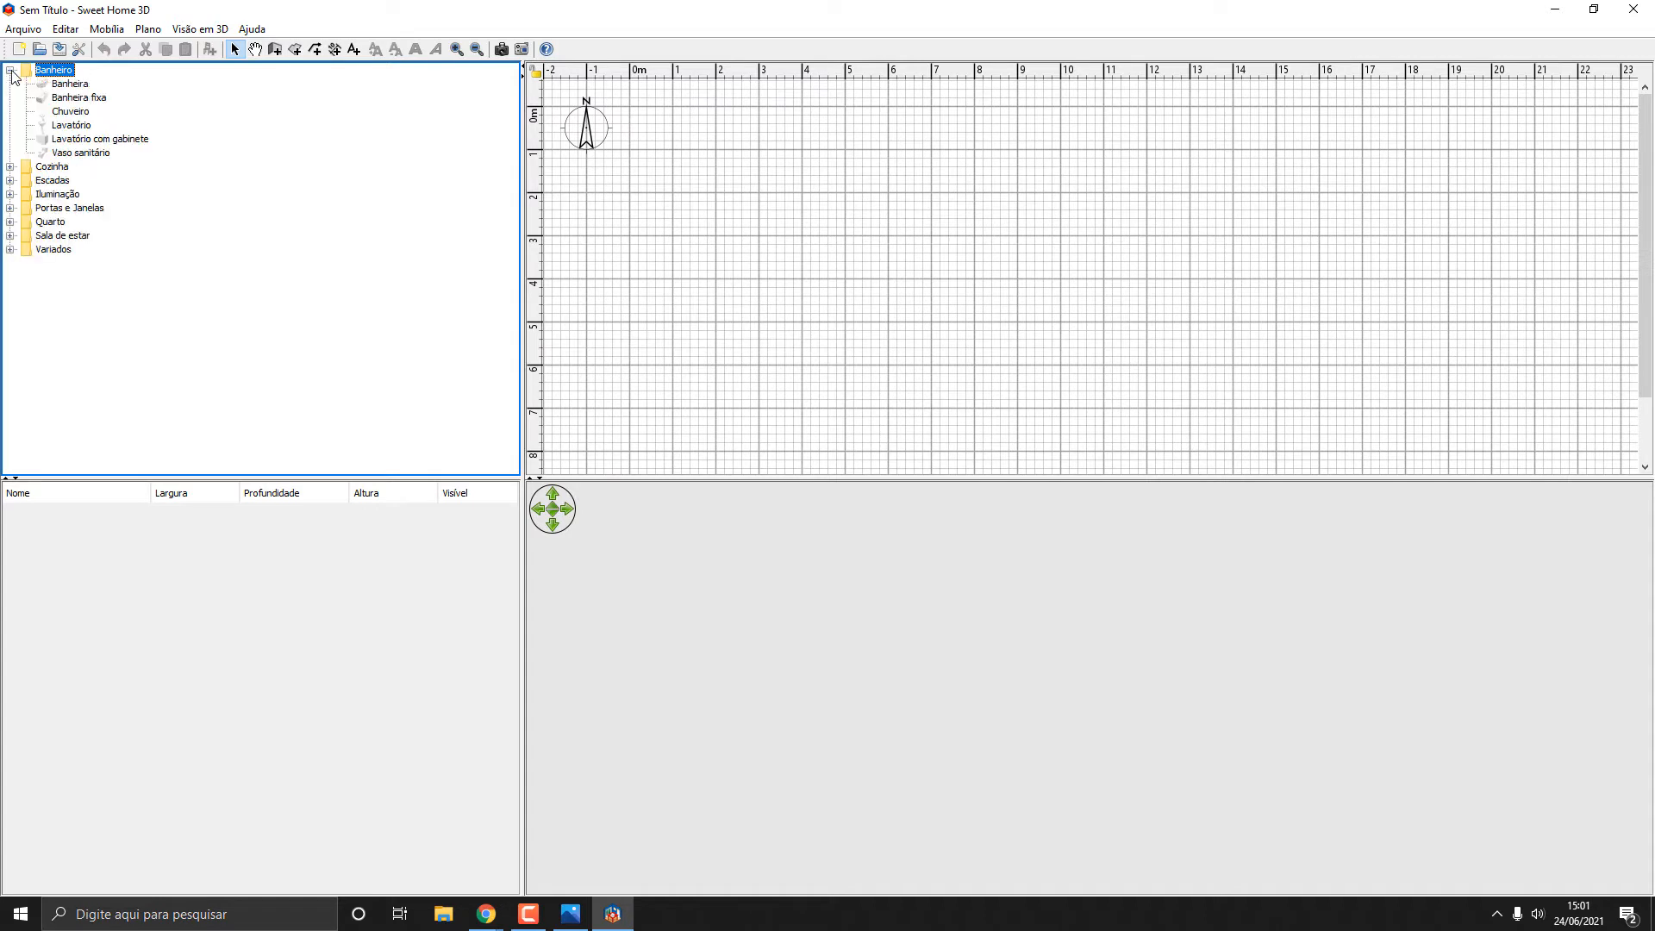
click(76, 85)
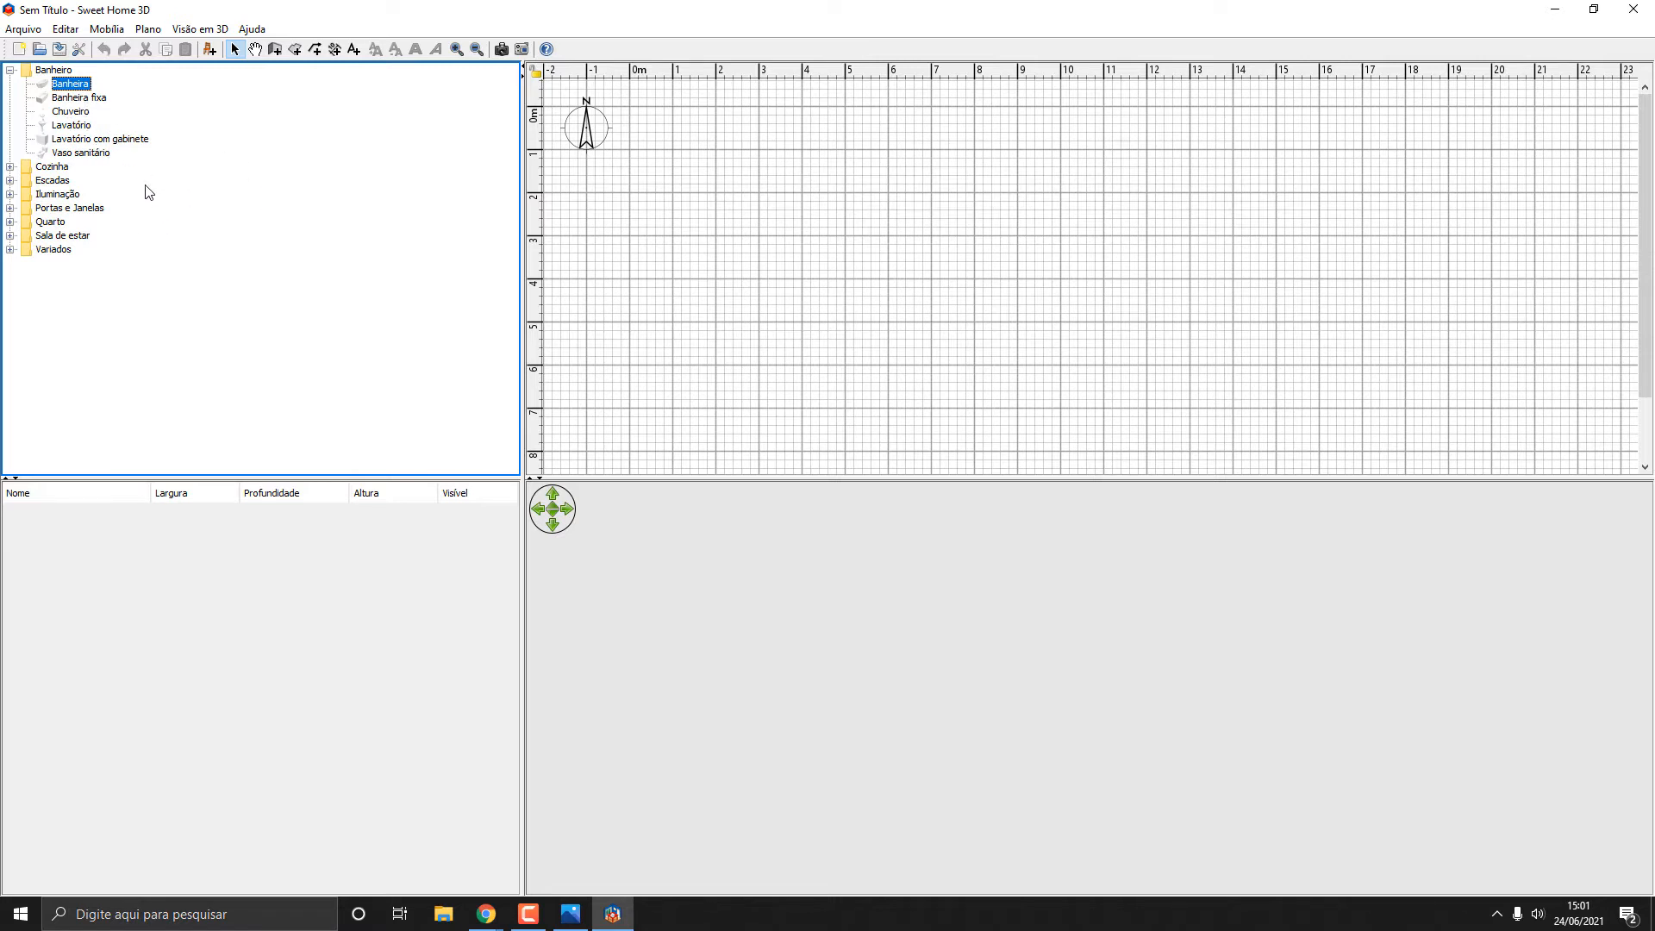
click(9, 69)
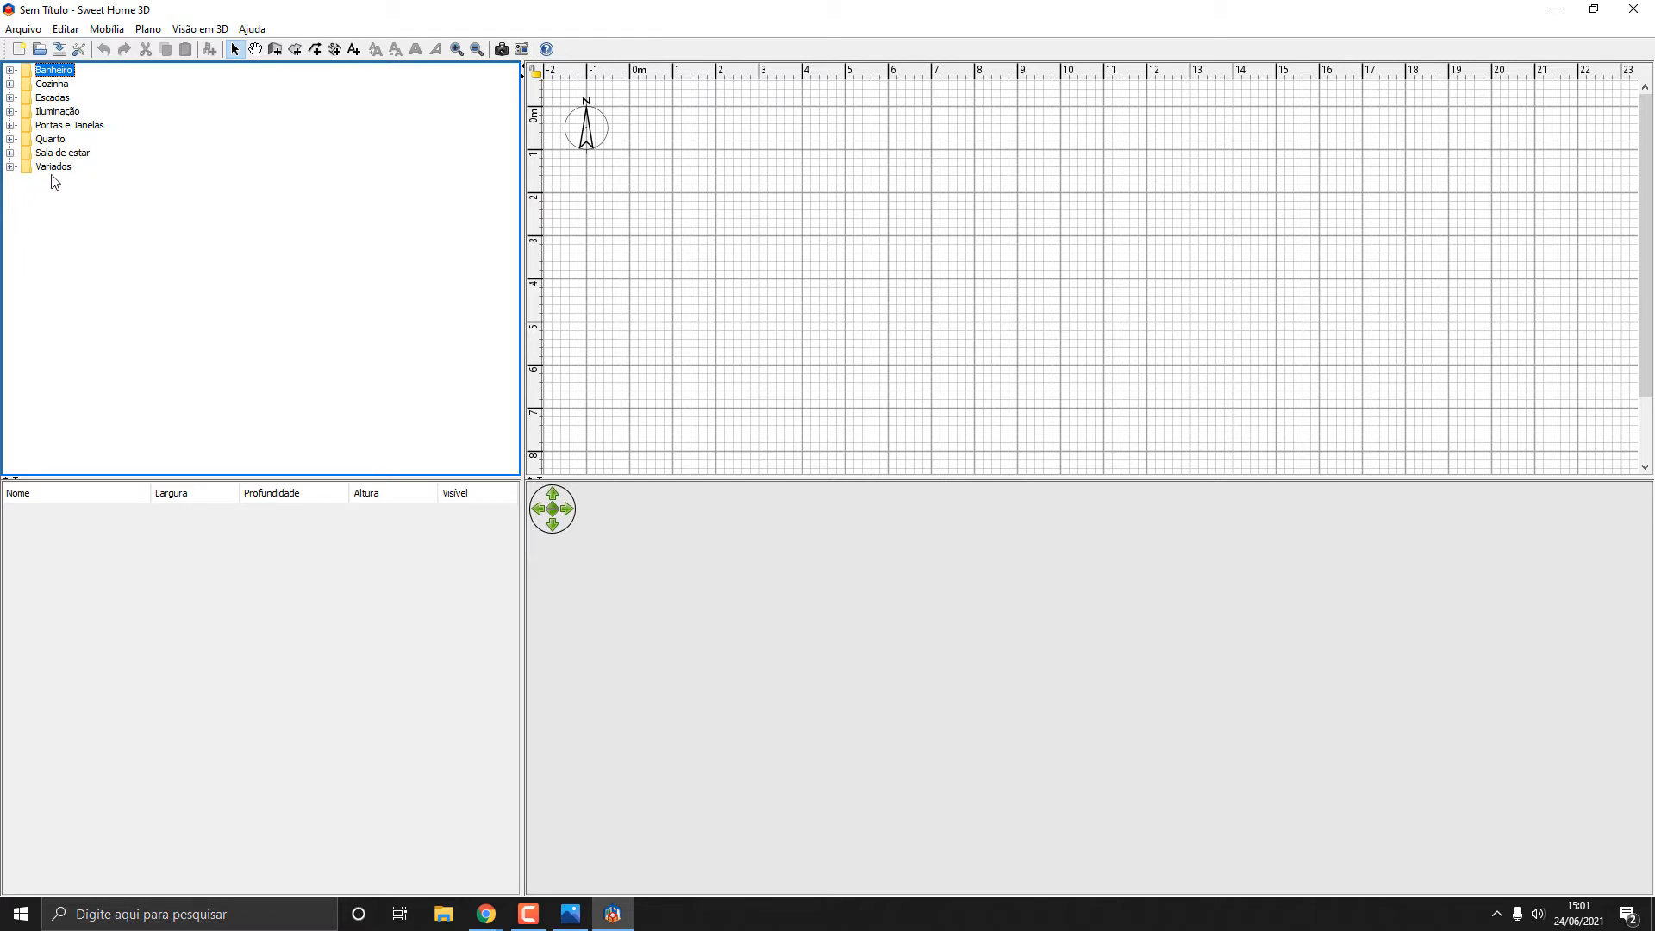
Look through the items in the Variados furniture category and collapse it.
click(10, 167)
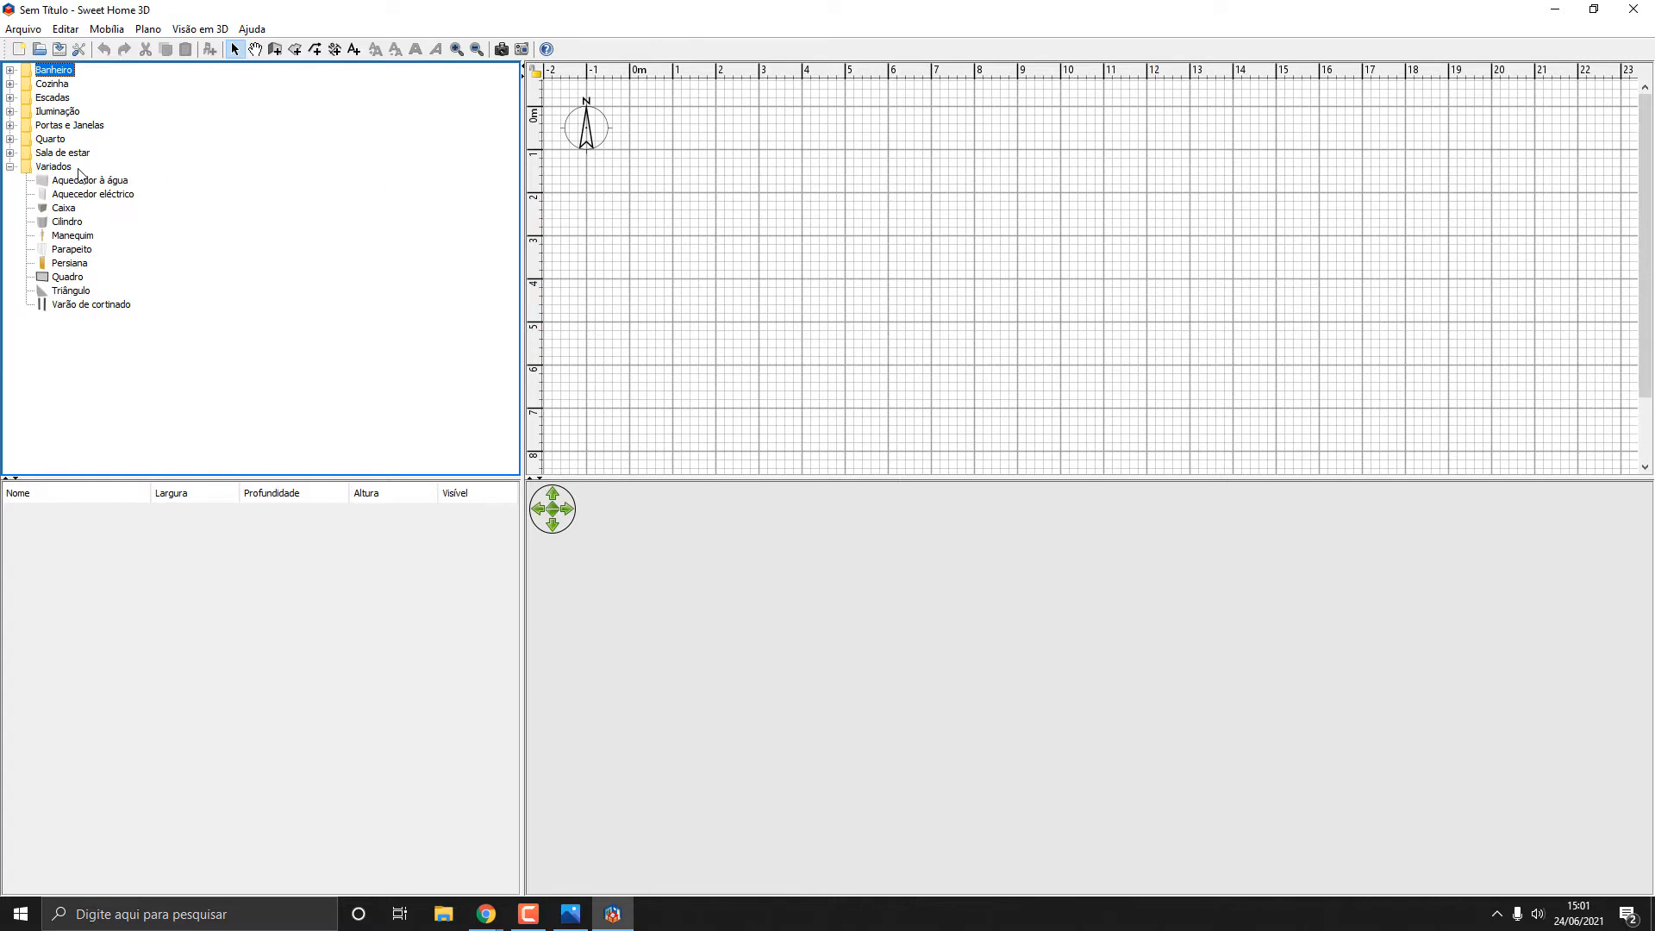
click(11, 166)
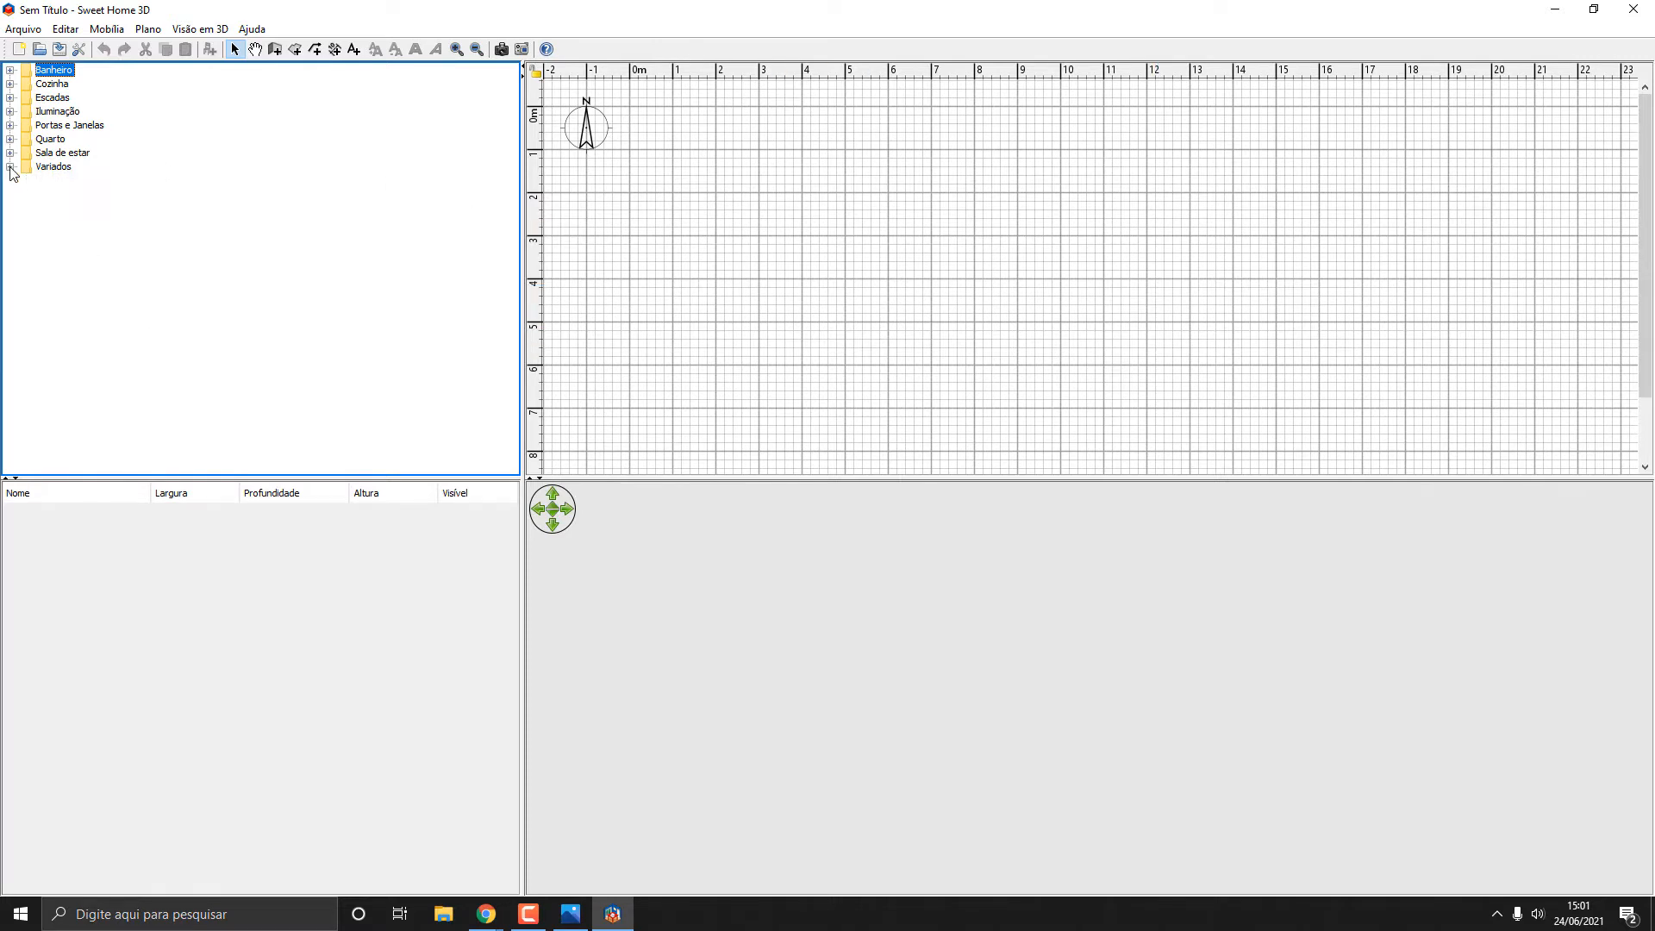
Start the wall creation tool and dismiss its tip with the option not to show it again.
click(275, 50)
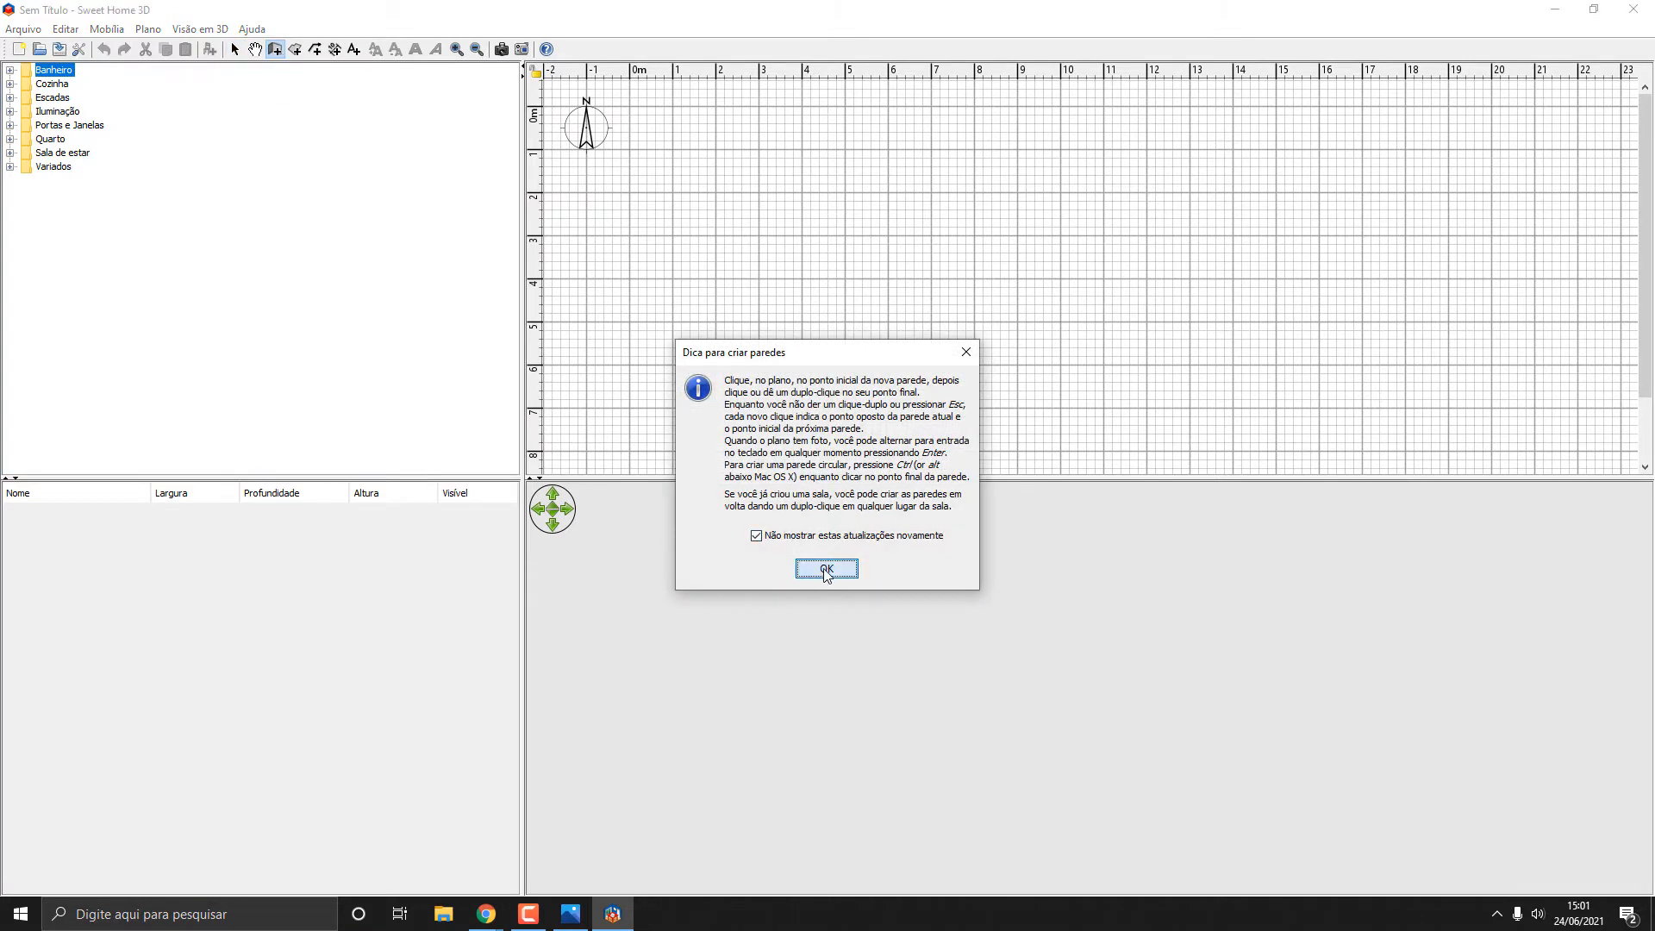
click(826, 569)
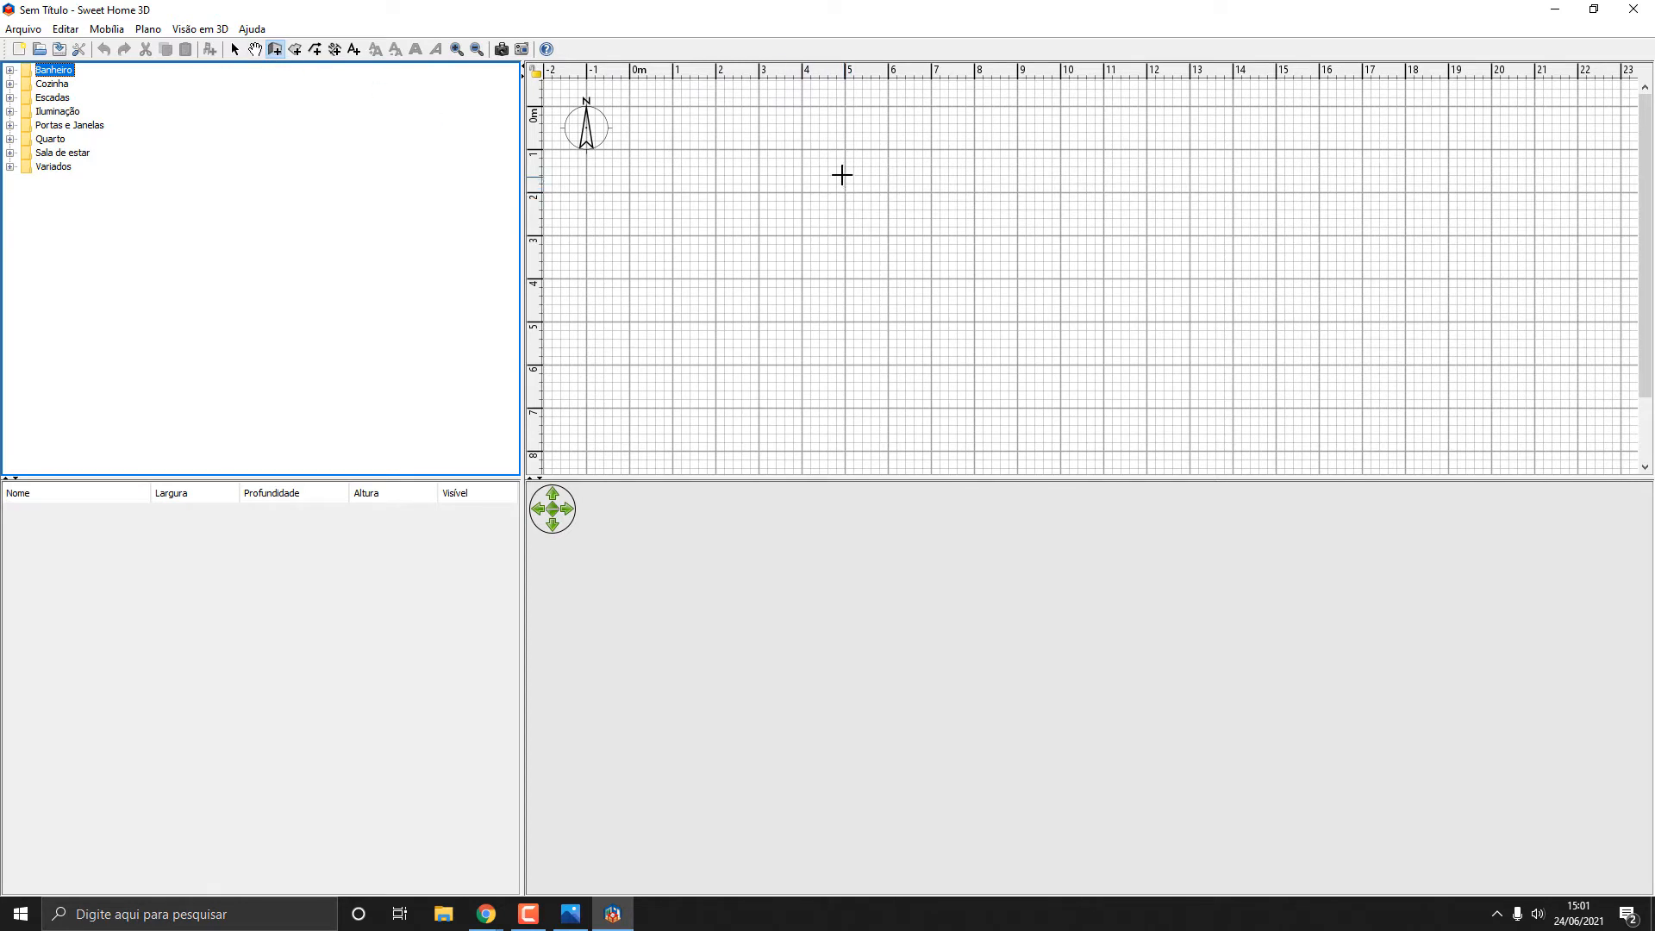
click(846, 152)
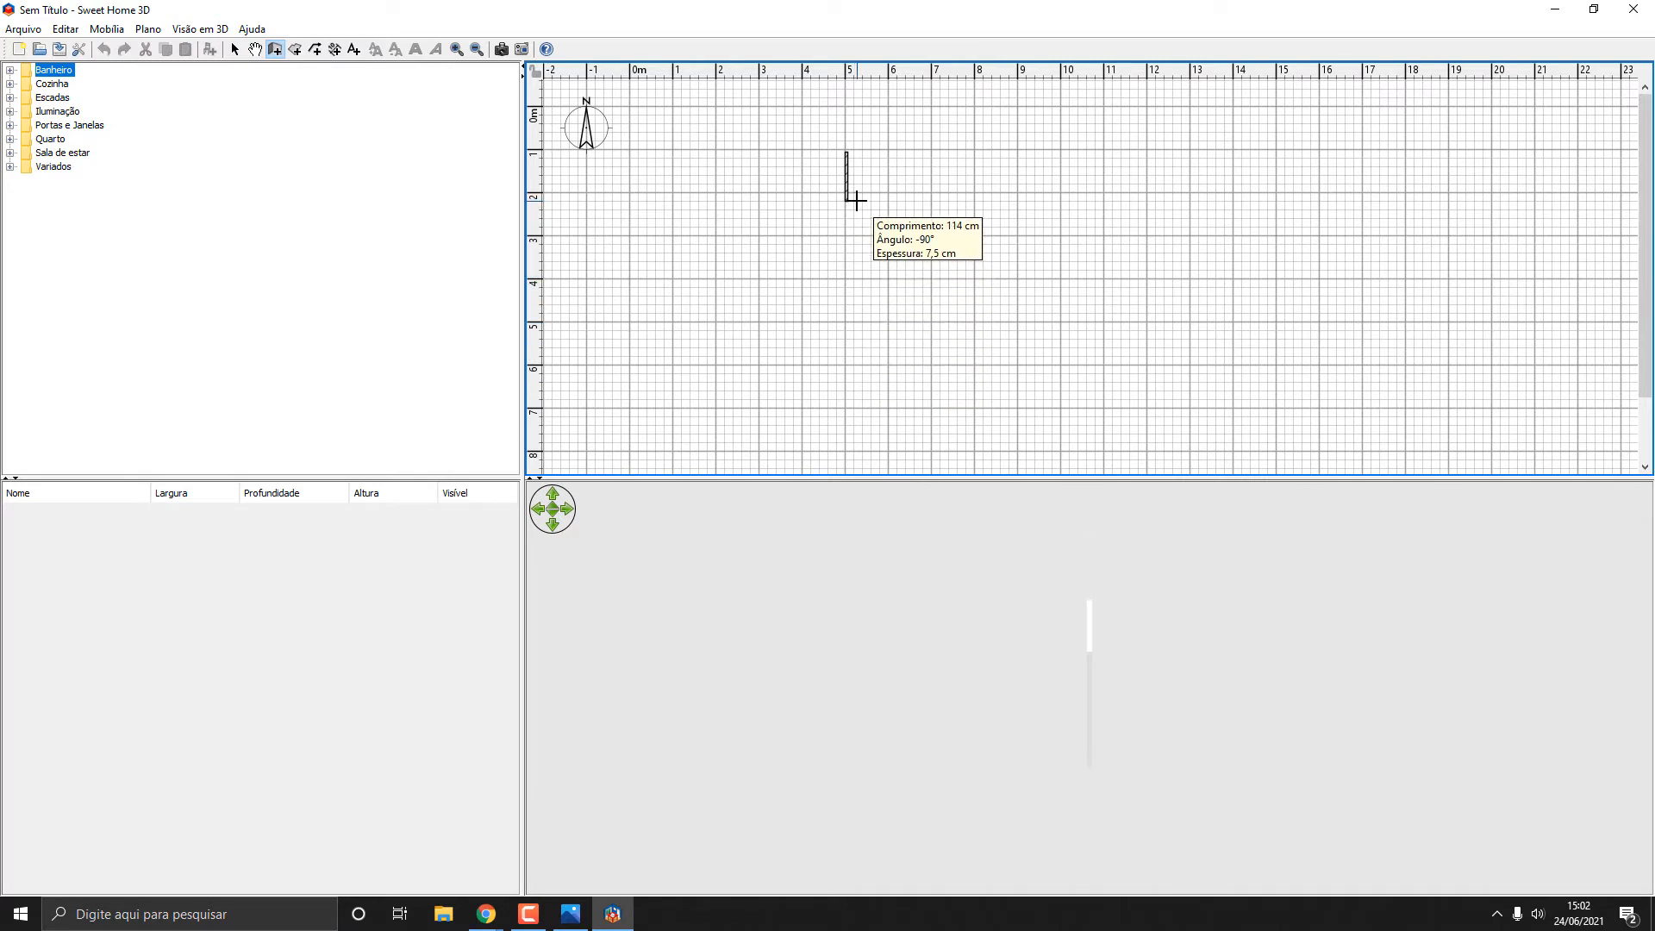
click(854, 218)
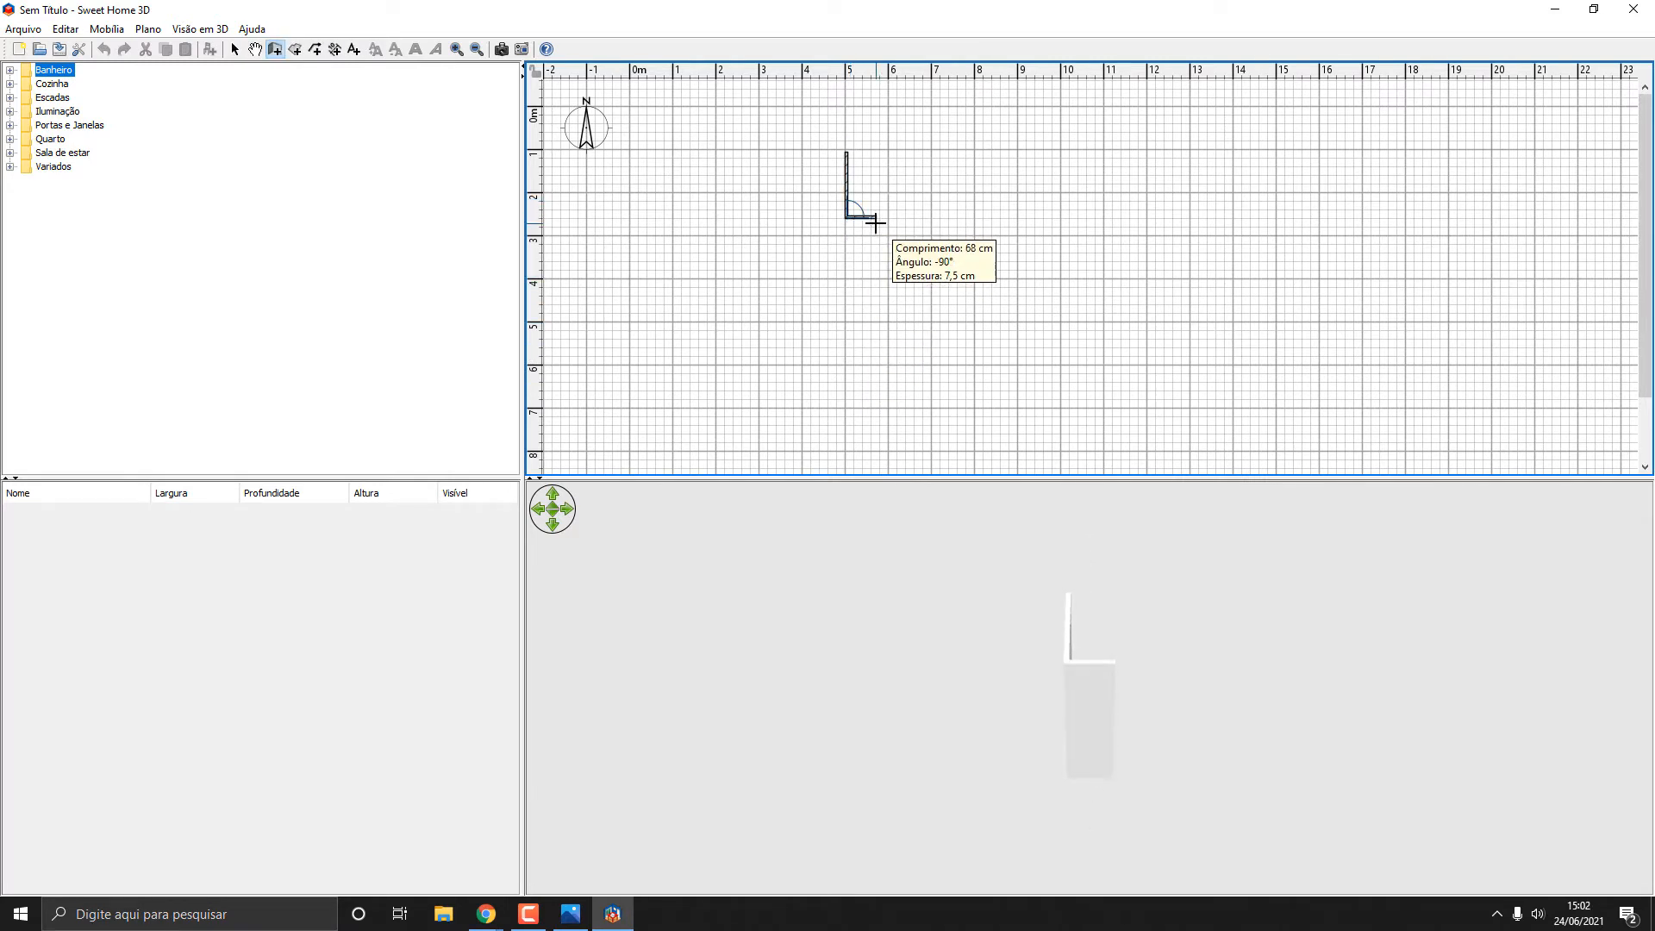
click(875, 221)
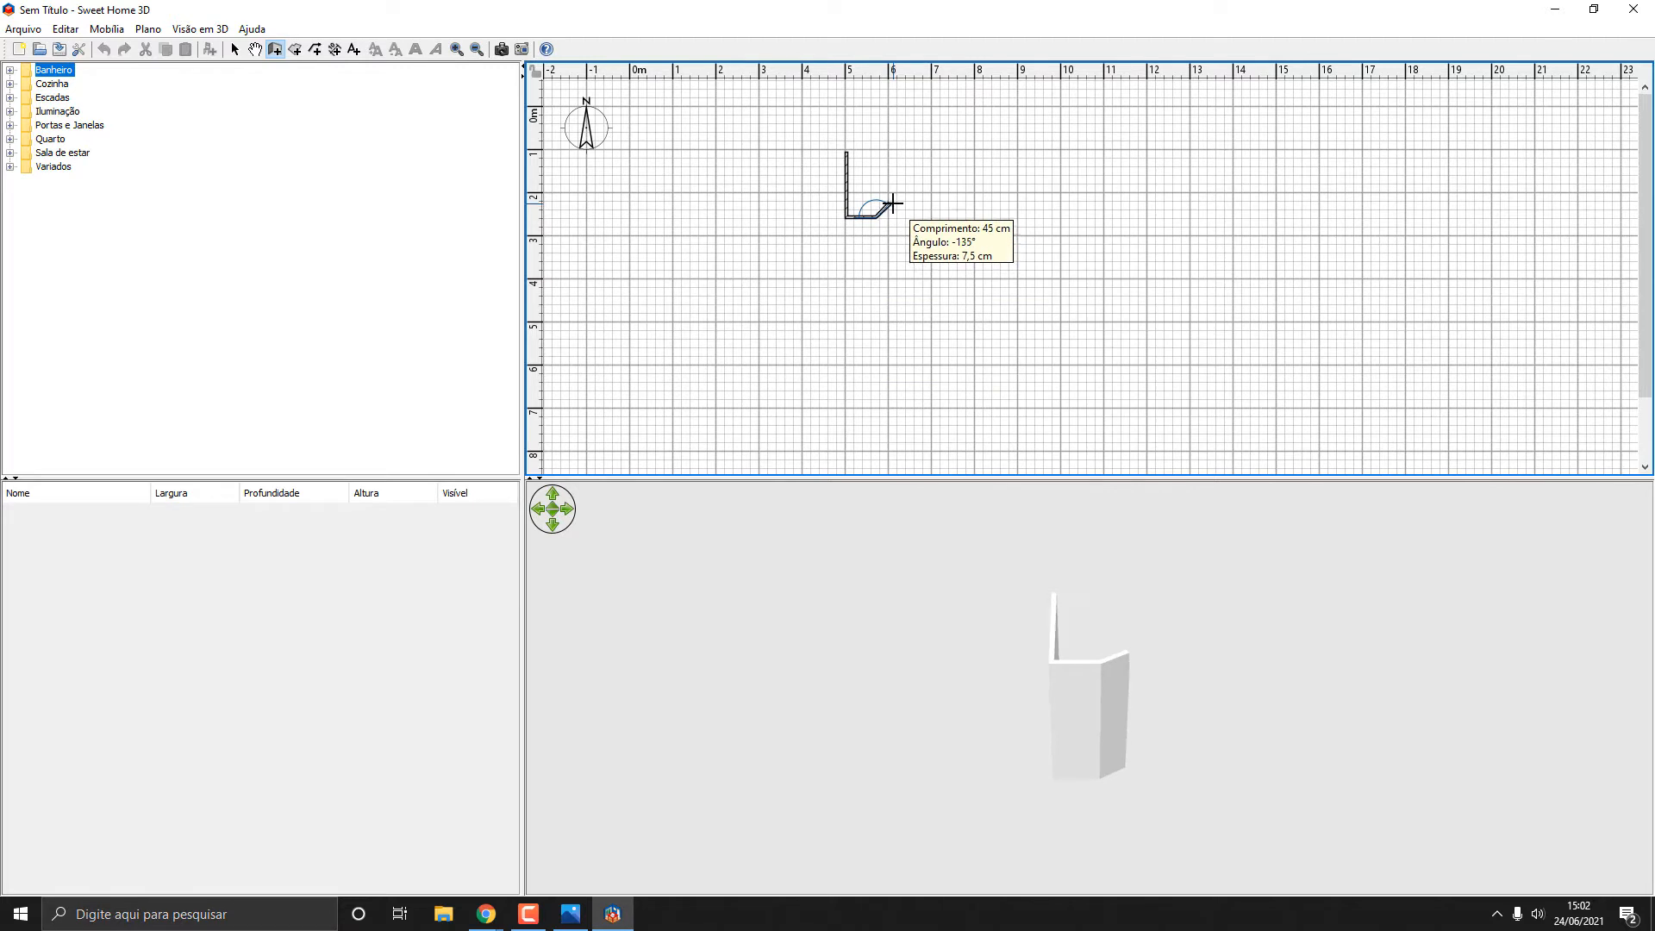
key(ctrl+z)
Change the measurement unit to Metro in the preferences.
click(24, 28)
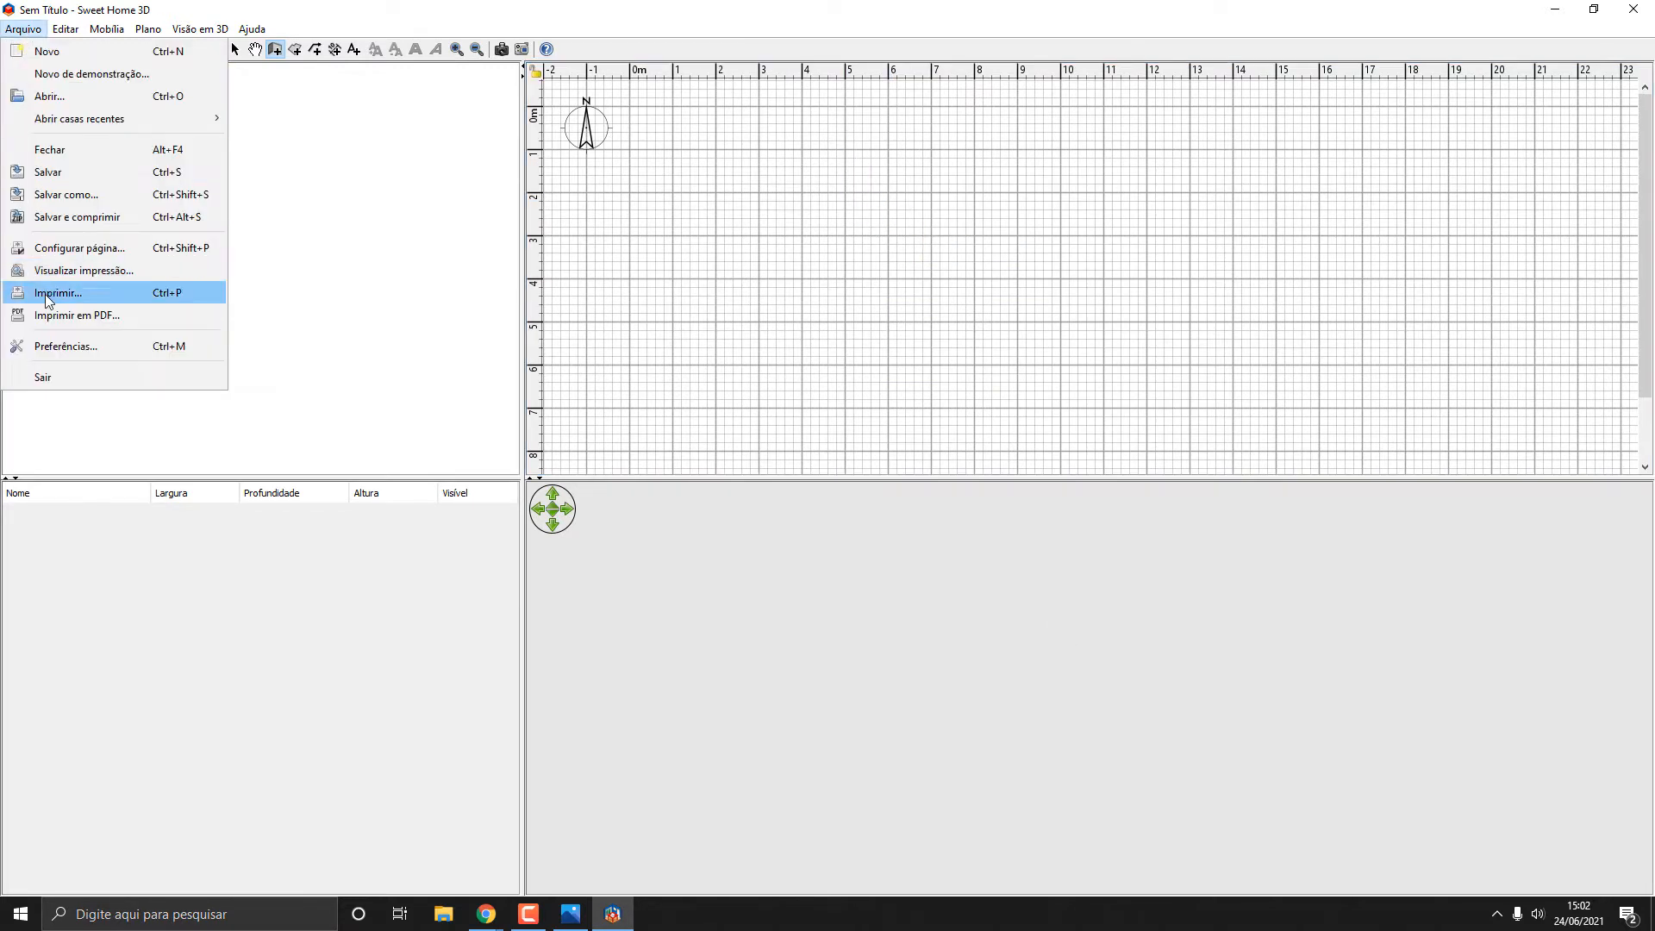
click(65, 348)
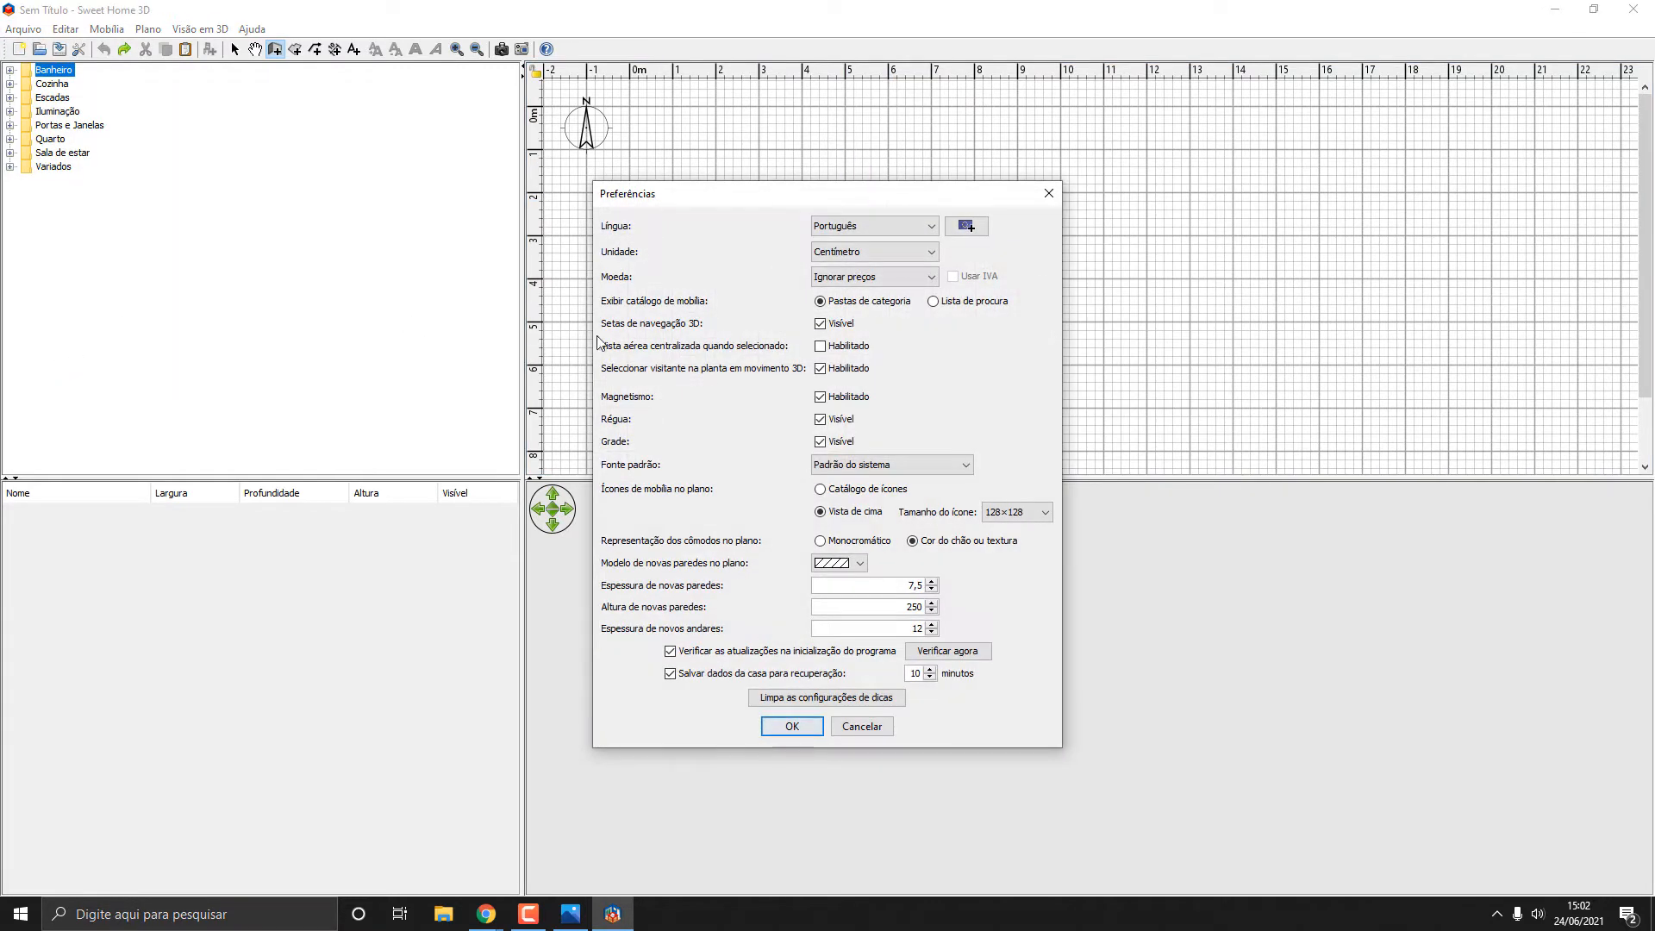
click(924, 253)
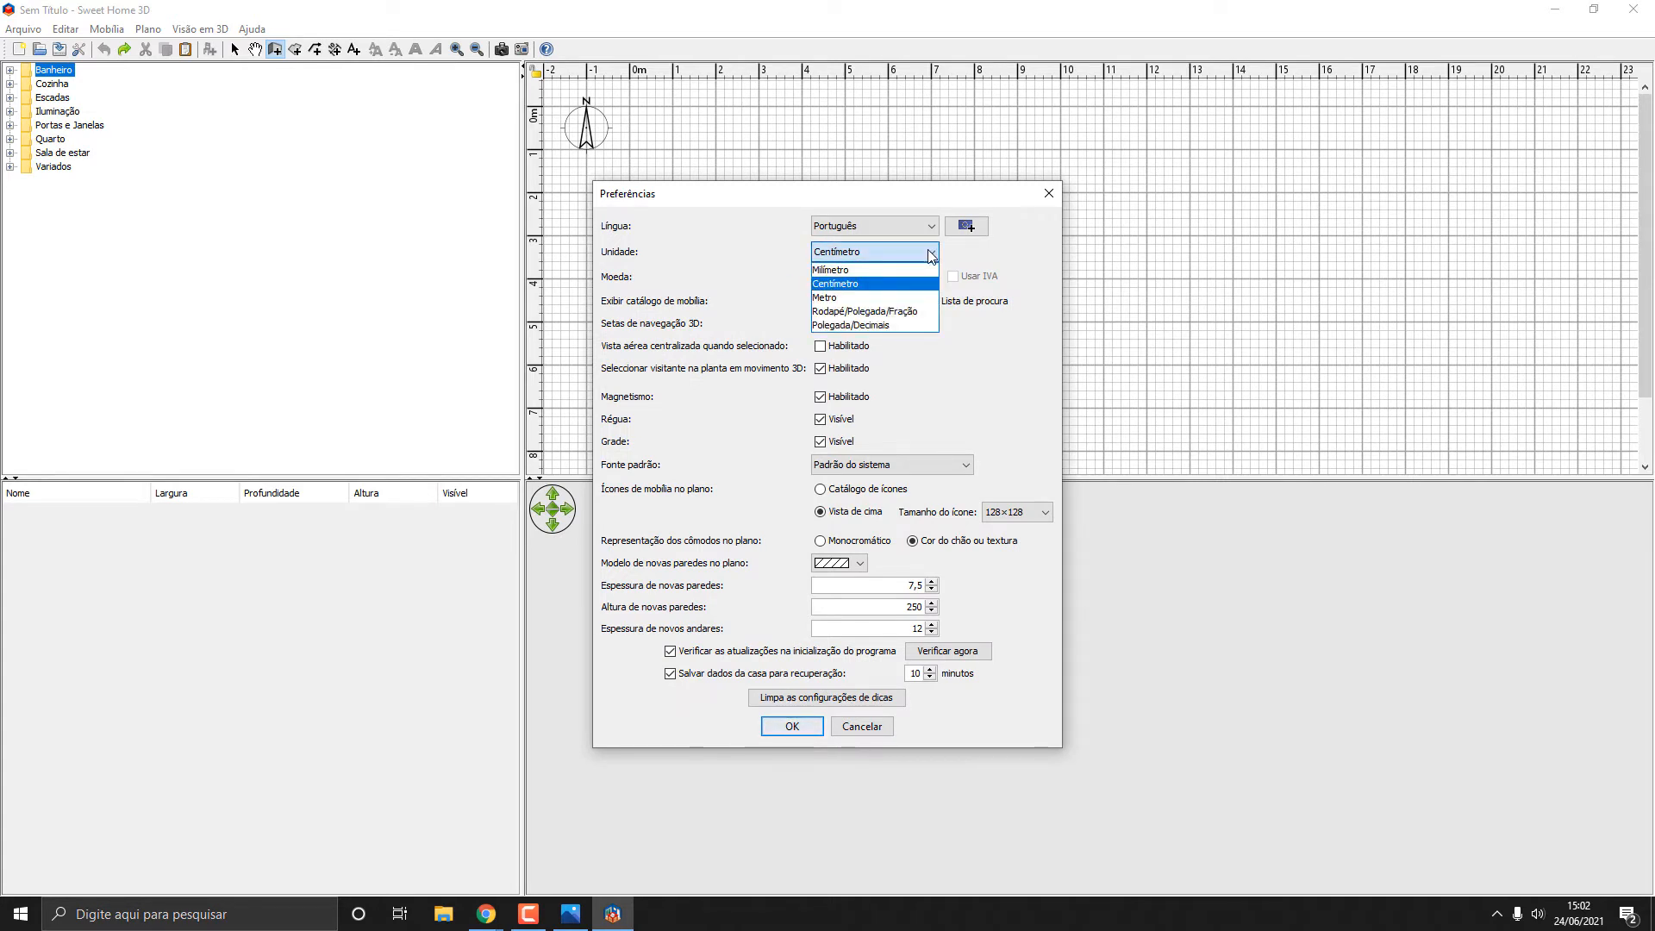
click(899, 296)
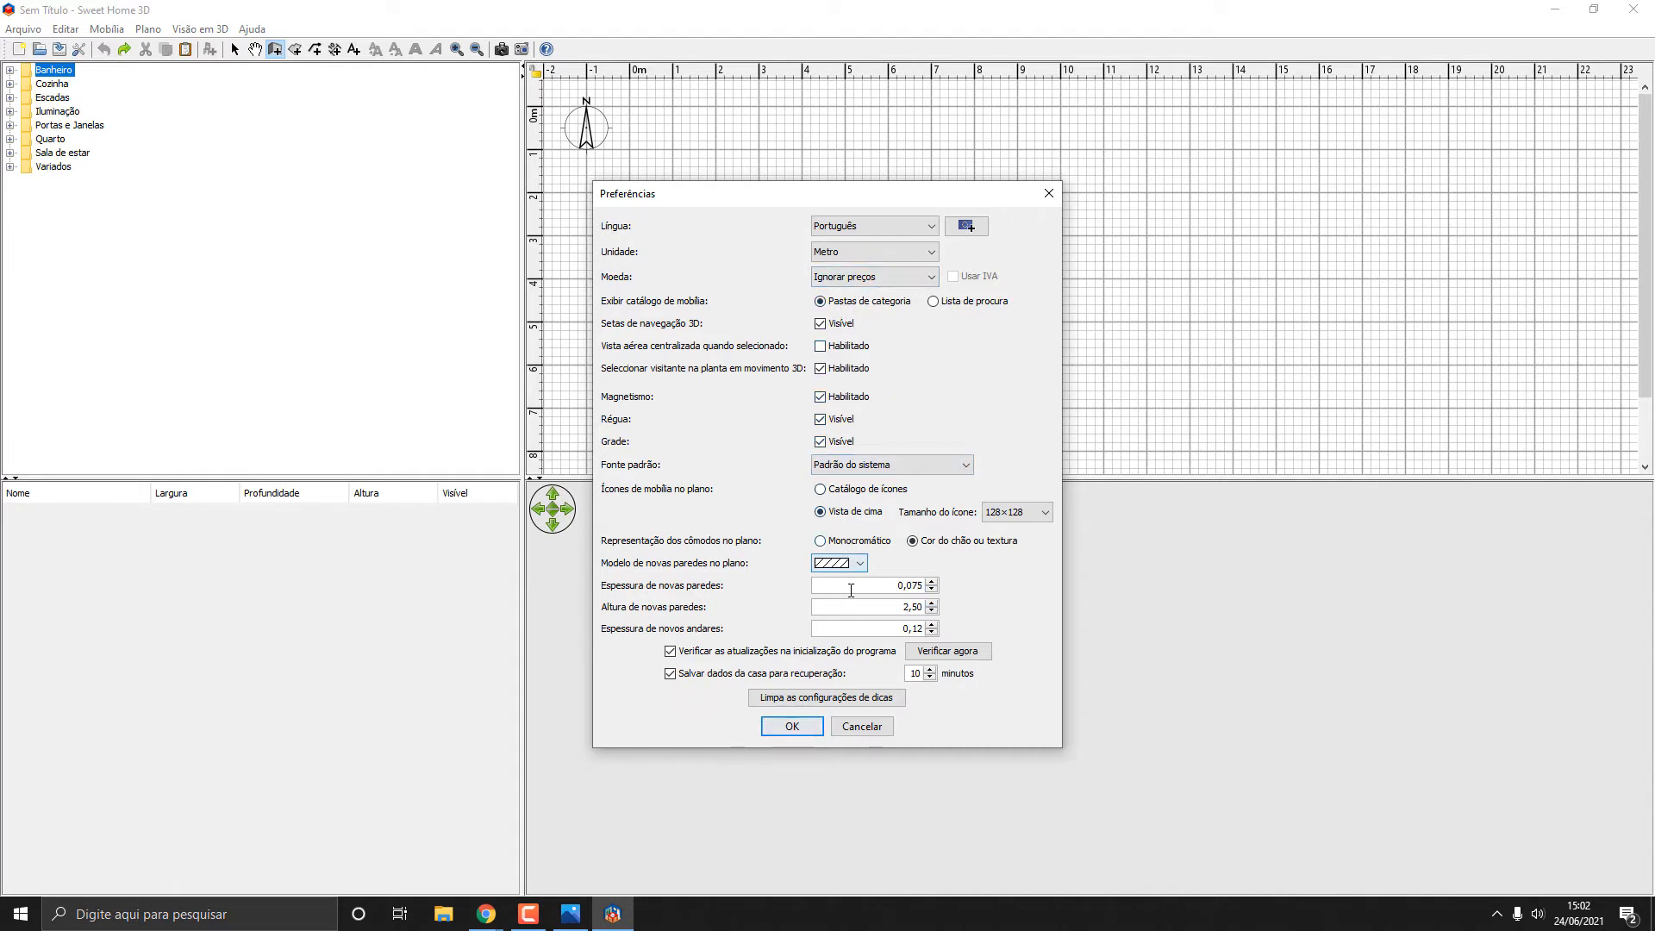
click(792, 725)
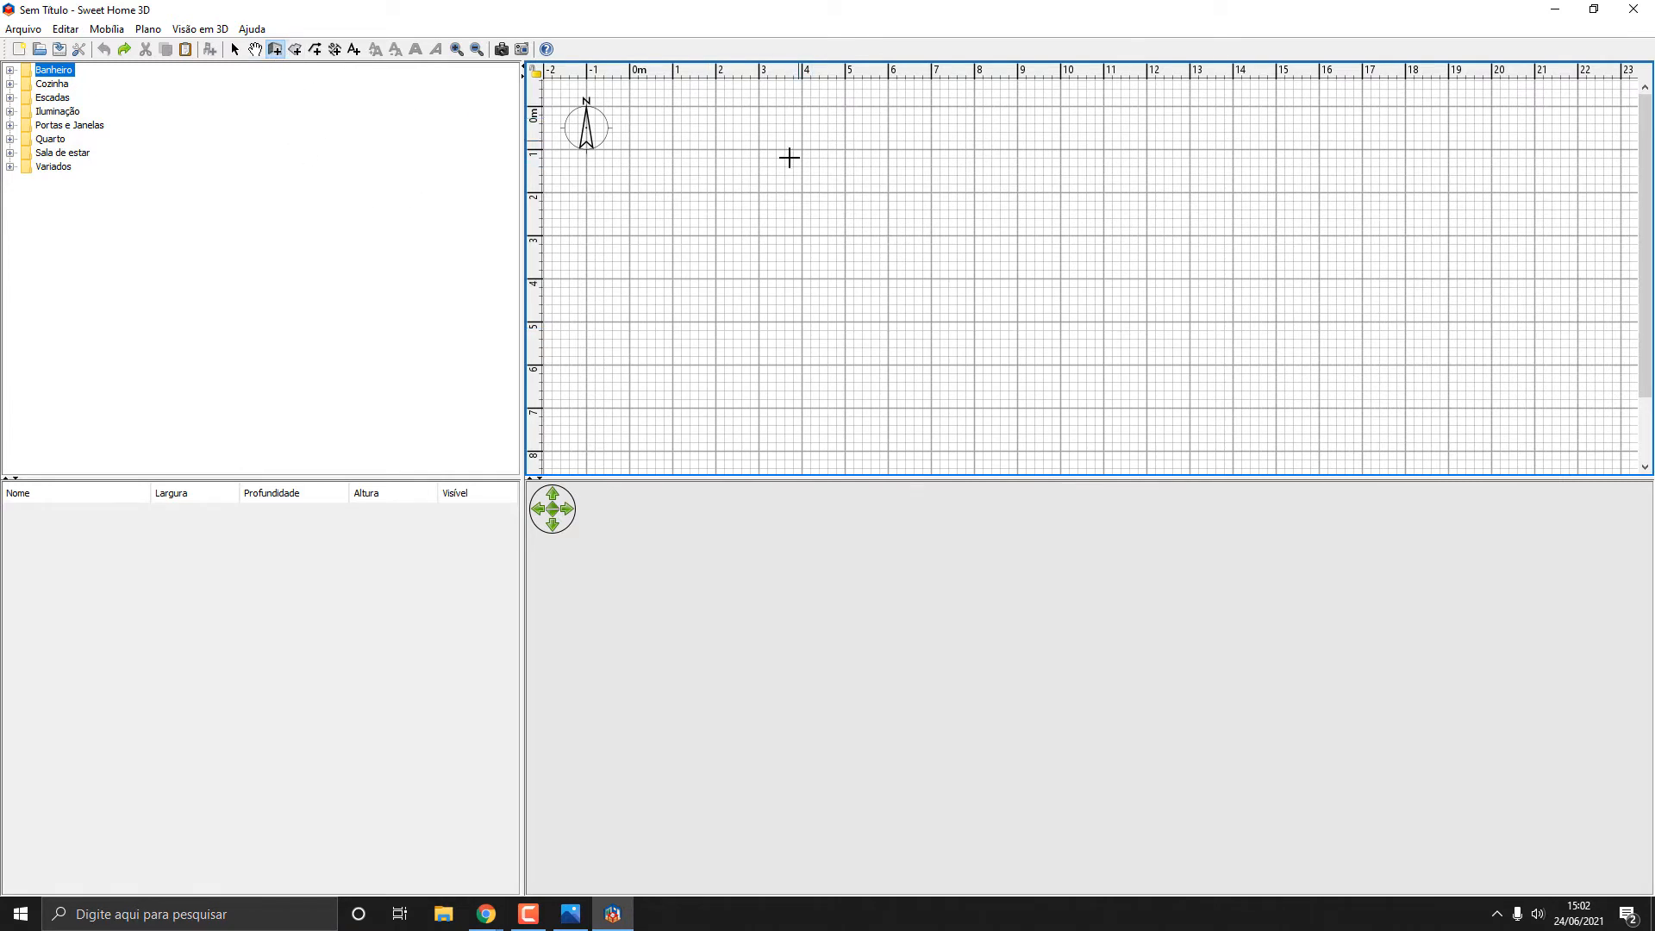
Draw a closed rectangle of walls about 5 m wide, making the west wall 3 m long, and end wall drawing.
click(673, 148)
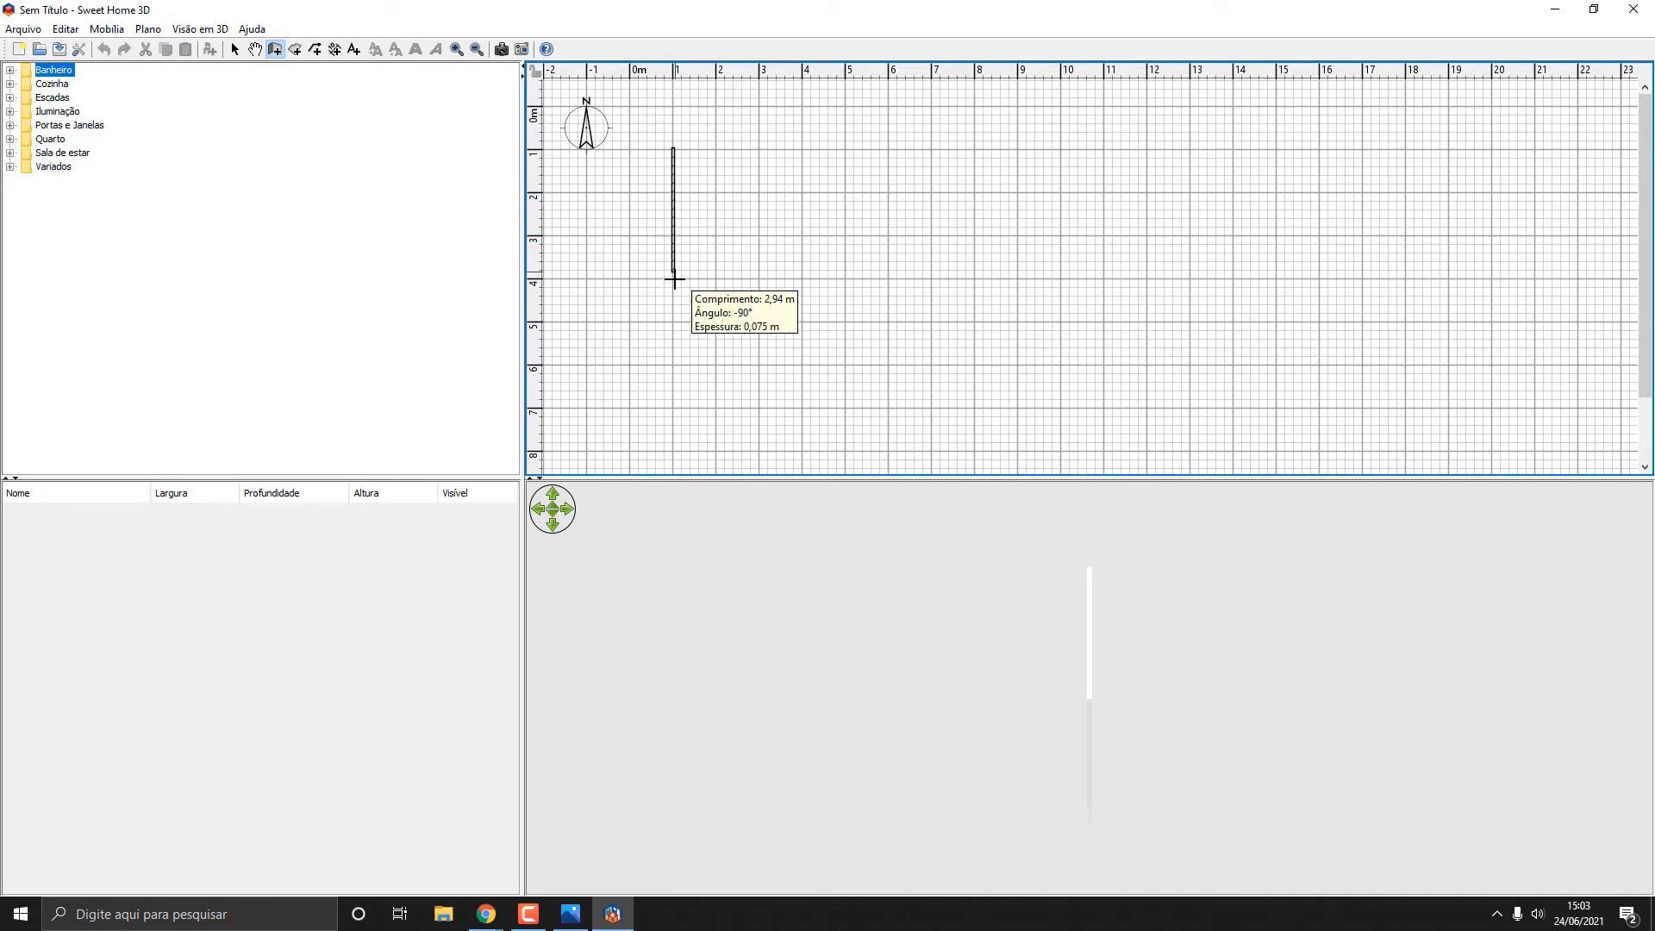
key(Return)
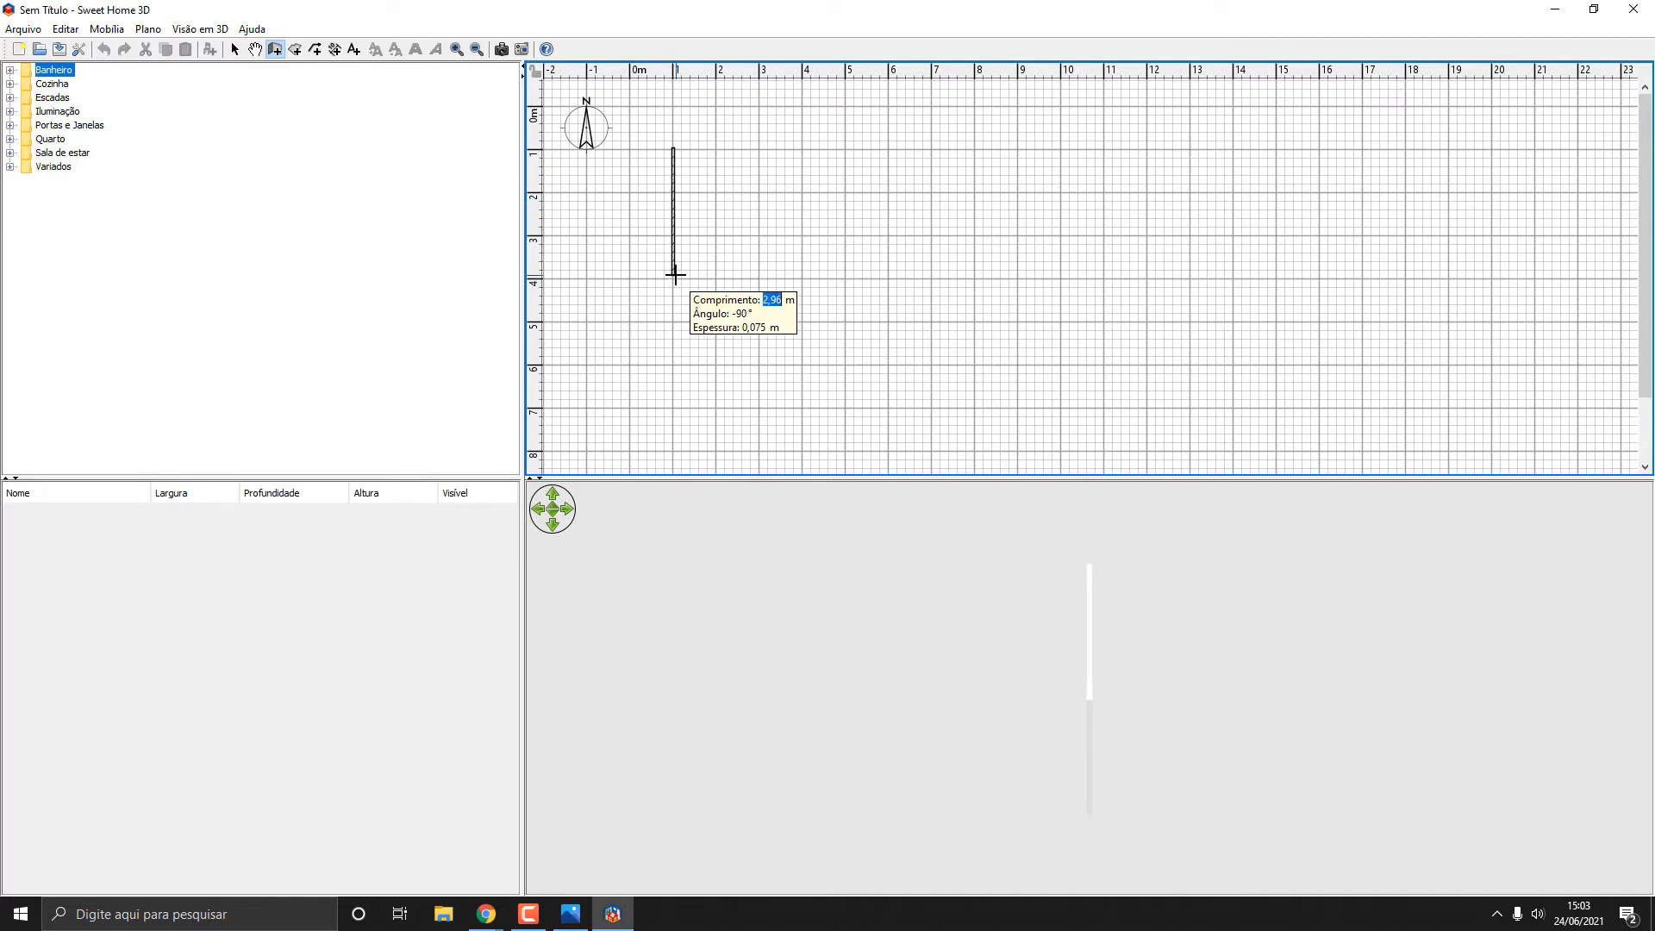
text(3)
key(Return)
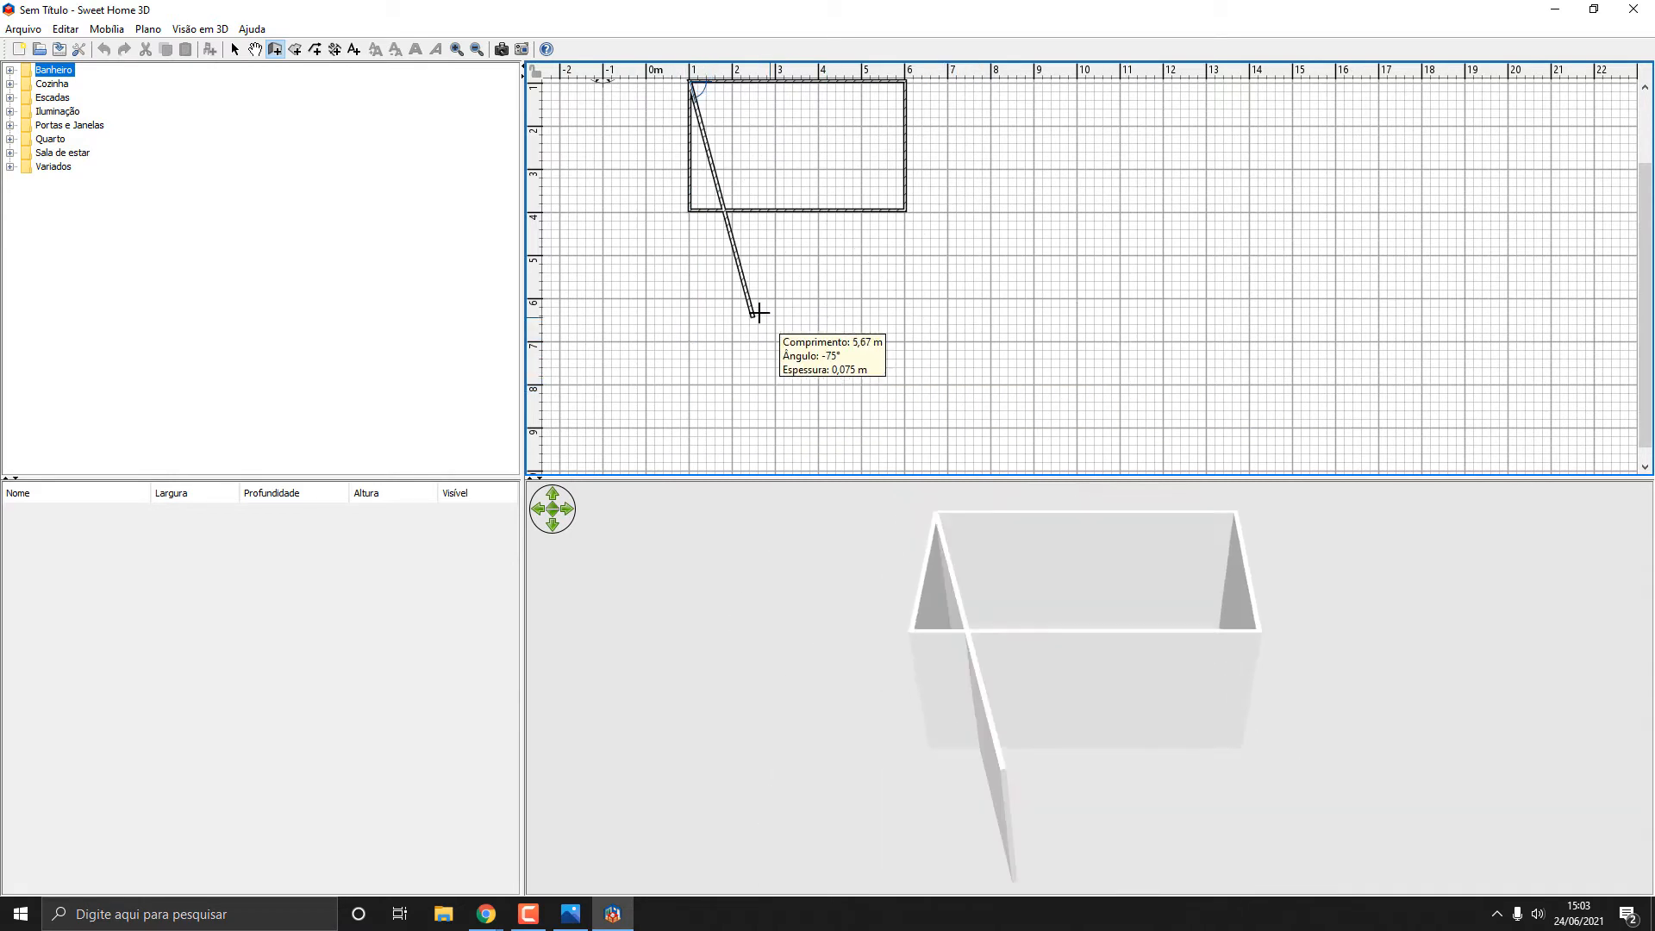
key(Escape)
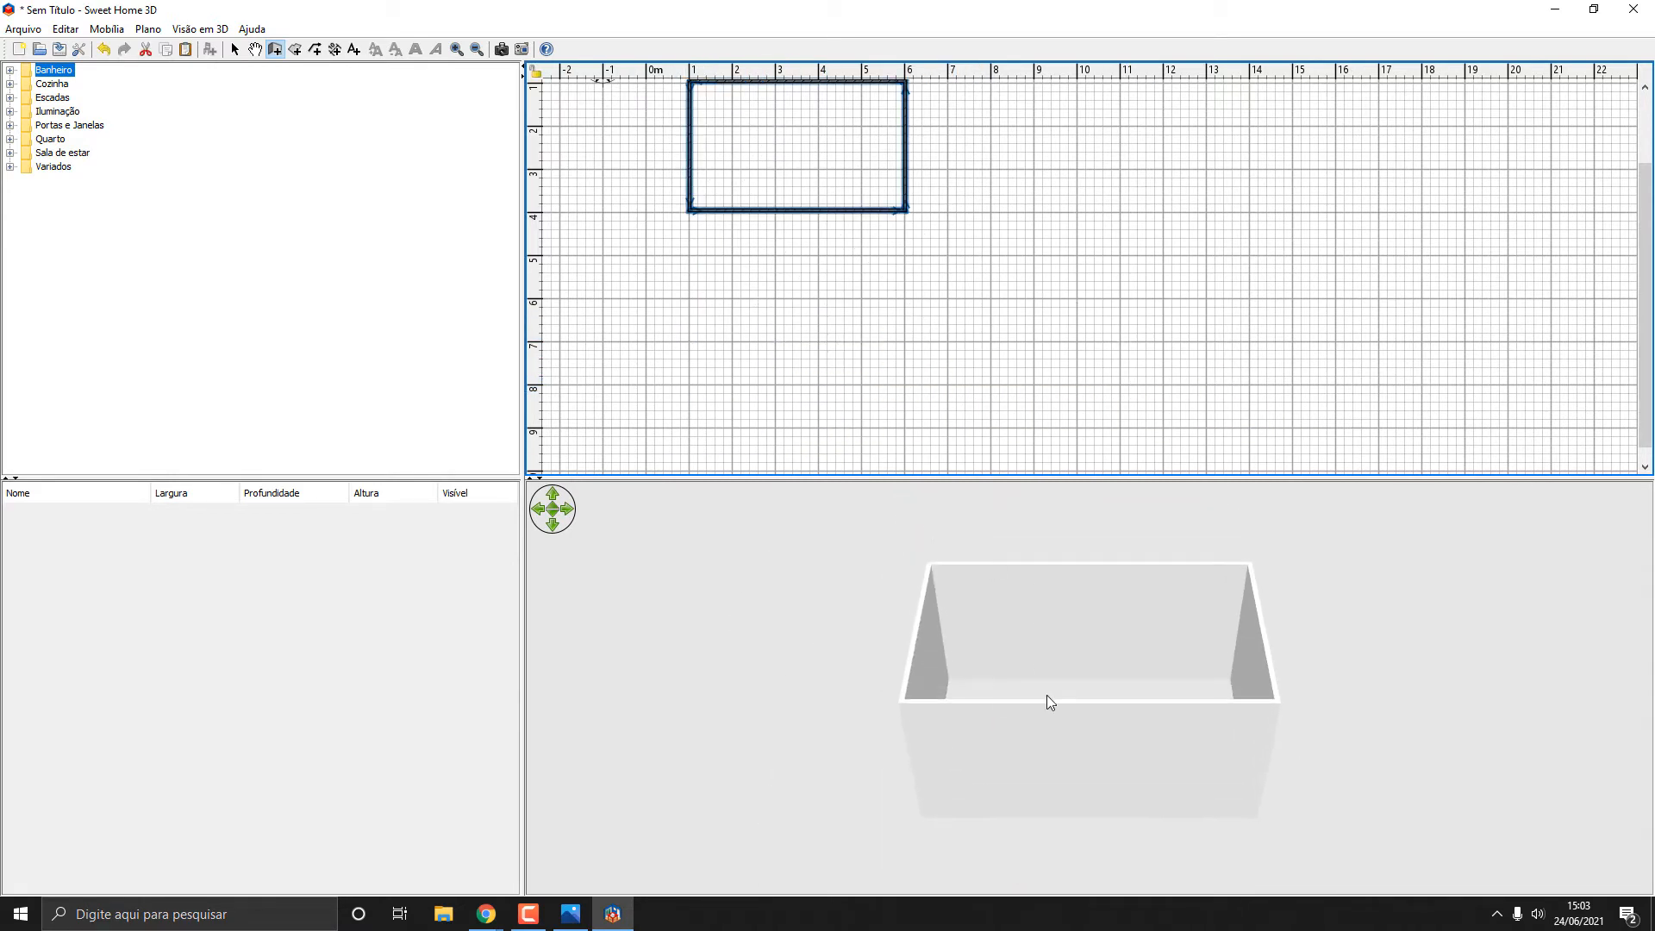
Place a Janela from the Portas e Janelas category in the middle of the room's east wall.
drag(1046, 695, 853, 436)
key(space)
drag(949, 261, 942, 384)
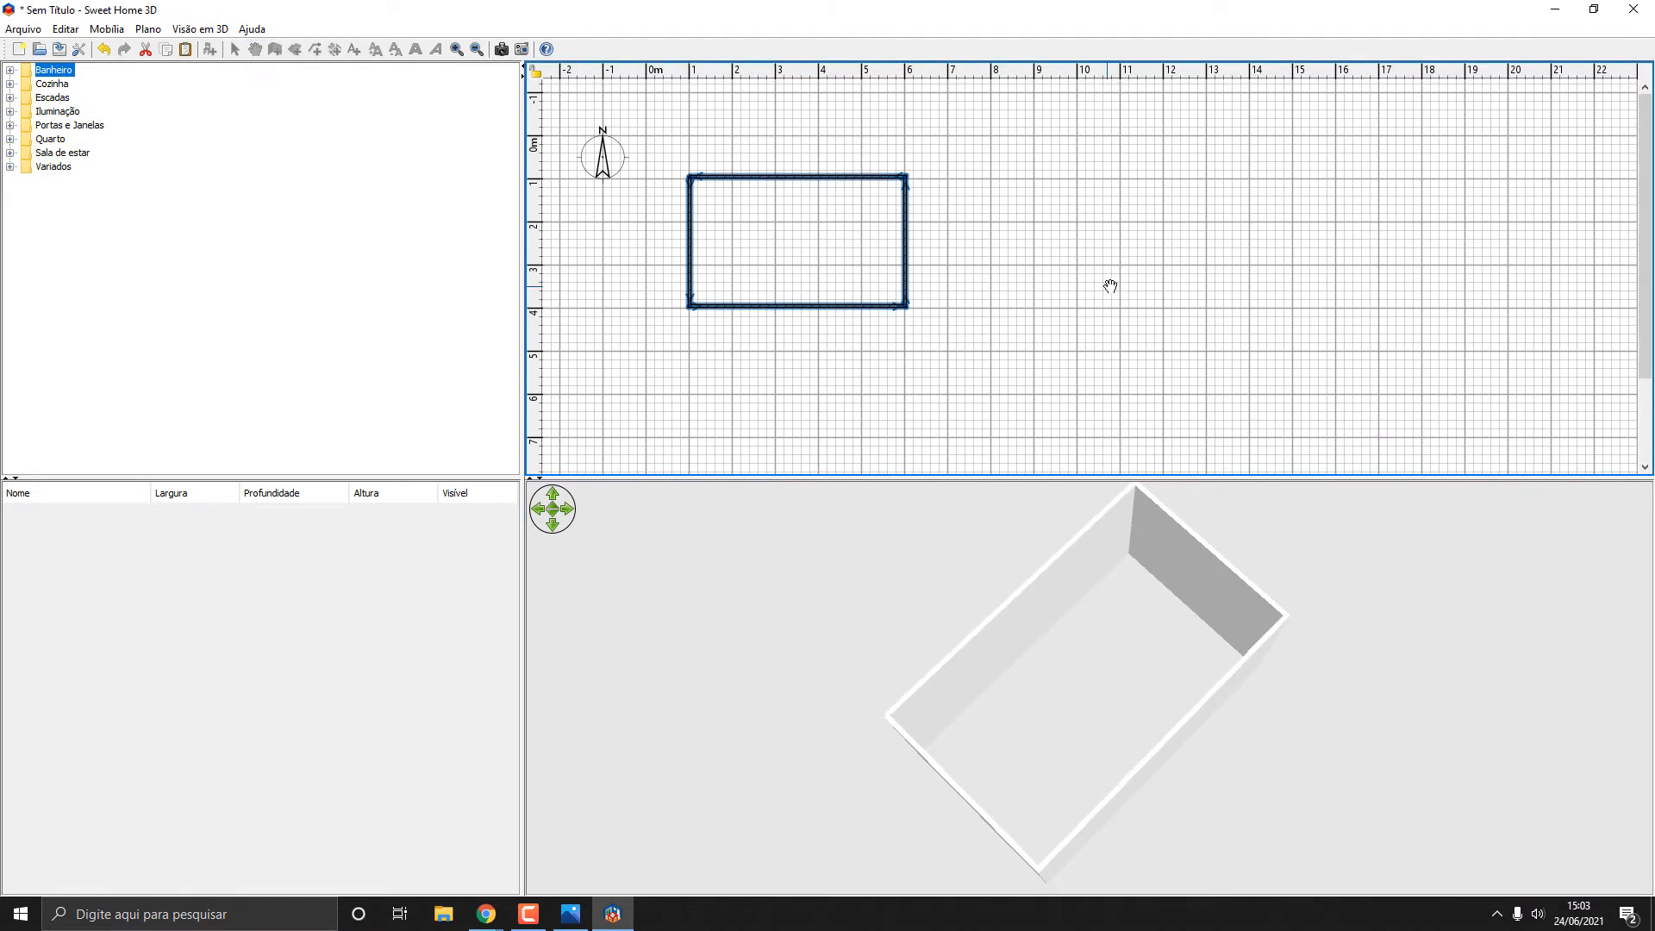
drag(1109, 281, 1094, 228)
drag(1061, 594, 438, 473)
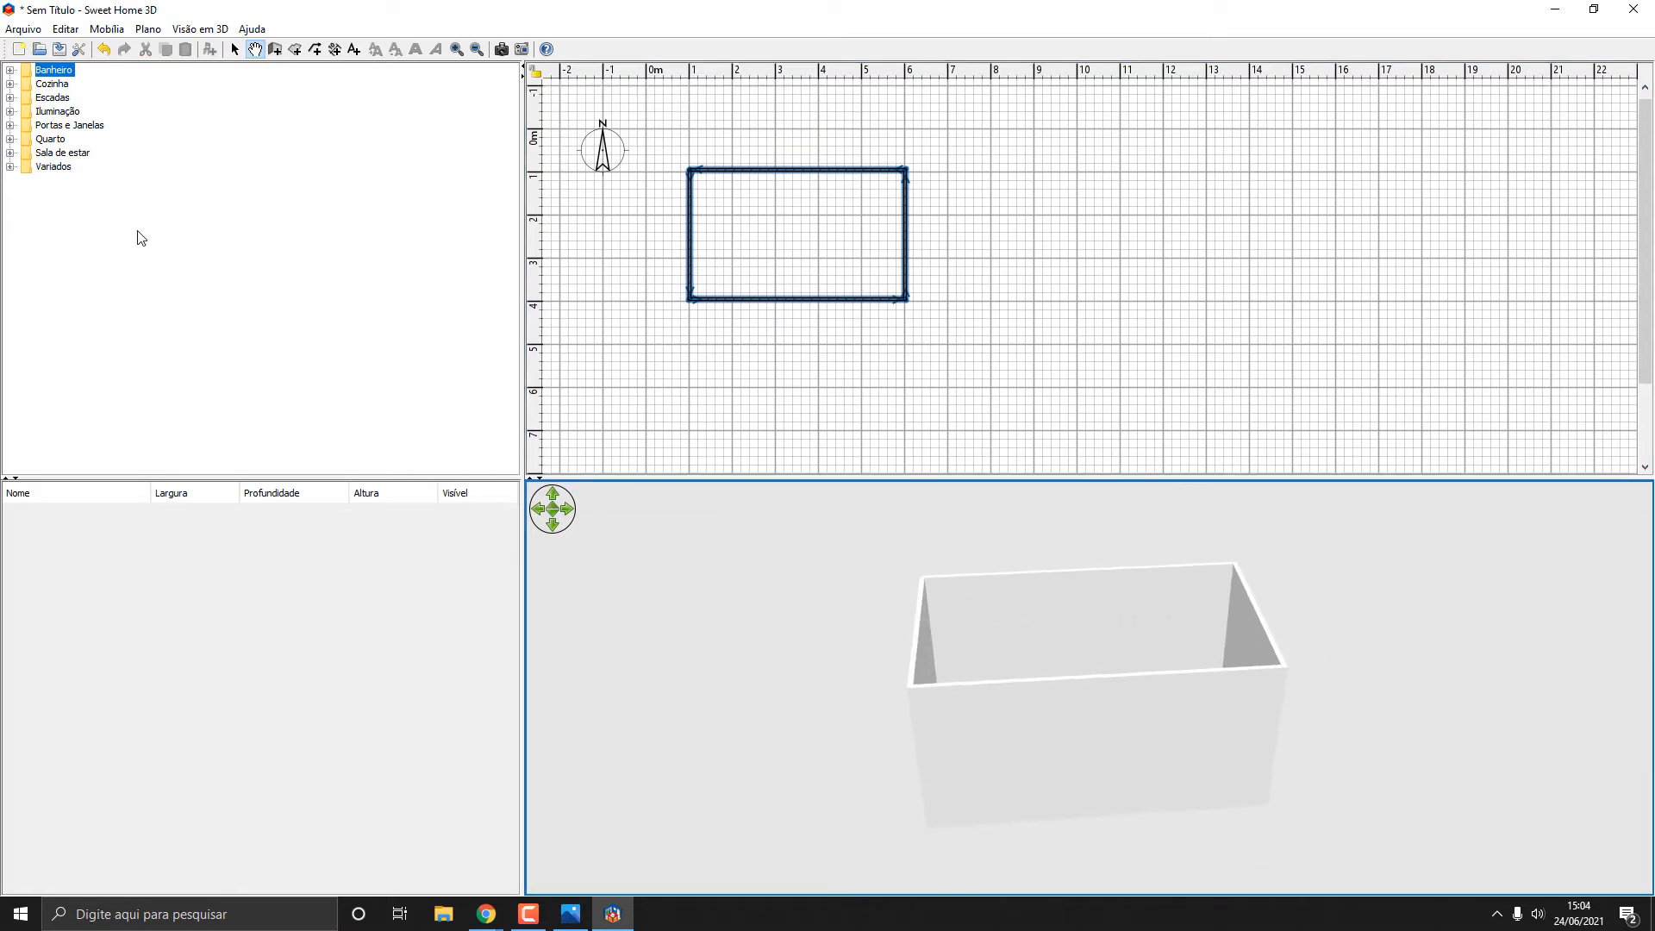
click(11, 126)
click(68, 139)
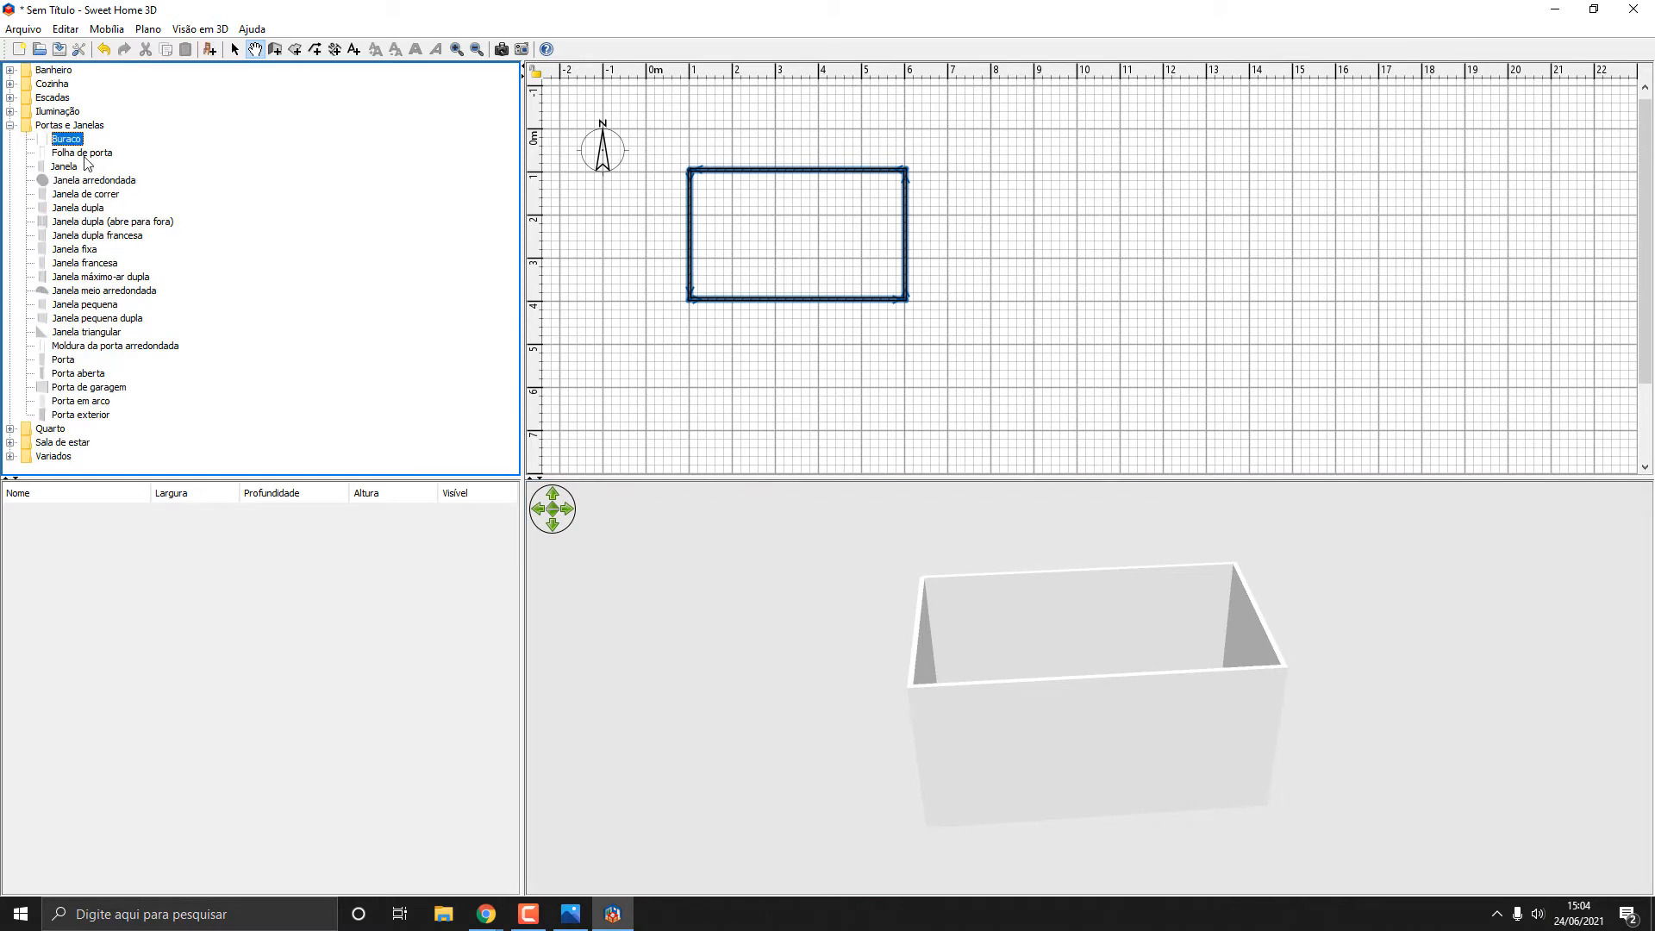
click(72, 151)
mouse_move(91, 159)
click(56, 179)
drag(53, 170, 907, 240)
Place a Porta aberta in the middle of the west wall and check it against the window in 3D.
drag(776, 634, 1042, 625)
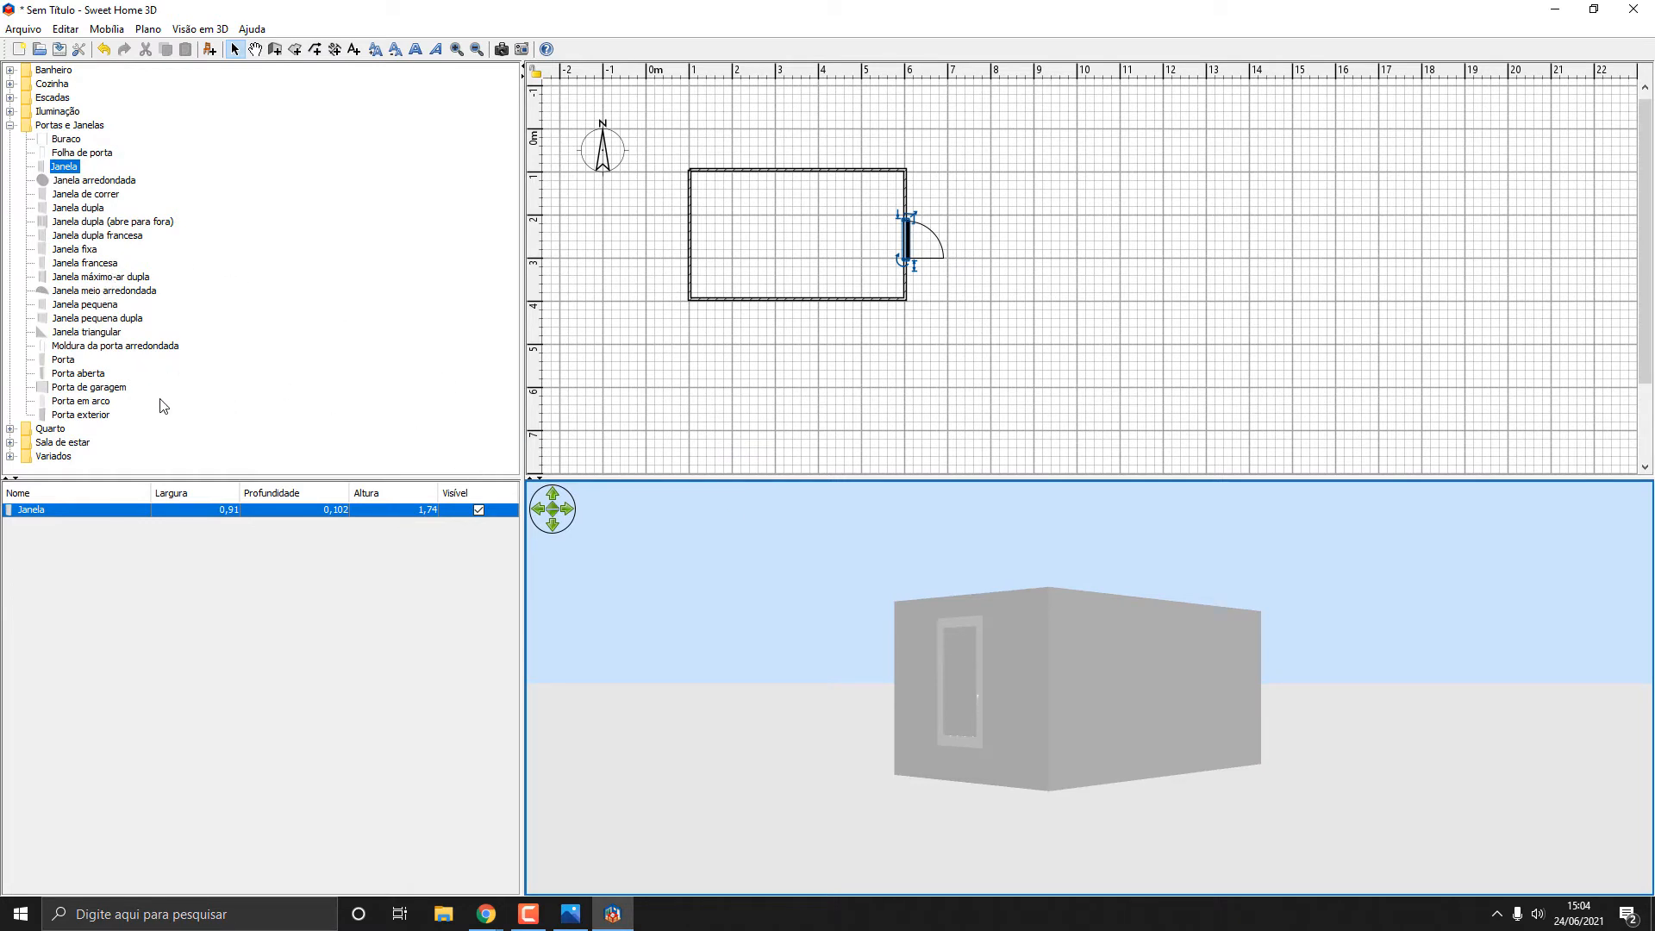
drag(78, 373, 704, 239)
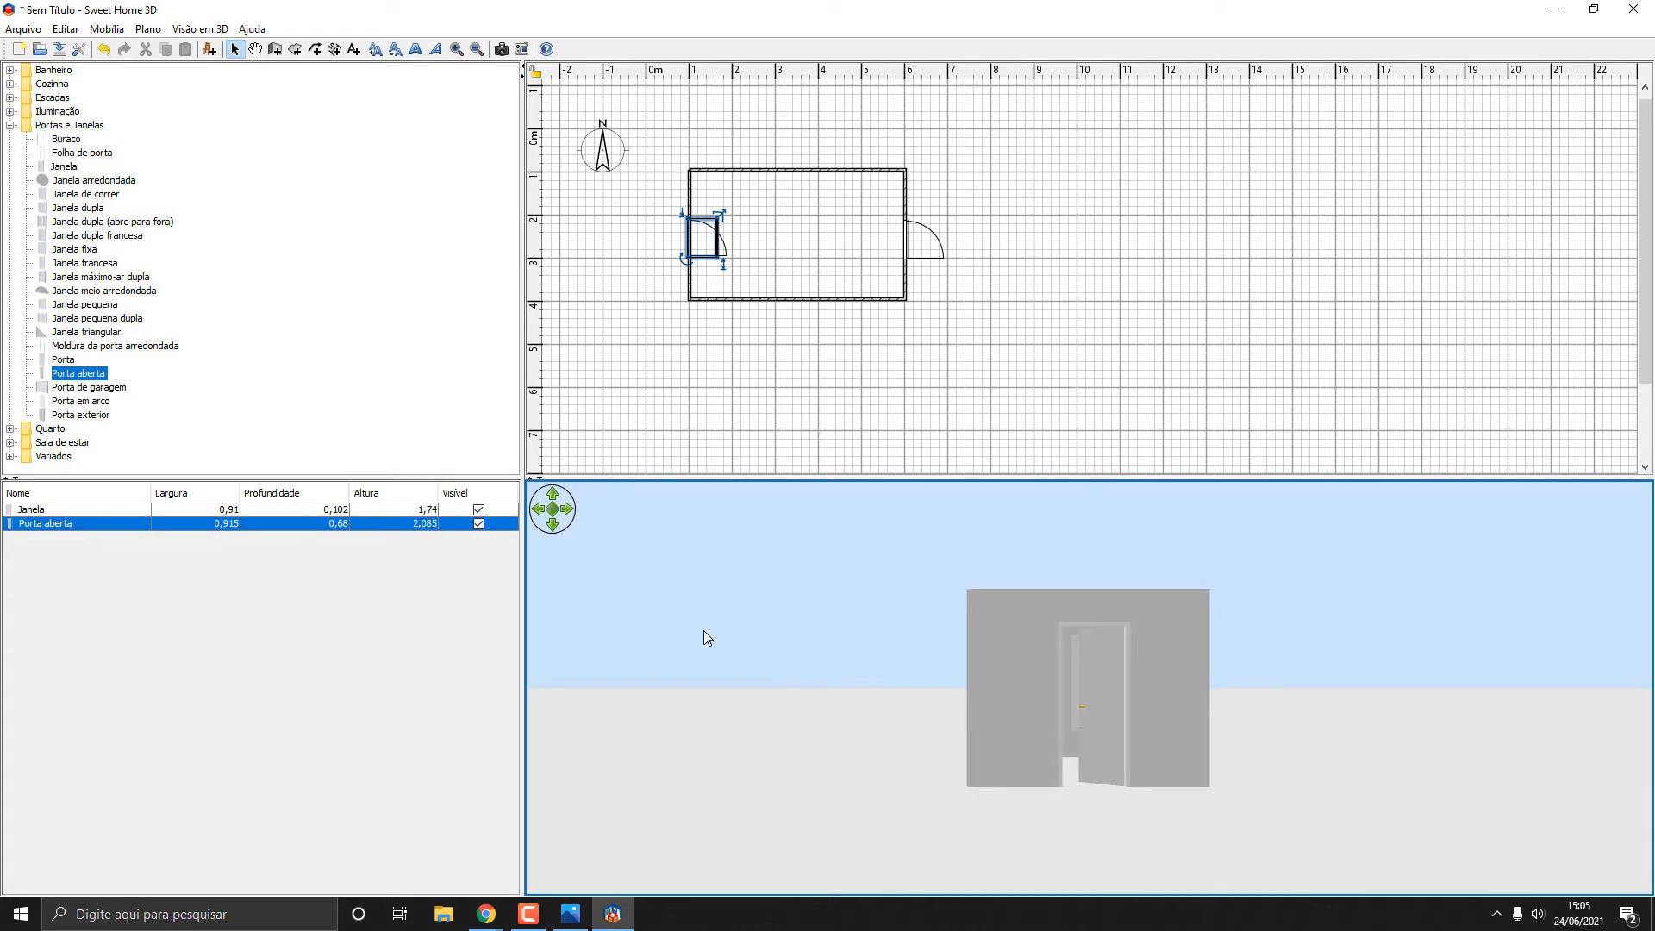
drag(705, 637, 1105, 790)
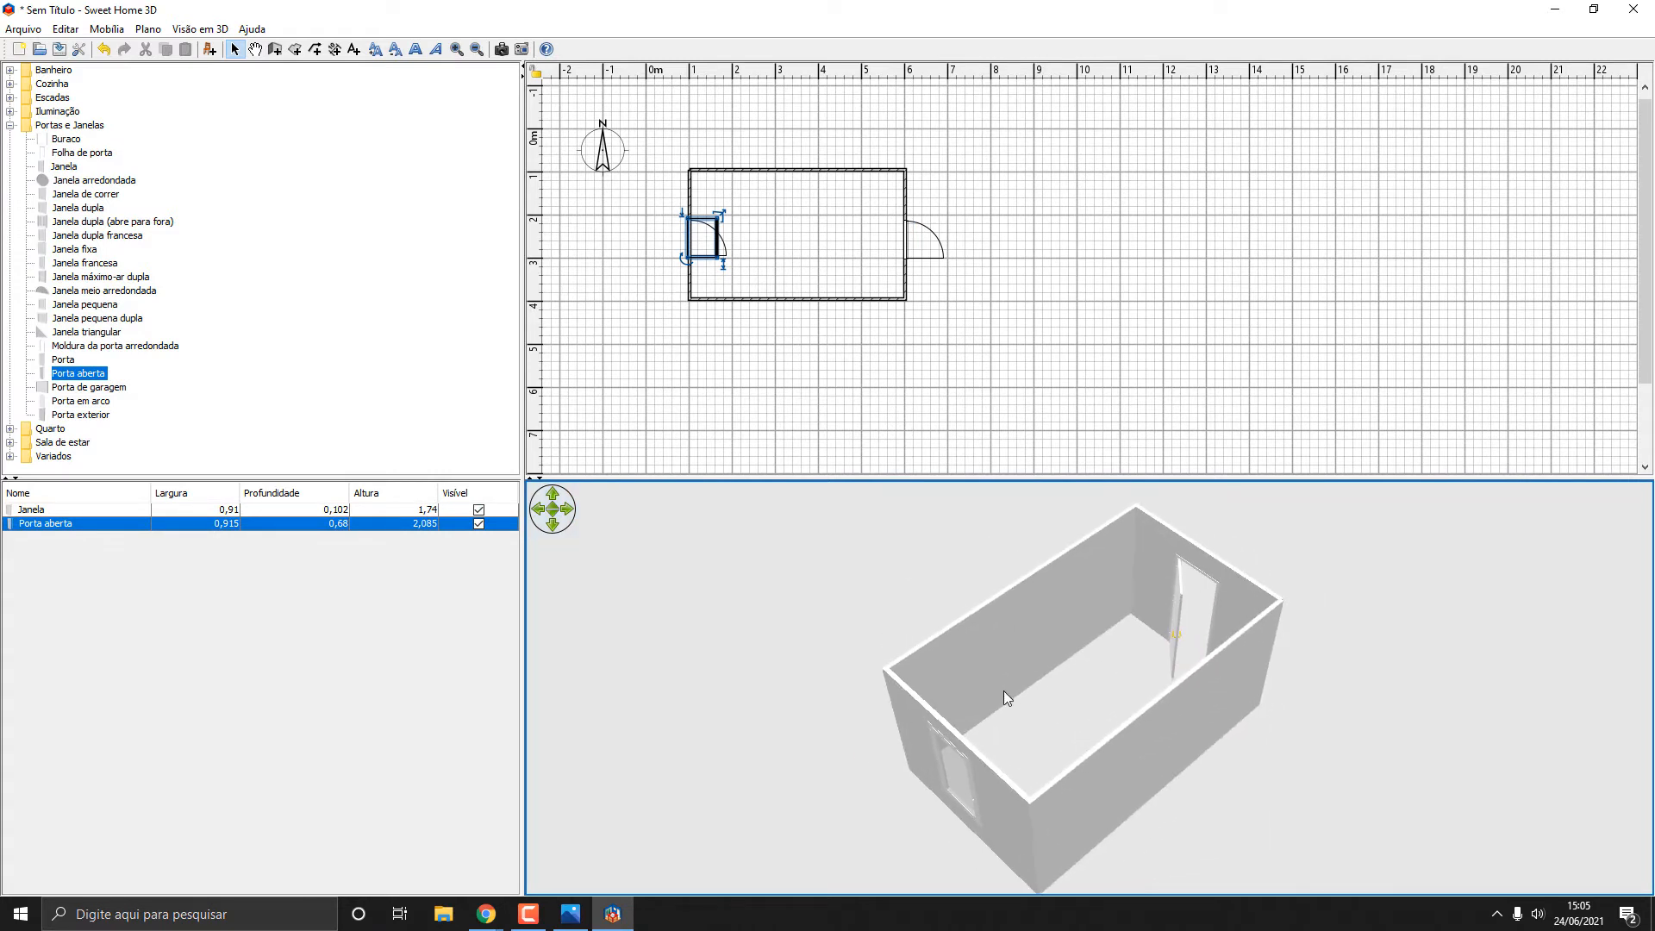
drag(1003, 690, 204, 457)
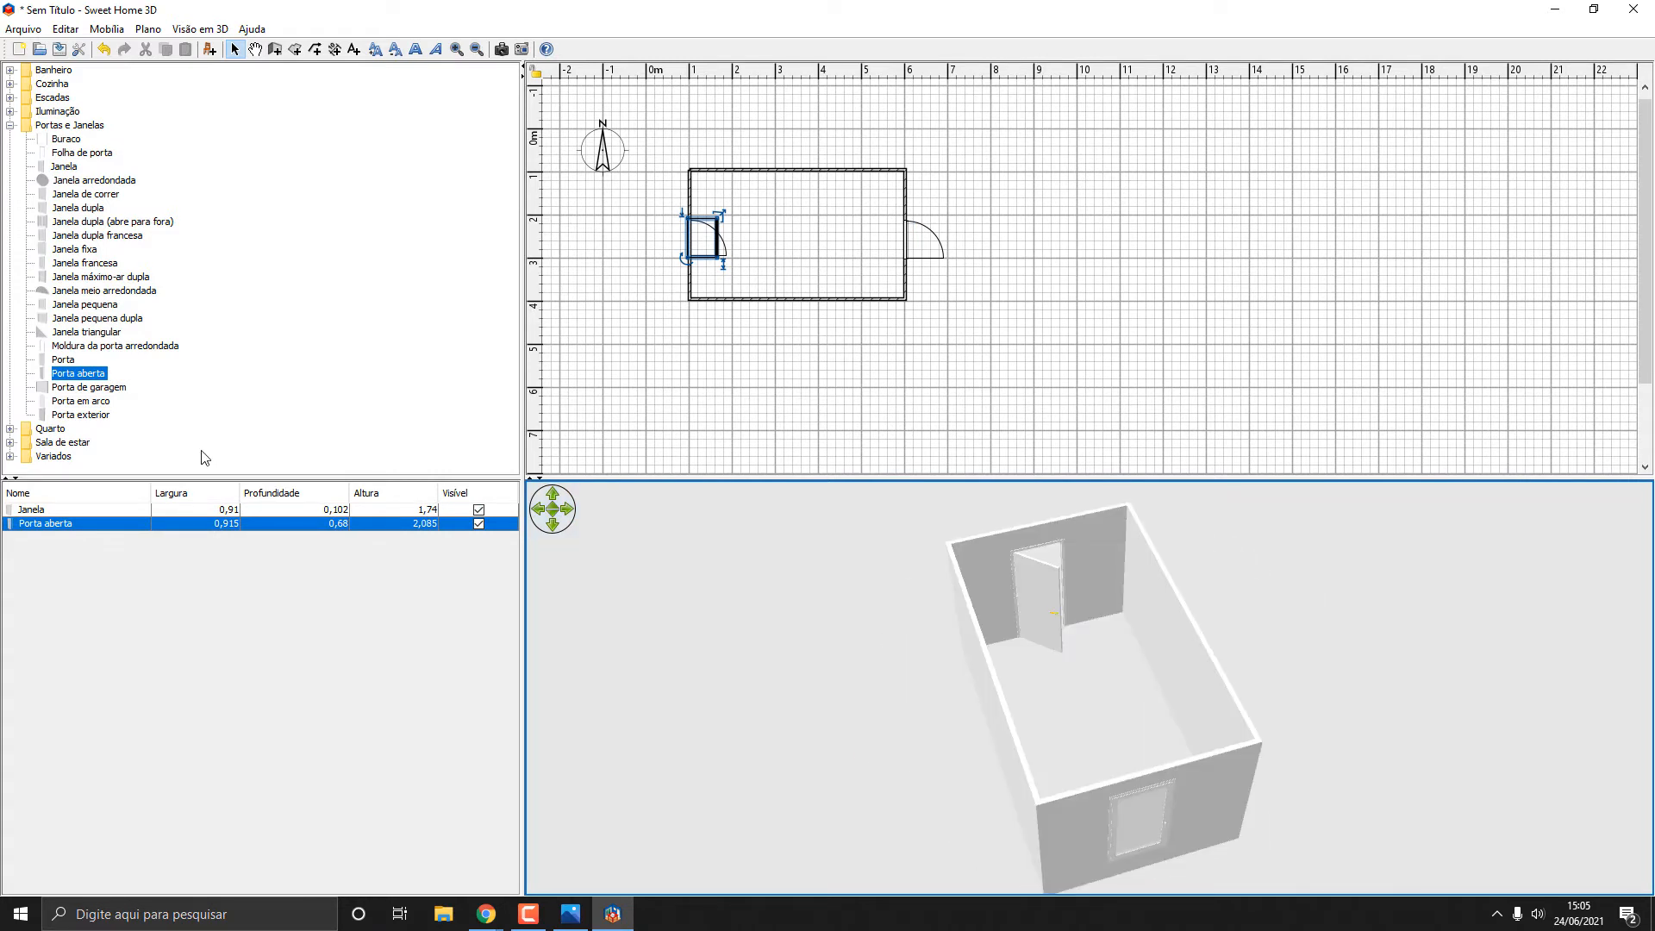
Expand the Quarto category and create a room floor spanning the four corners of the walls.
click(9, 428)
click(295, 49)
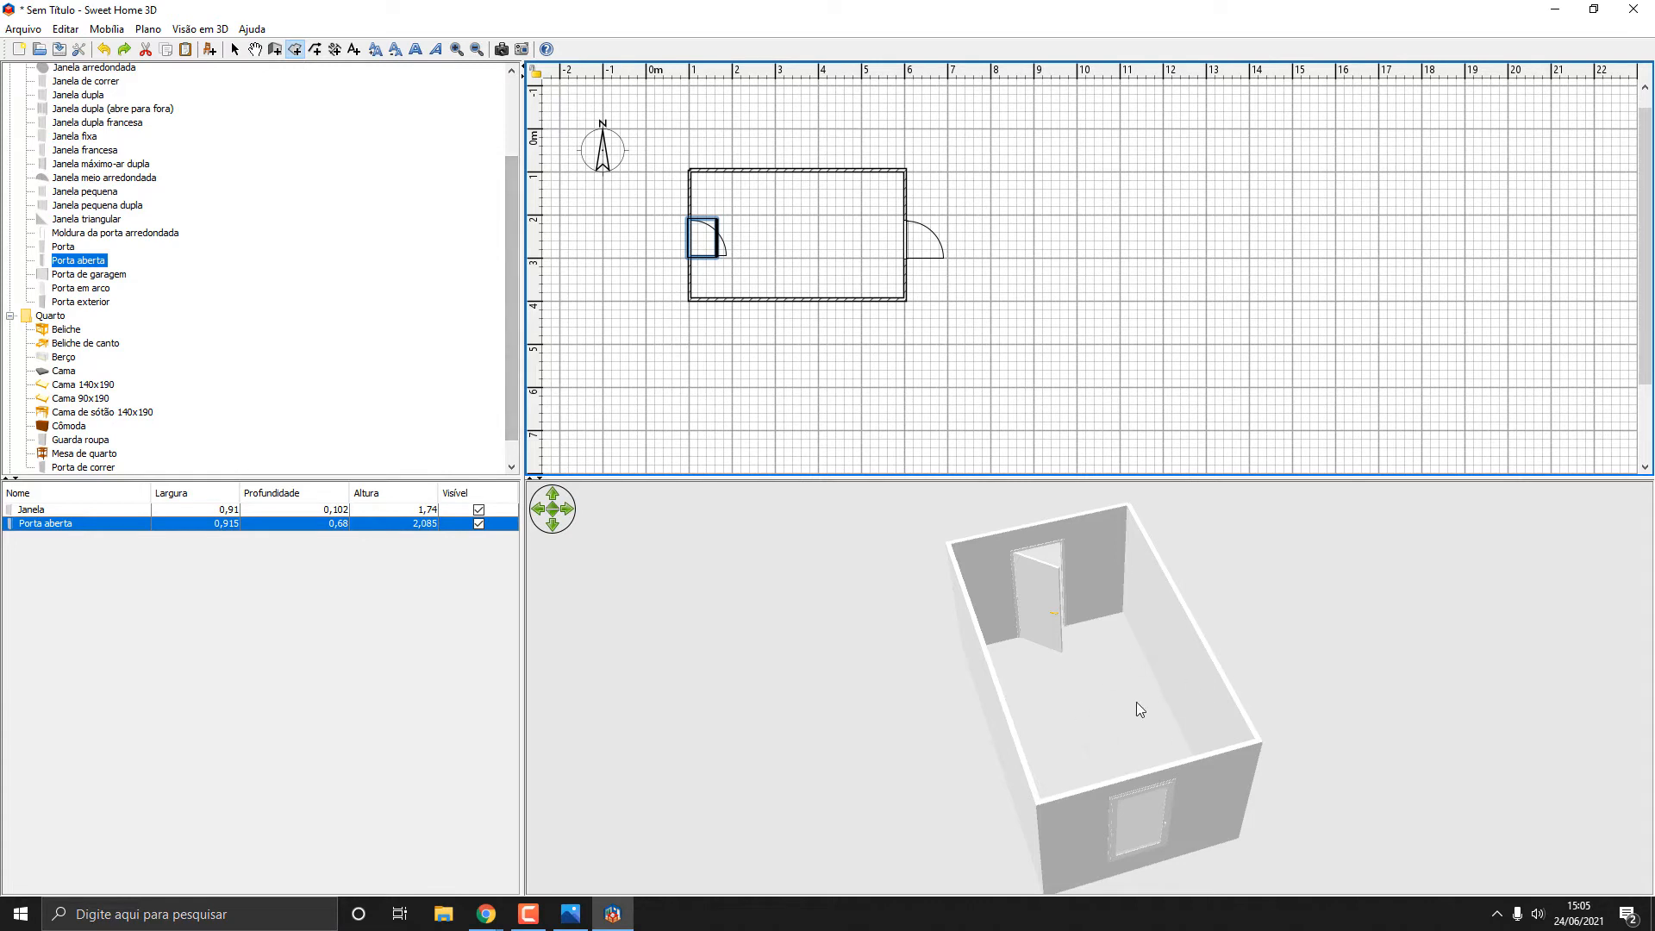
click(690, 171)
click(690, 299)
click(905, 300)
double_click(906, 170)
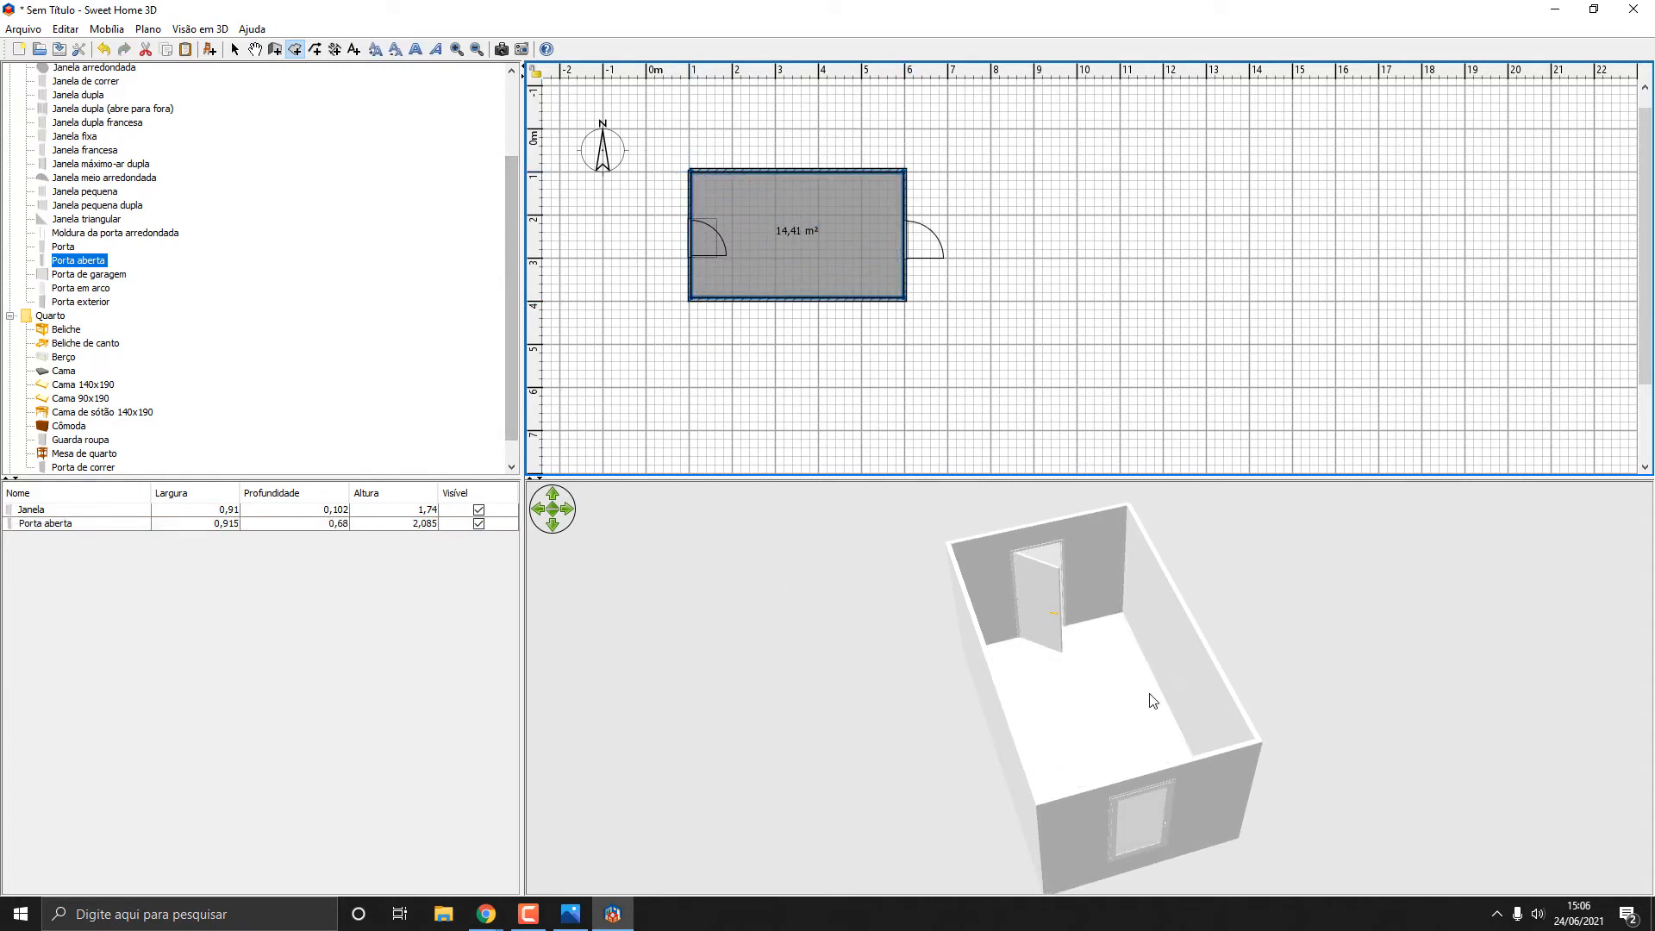
Place a Beliche from the Quarto category in the southeast corner of the room.
click(1152, 700)
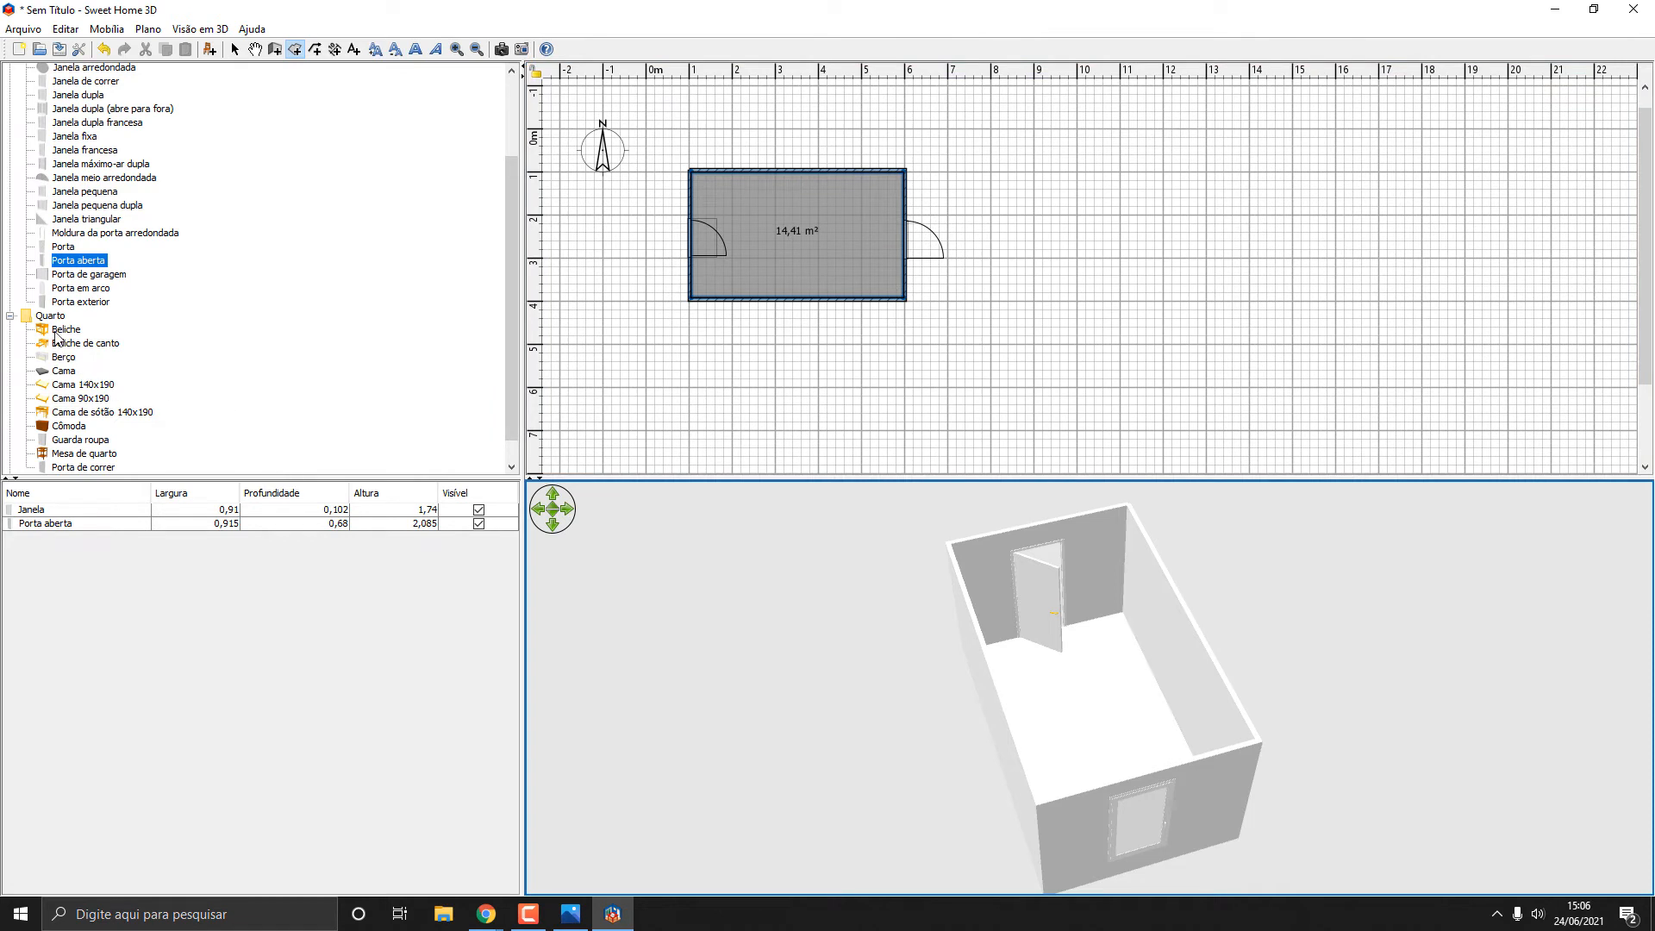
drag(56, 334, 860, 250)
drag(829, 534, 643, 629)
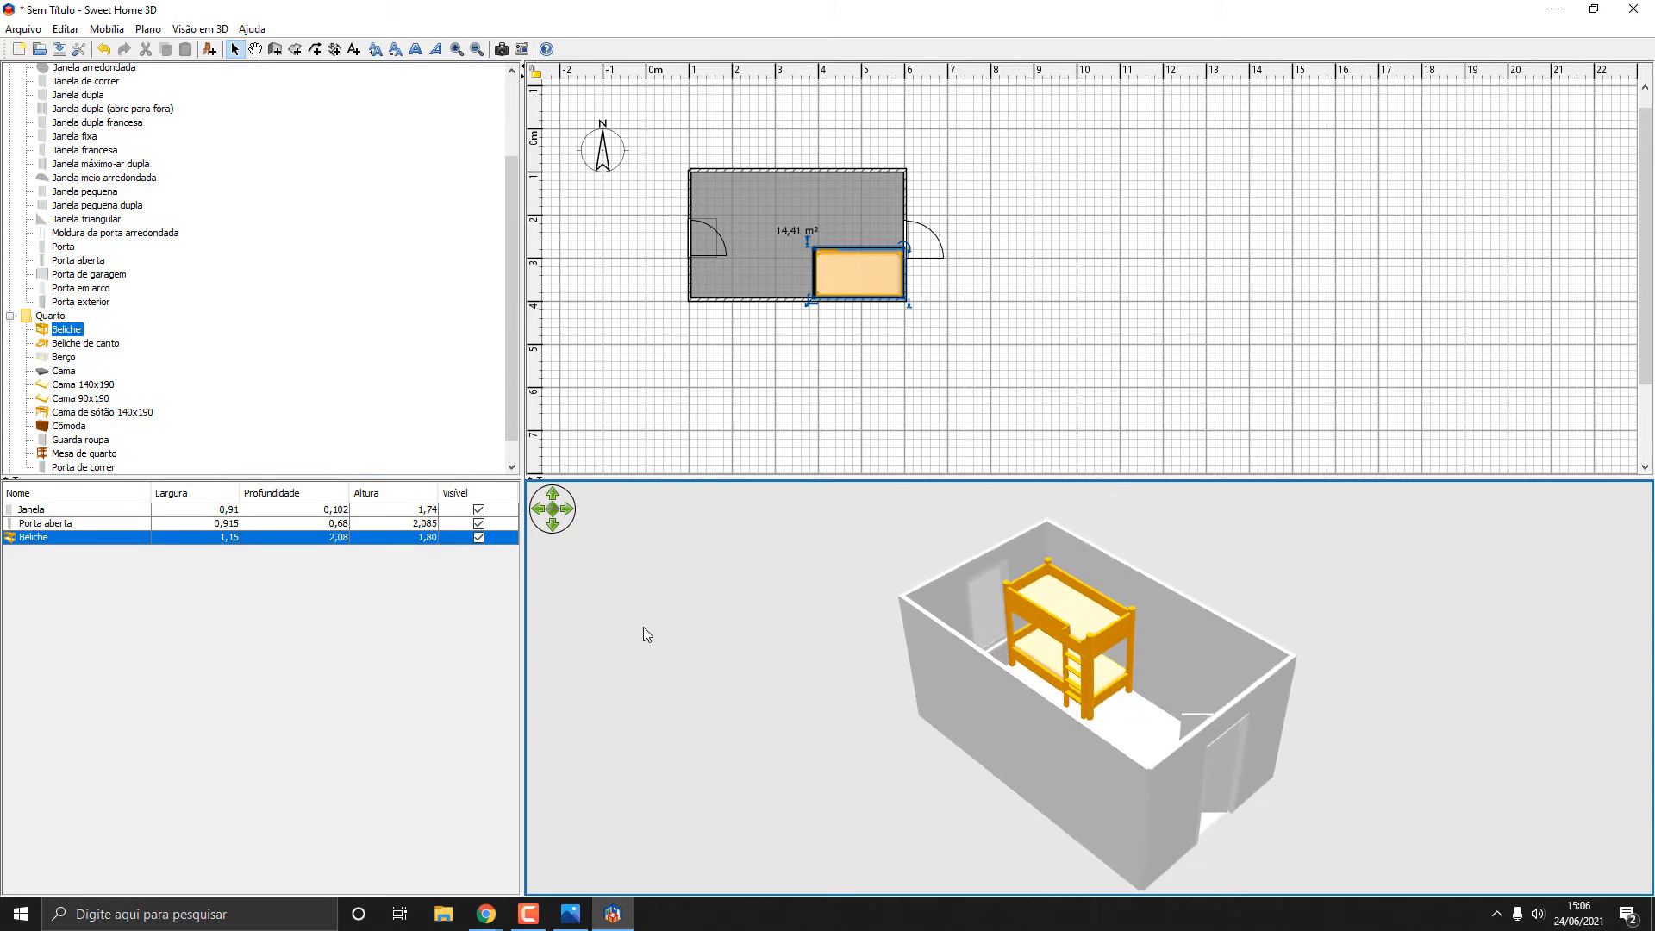
Shift the door and the window slightly north along their walls and clear the selection.
scroll(1077, 612, up, 5)
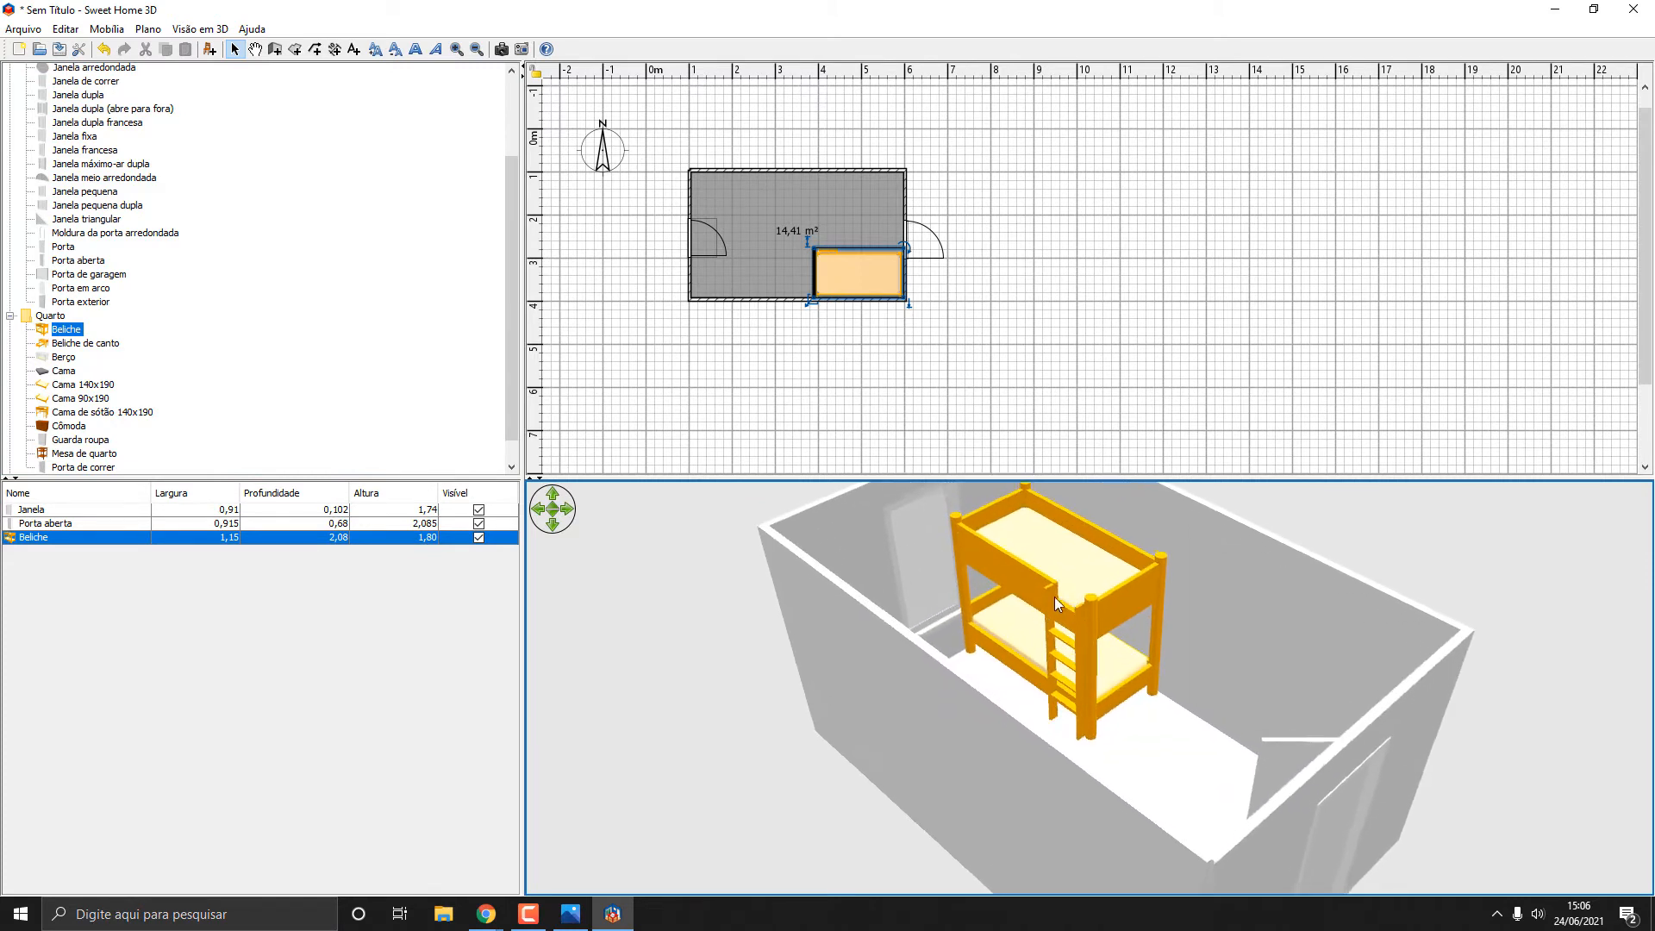
drag(695, 231, 689, 252)
click(907, 335)
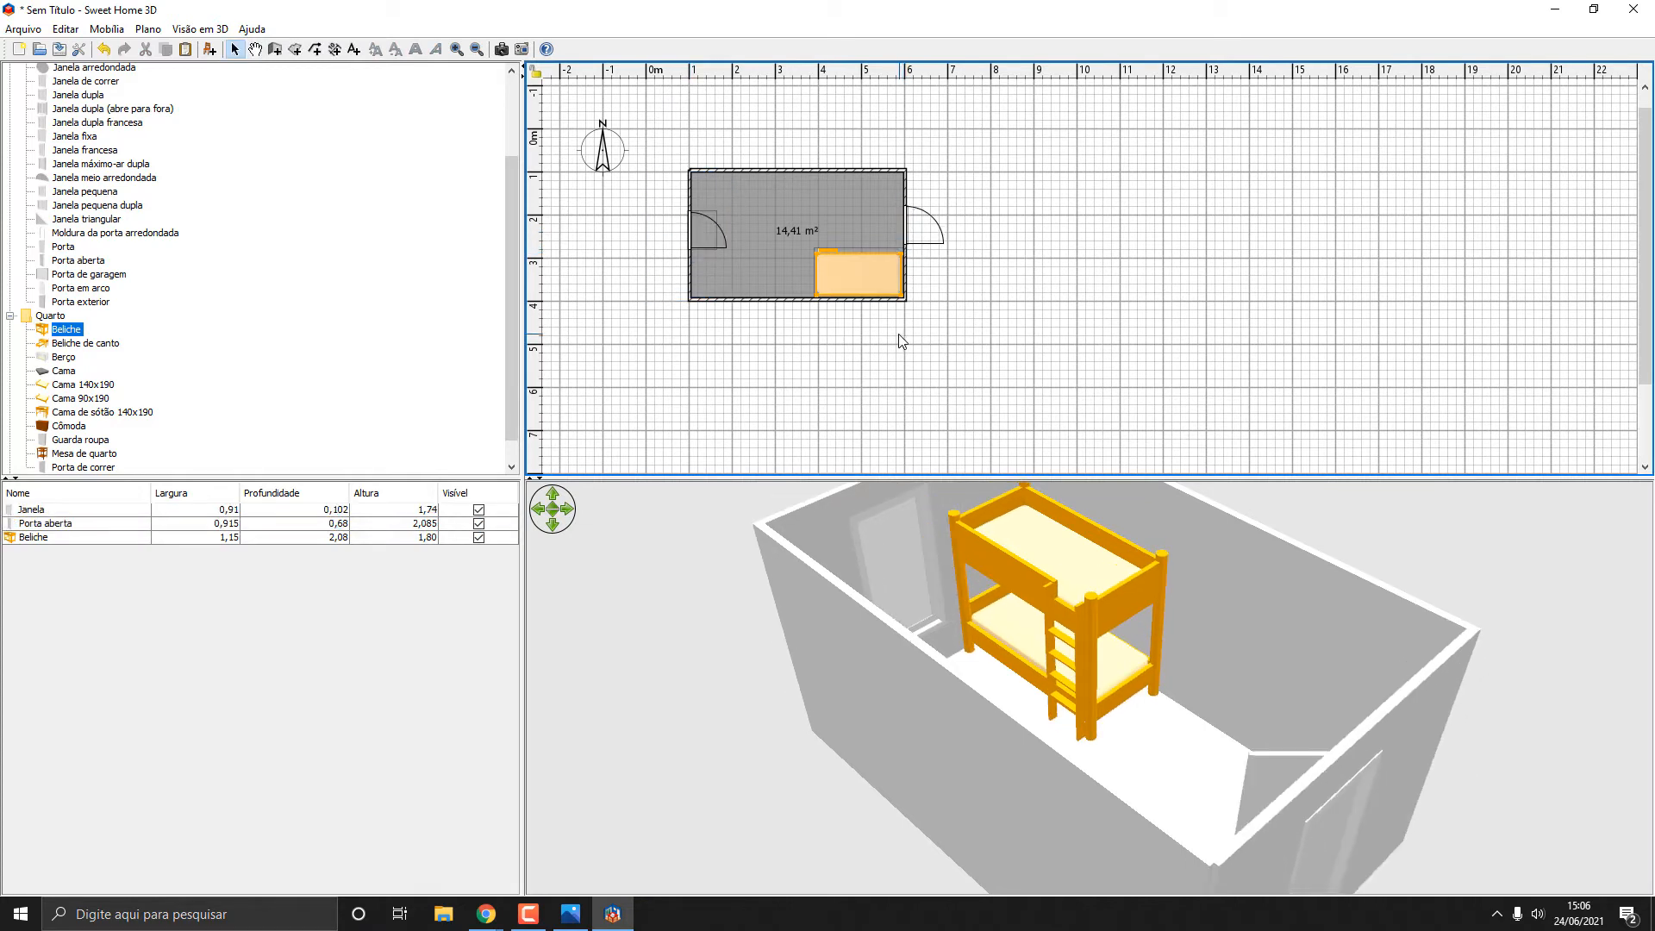
Examine the bunk bed's furniture properties and close them without changes.
double_click(819, 265)
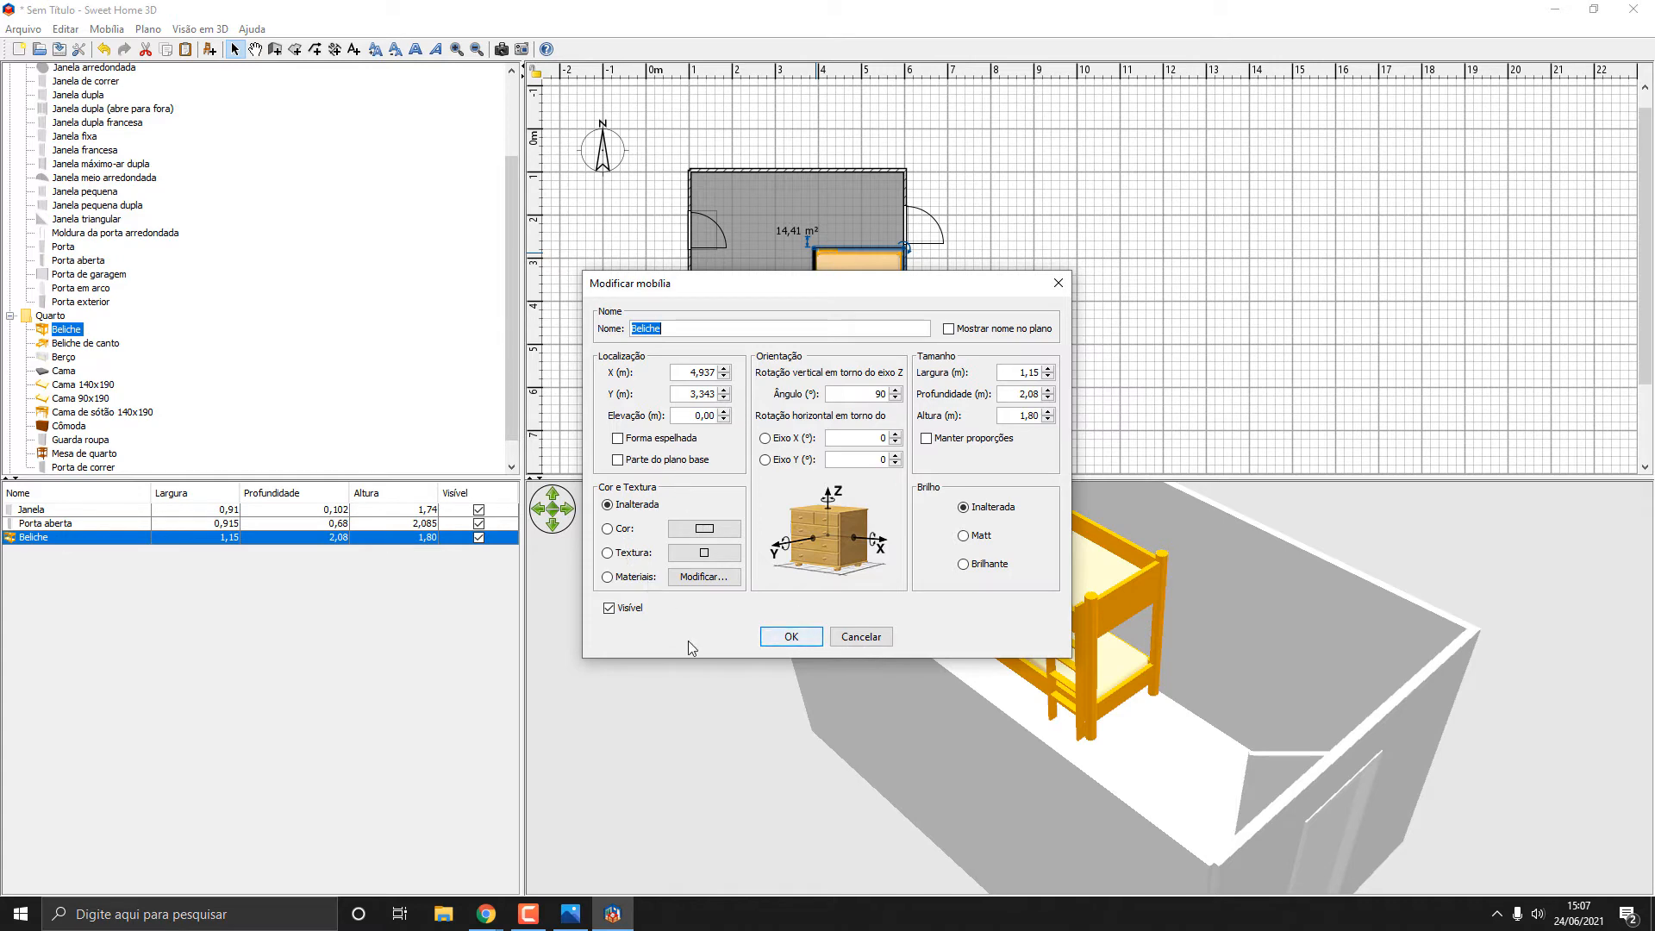
click(860, 637)
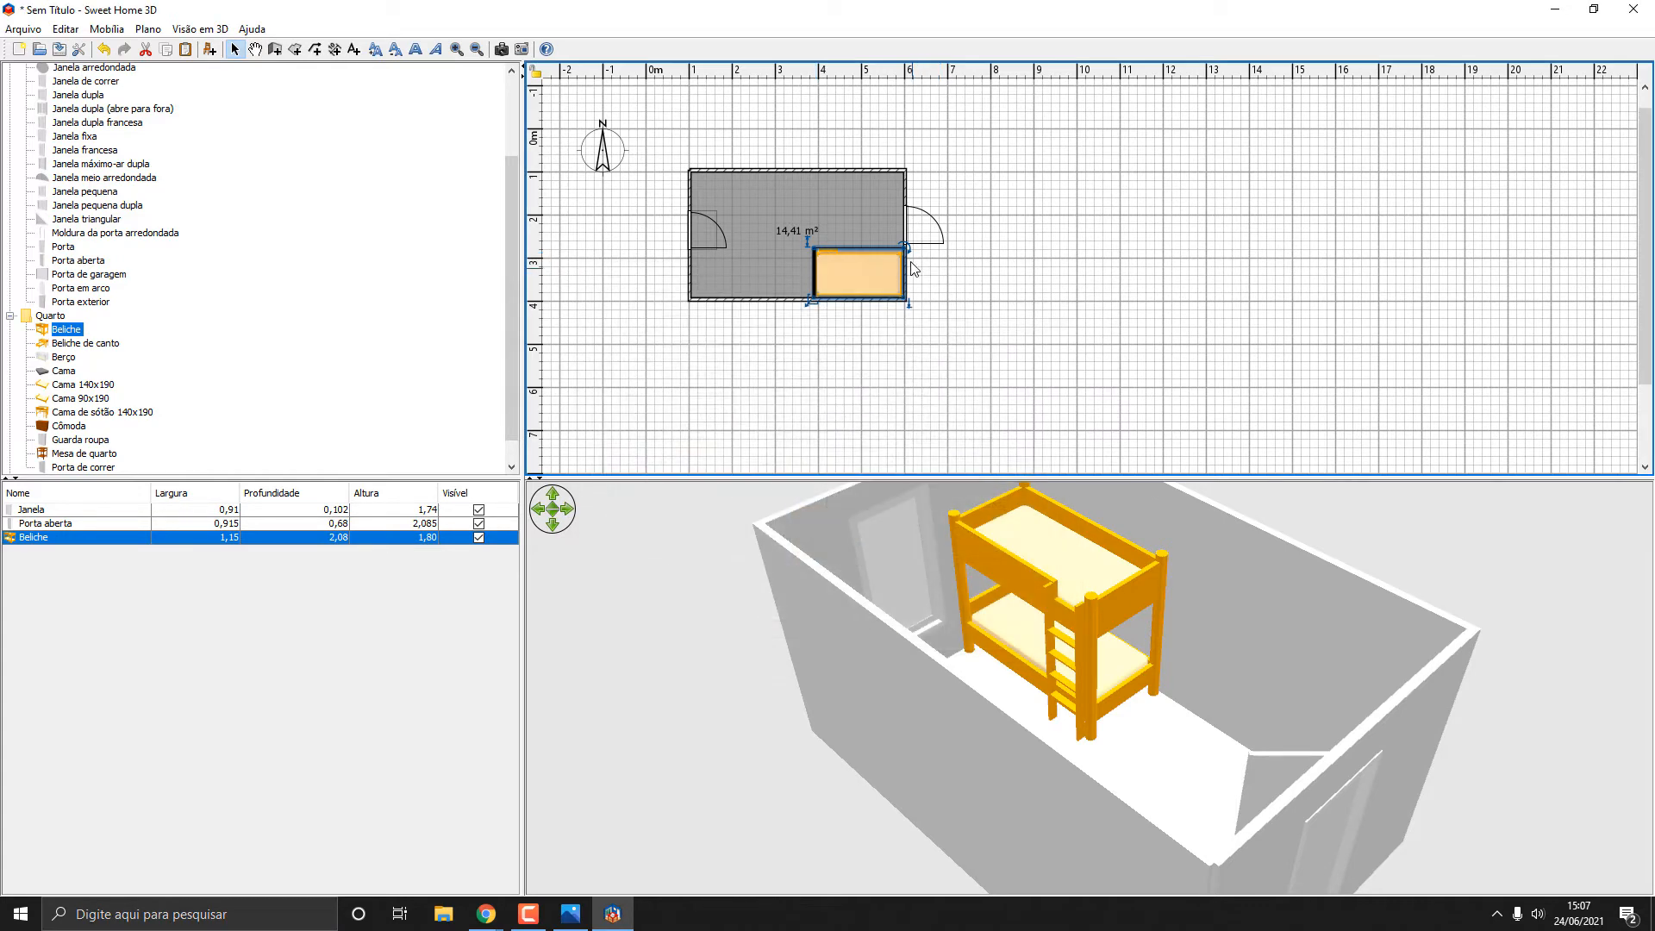
Change the open door's colour to dark red and check it in the 3D view.
double_click(689, 226)
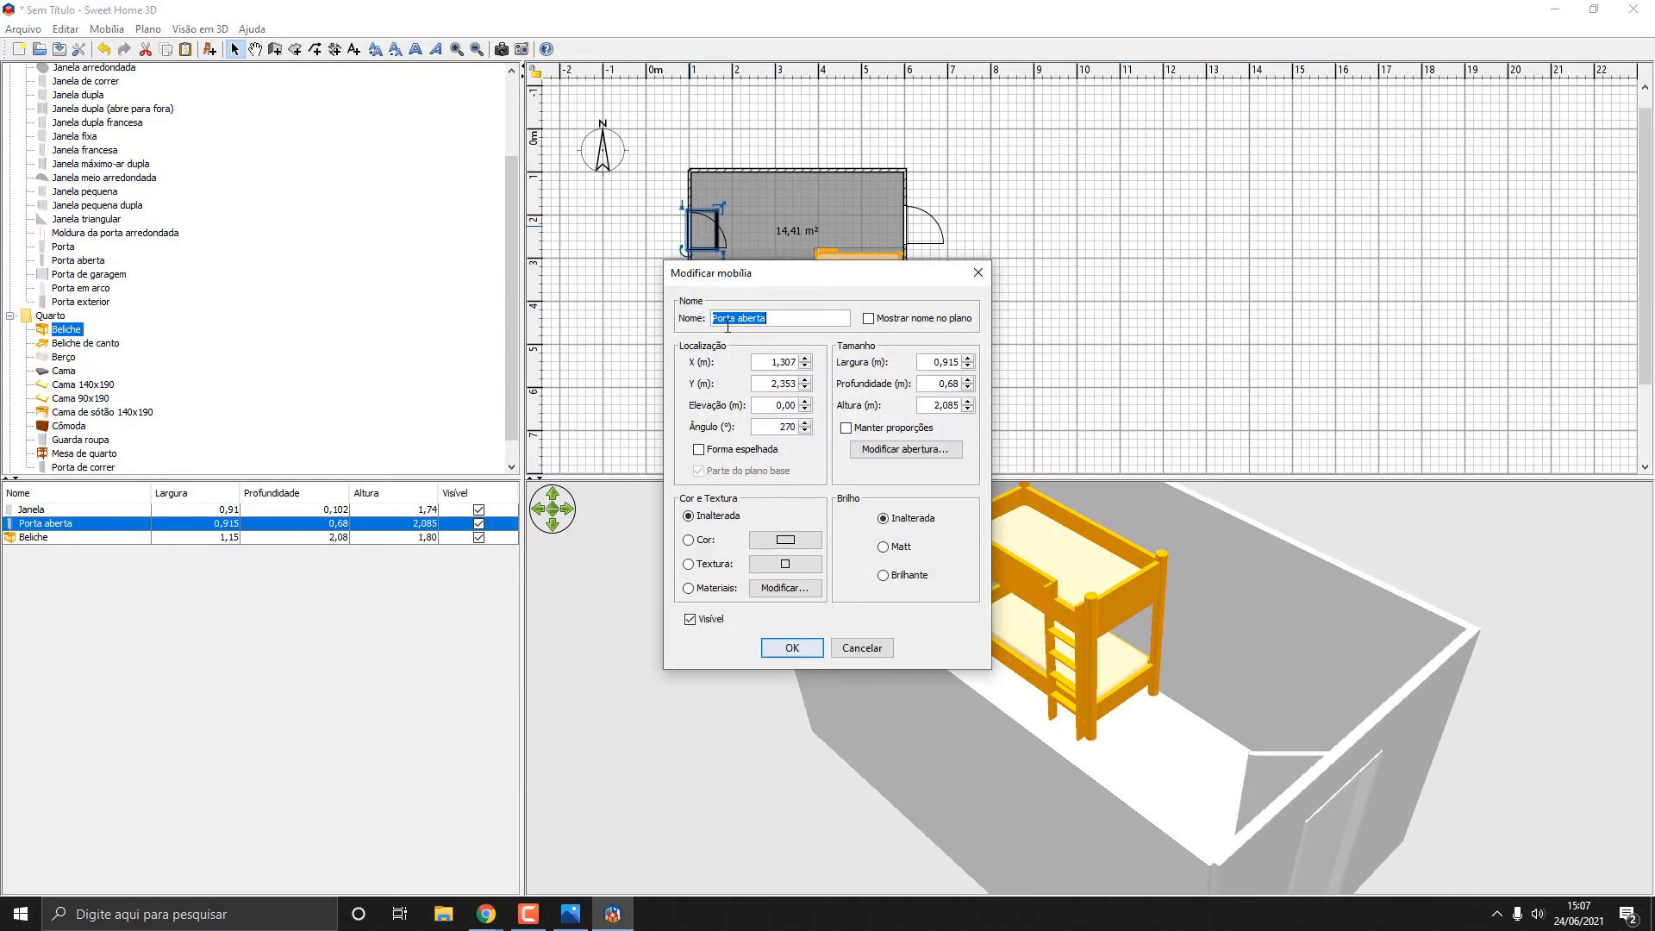
click(704, 541)
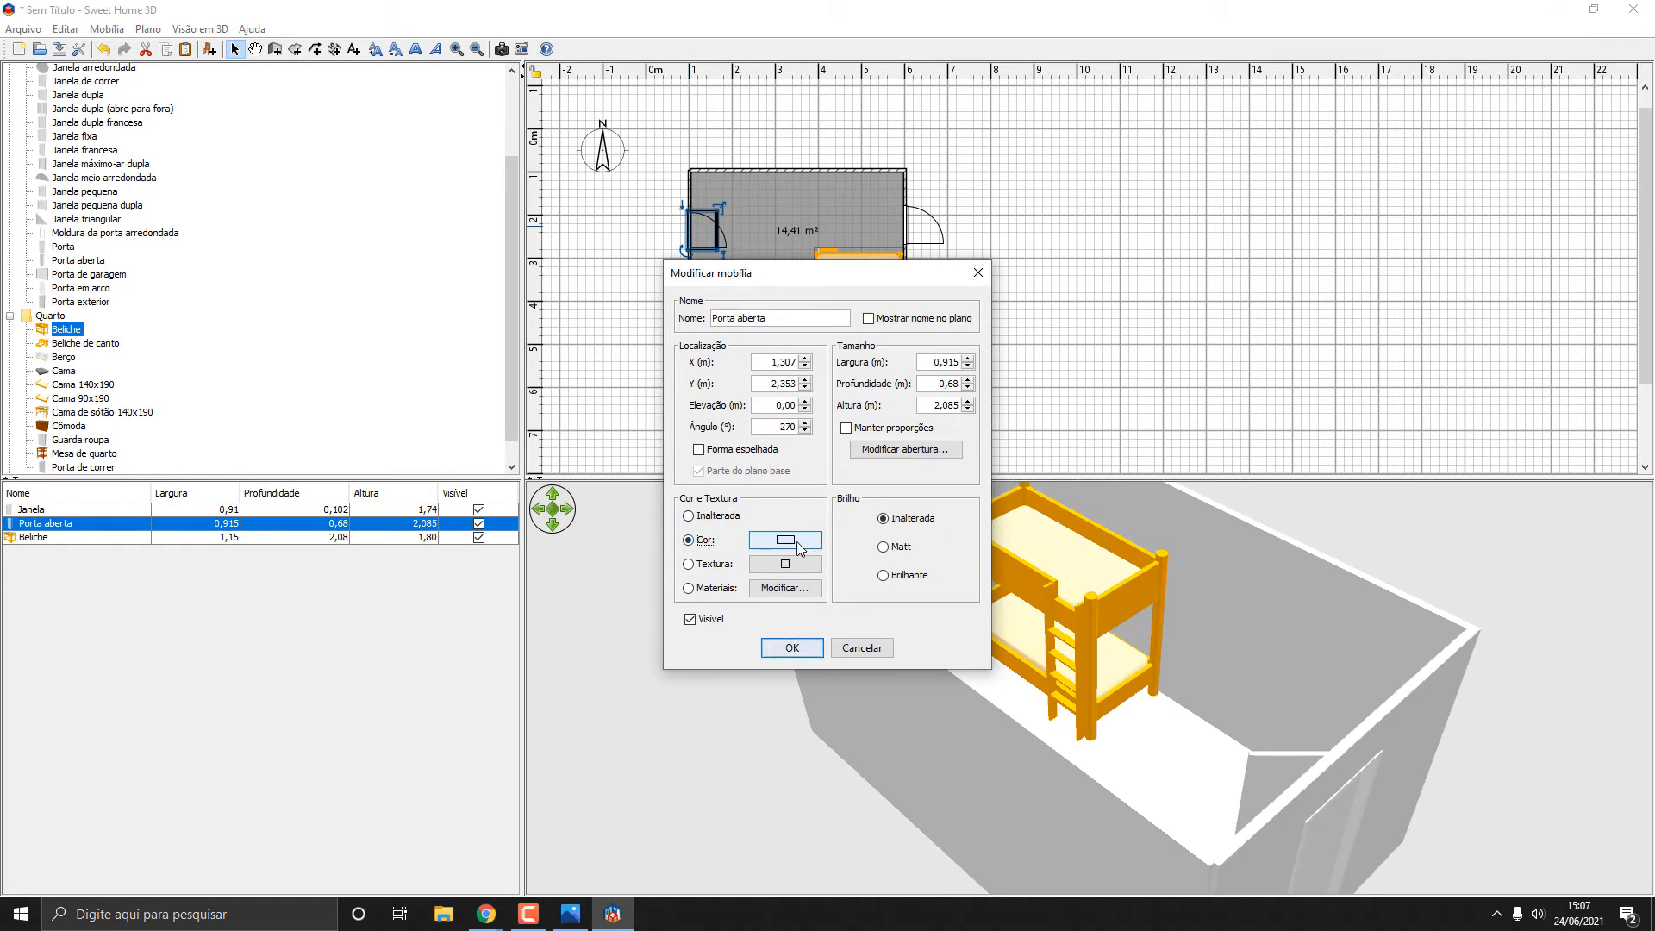
click(799, 544)
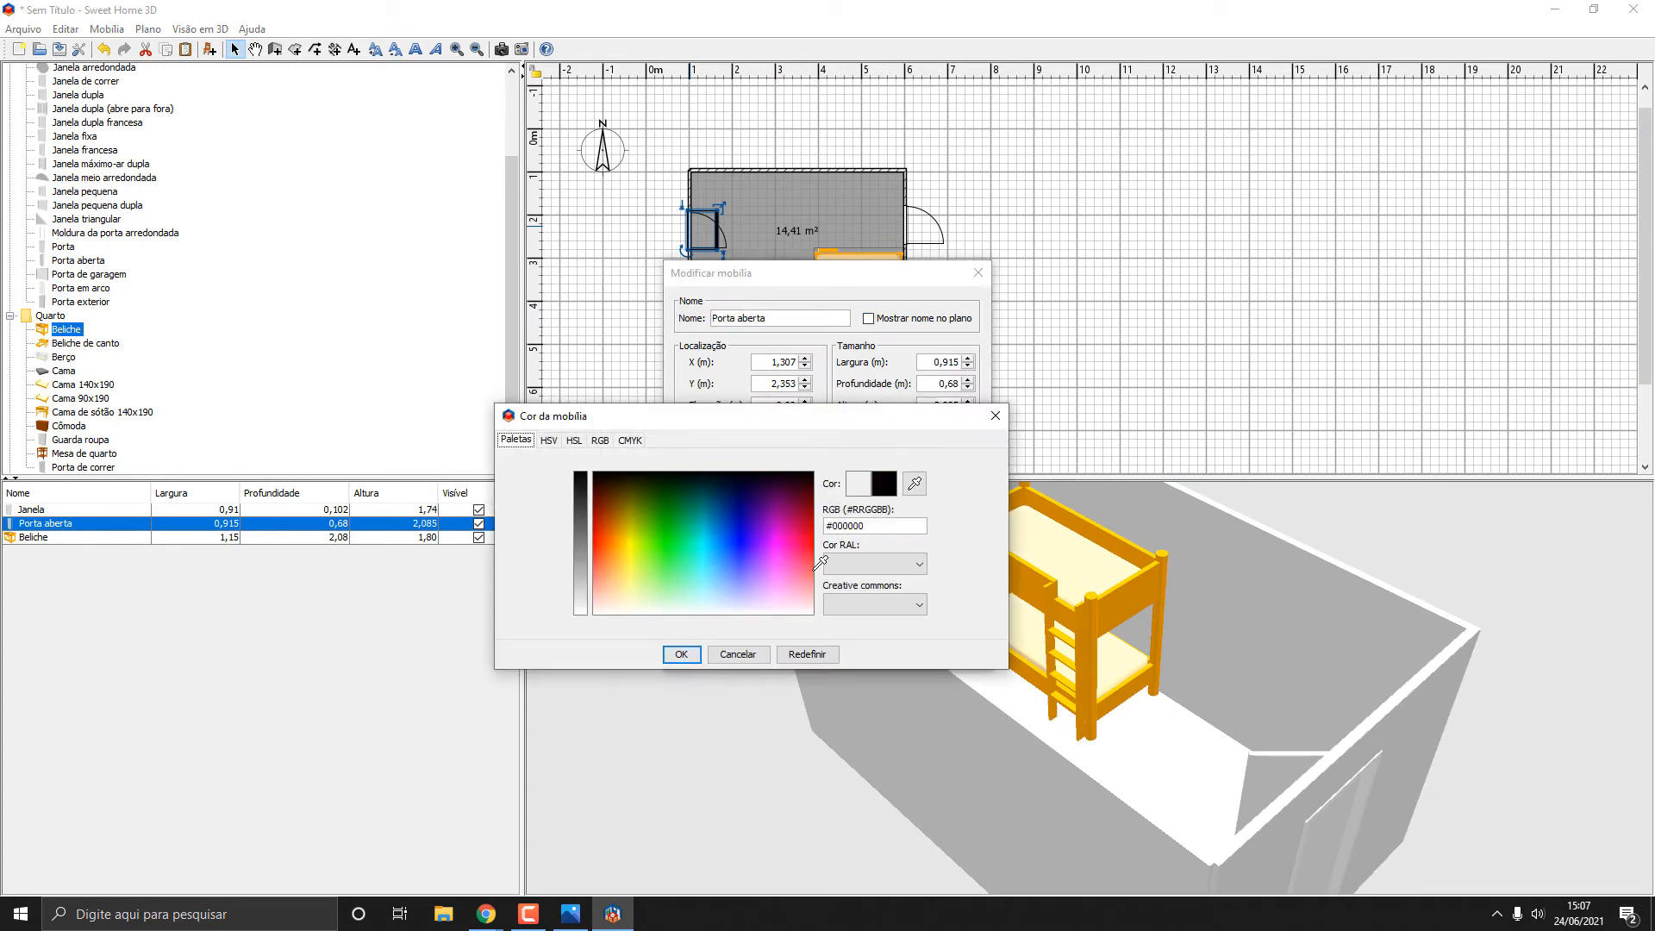
drag(775, 541, 606, 537)
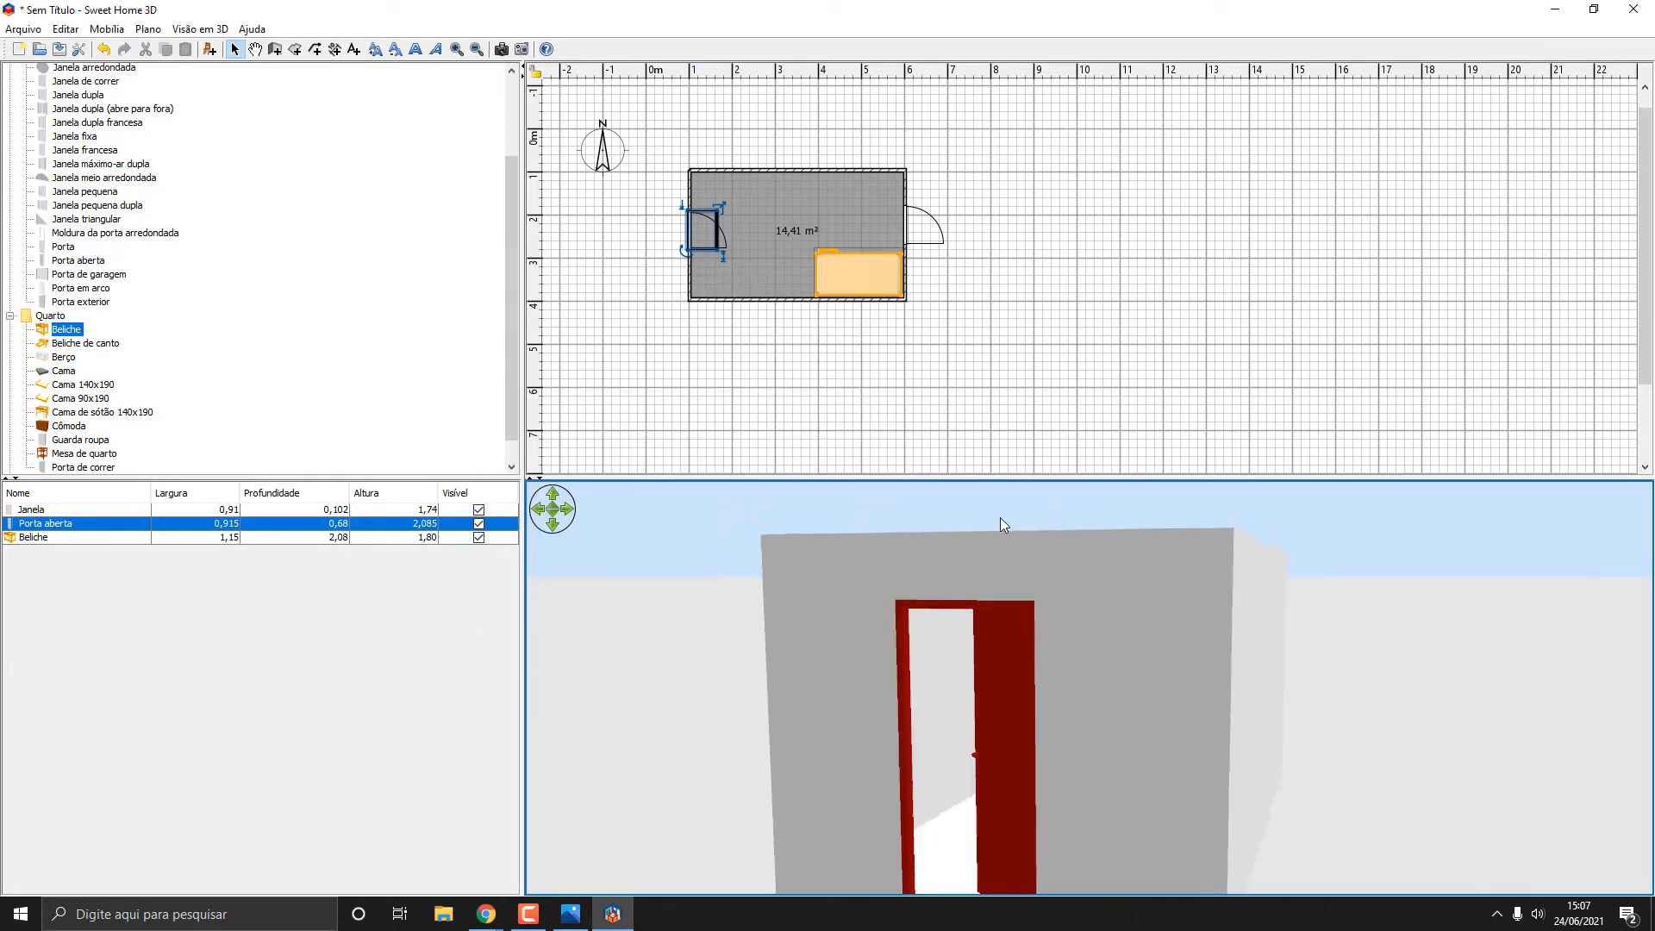
Apply the Parede - Beige tiles texture to the left side of the south wall and check it in the 3D view.
drag(1000, 517, 795, 588)
click(769, 297)
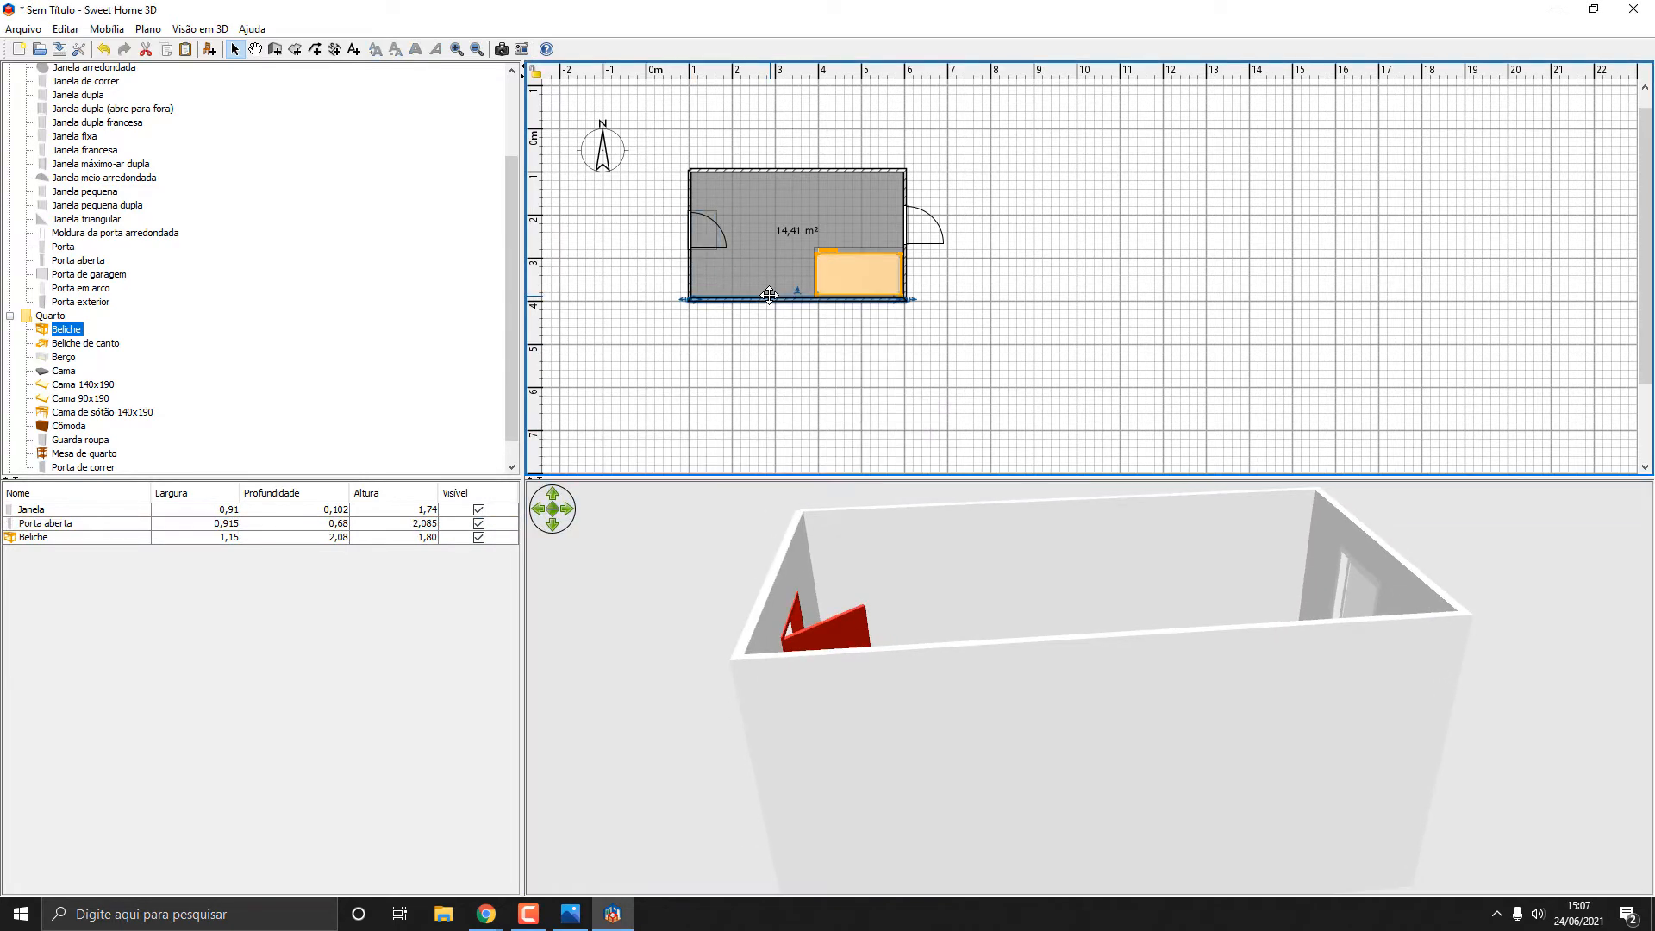
double_click(769, 295)
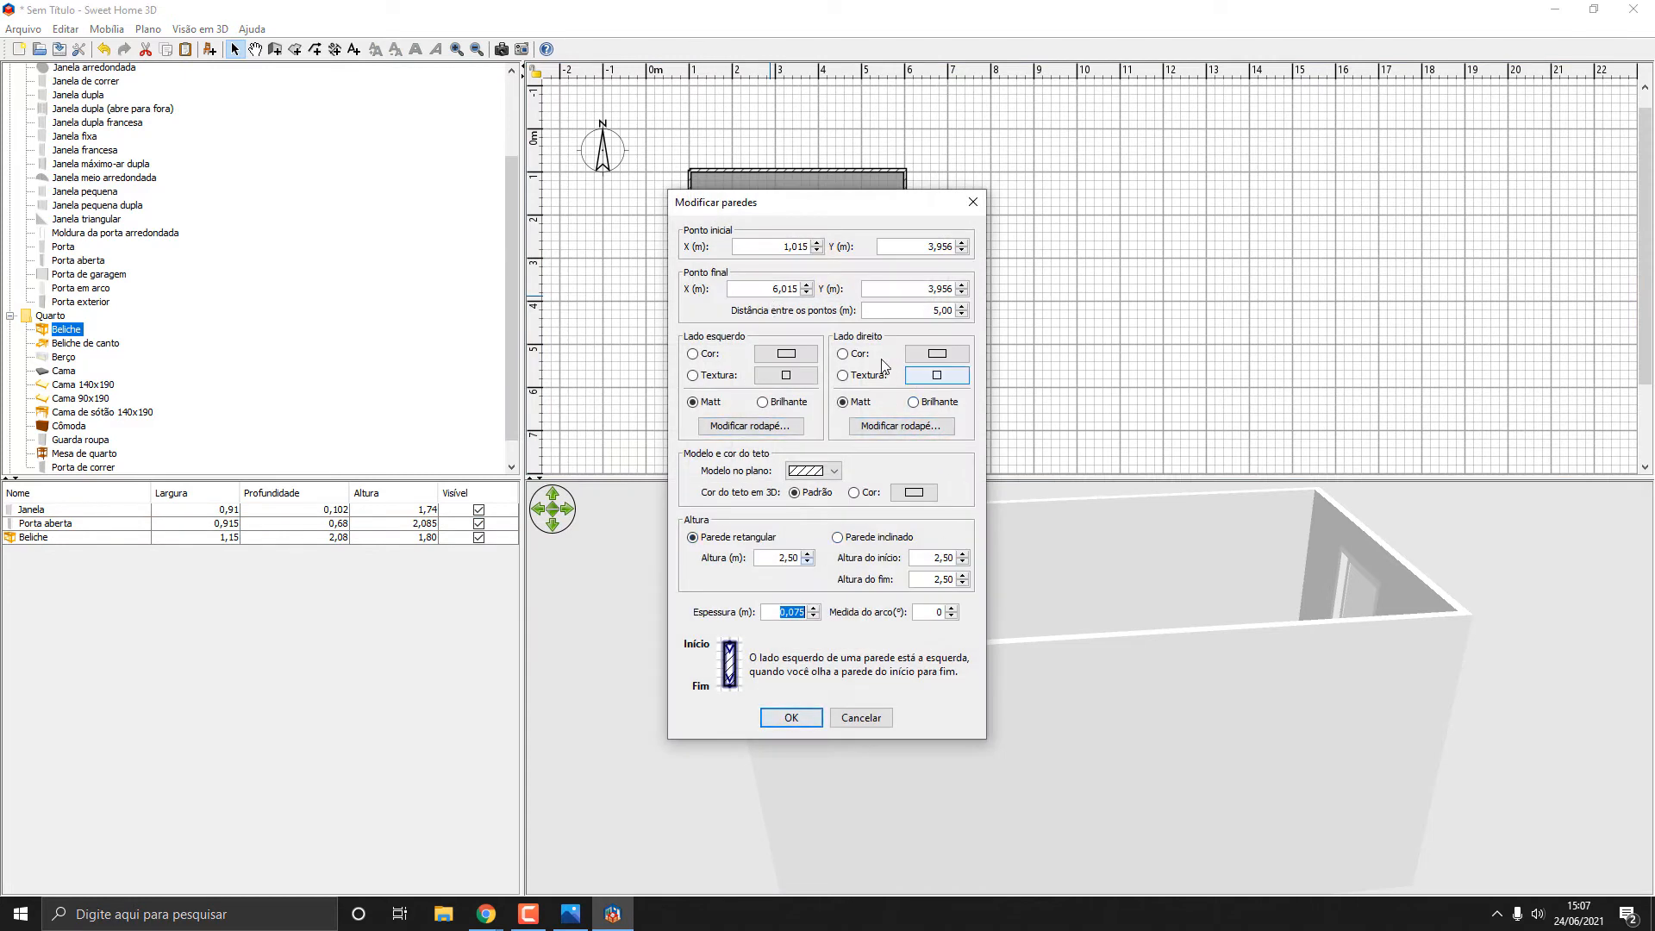
click(706, 377)
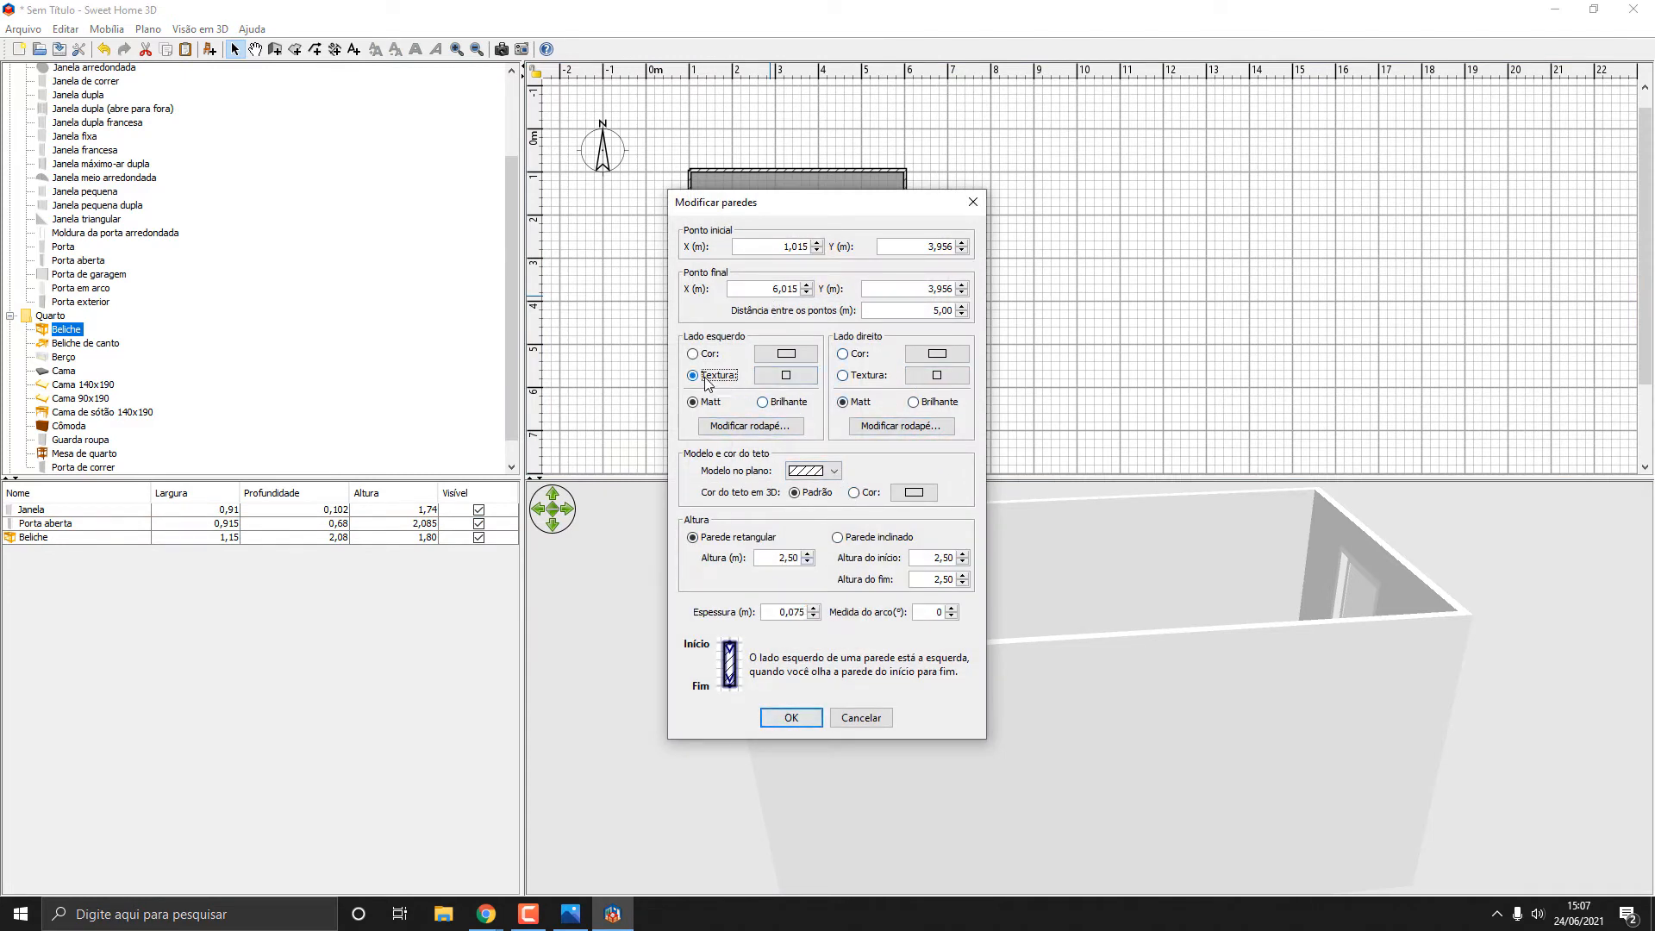
click(786, 374)
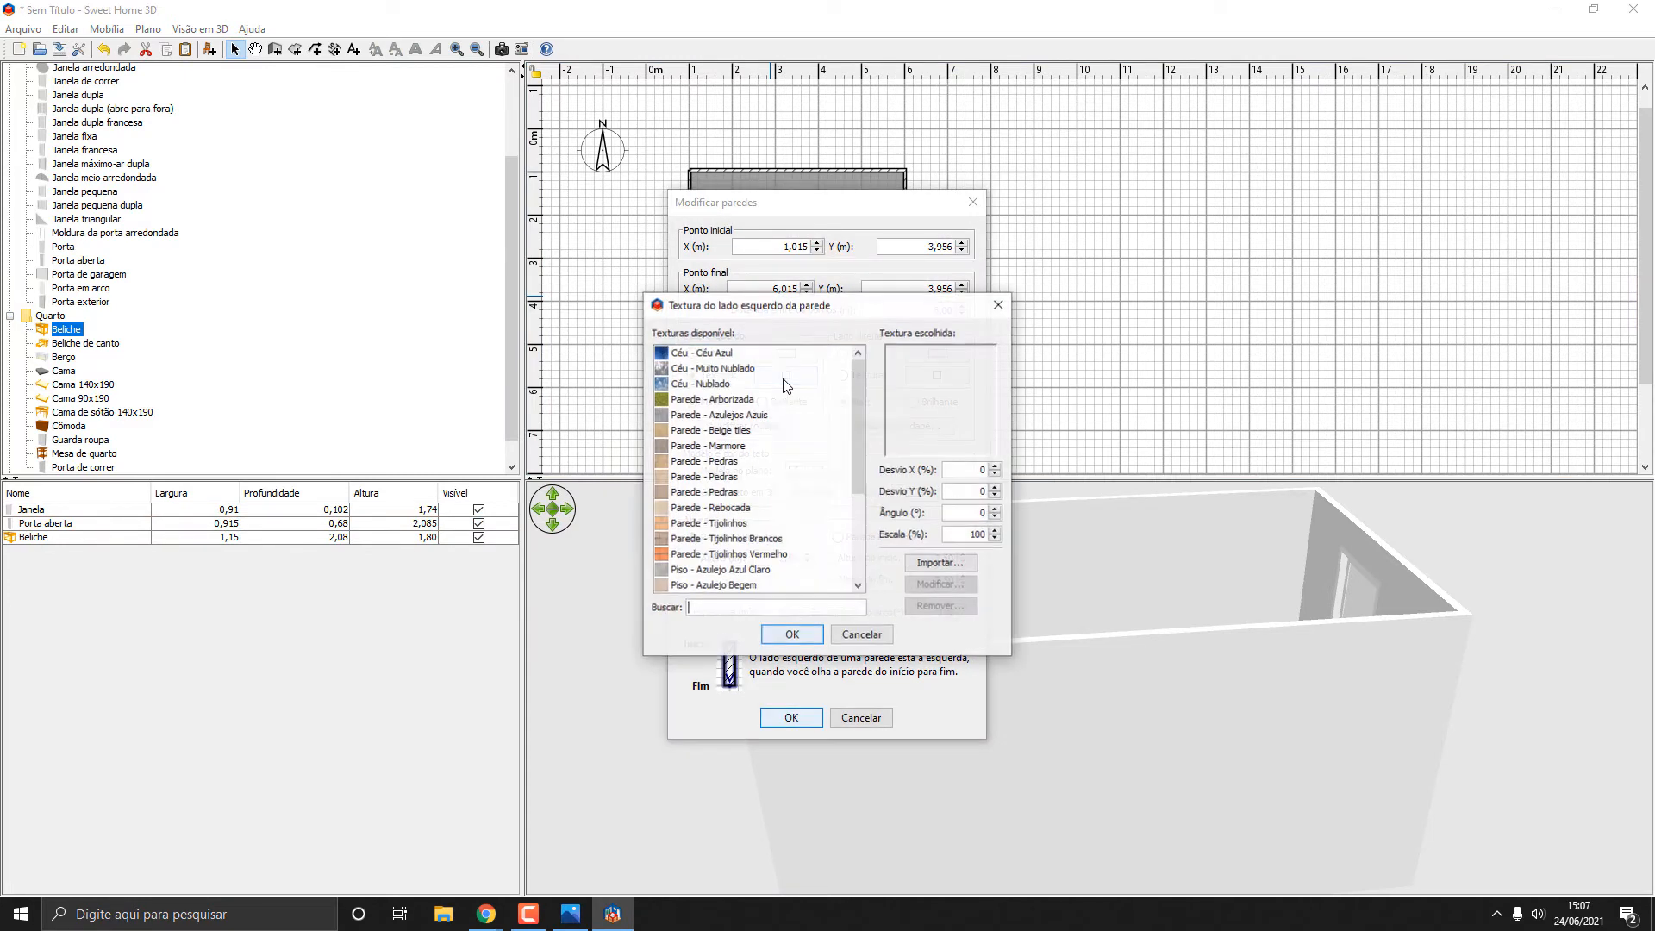
click(700, 430)
click(791, 635)
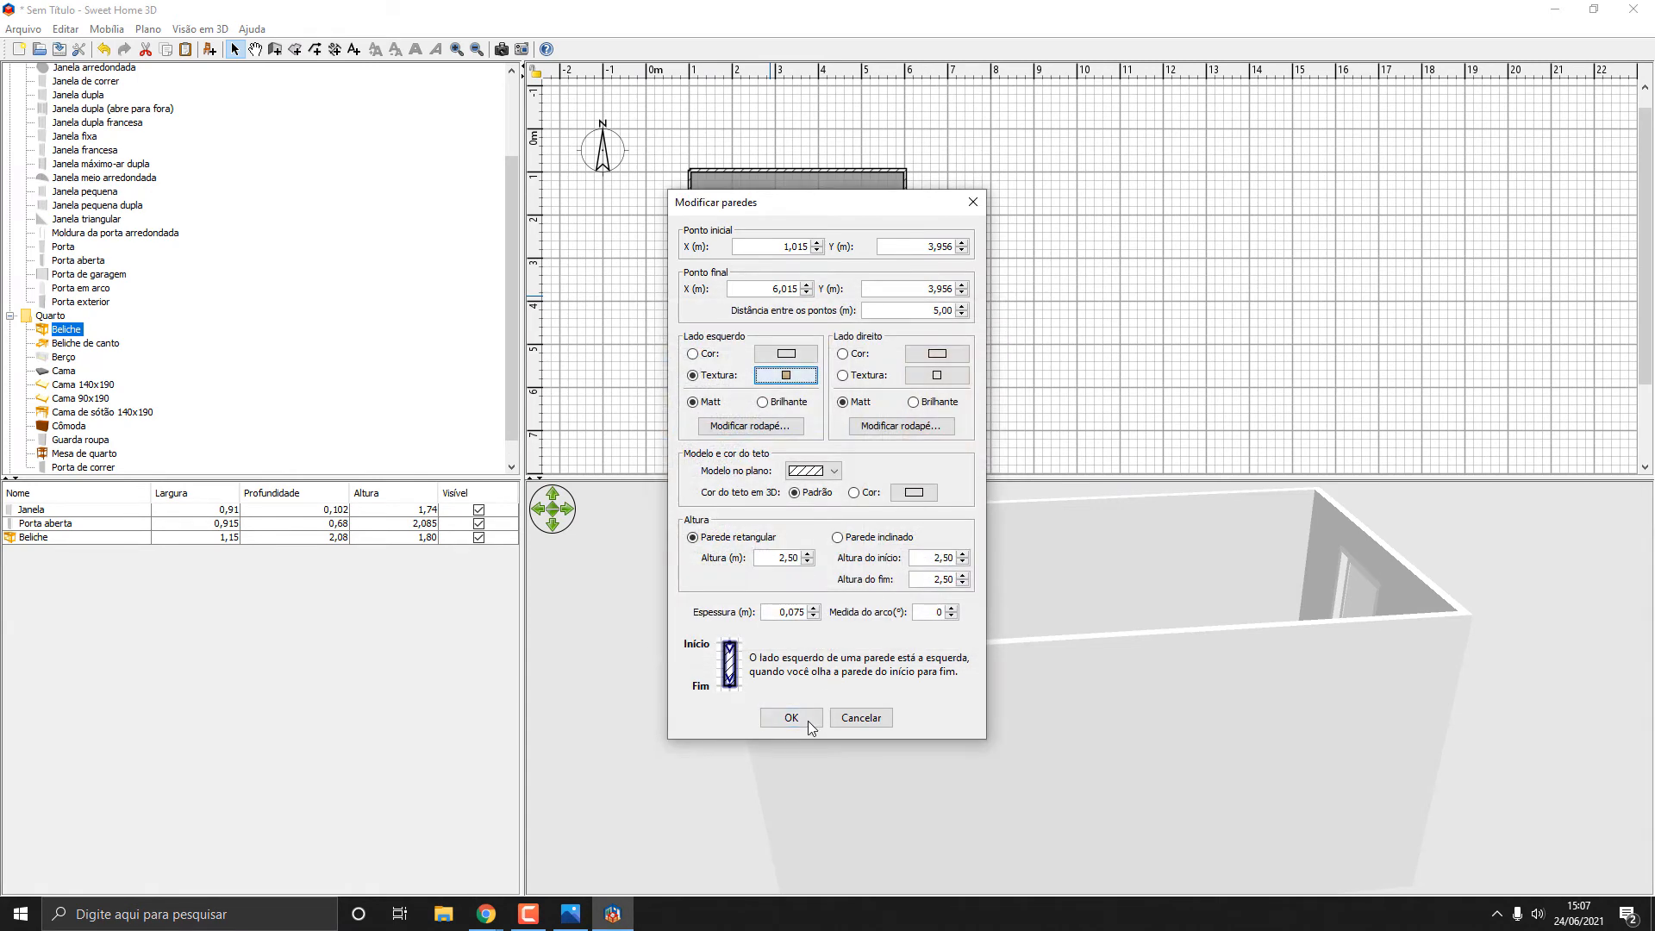
click(807, 720)
drag(846, 717, 969, 655)
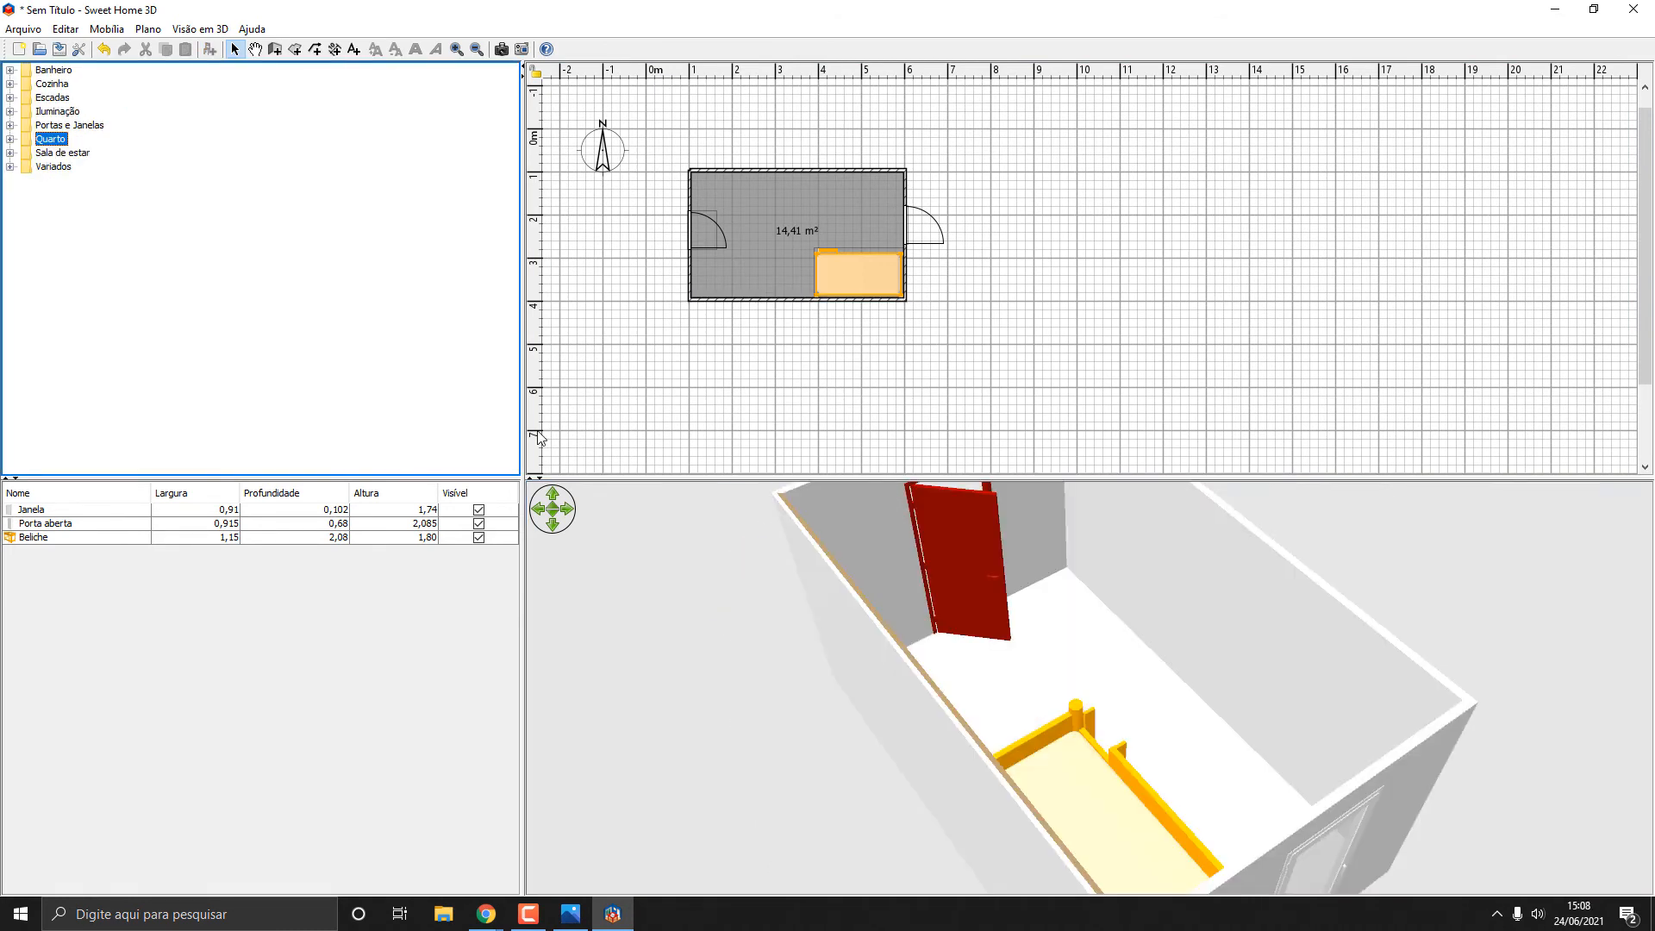
drag(961, 655, 1039, 587)
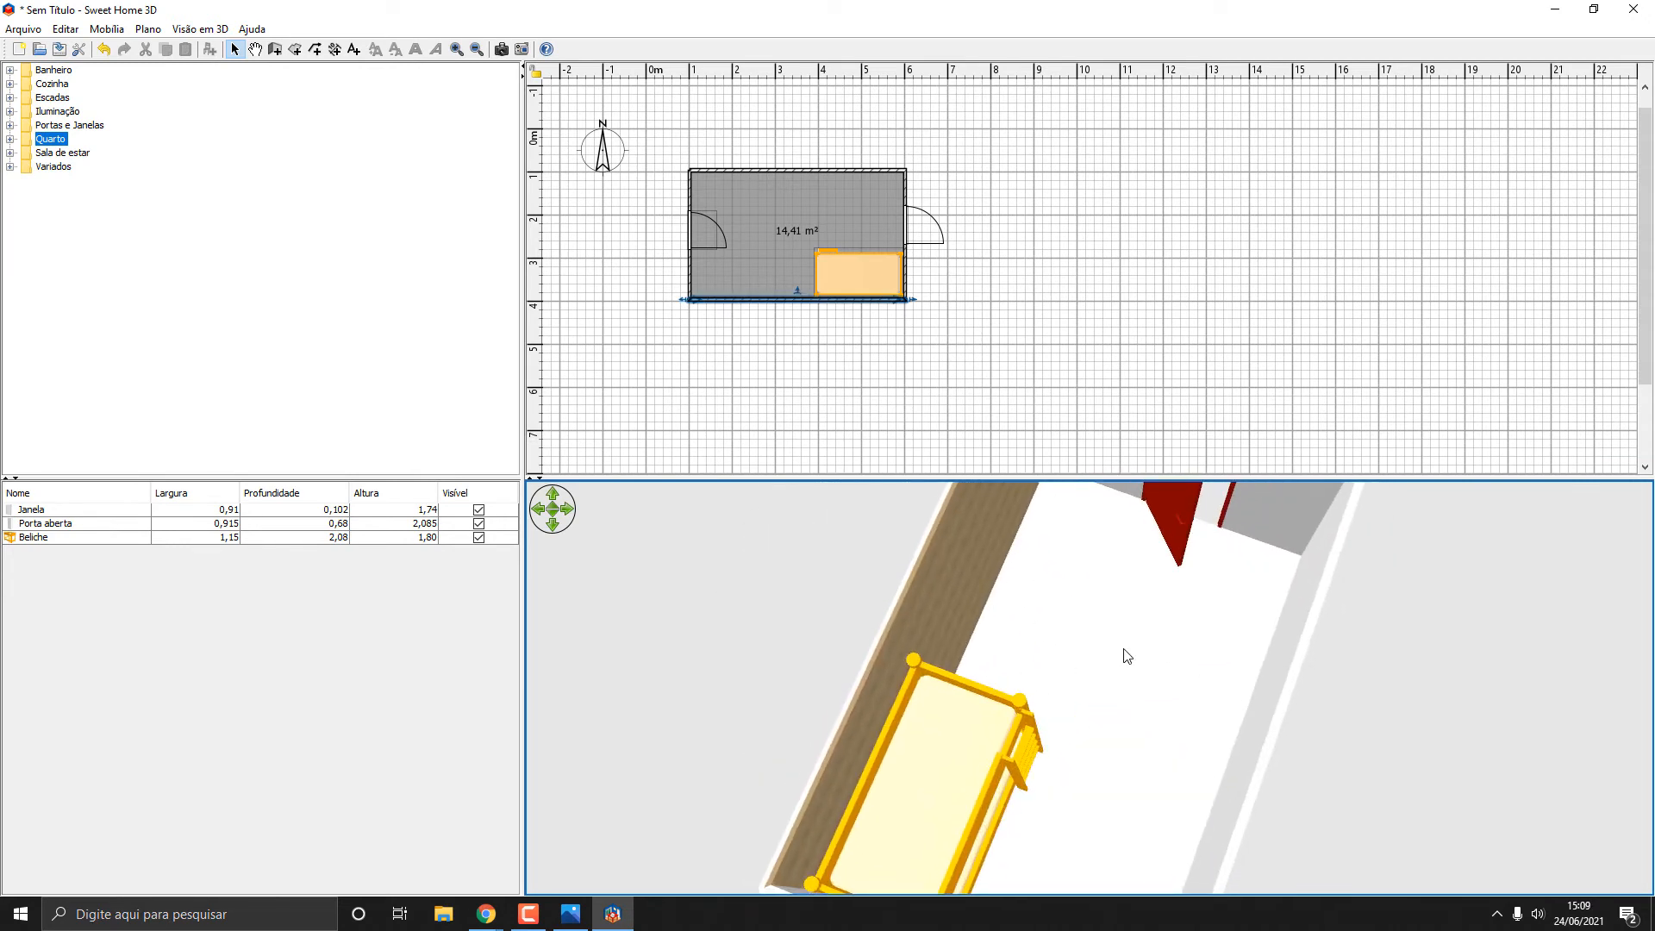
Examine the room's floor, ceiling and surrounding wall properties and close them without changes.
double_click(811, 227)
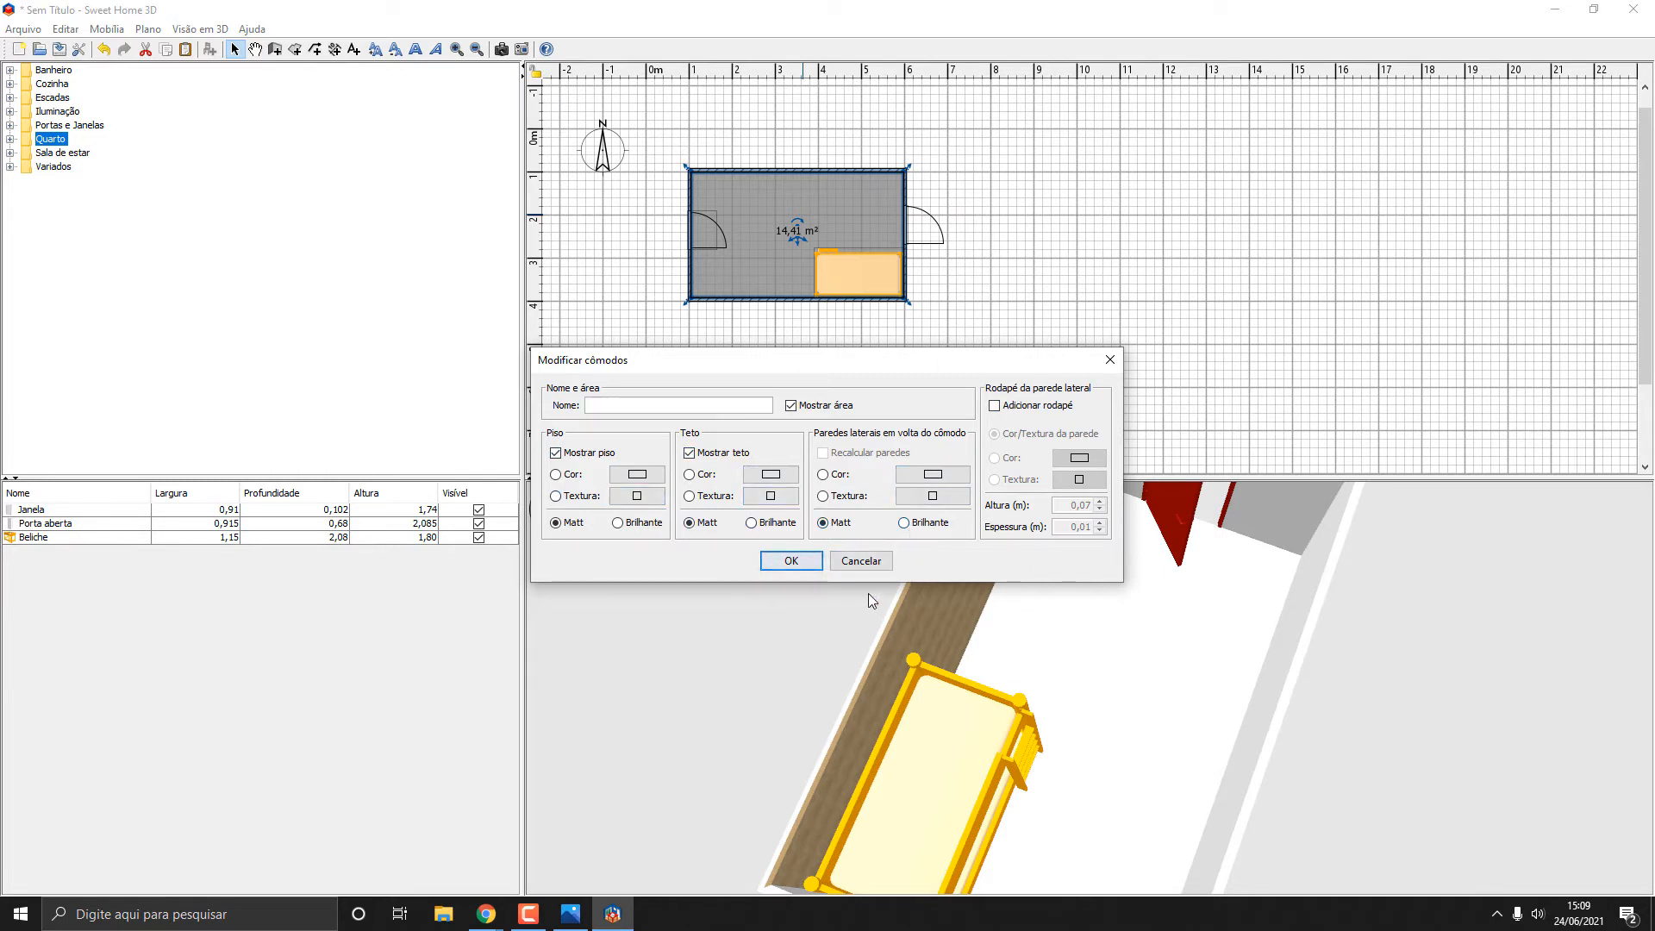
click(856, 565)
drag(917, 610, 845, 517)
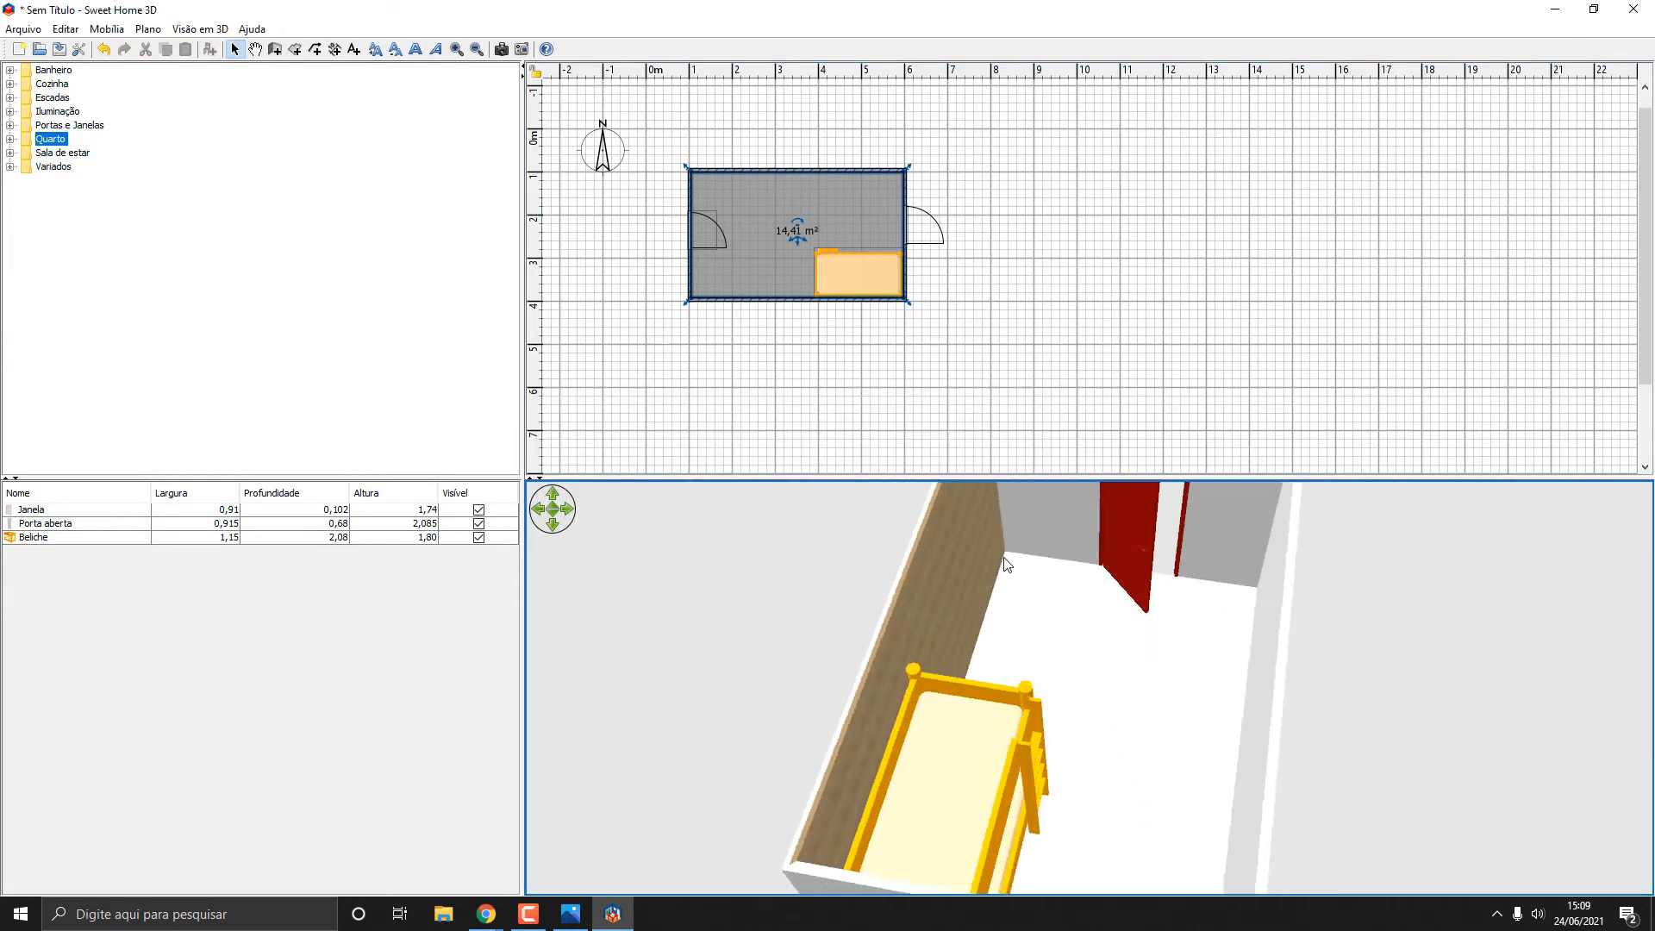
Set the colour of the south wall's right side to red (#C60000) and check it in the 3D view.
double_click(765, 295)
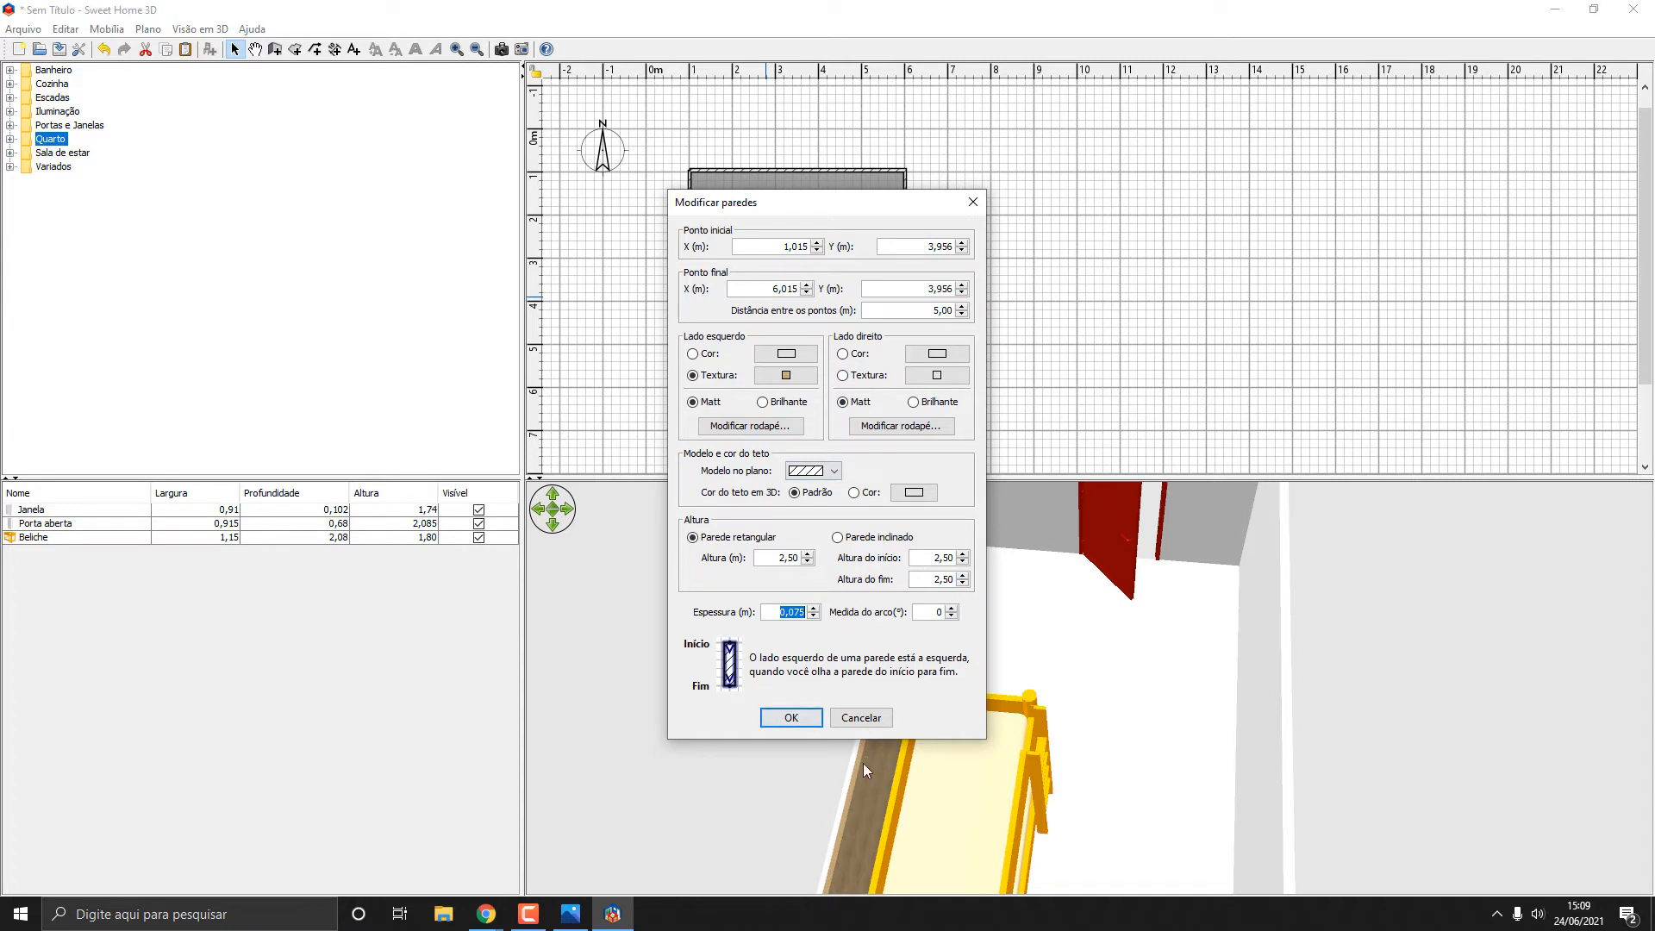
click(864, 377)
click(937, 353)
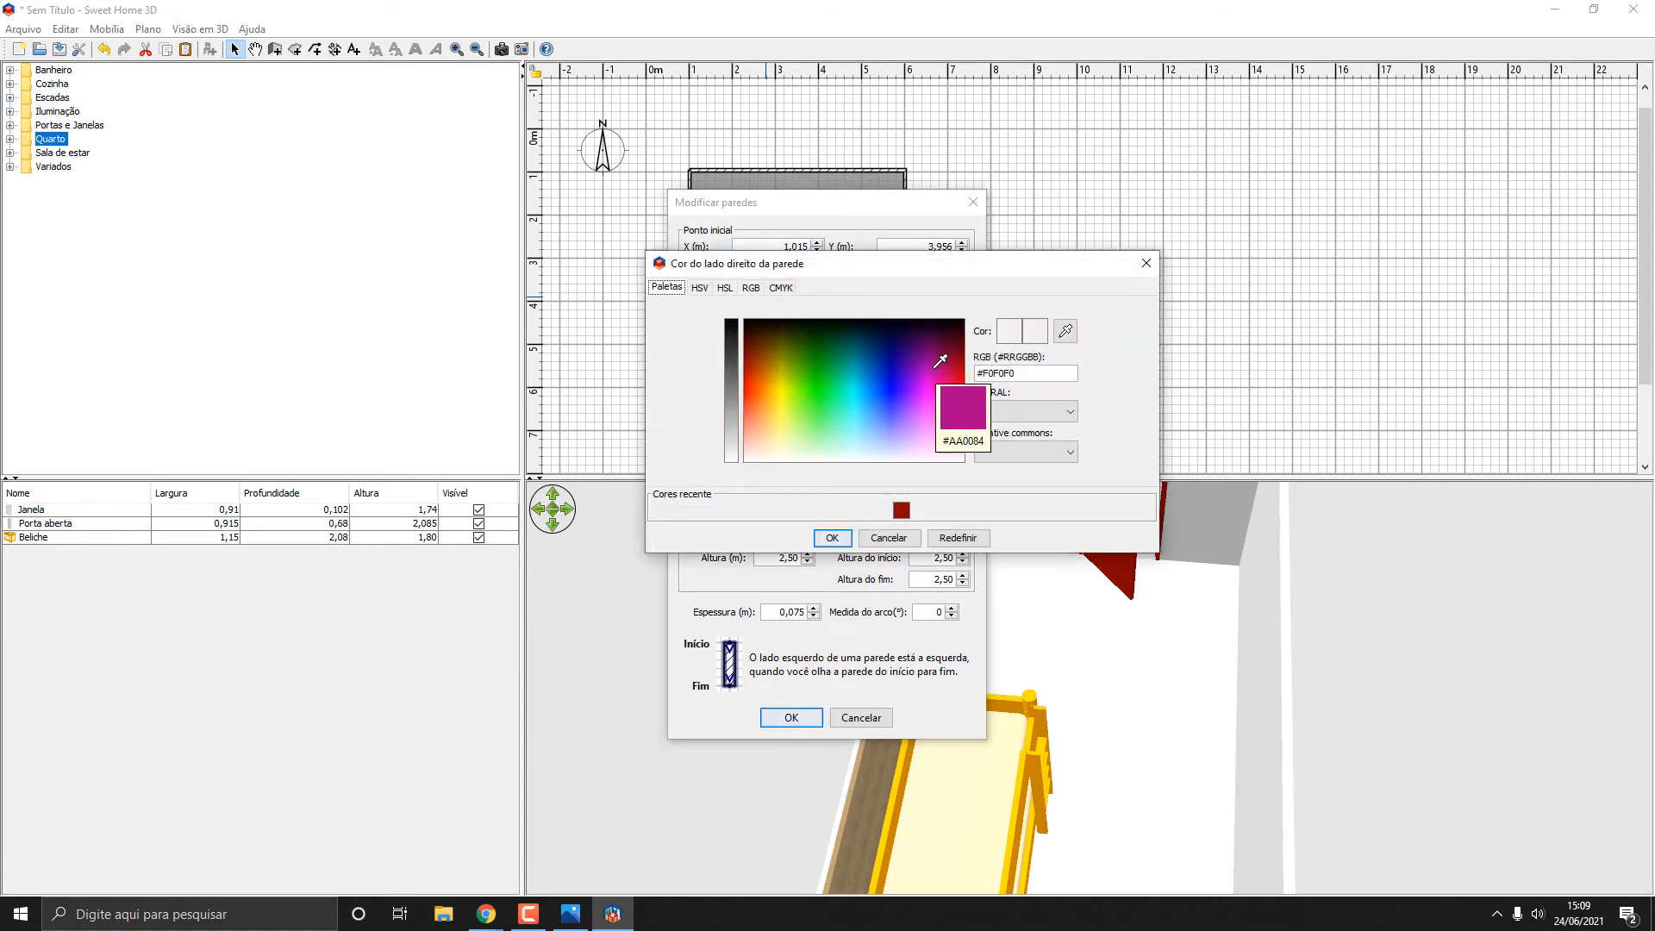
drag(930, 371, 731, 375)
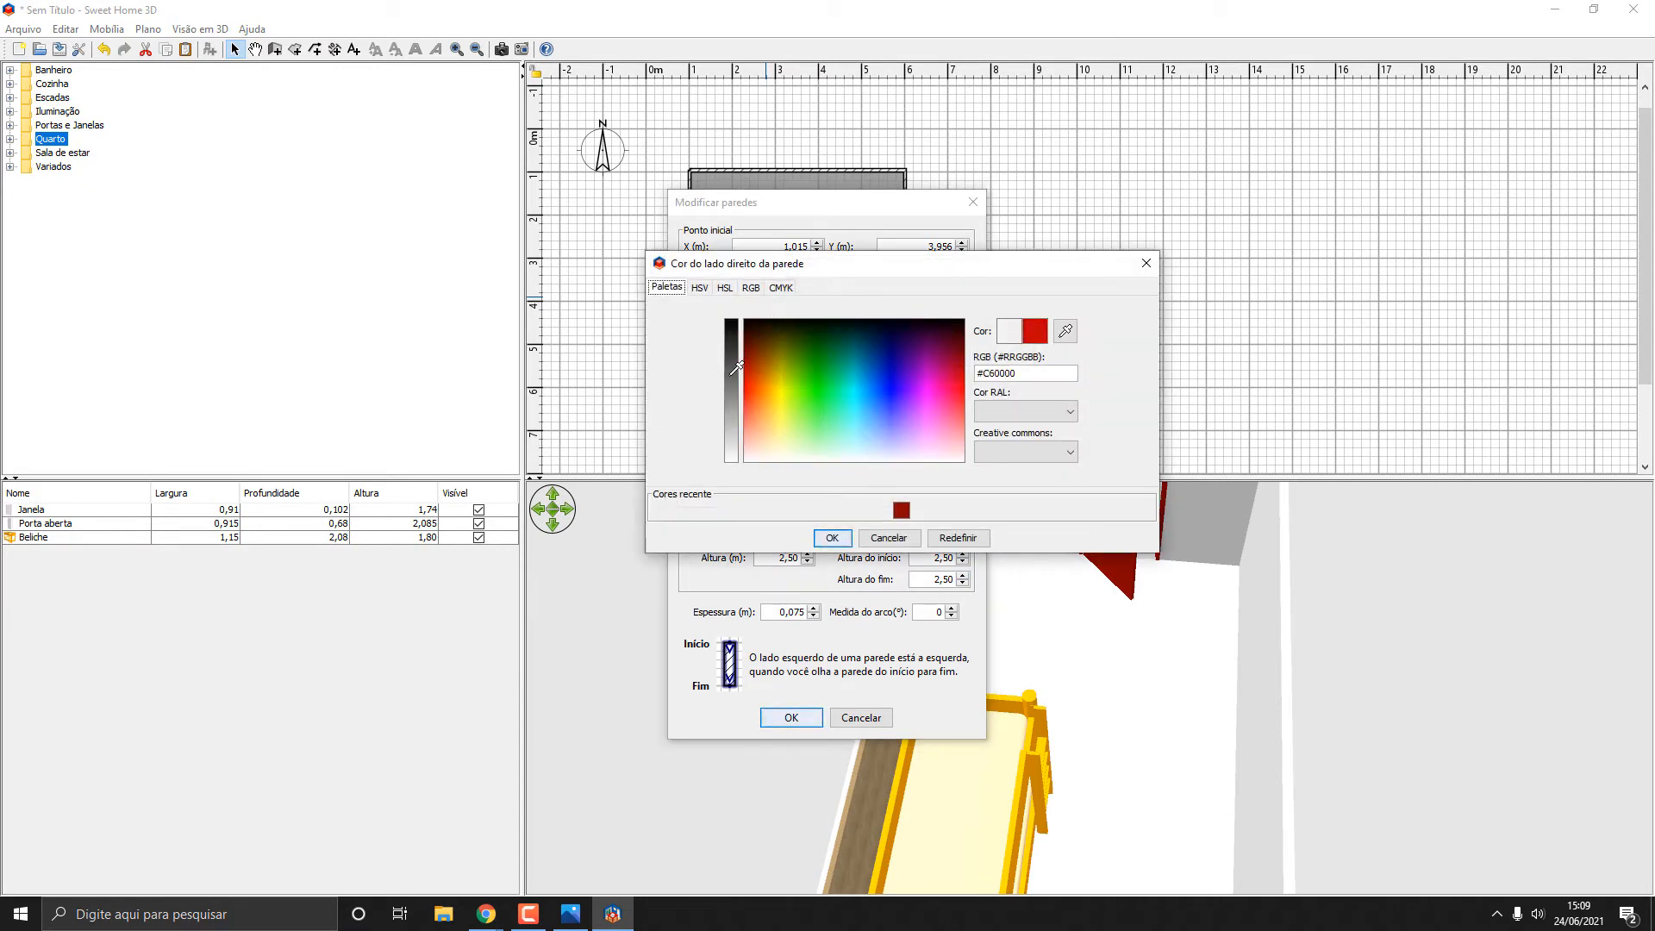
click(832, 538)
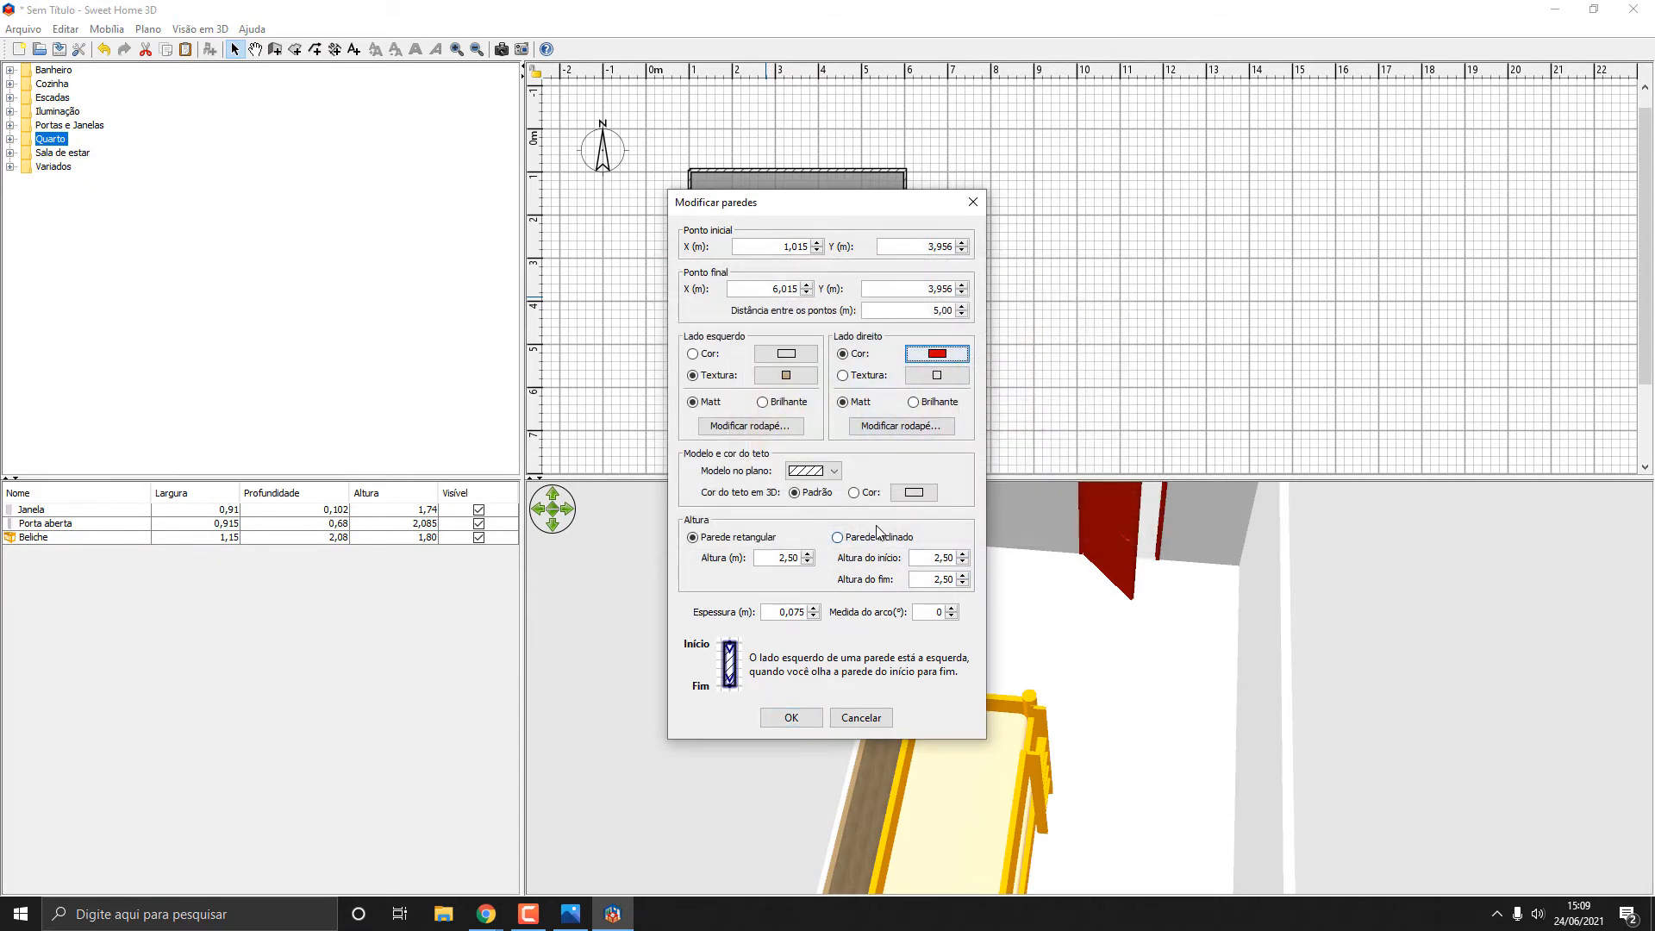
click(791, 717)
drag(908, 763, 900, 700)
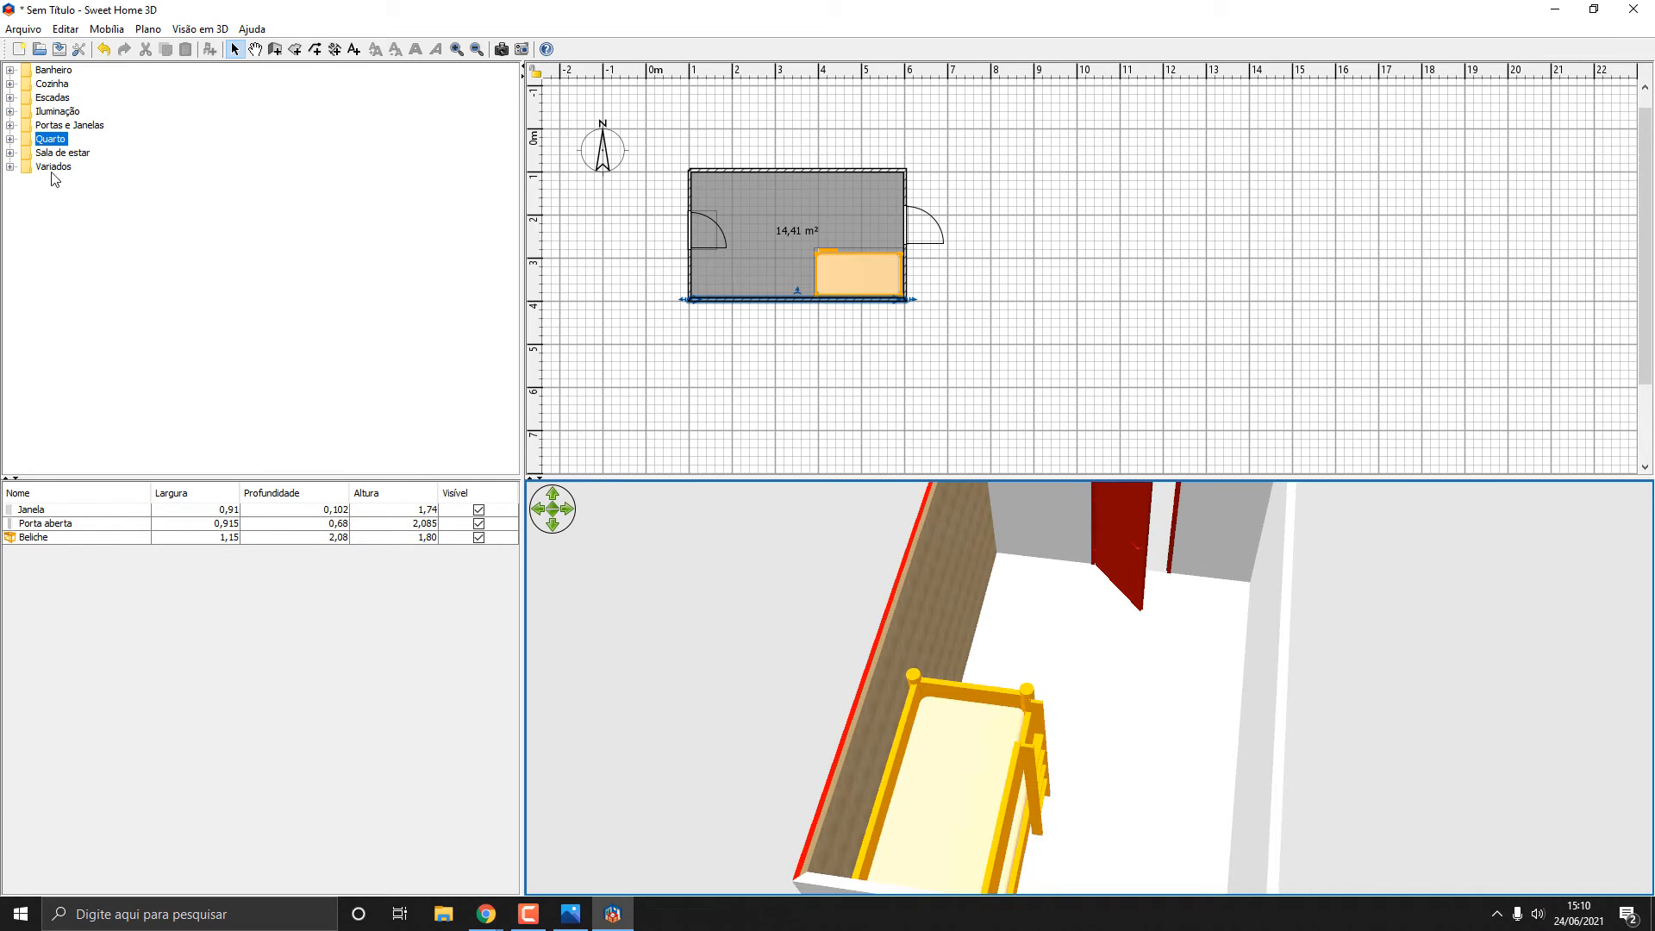
Place a Luz de parede from the Iluminação category on the south wall, west of the bunk bed.
click(10, 112)
mouse_move(59, 130)
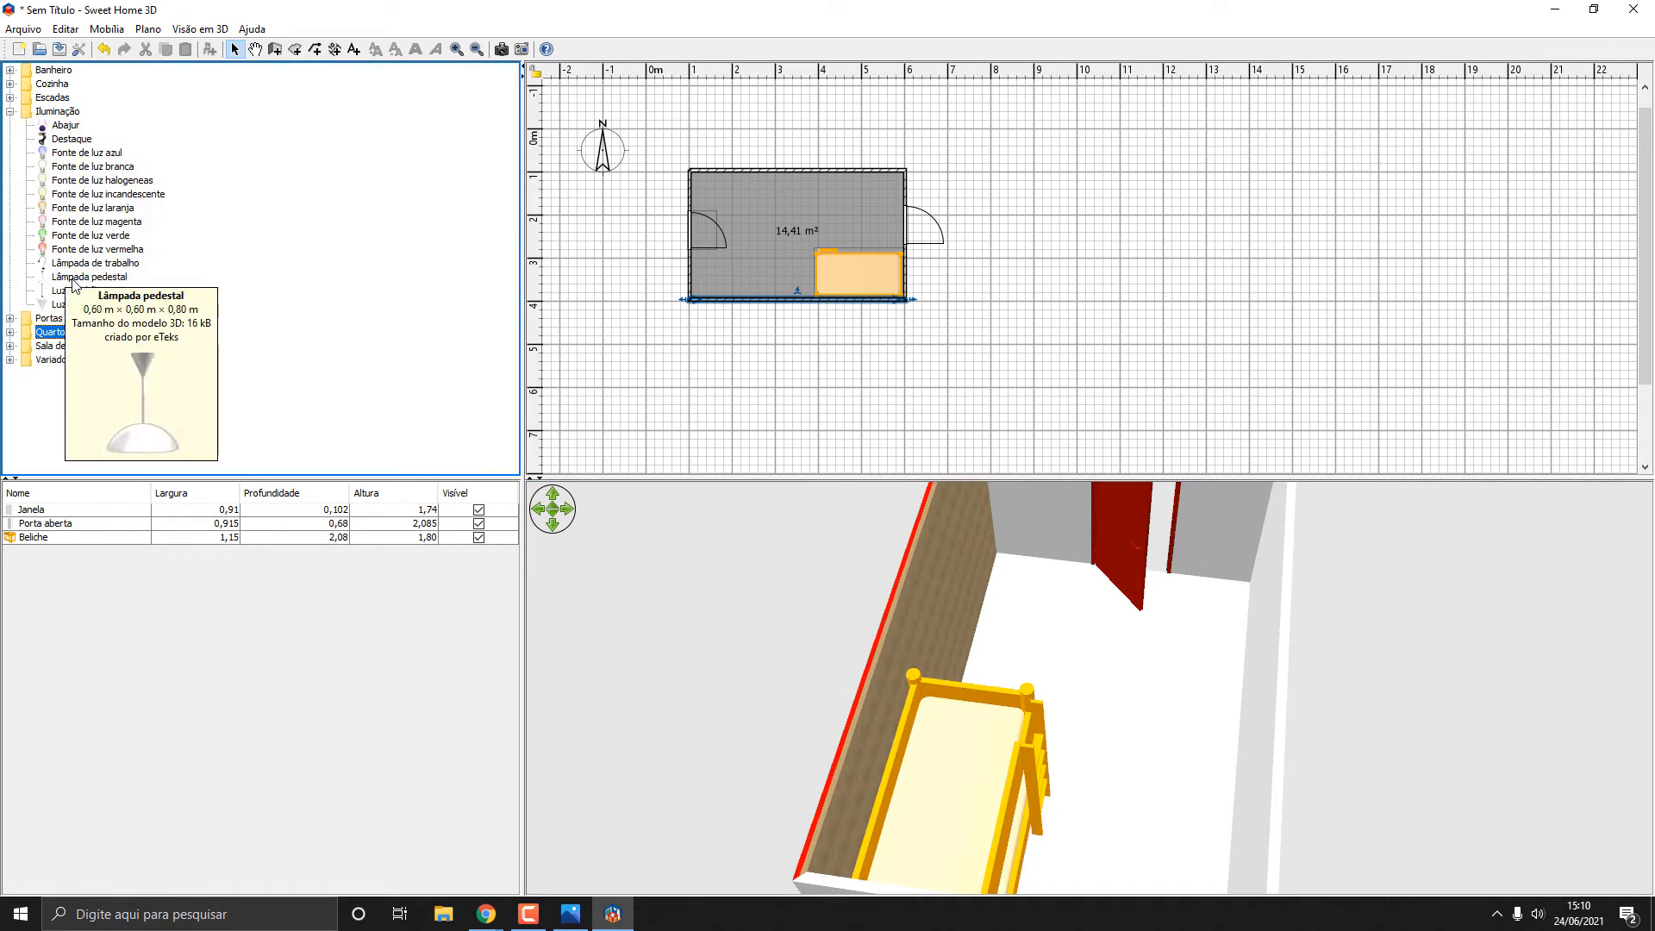
drag(81, 304, 768, 298)
Inspect the wall light and the furnished bedroom from several angles in the 3D view, and collapse the lighting category.
drag(1037, 623, 1129, 552)
drag(915, 548, 1225, 630)
scroll(961, 488, down, 2)
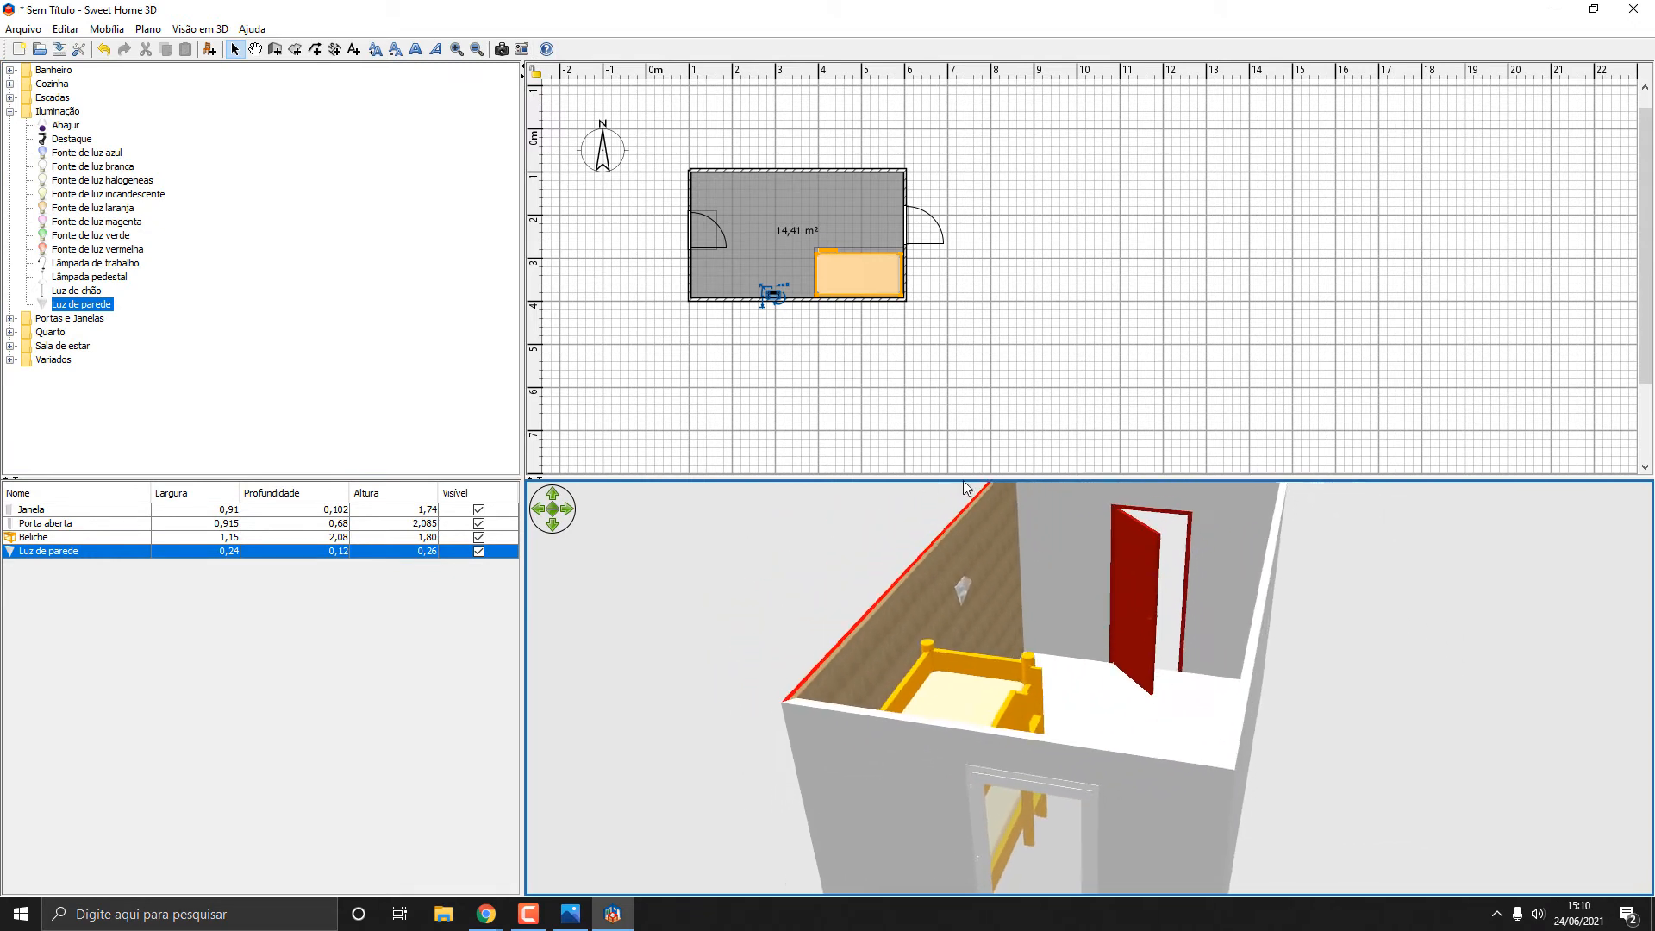
scroll(962, 493, down, 4)
scroll(962, 494, down, 3)
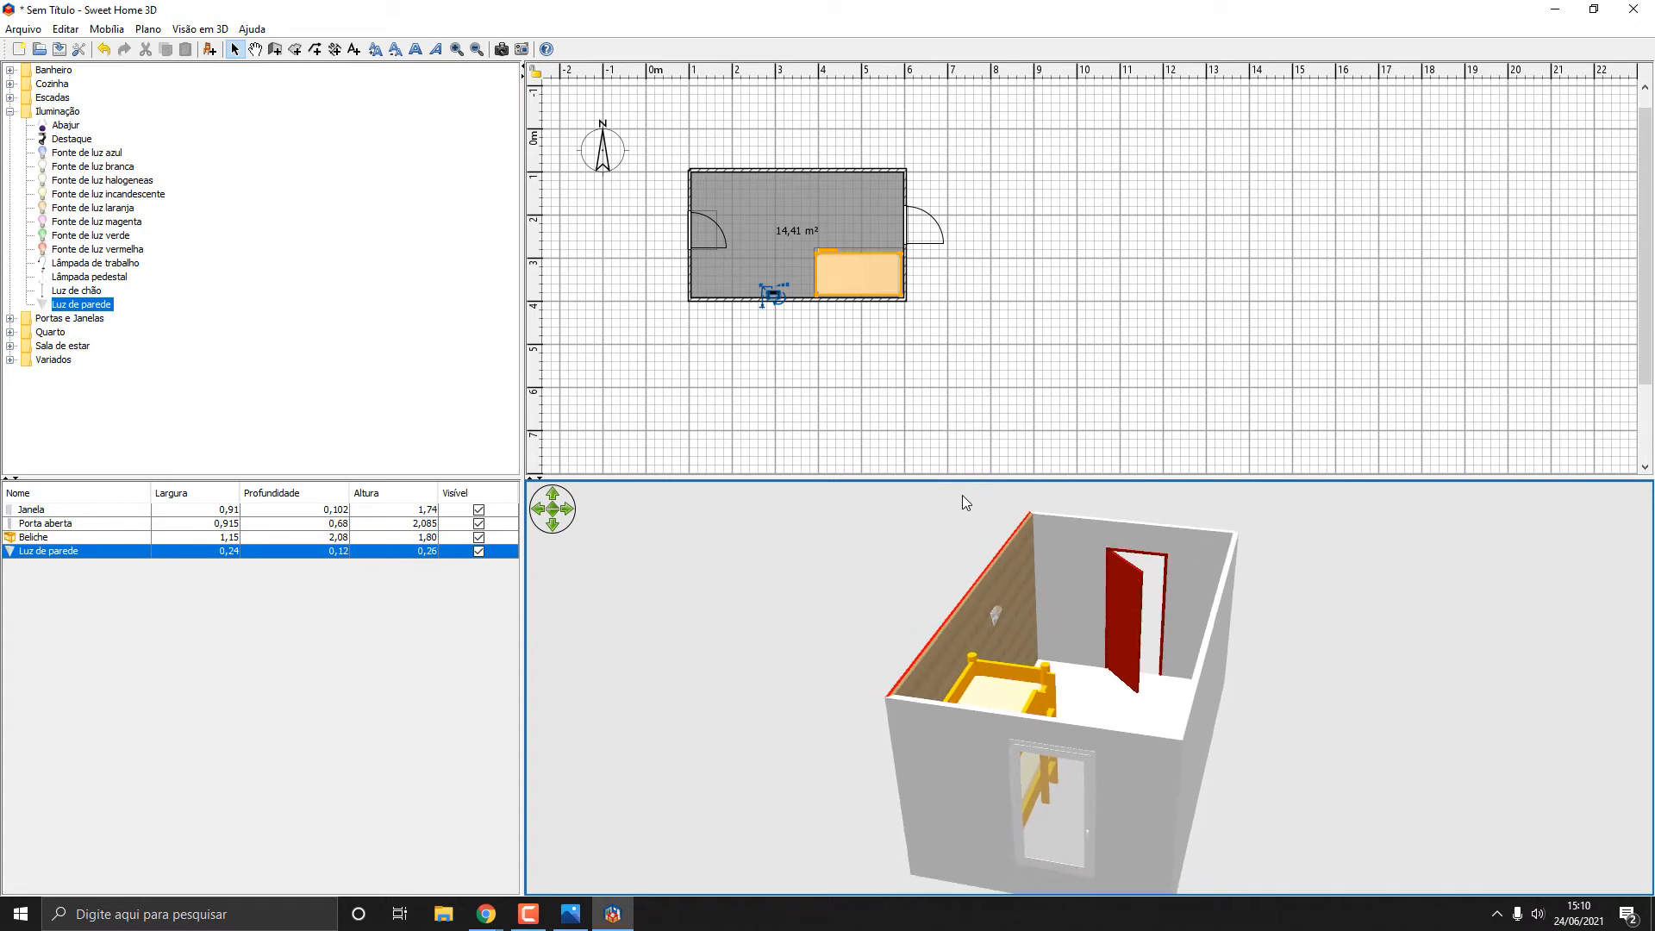
drag(986, 604, 992, 776)
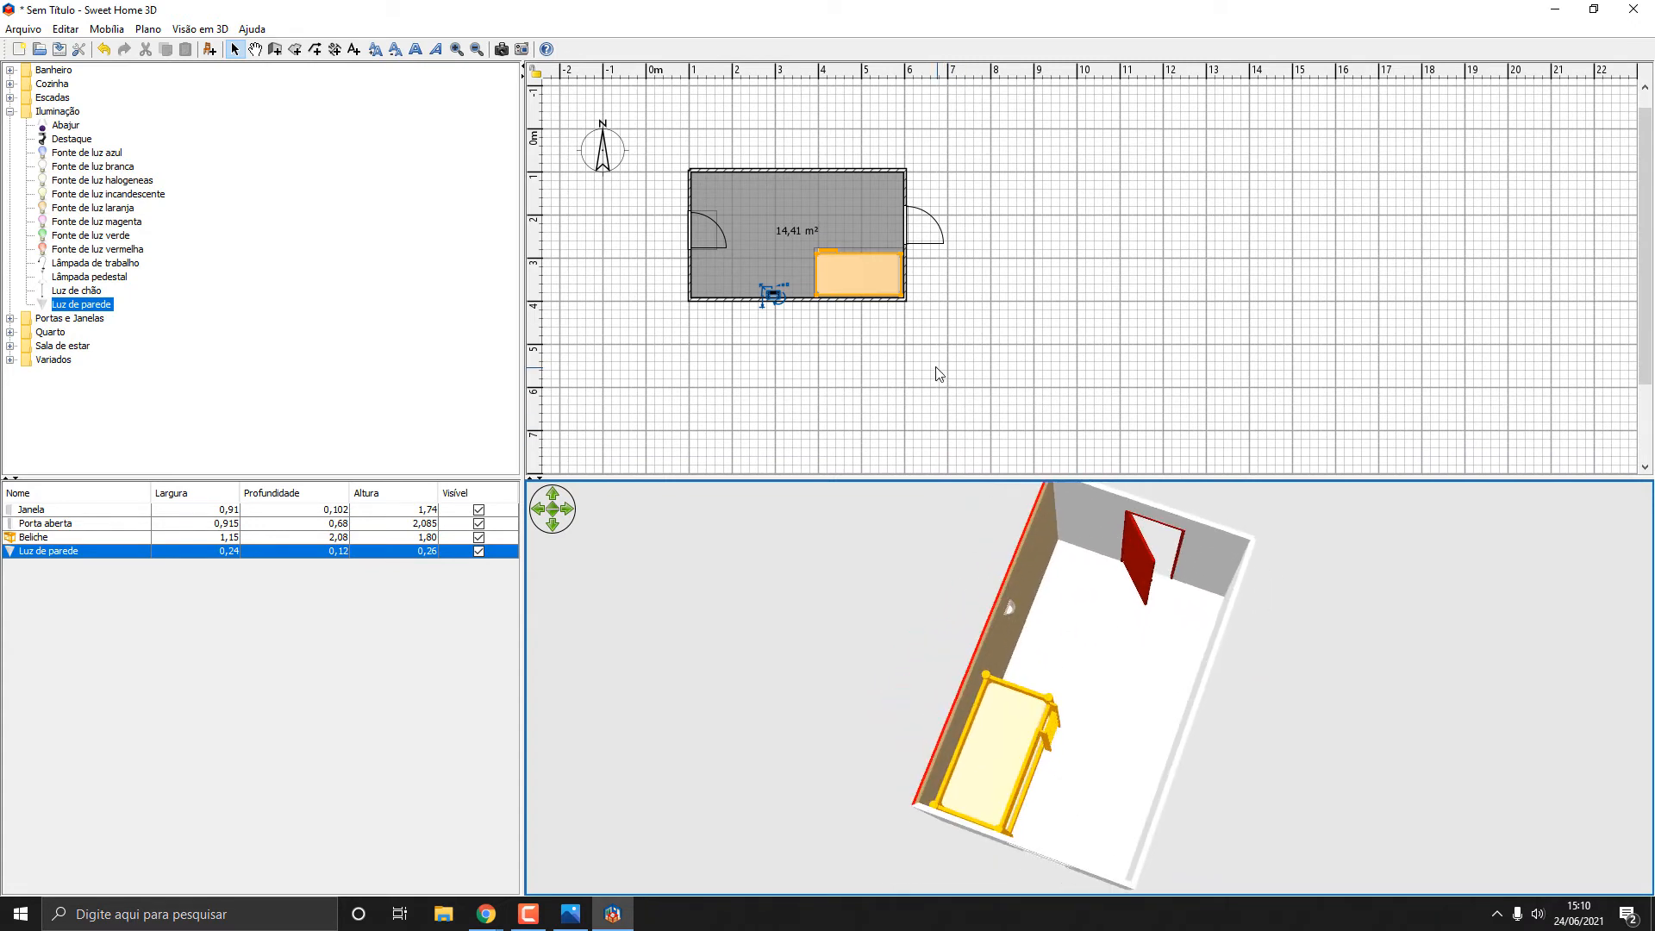
scroll(931, 420, down, 1)
drag(1067, 693, 1008, 613)
scroll(940, 338, down, 1)
scroll(940, 338, down, 1)
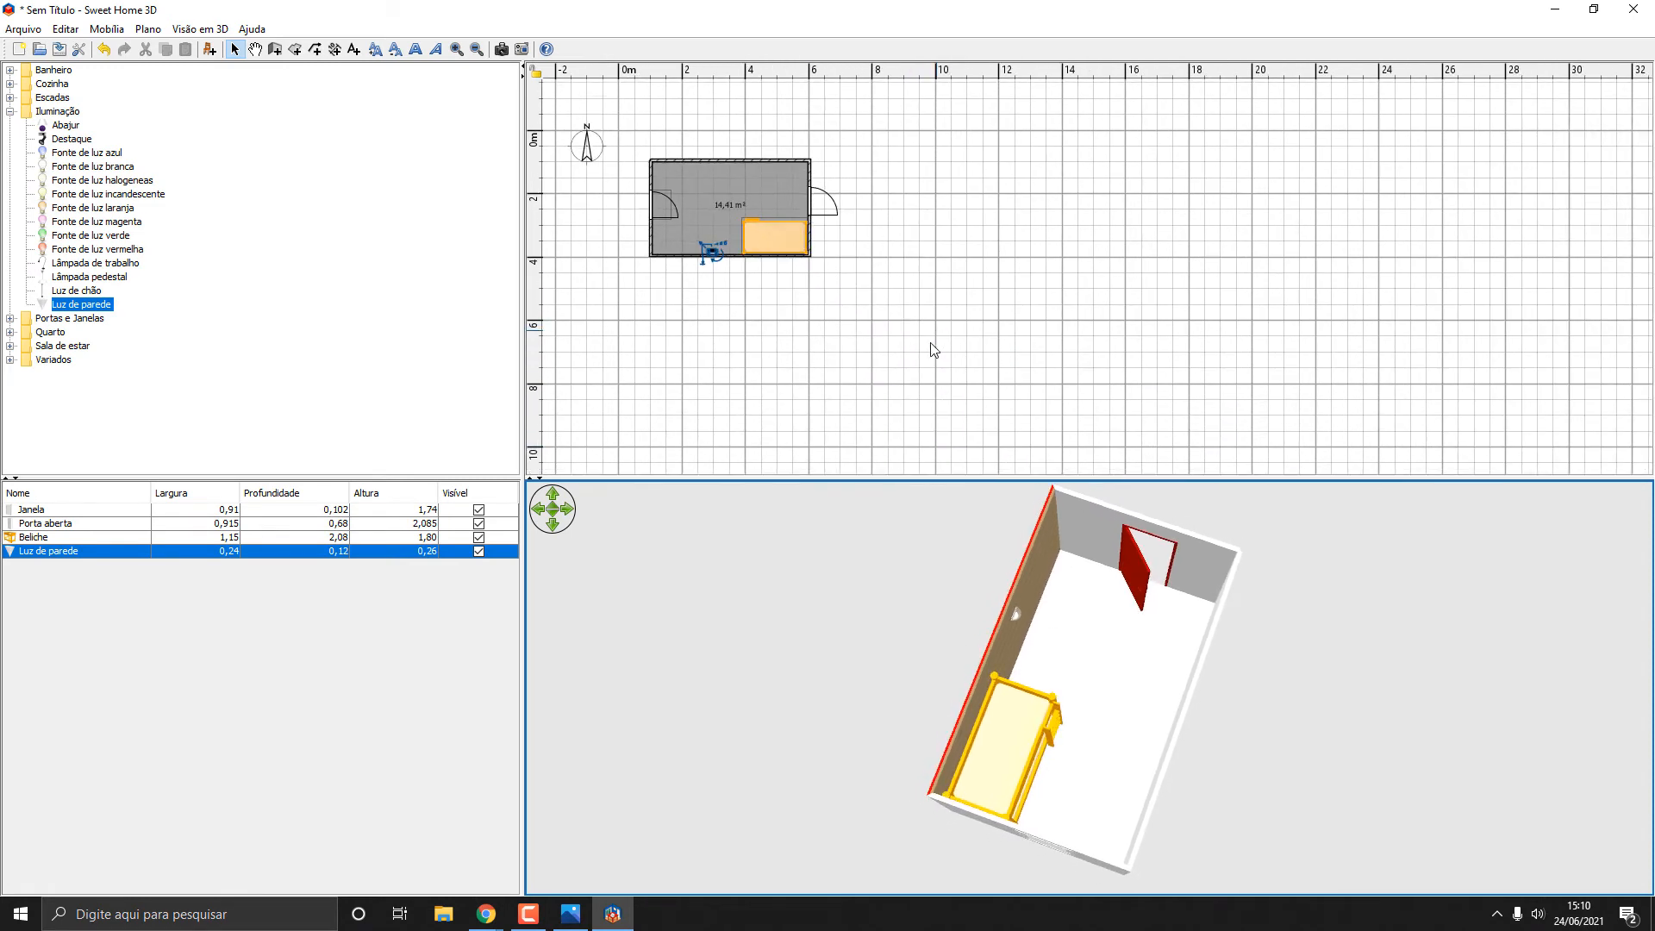
click(10, 112)
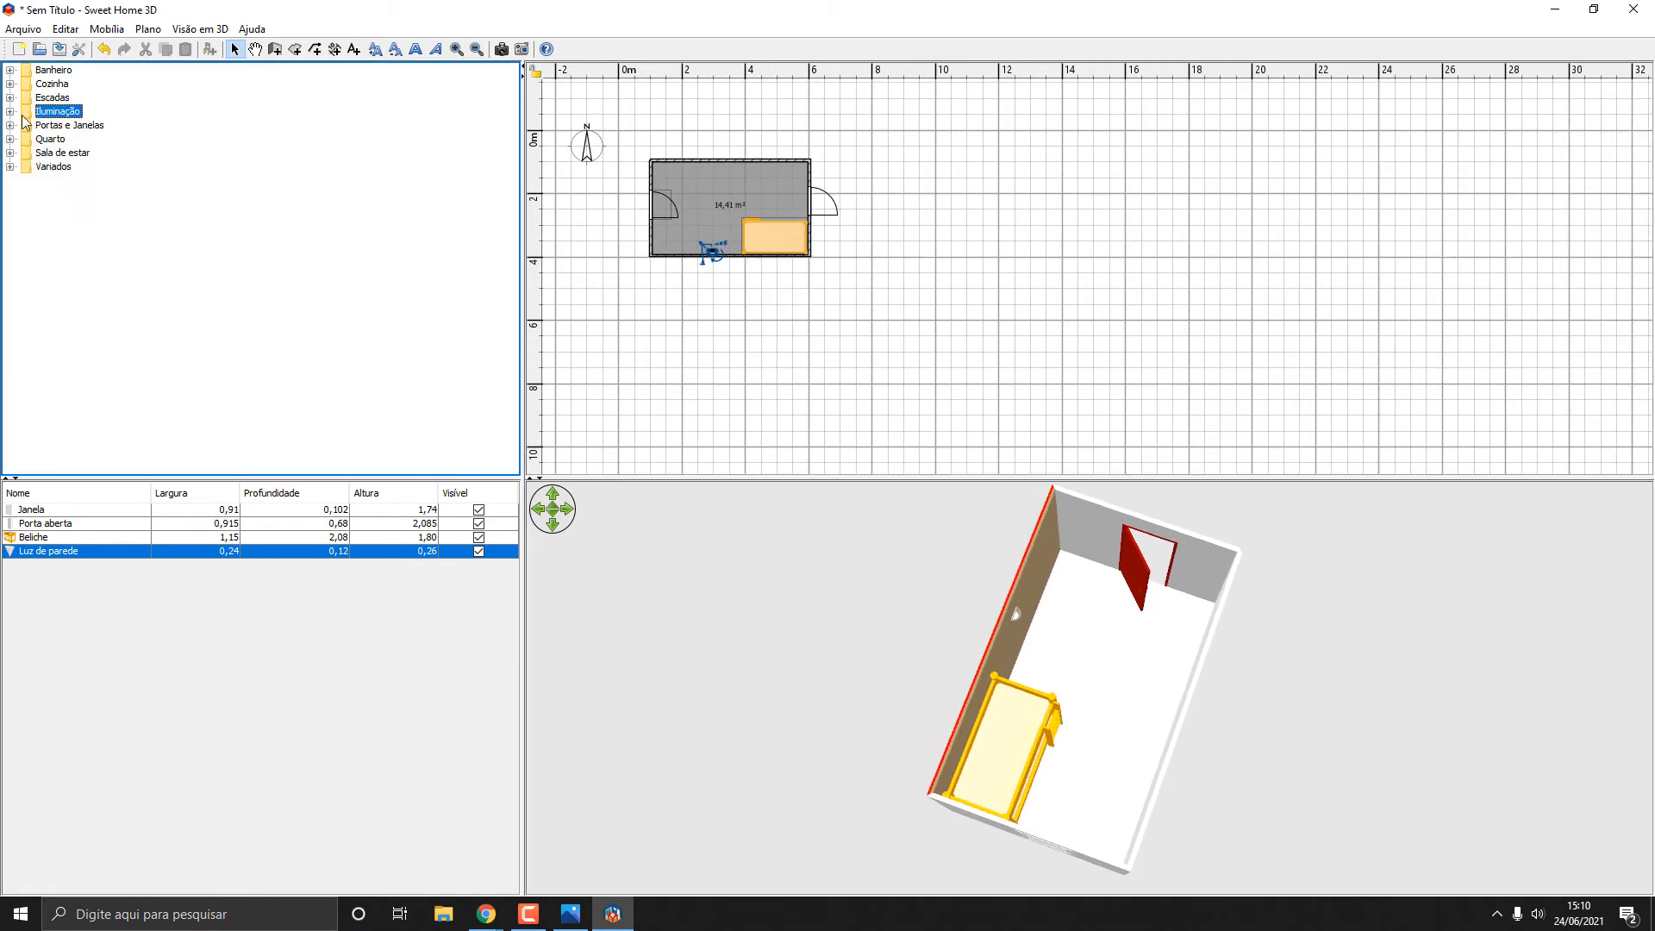
Draw three walls forming a small, roughly square room against the outside of the west wall, around the open door.
click(275, 50)
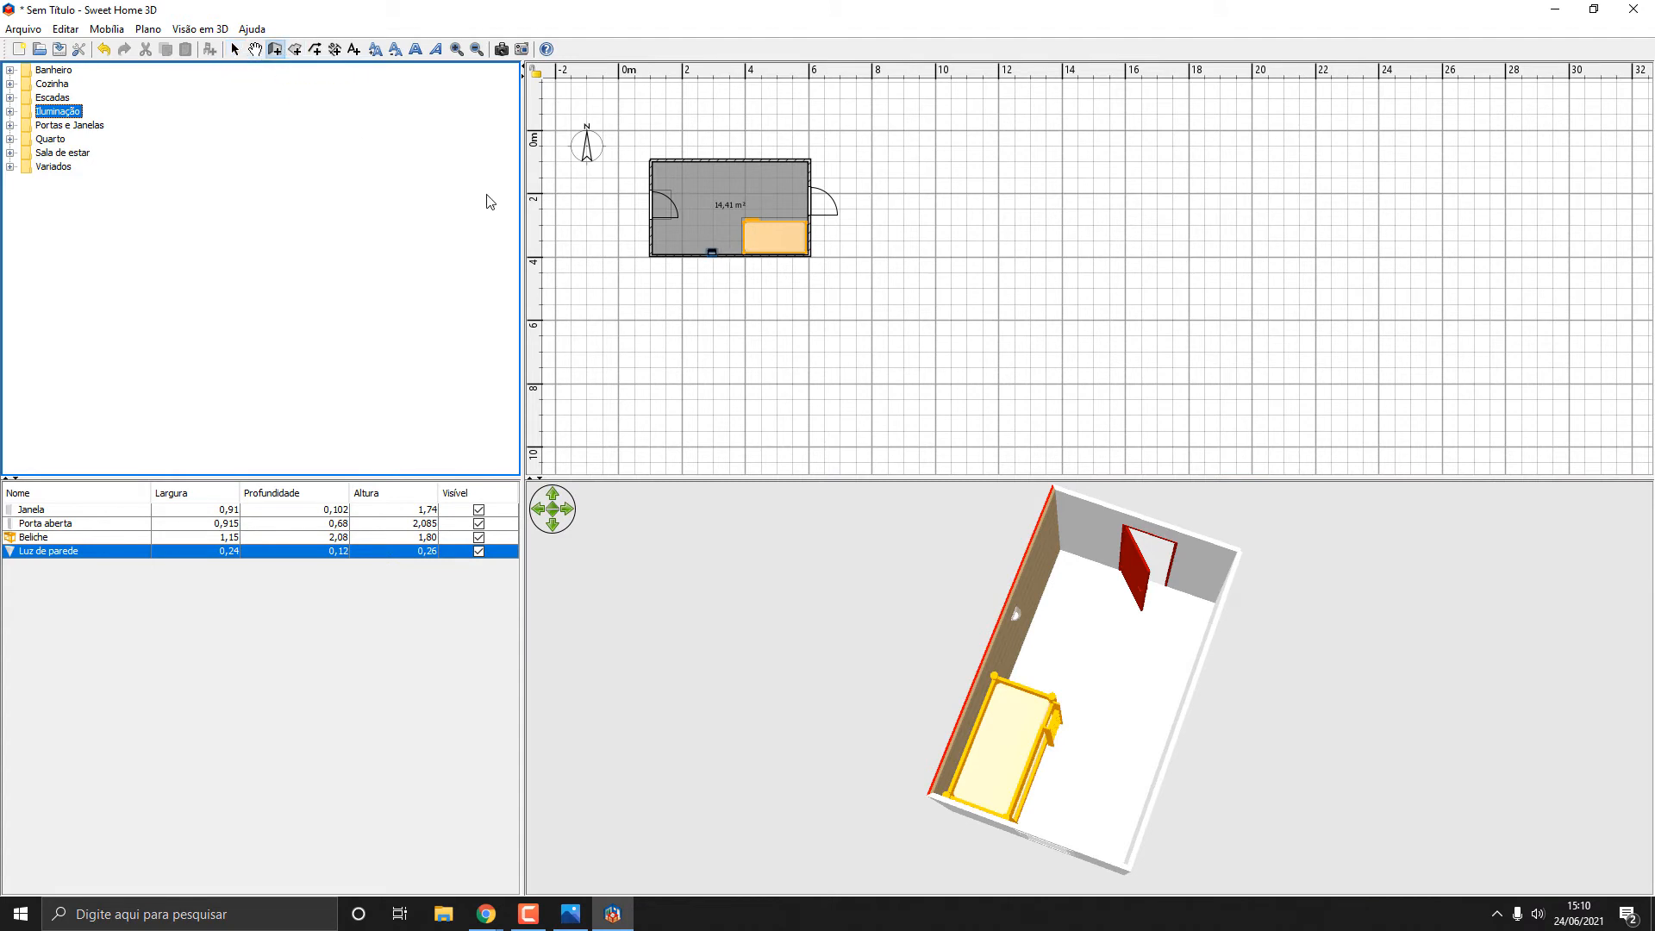
click(649, 179)
click(599, 177)
click(598, 227)
click(648, 228)
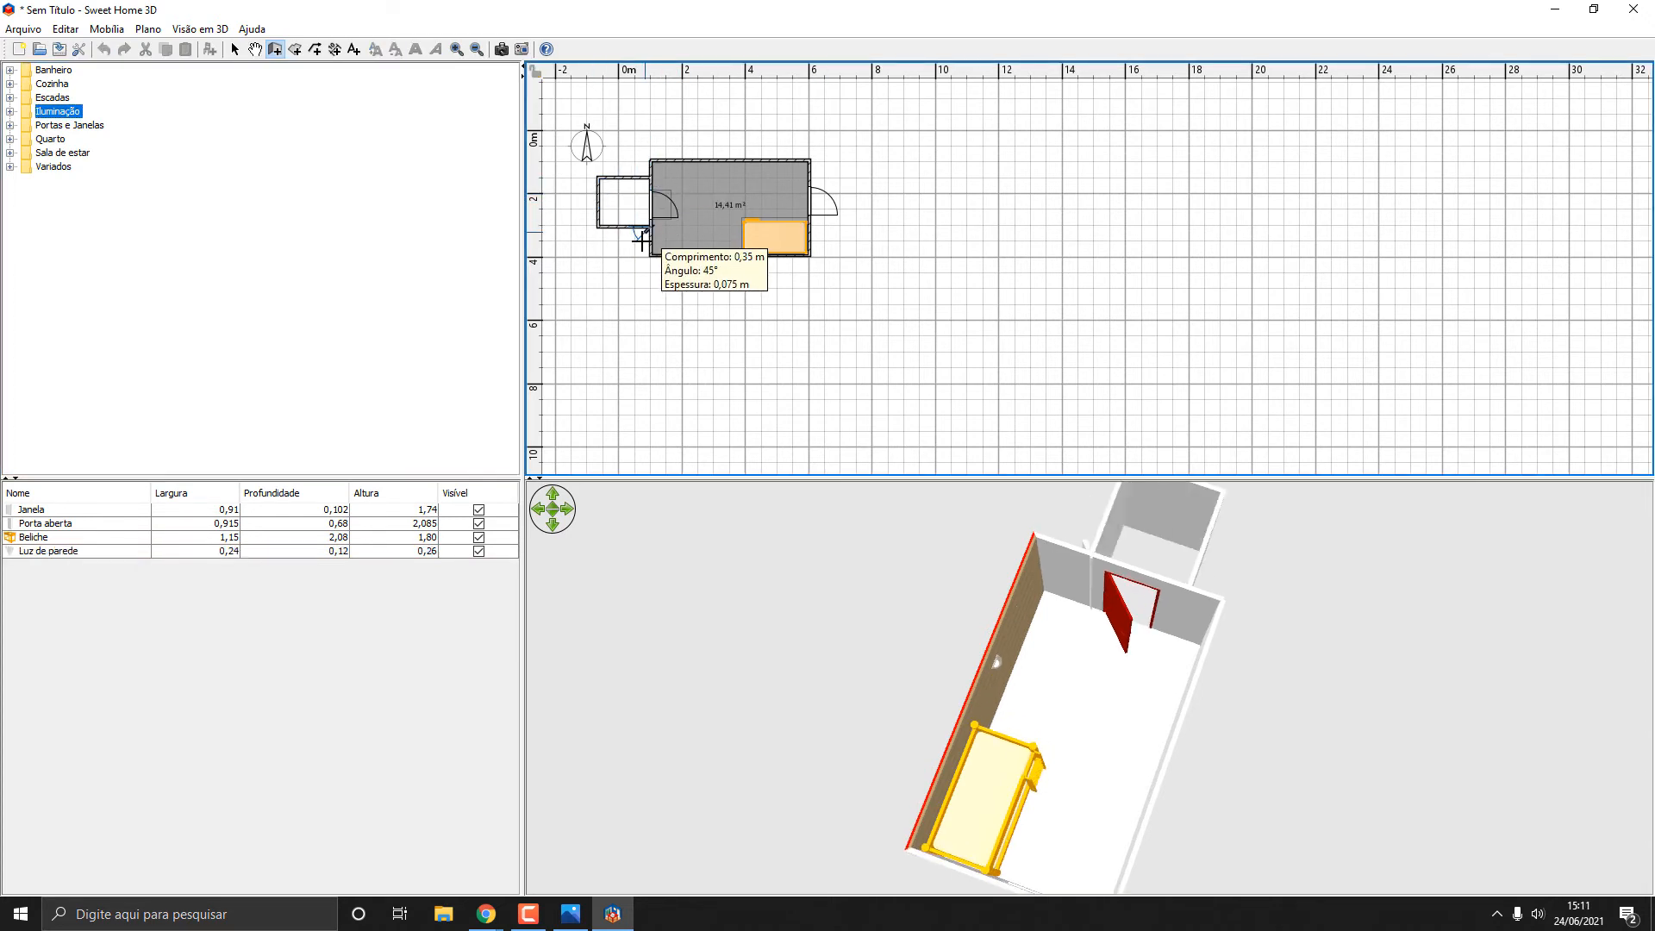
Draw the walls of two larger rooms extending south and north along the west side, and inspect the layout in 3D.
click(652, 357)
click(557, 357)
click(580, 88)
click(677, 88)
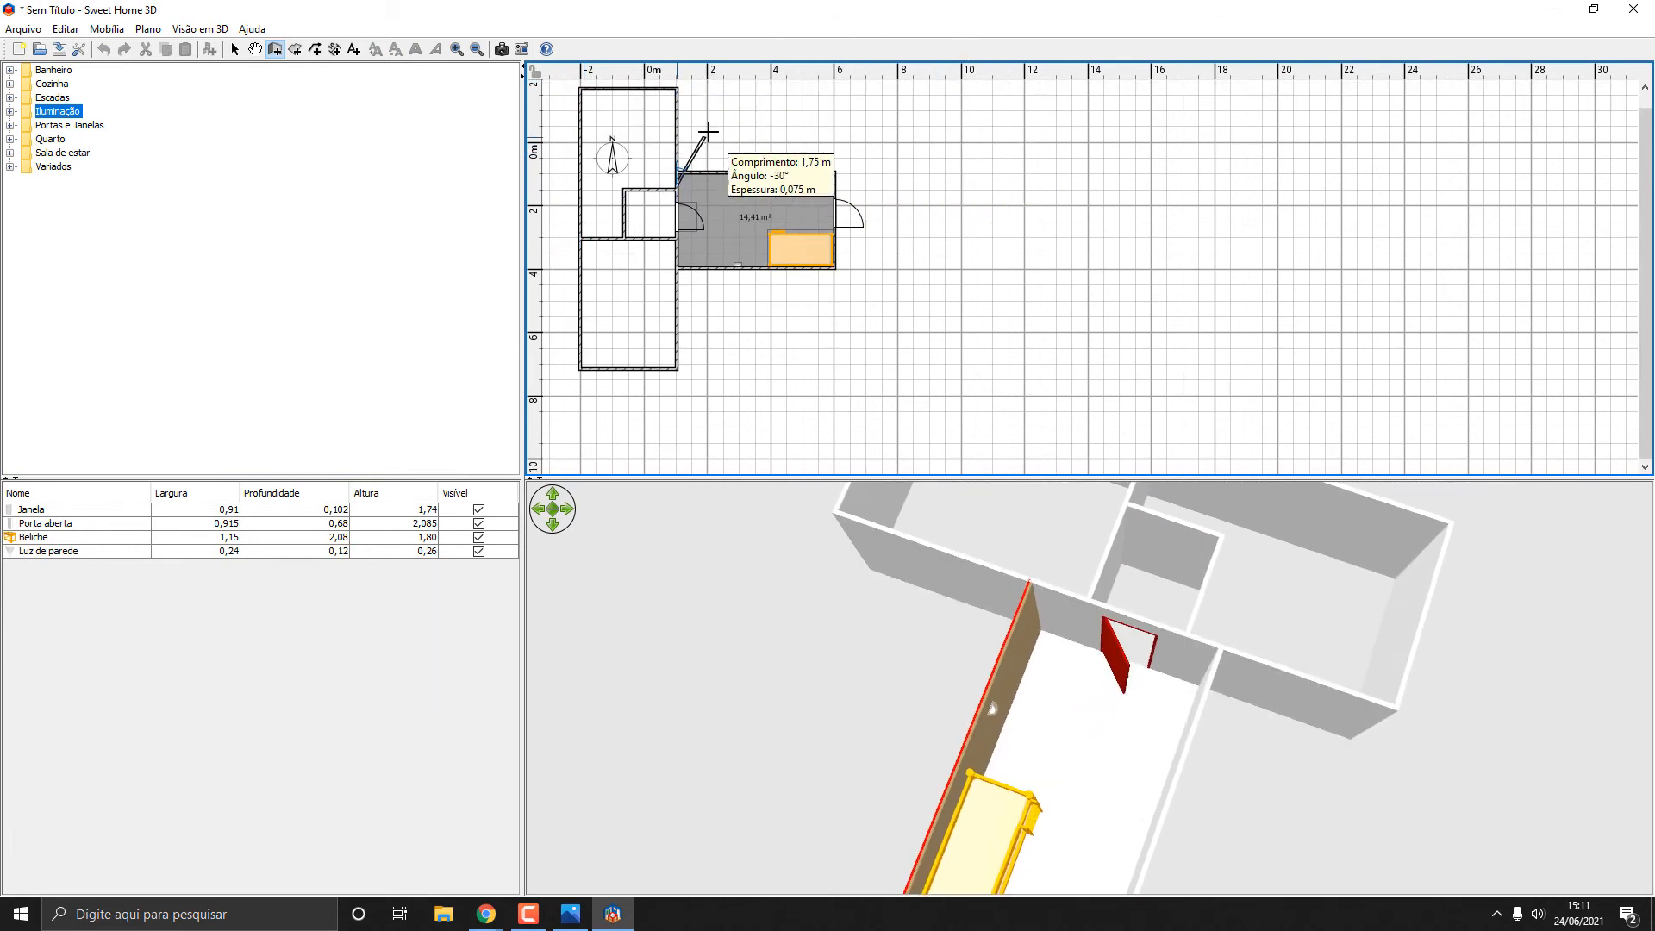
key(Escape)
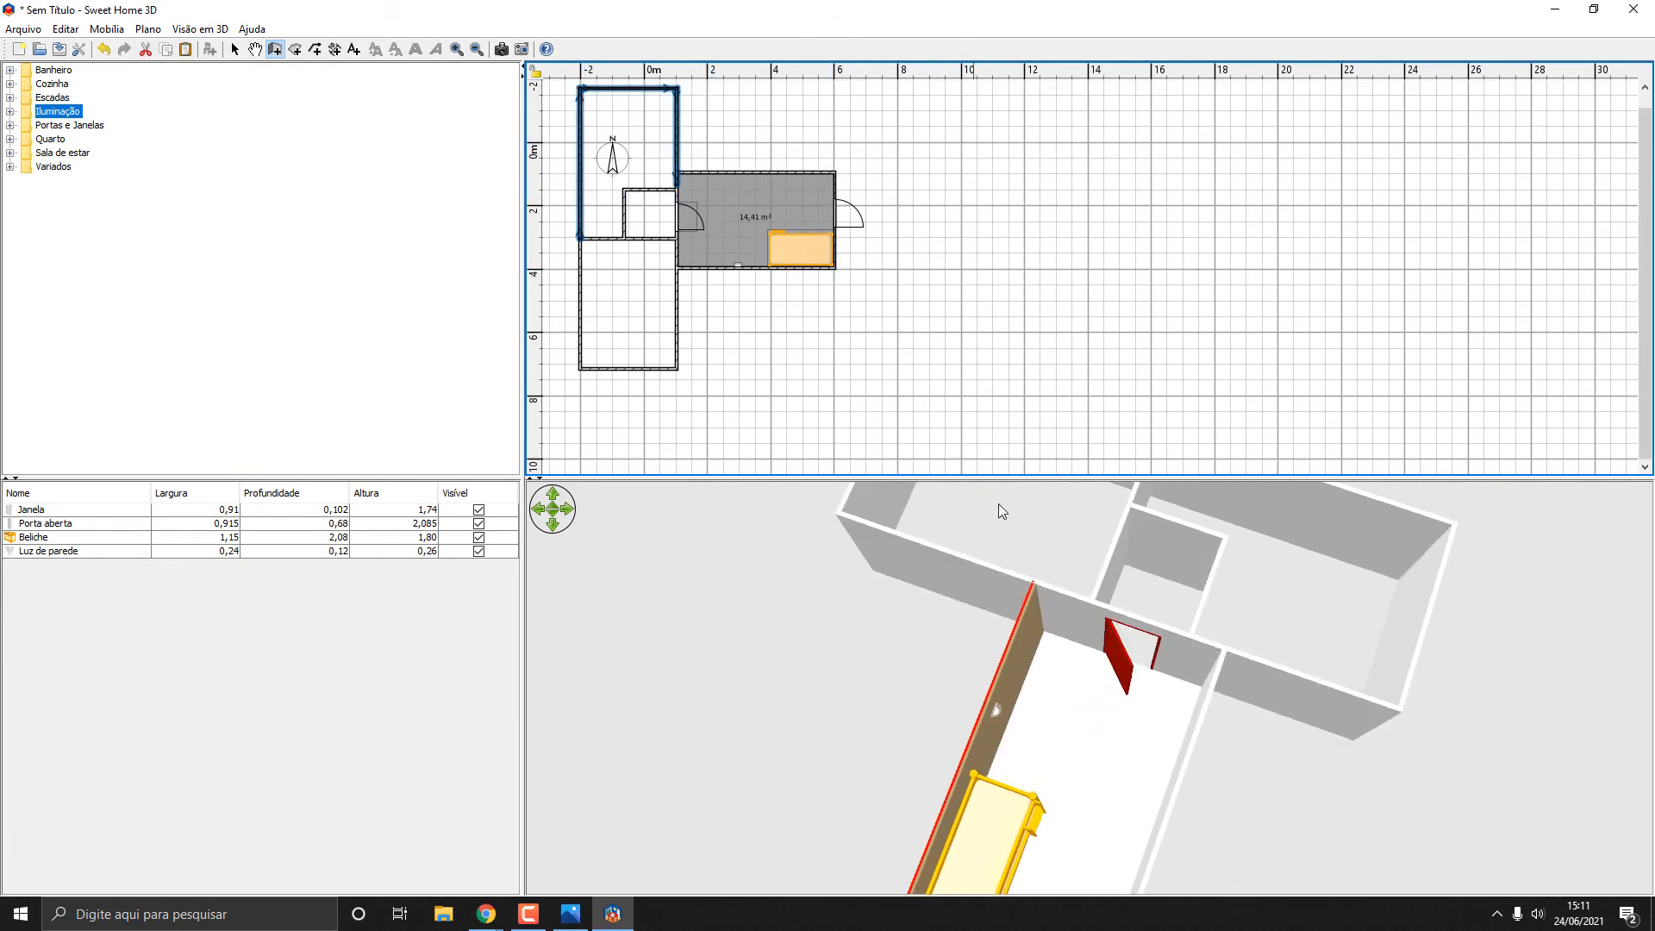
drag(999, 508, 1071, 619)
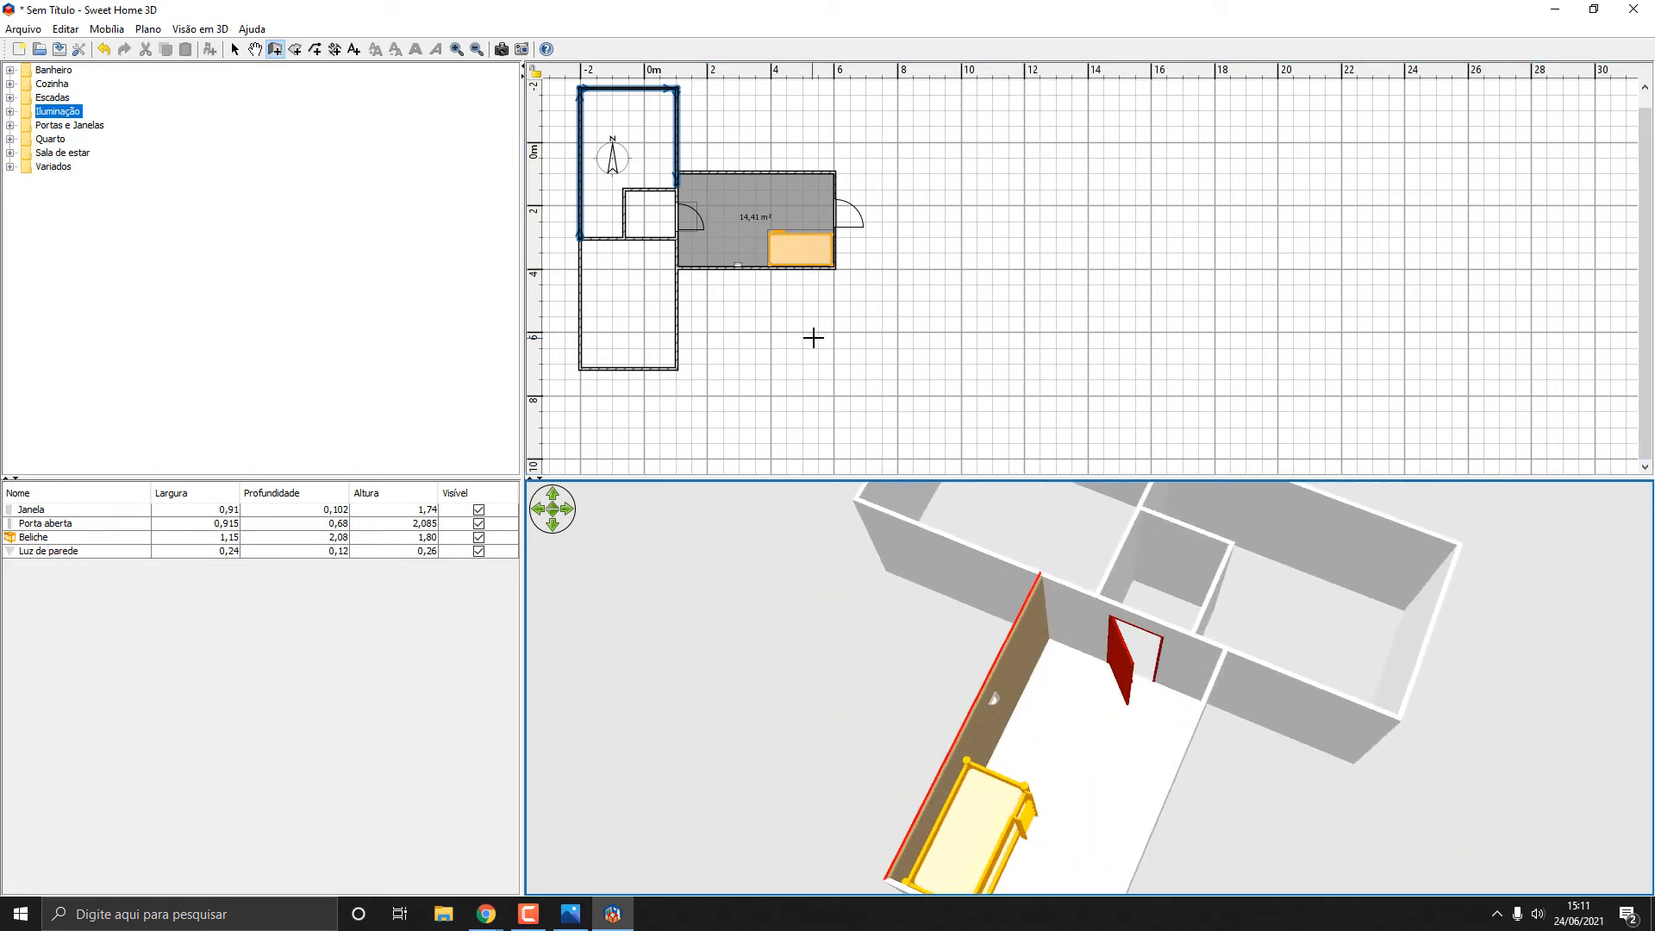
ctrl+scroll(905, 278, down, 1)
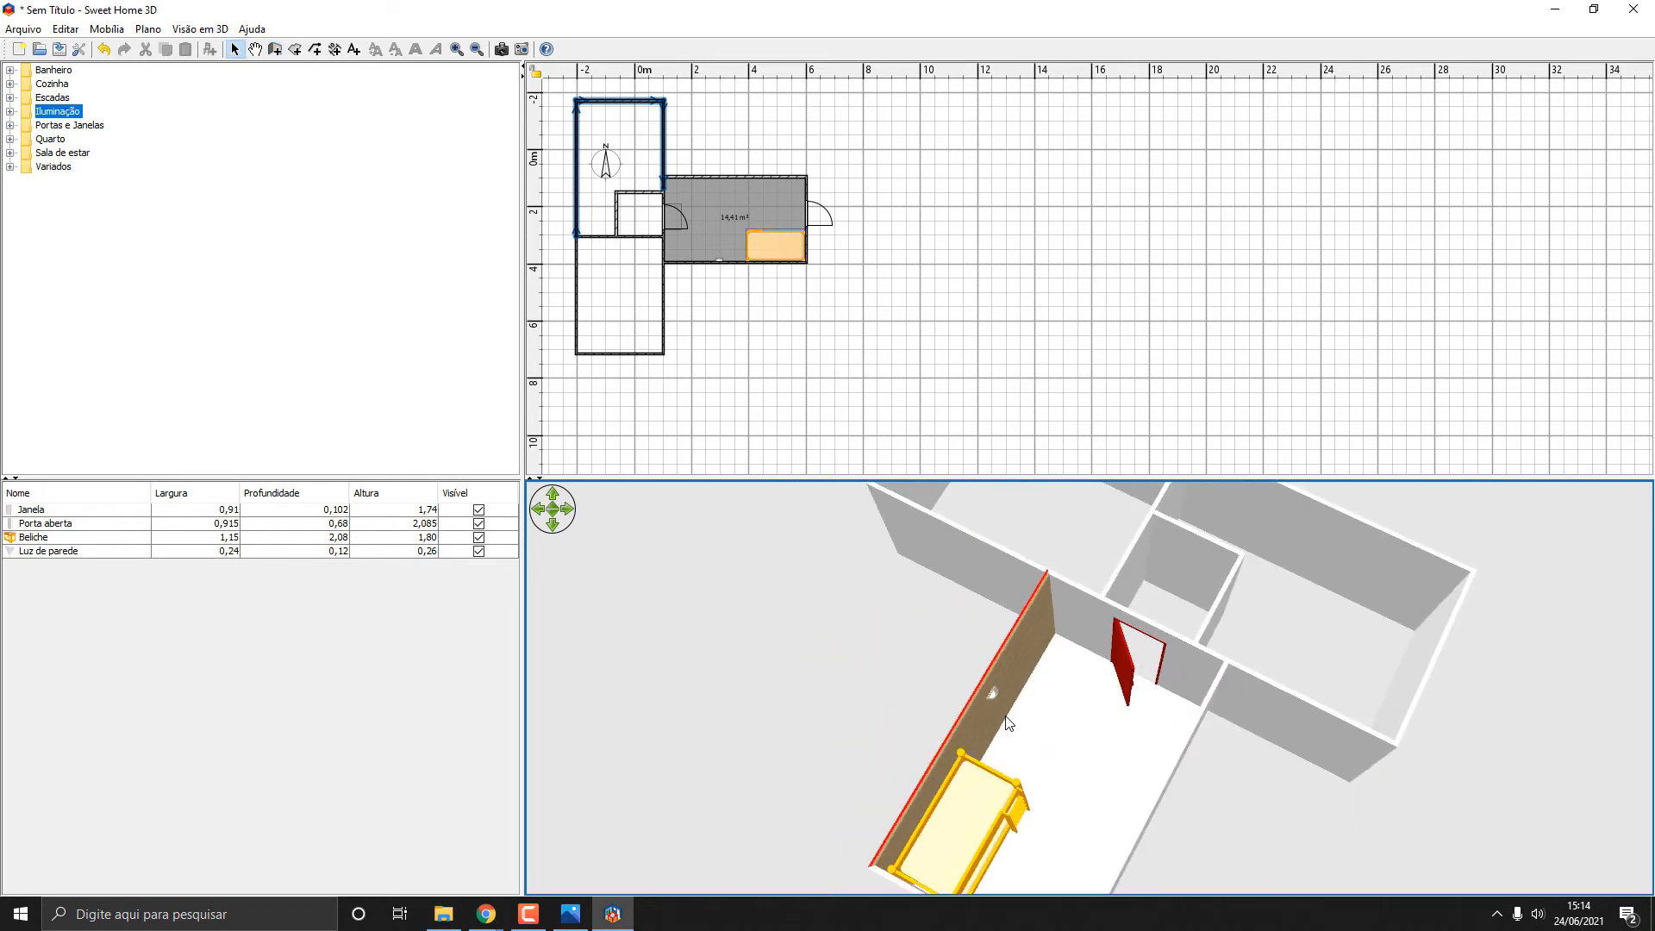
drag(1030, 626, 1012, 622)
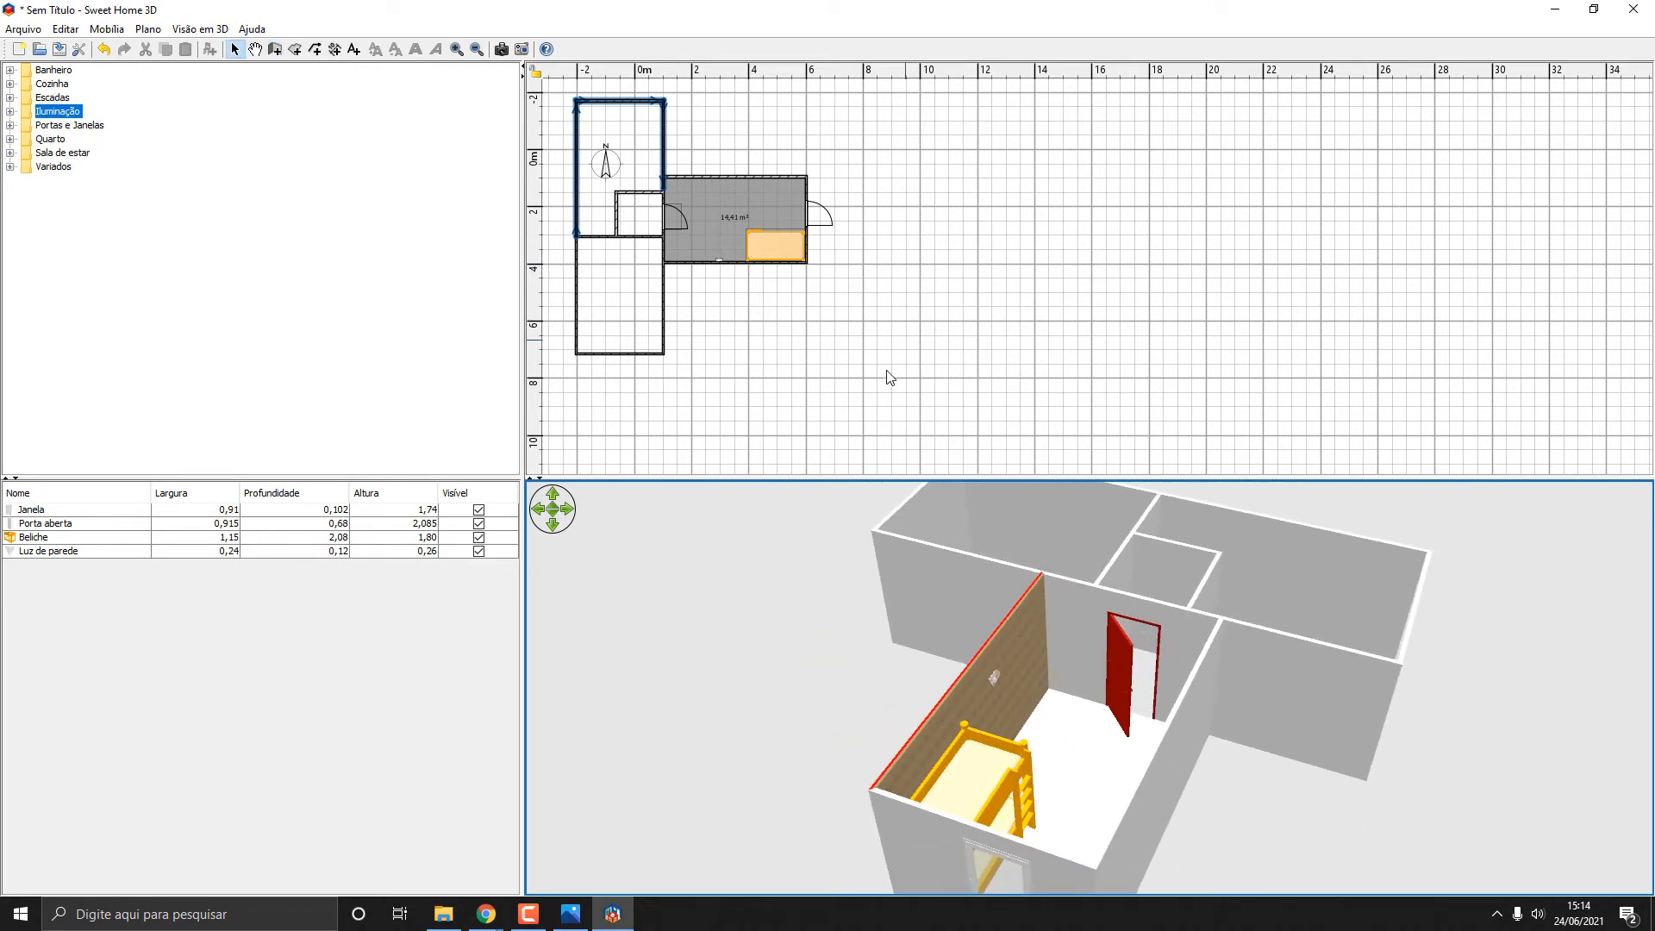
drag(1010, 674, 1062, 733)
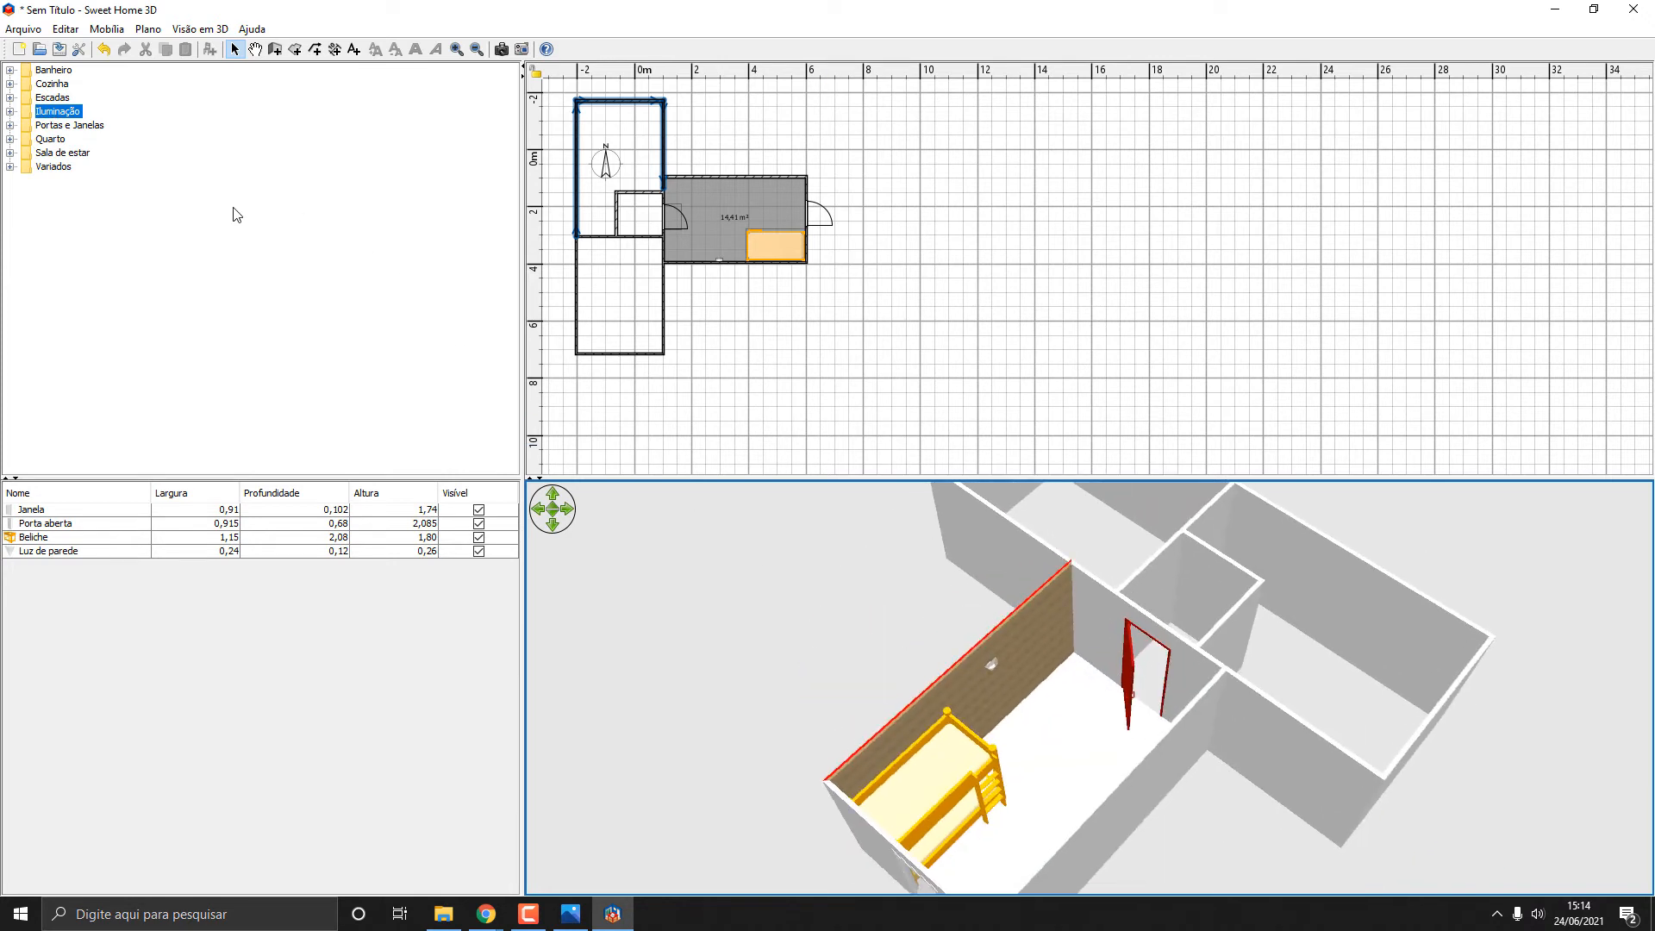
Start the furniture import assistant and open the web page listing sources of 3D models.
click(108, 30)
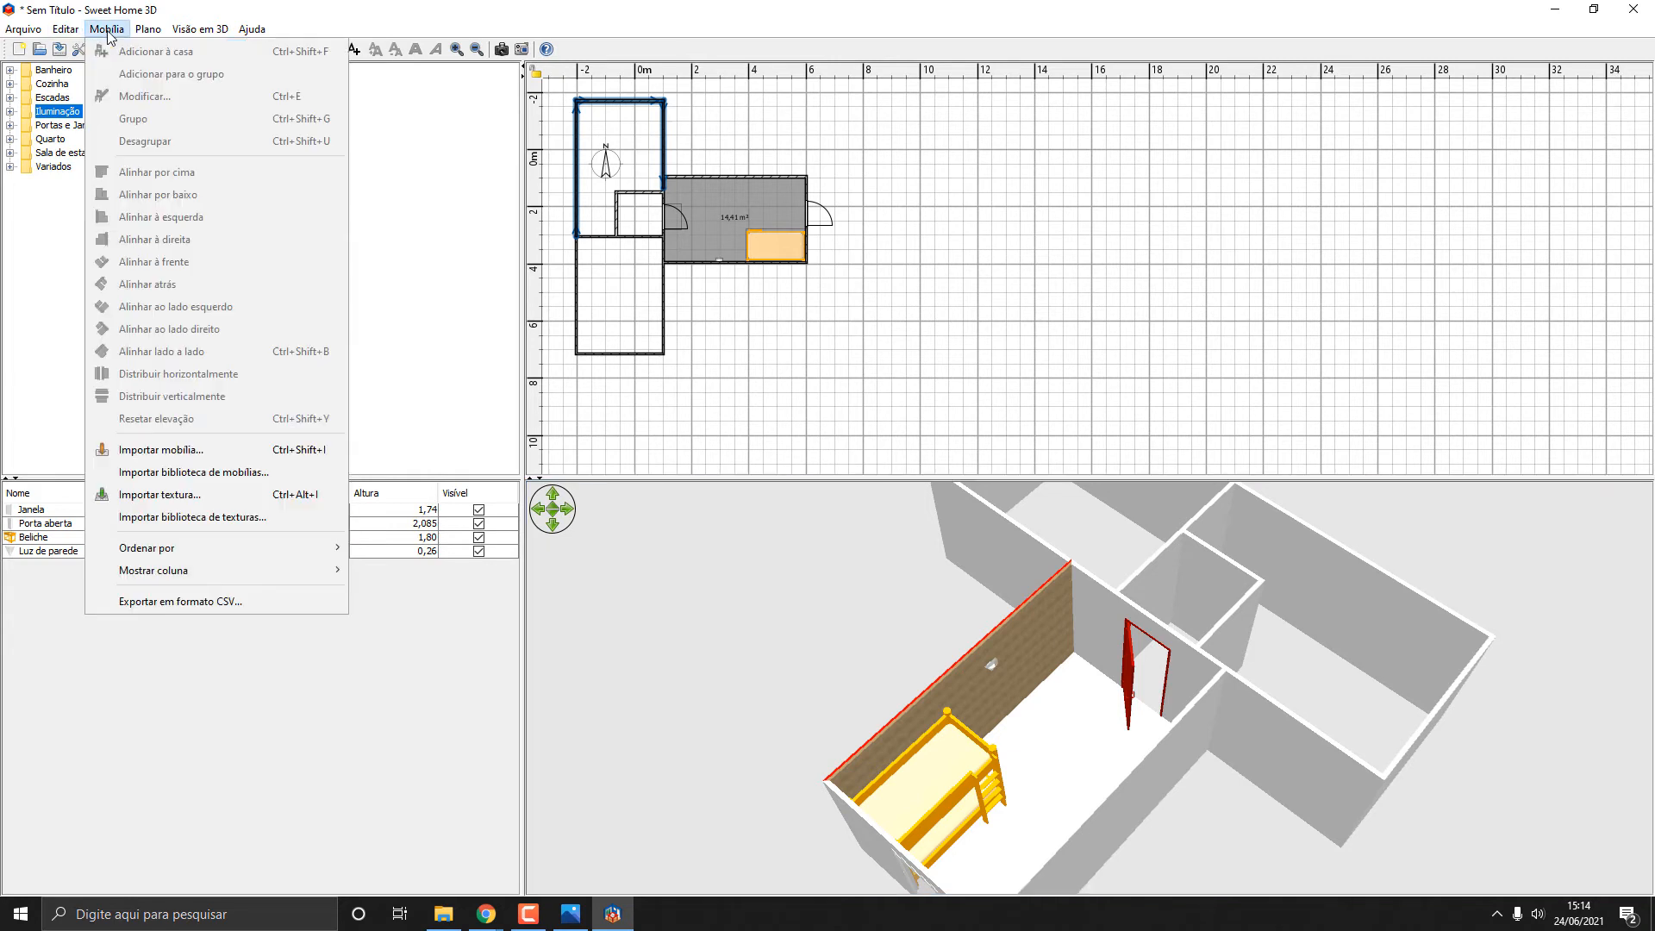
click(240, 454)
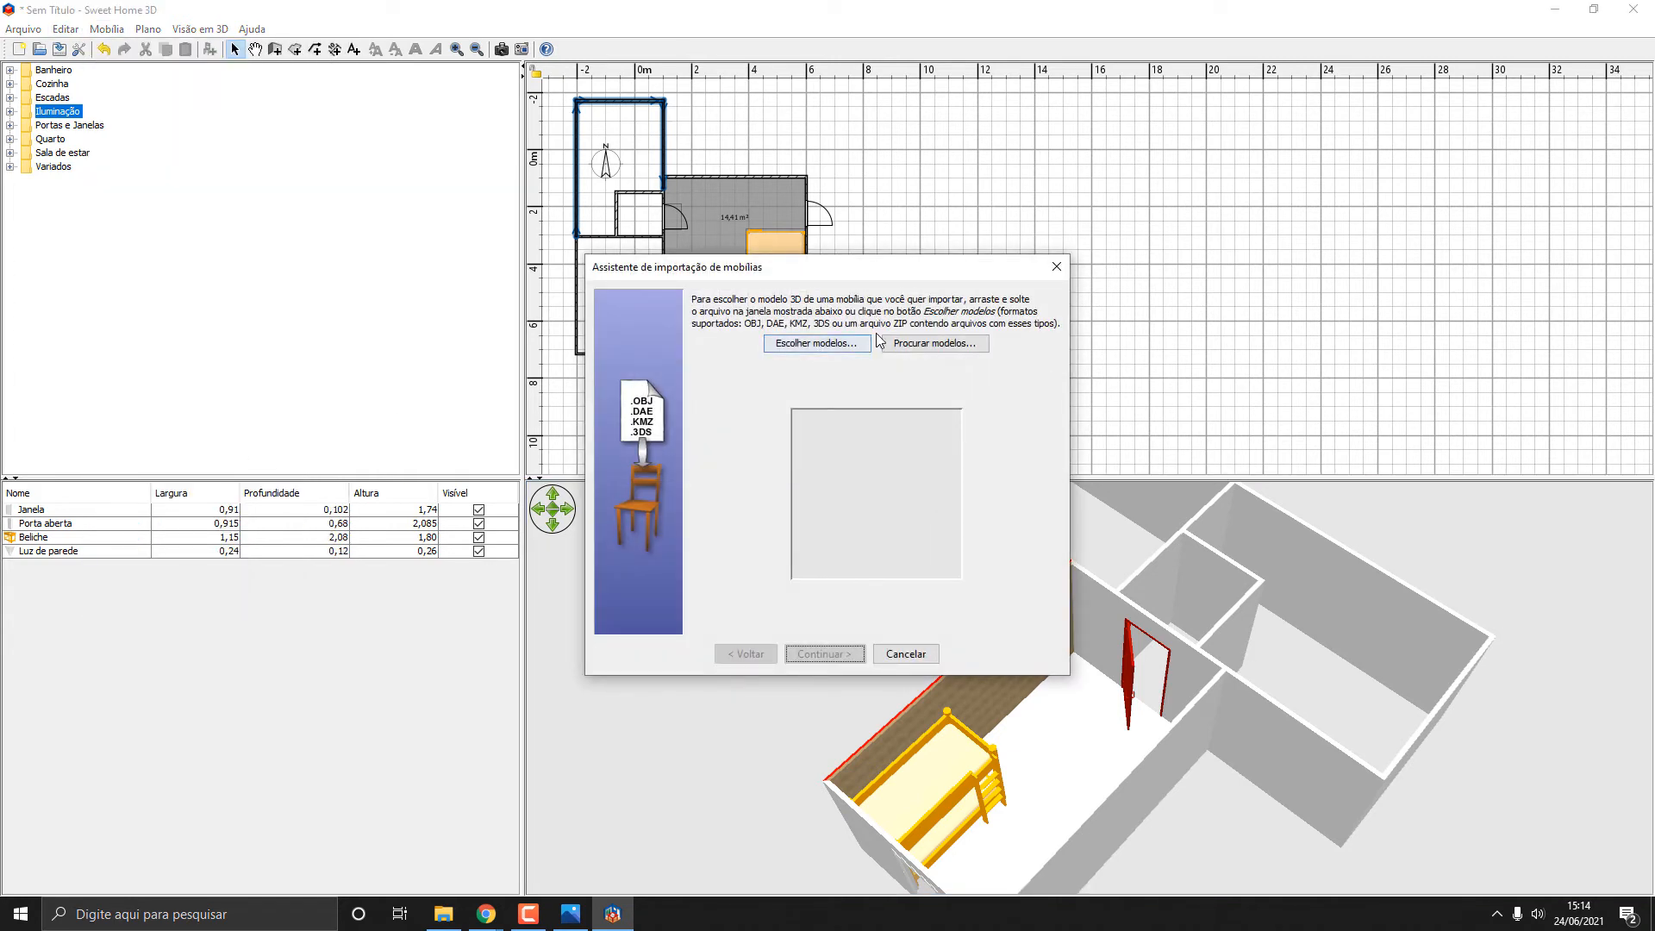
click(952, 345)
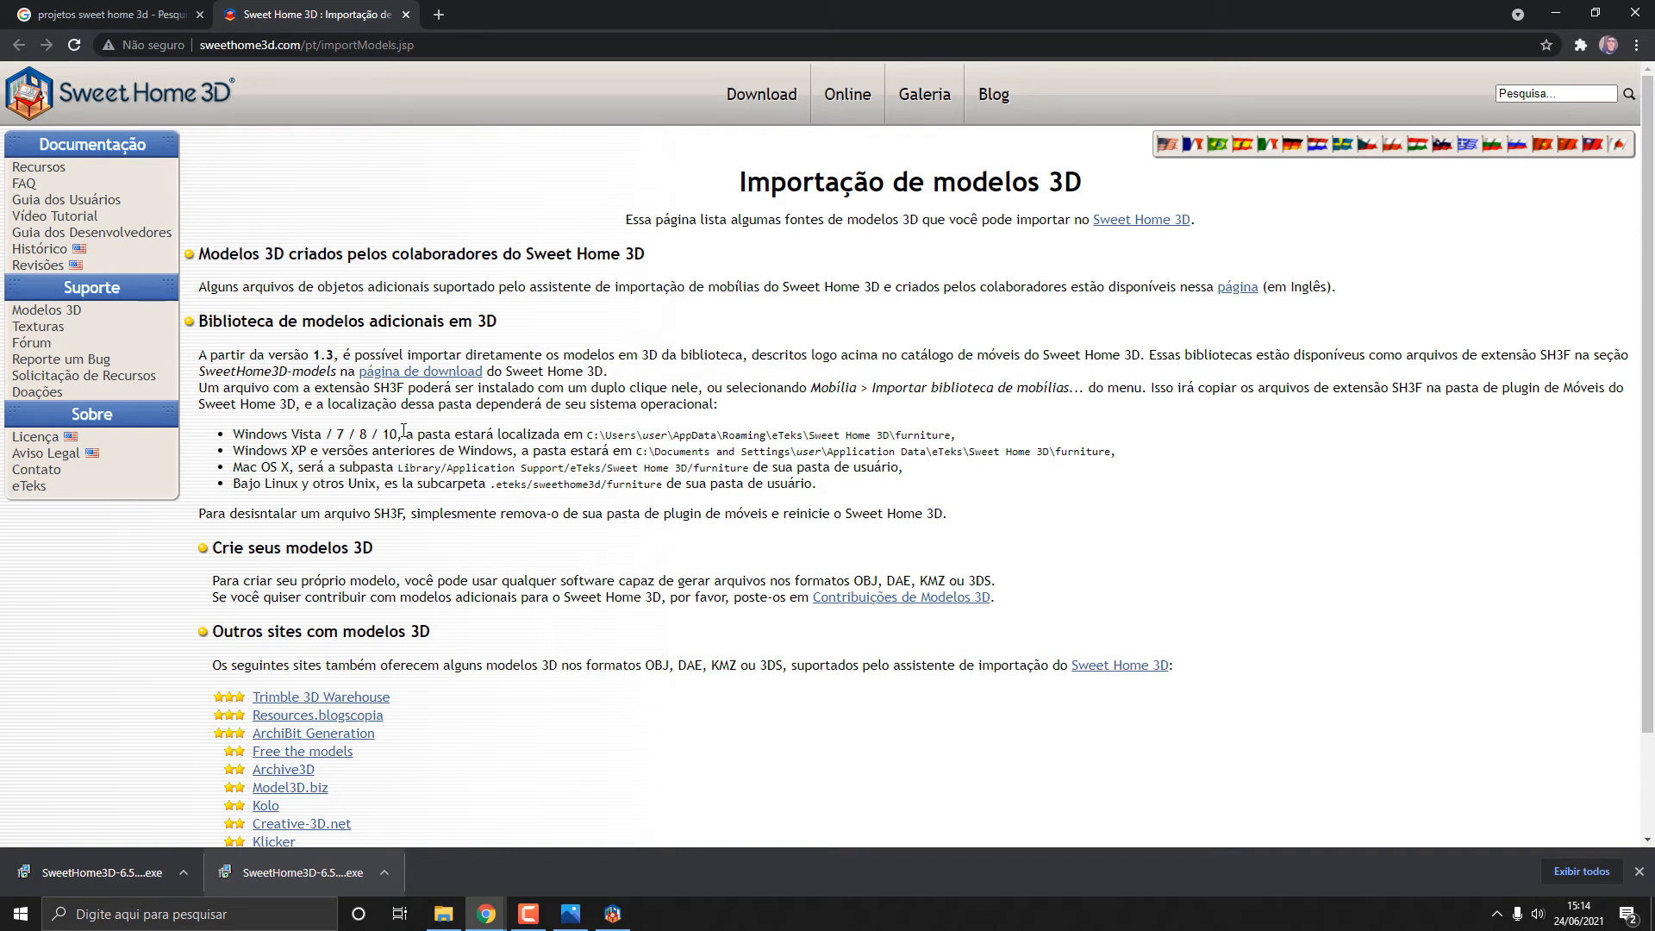
Open Trimble 3D Warehouse, Resources.blogscopia, ArchiBit Generation, Free the models, Archive3D and Kolo in separate browser tabs, and view 3D Warehouse.
scroll(522, 577, down, 2)
middle_click(358, 576)
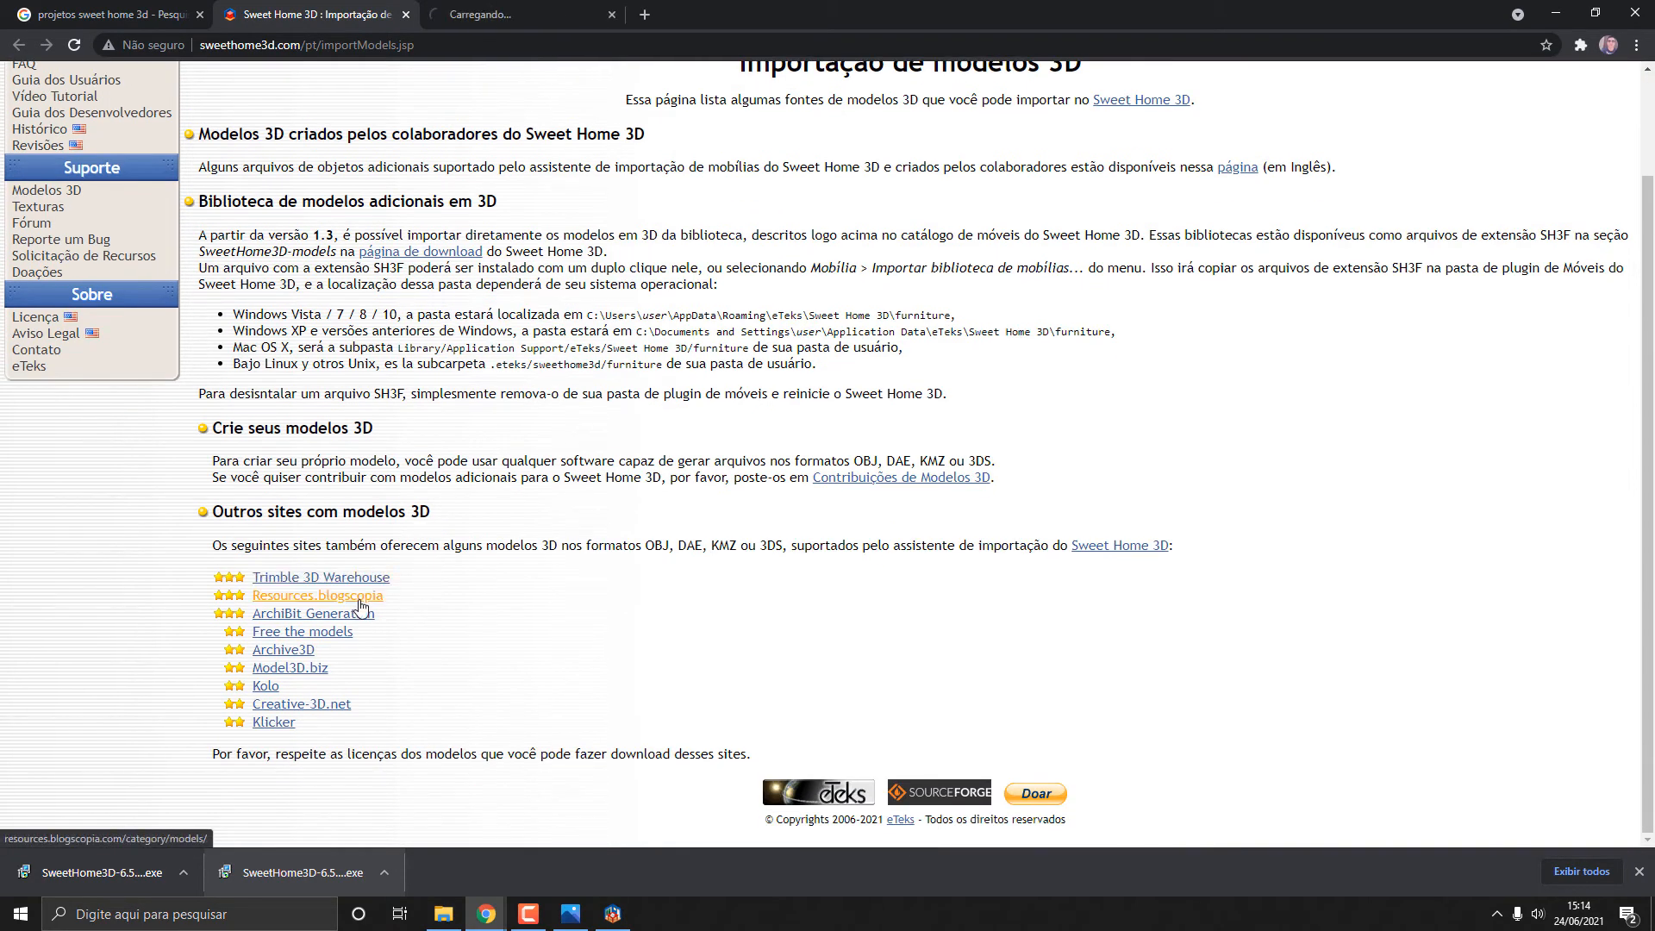
middle_click(354, 595)
middle_click(346, 616)
middle_click(332, 634)
middle_click(301, 651)
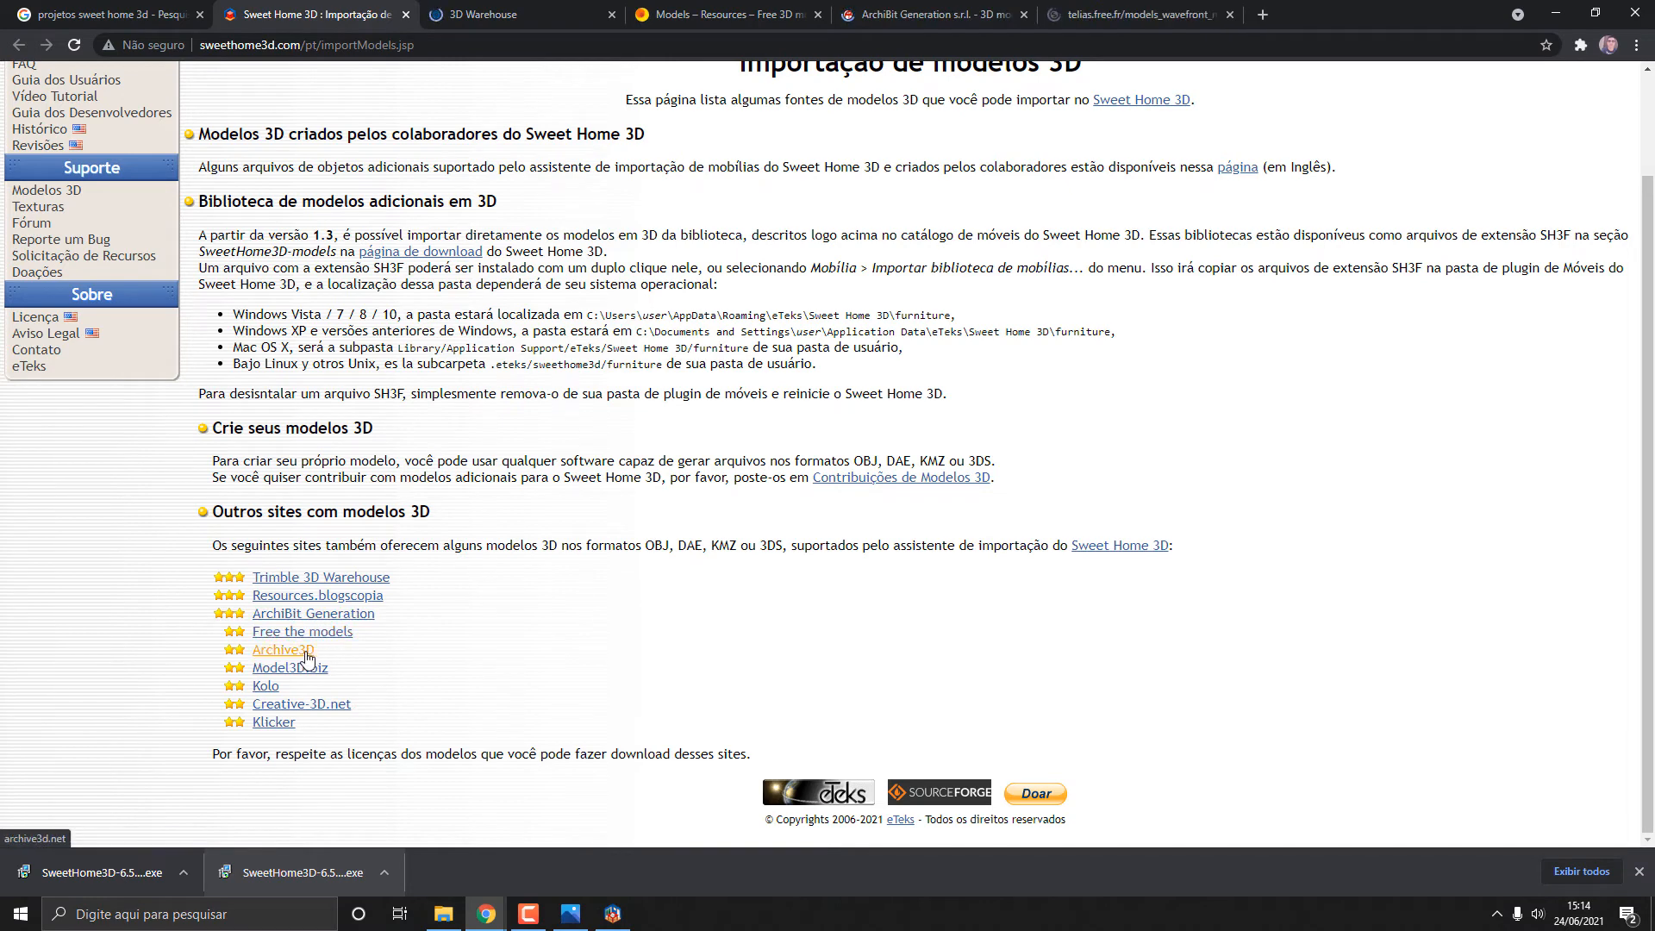
middle_click(272, 689)
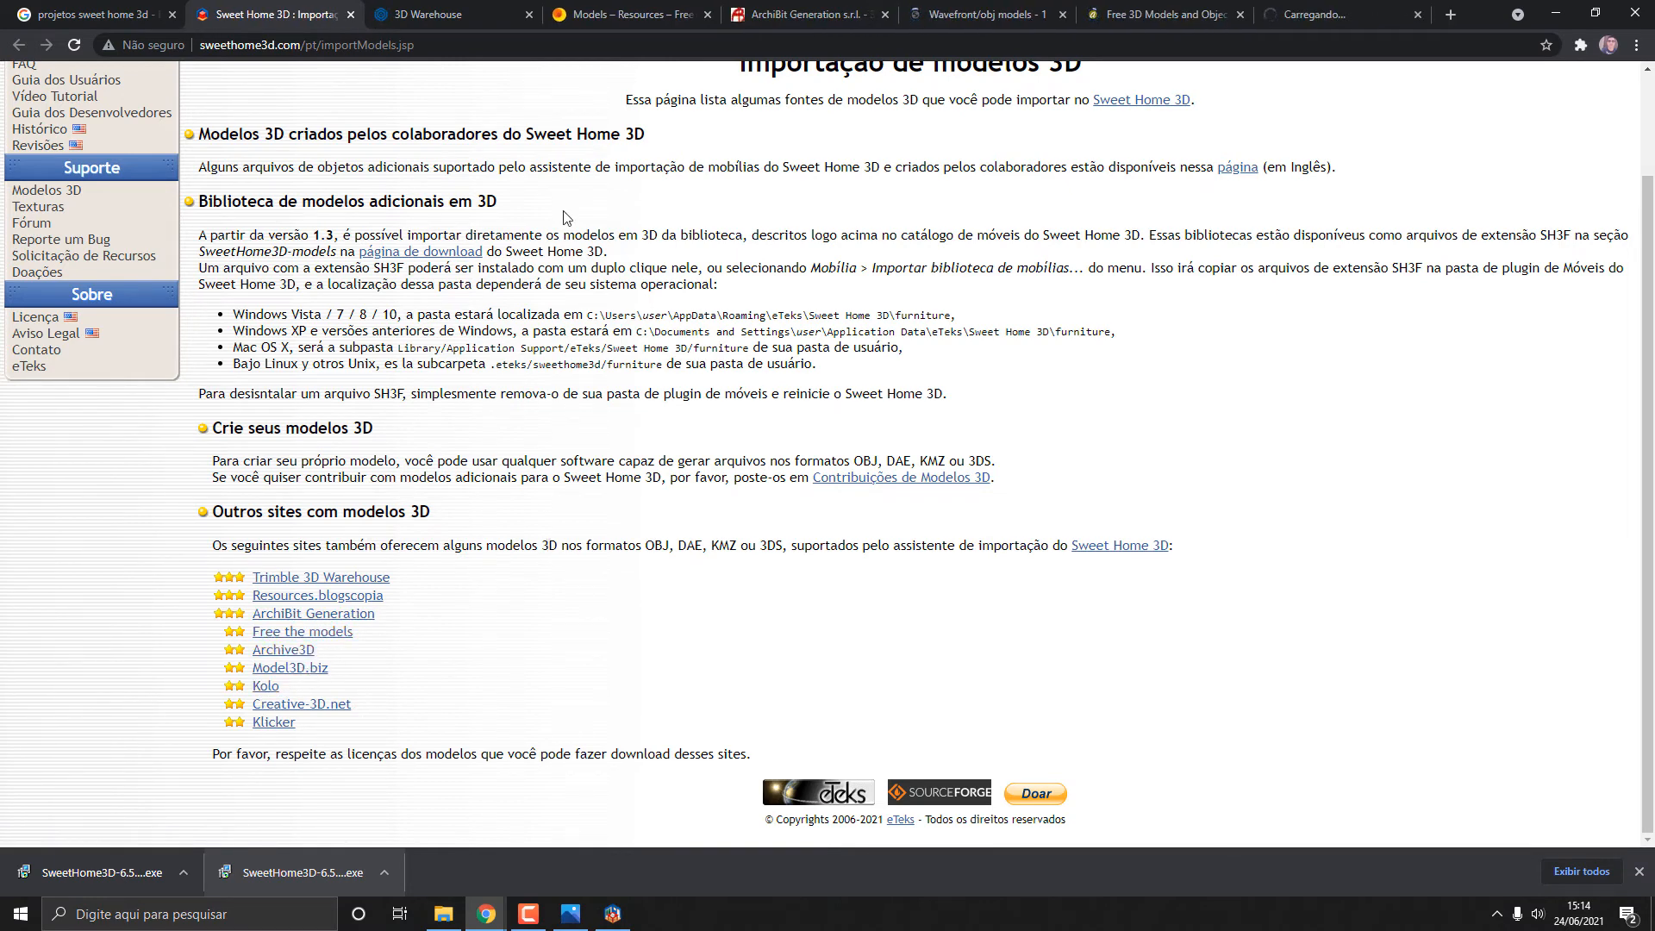
click(468, 9)
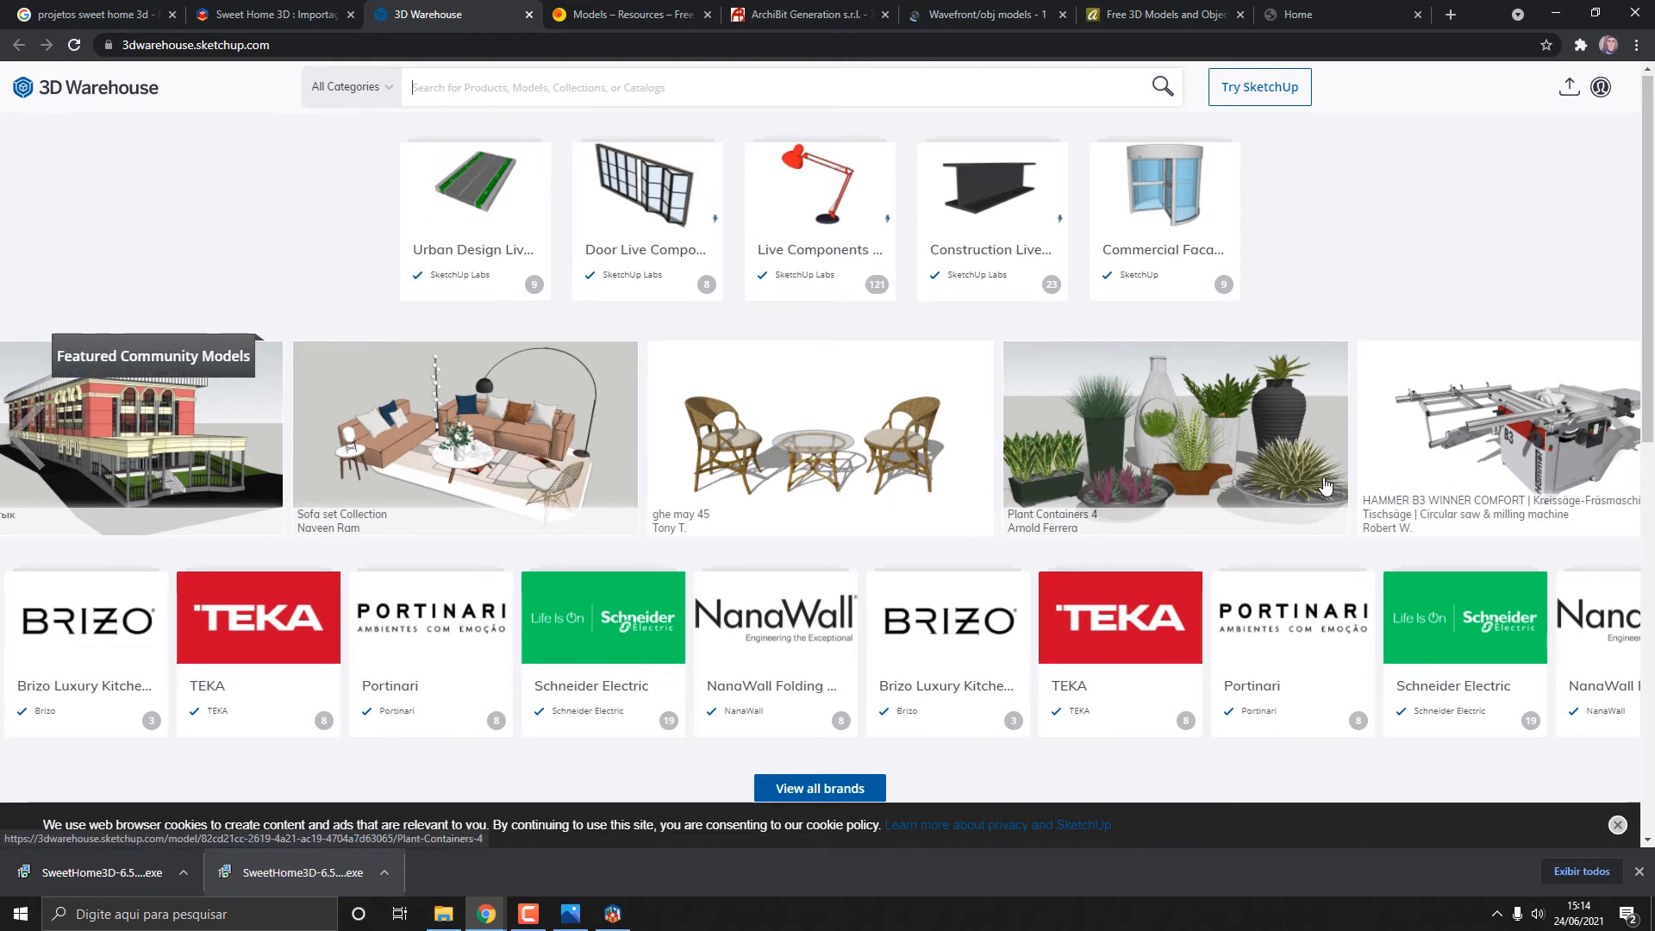
Browse the featured models and brands on the 3D Warehouse home page and close it.
scroll(893, 458, down, 3)
scroll(681, 457, down, 7)
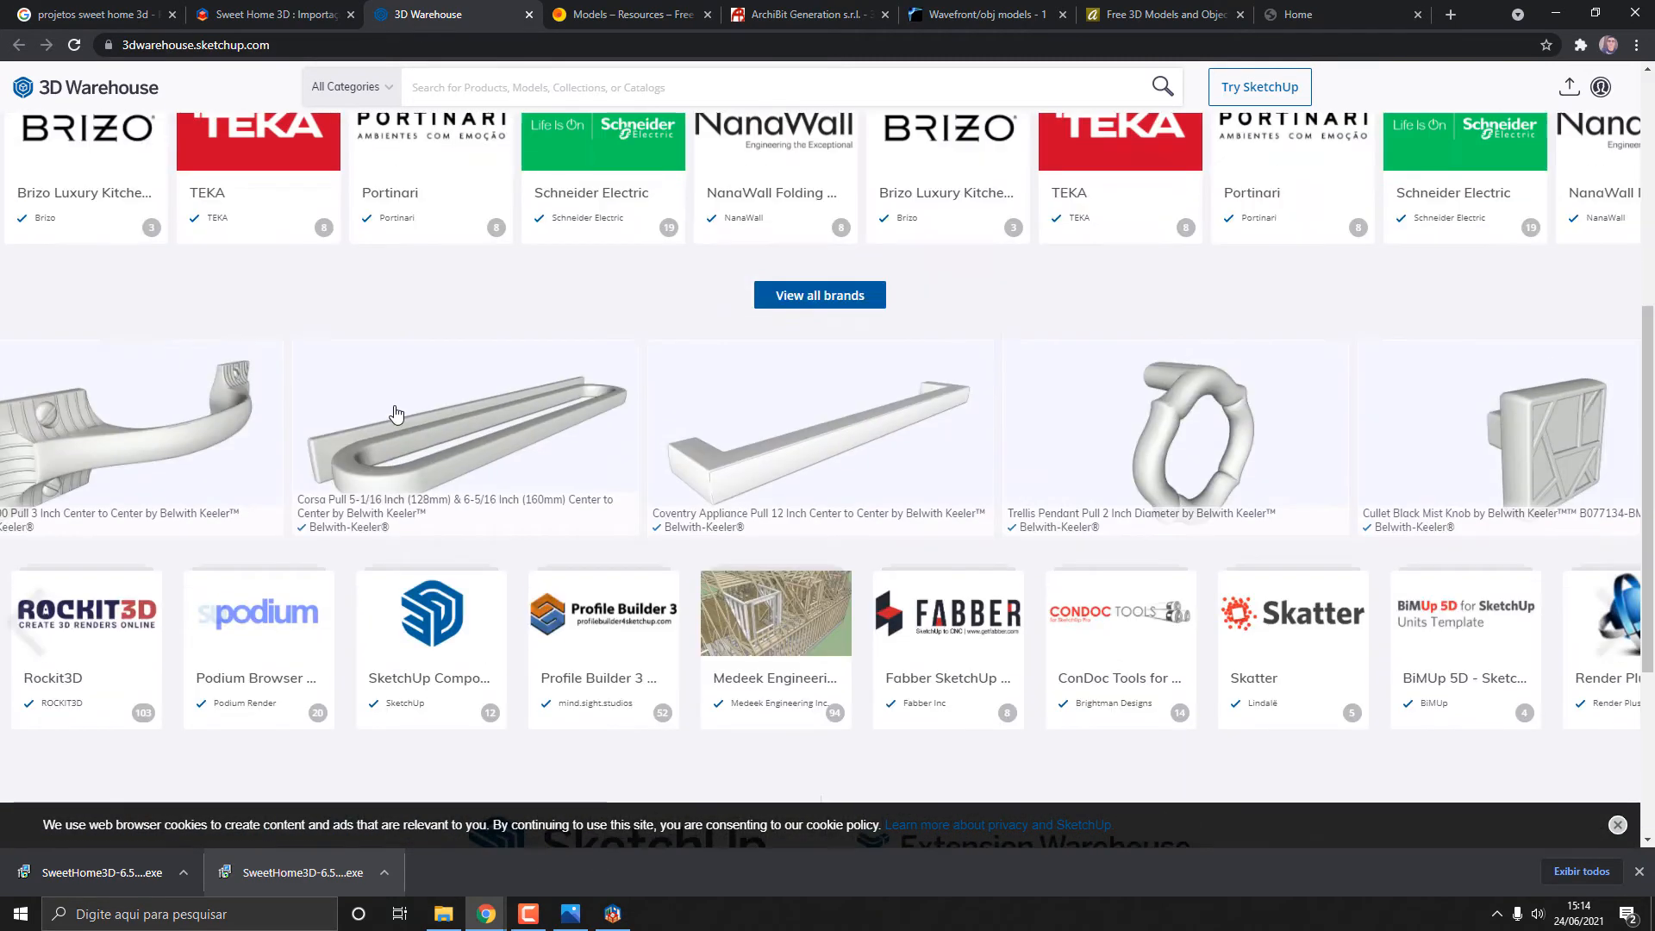
scroll(400, 452, up, 4)
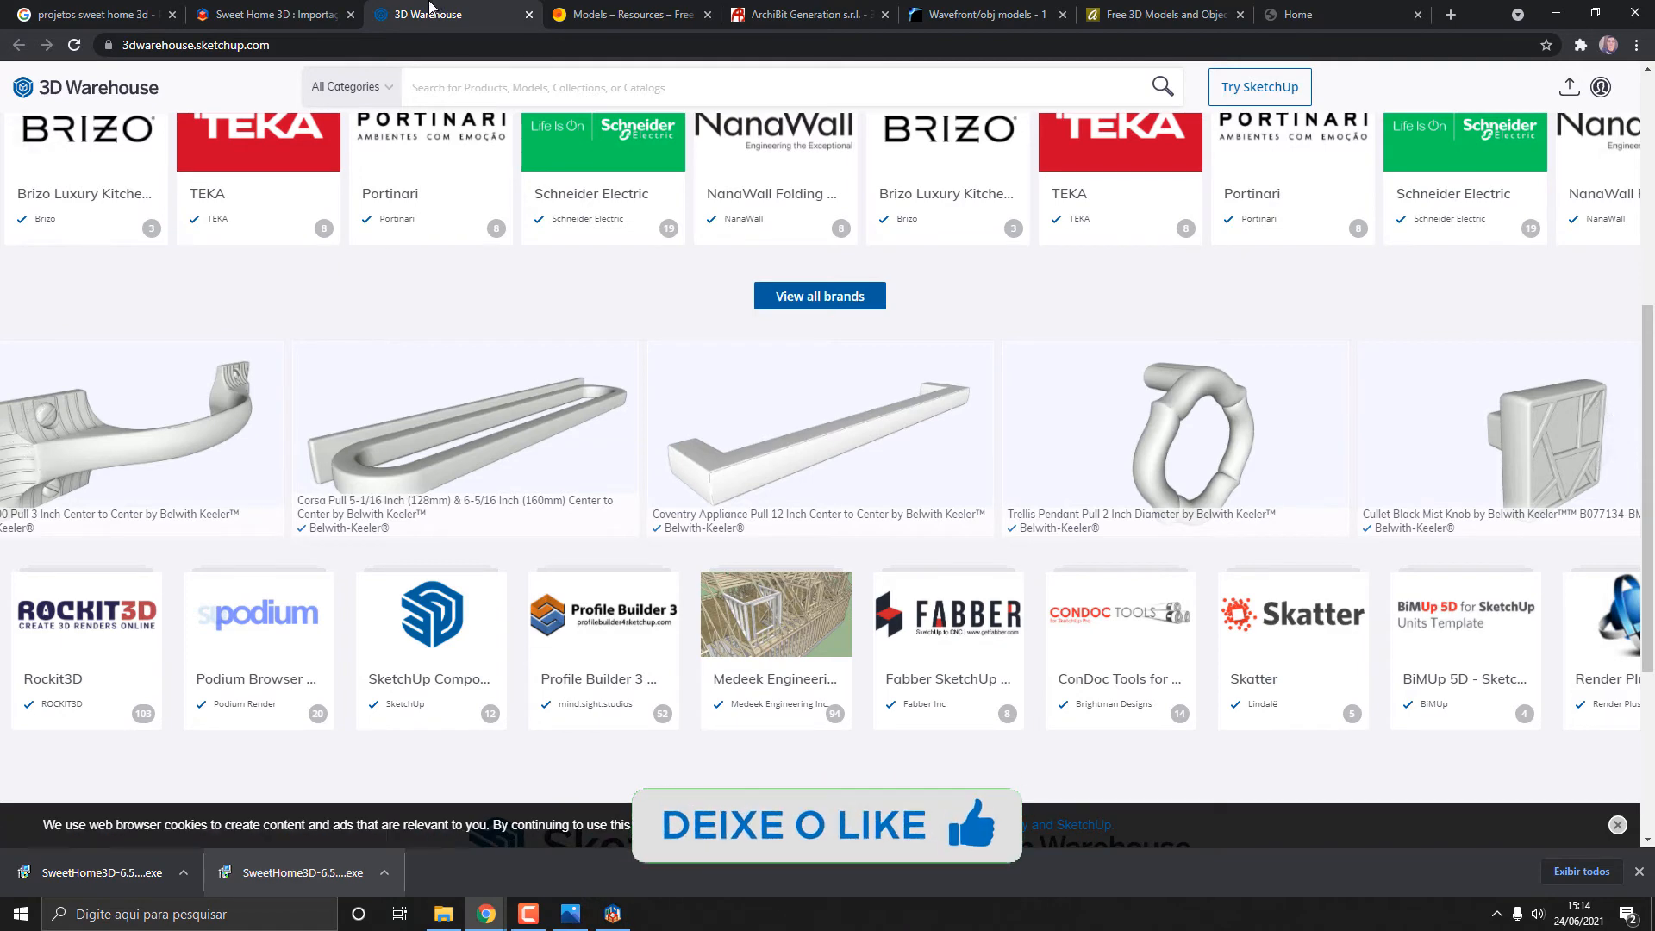
key(ctrl+w)
View the Bathroom4 model's download formats on Resources.blogscopia, and close the model site tabs until only Kolo's remains.
scroll(689, 540, down, 9)
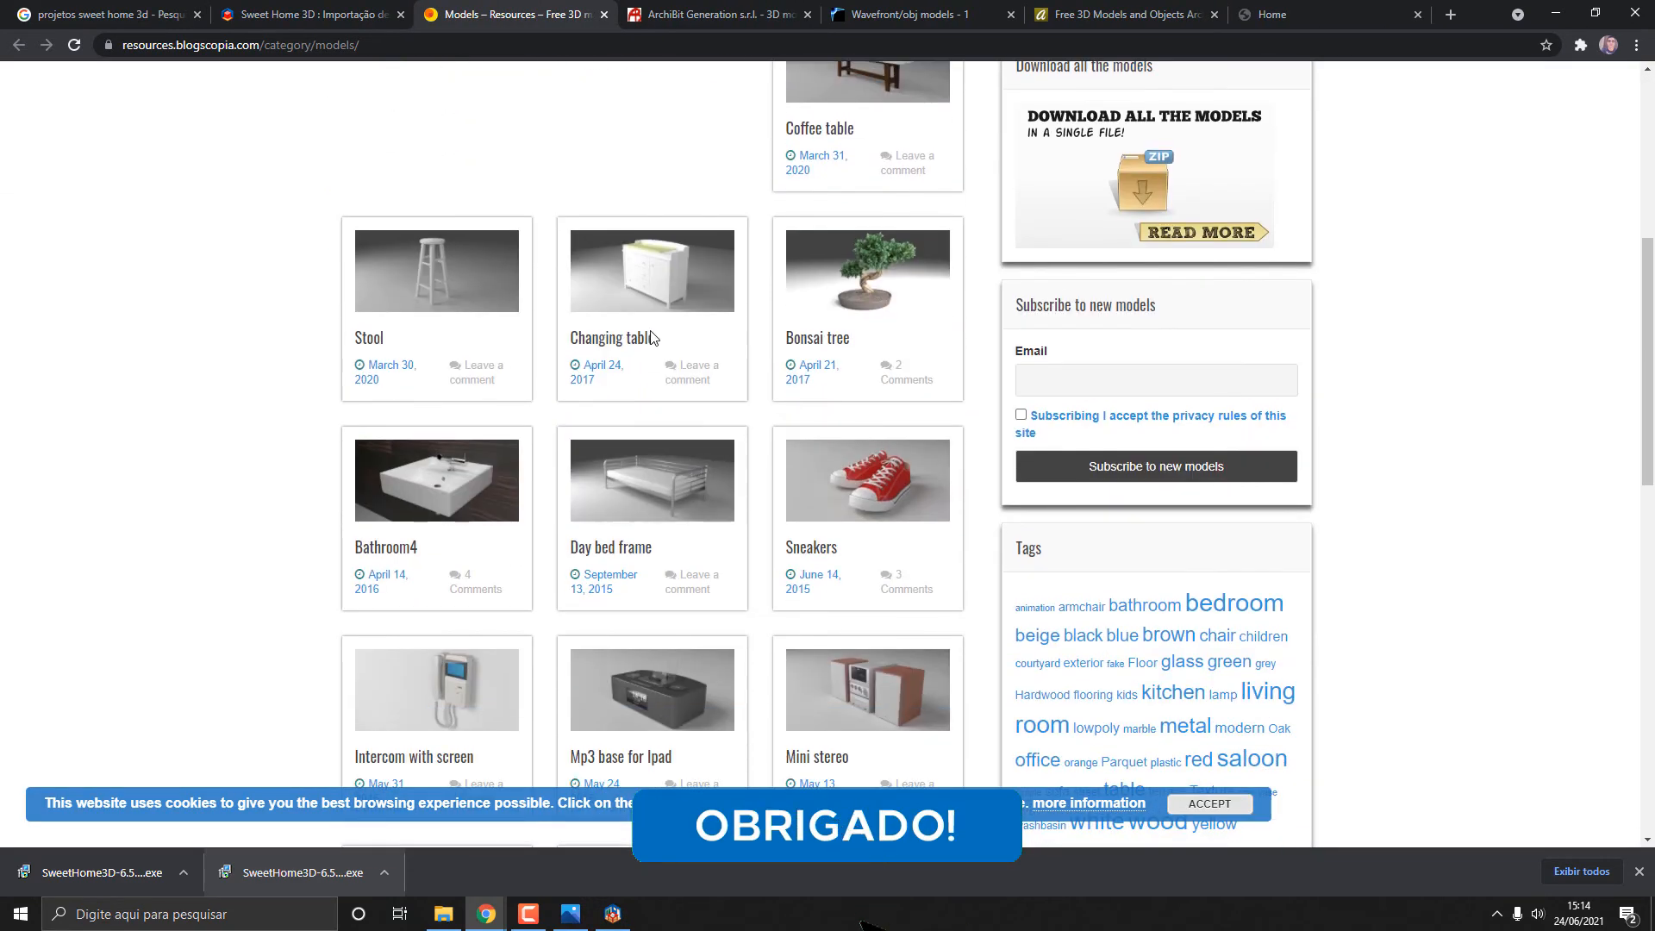
click(431, 244)
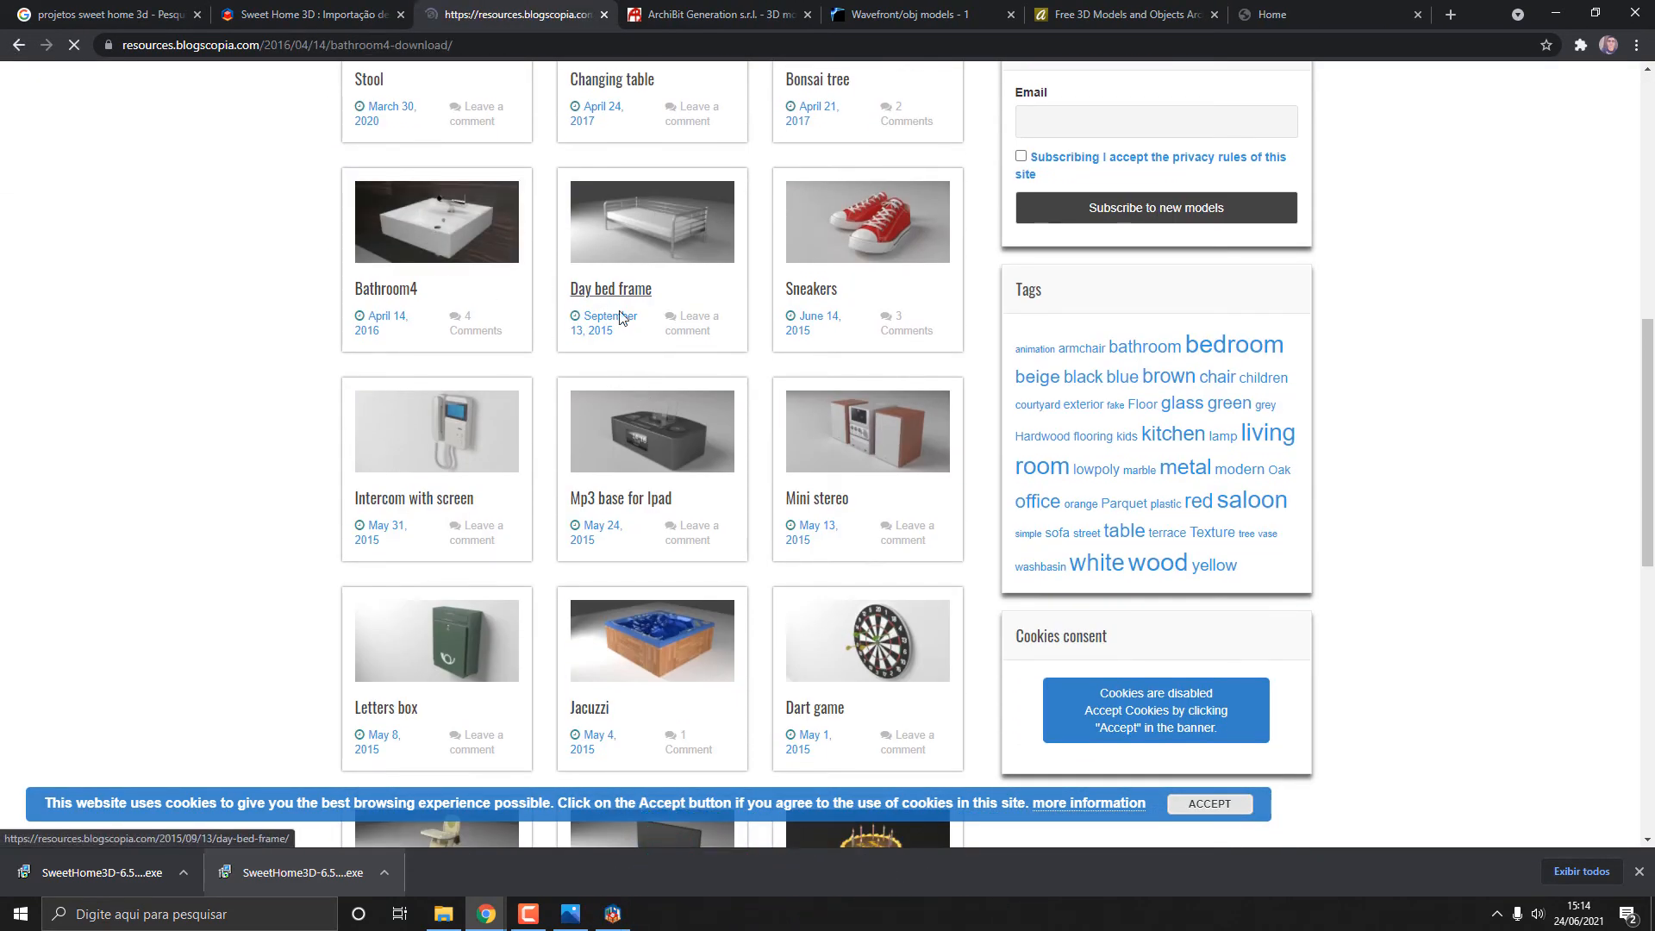
scroll(552, 610, down, 1)
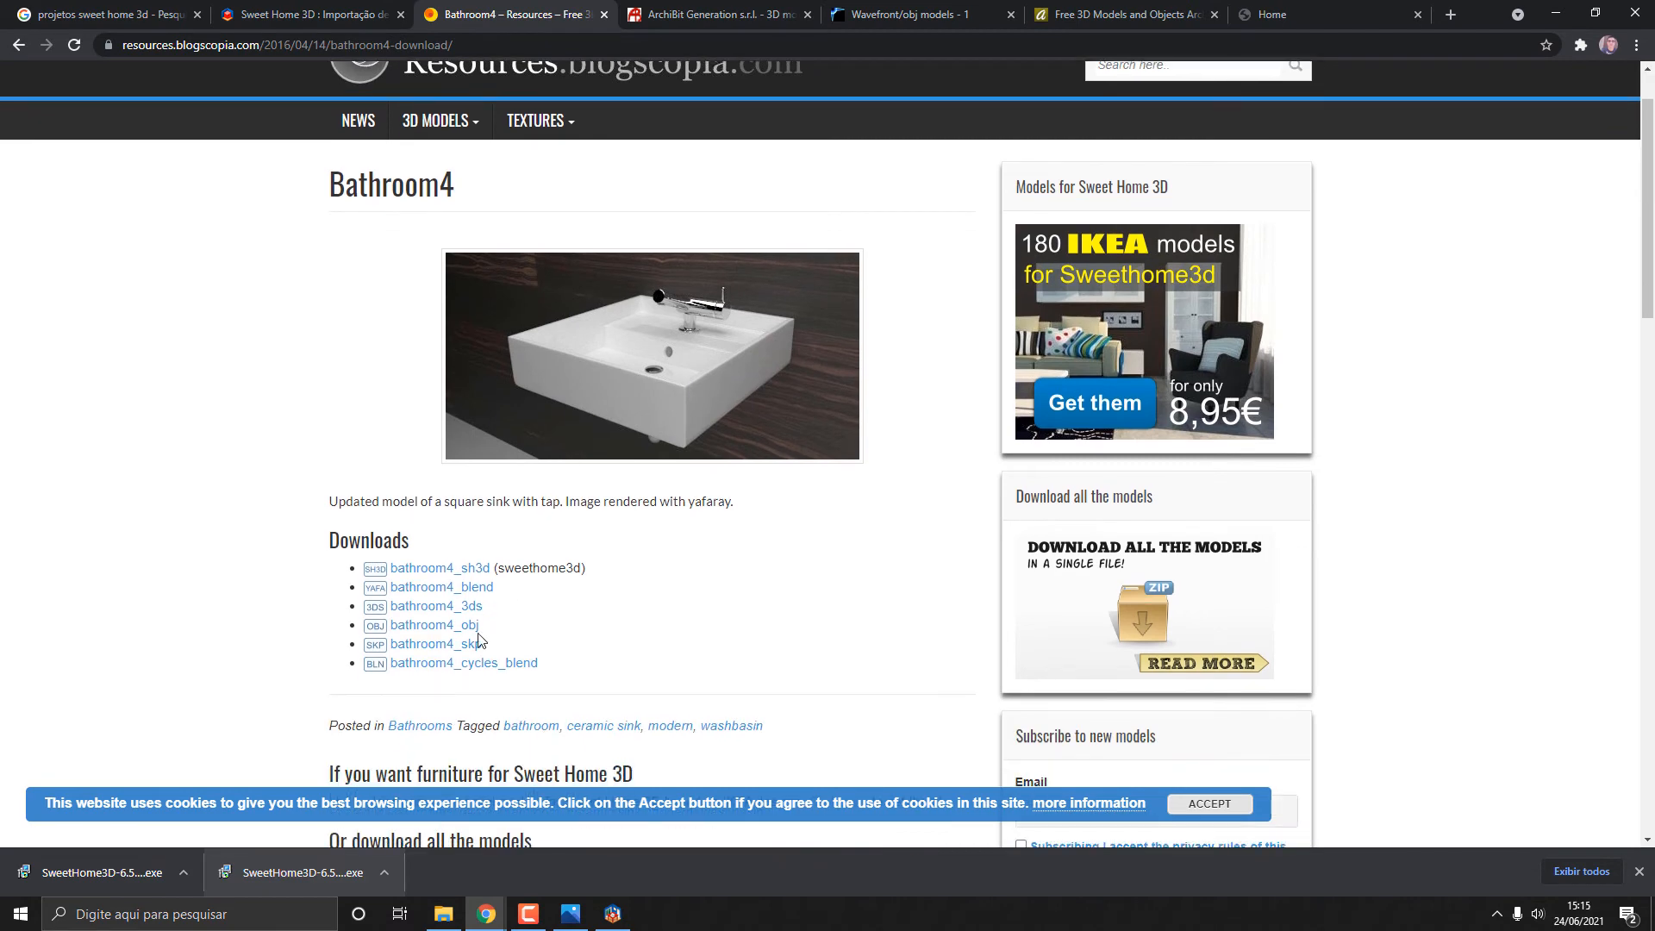
key(ctrl+w)
key(ctrl+w)
key(ctrl+w)
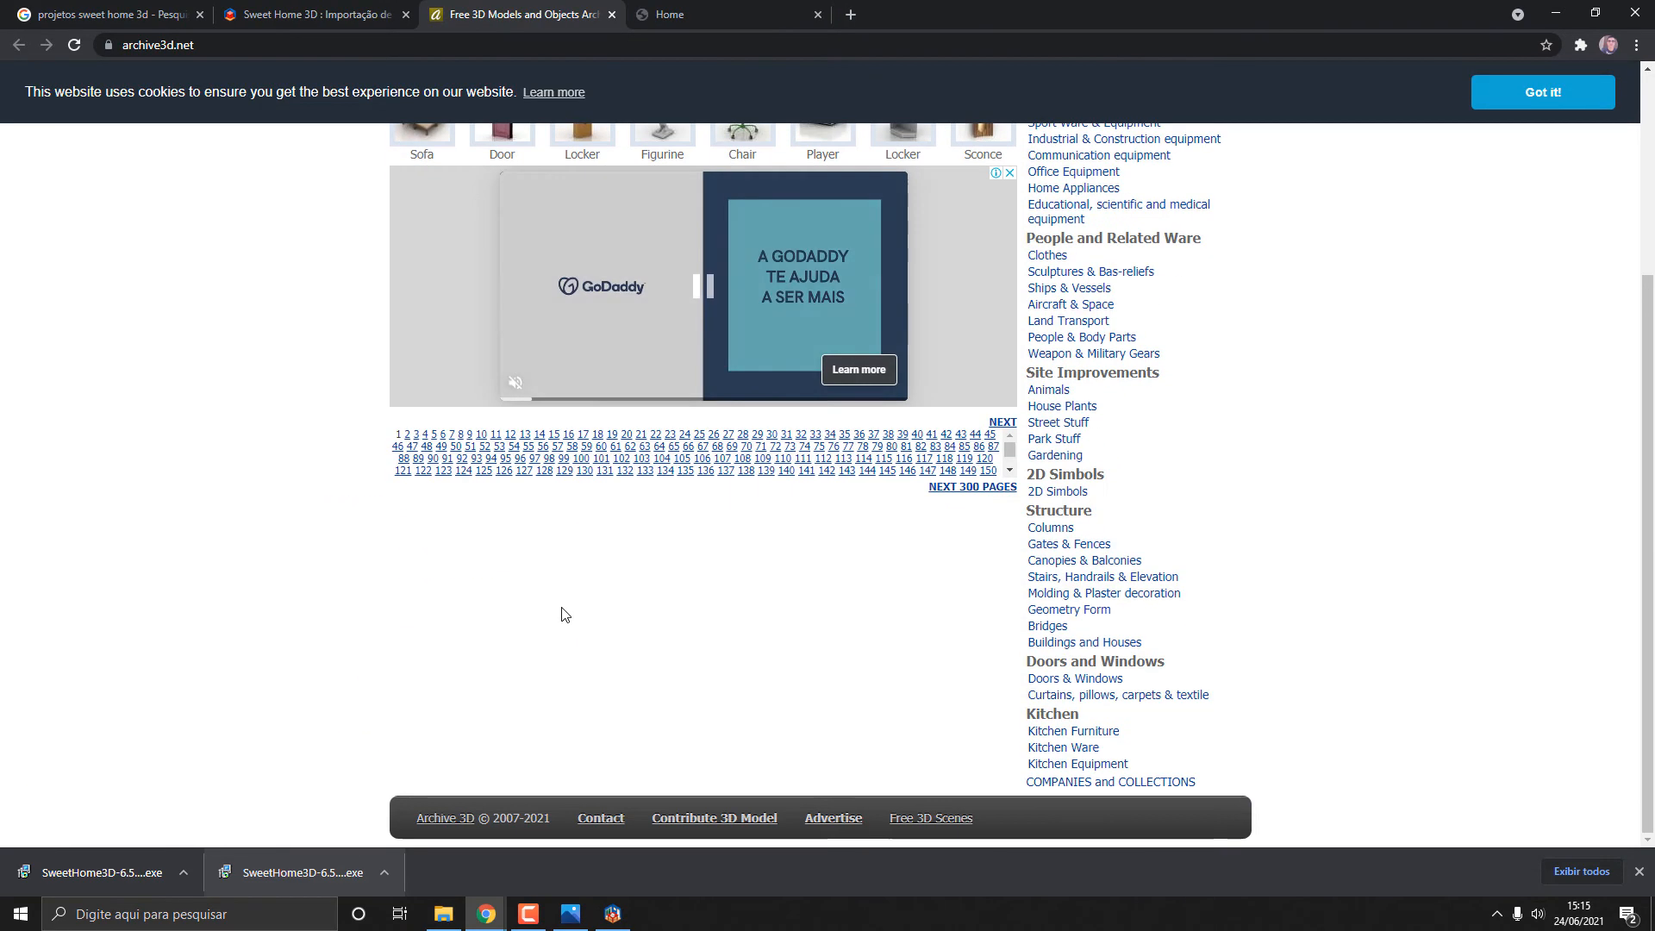
key(ctrl+w)
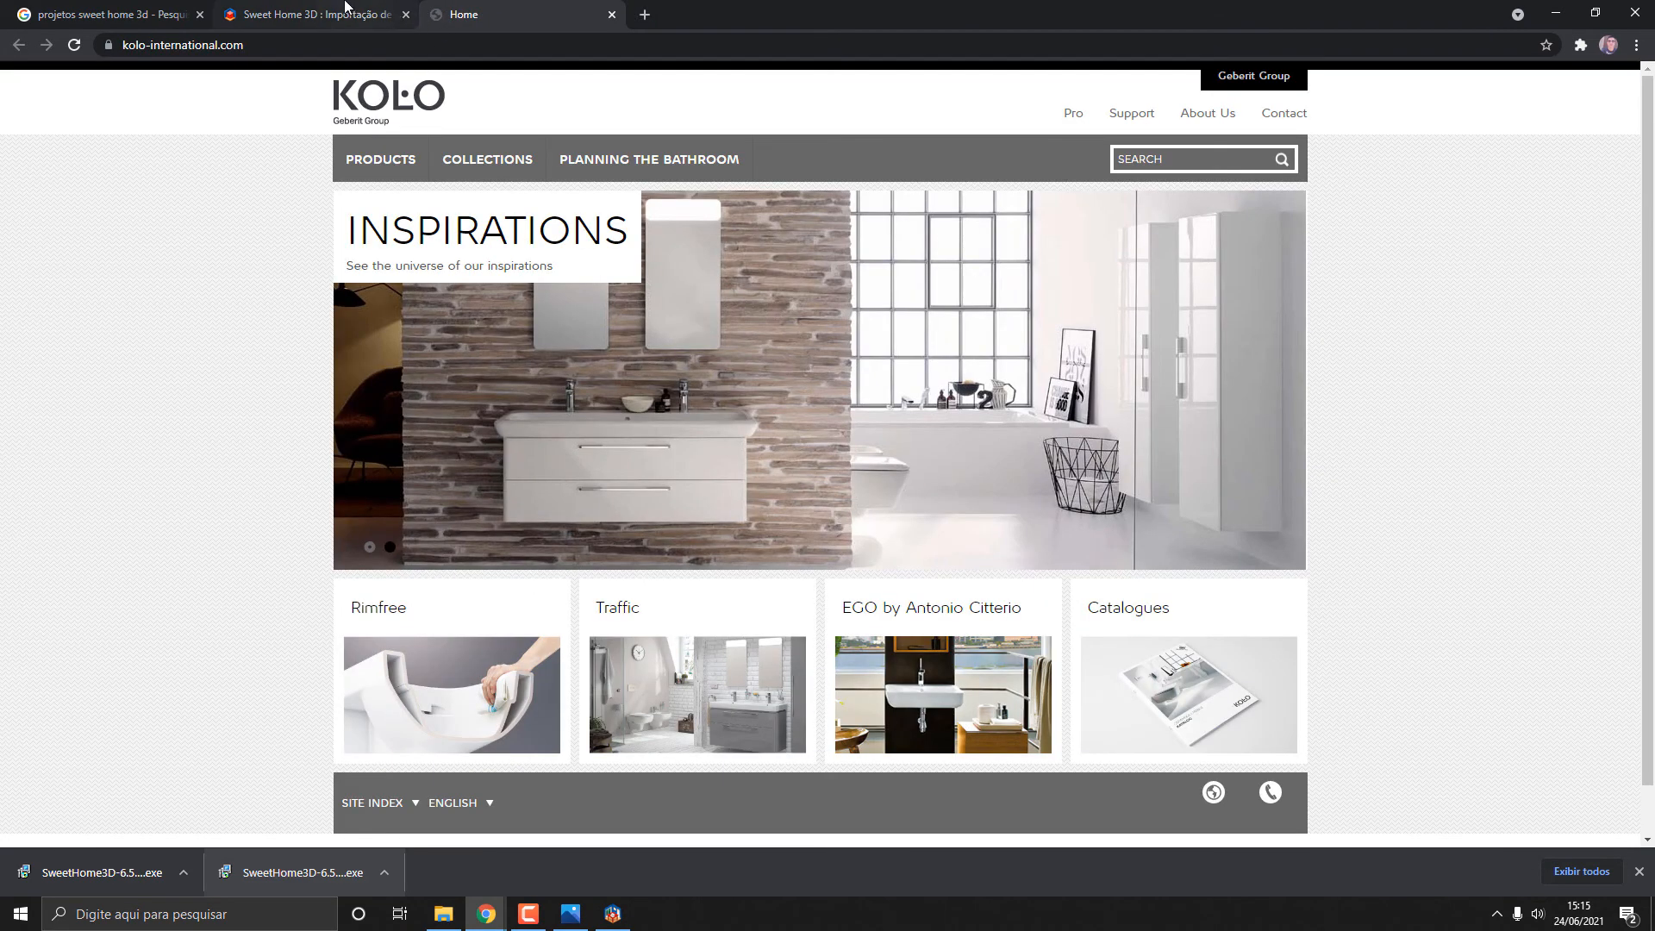
Switch to Sweet Home 3D and load cama_casal_twiggy_tok_stok.kmz from the Novos folder in Edição into the furniture import assistant.
click(612, 914)
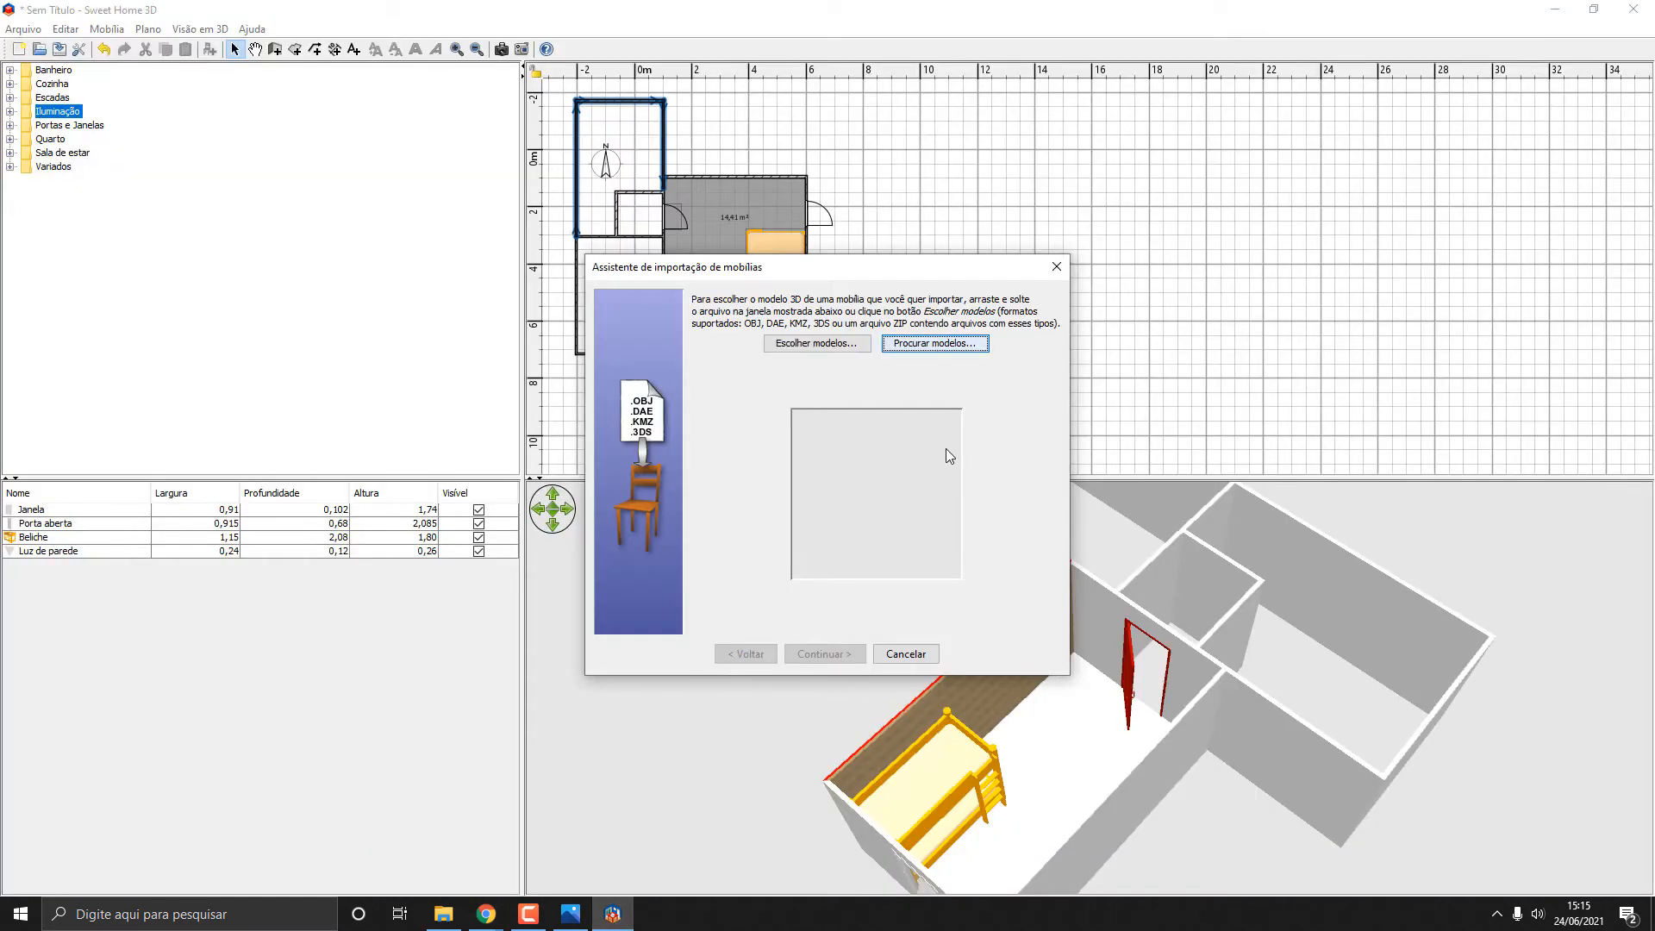
click(838, 346)
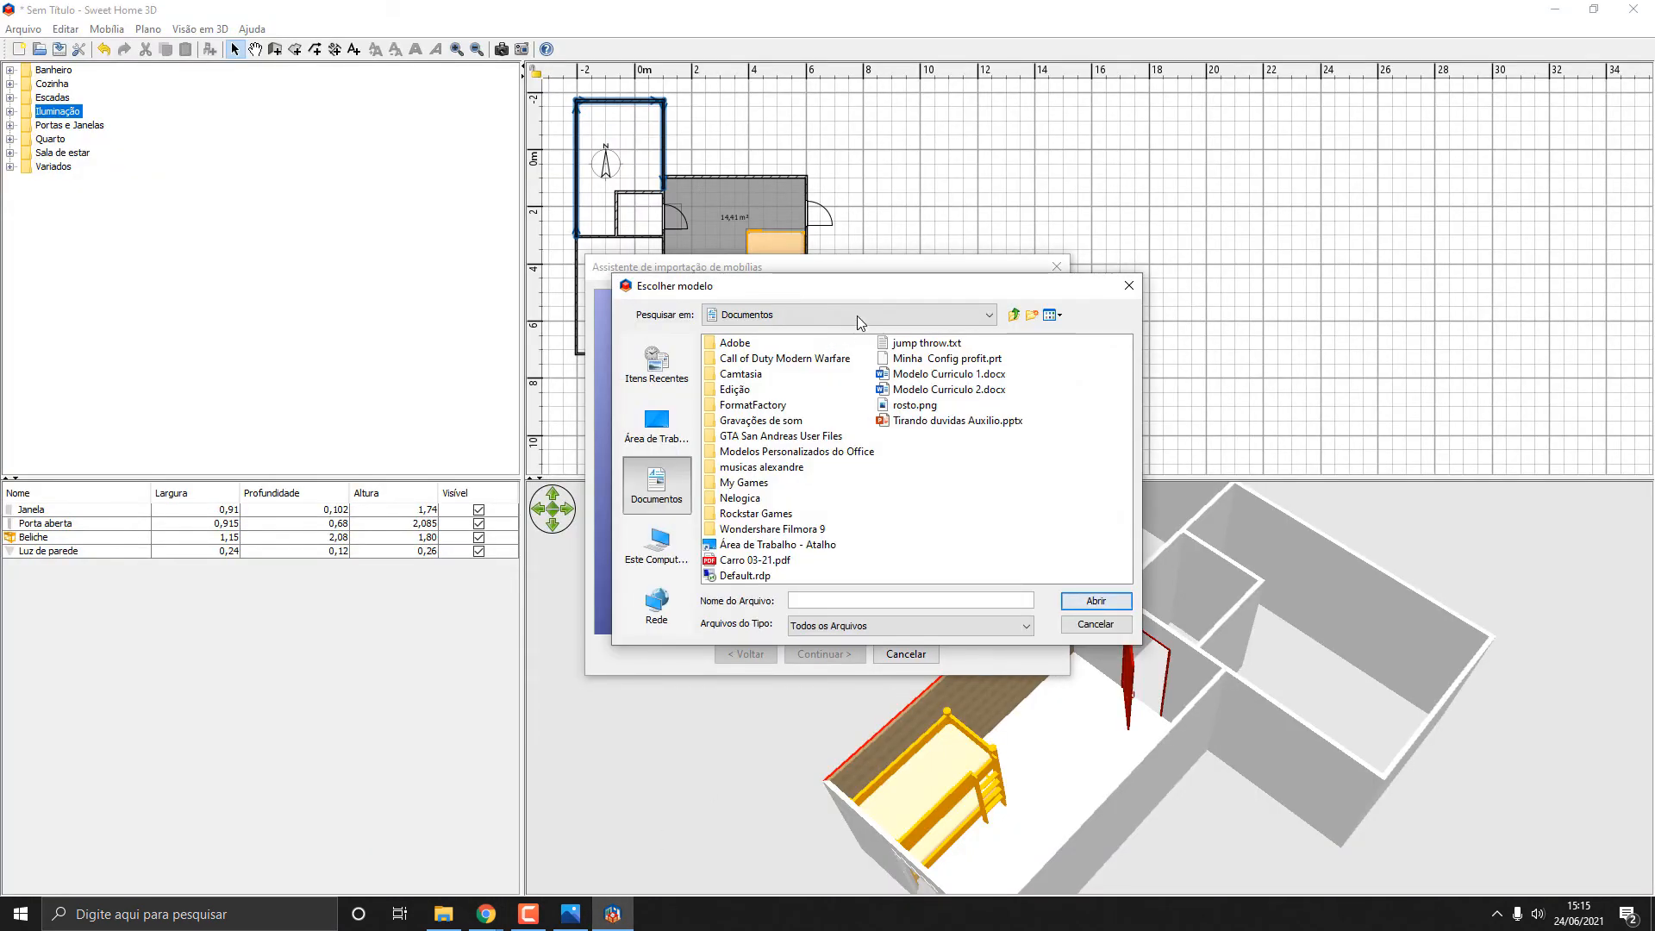
click(745, 390)
double_click(744, 390)
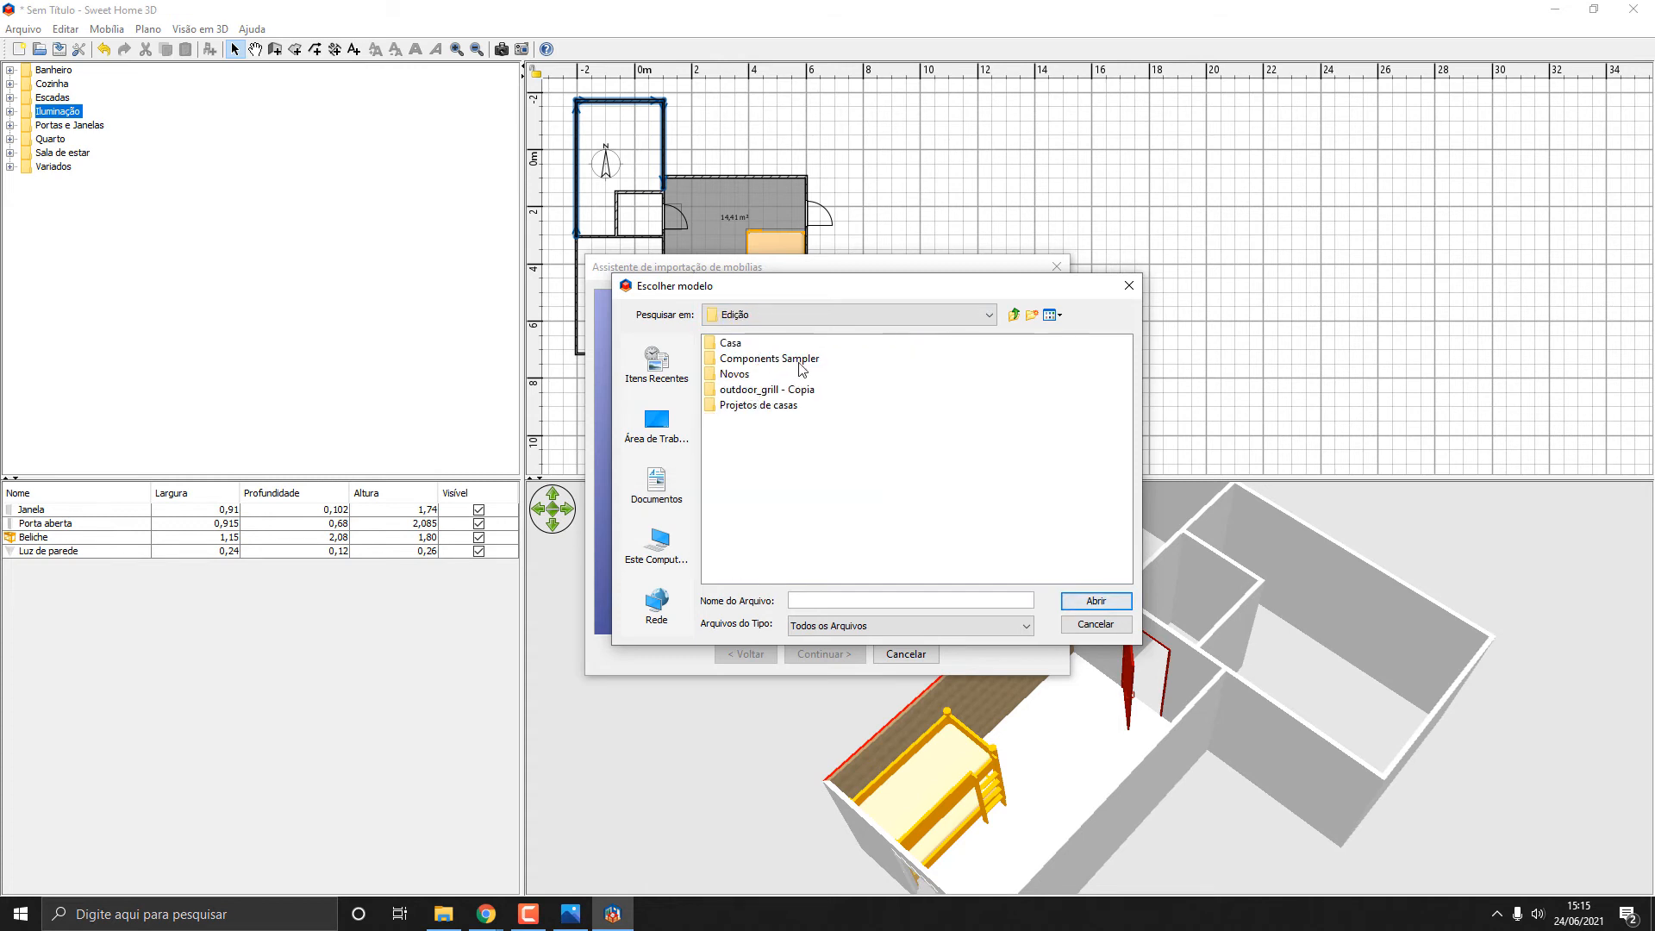
double_click(748, 392)
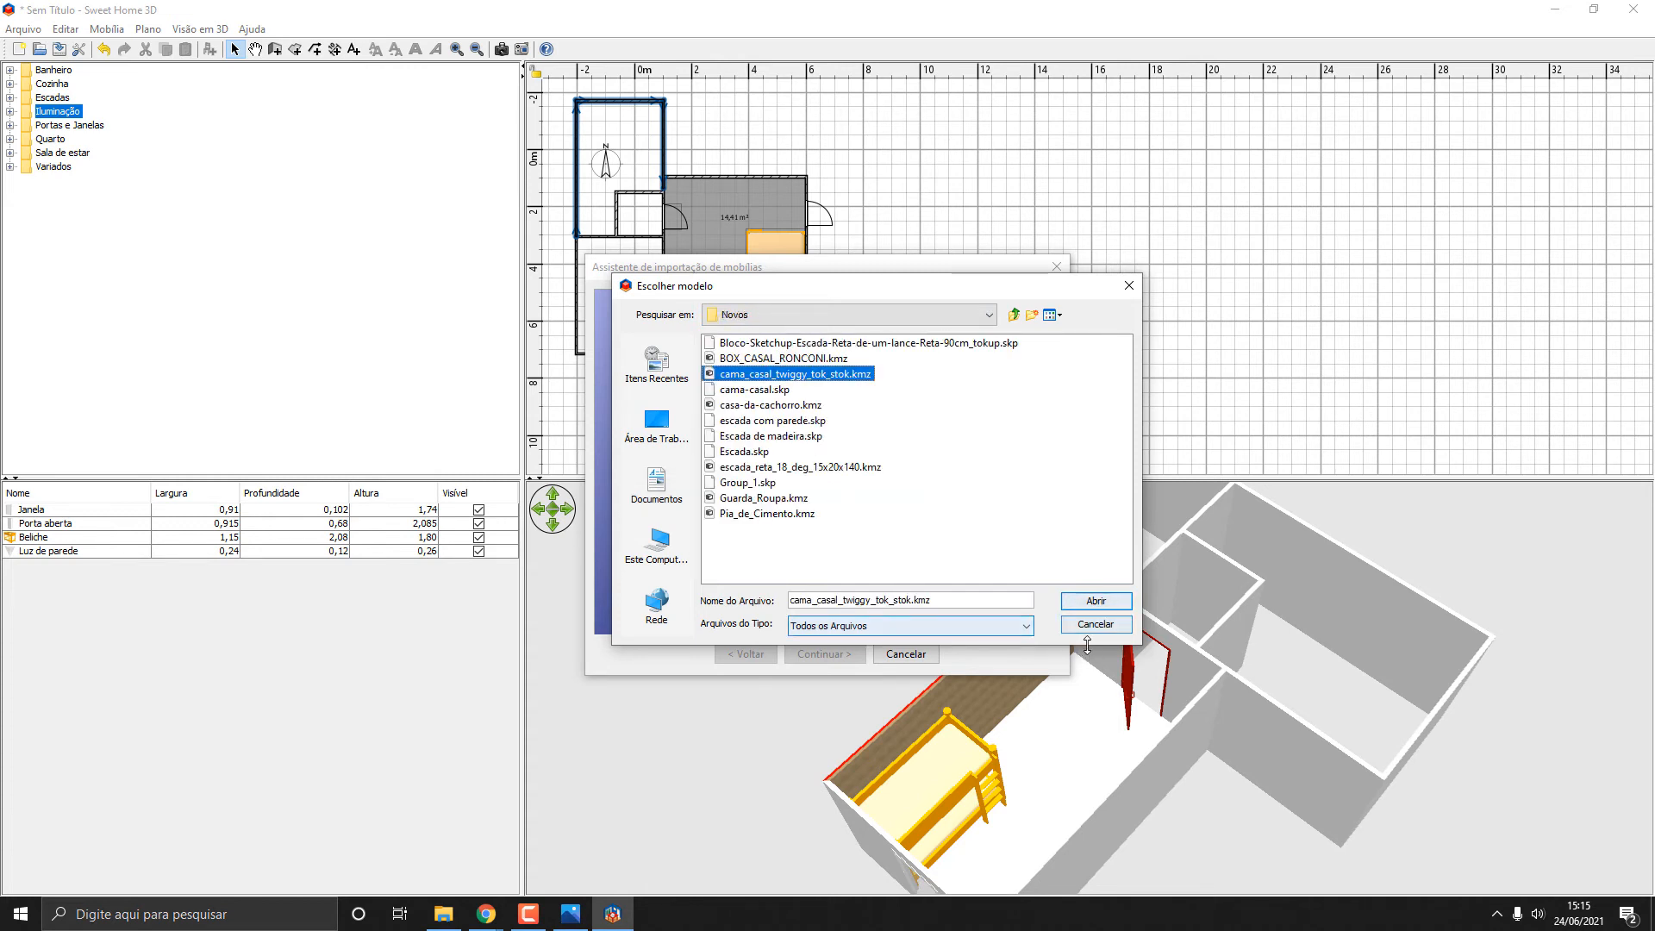
click(1096, 601)
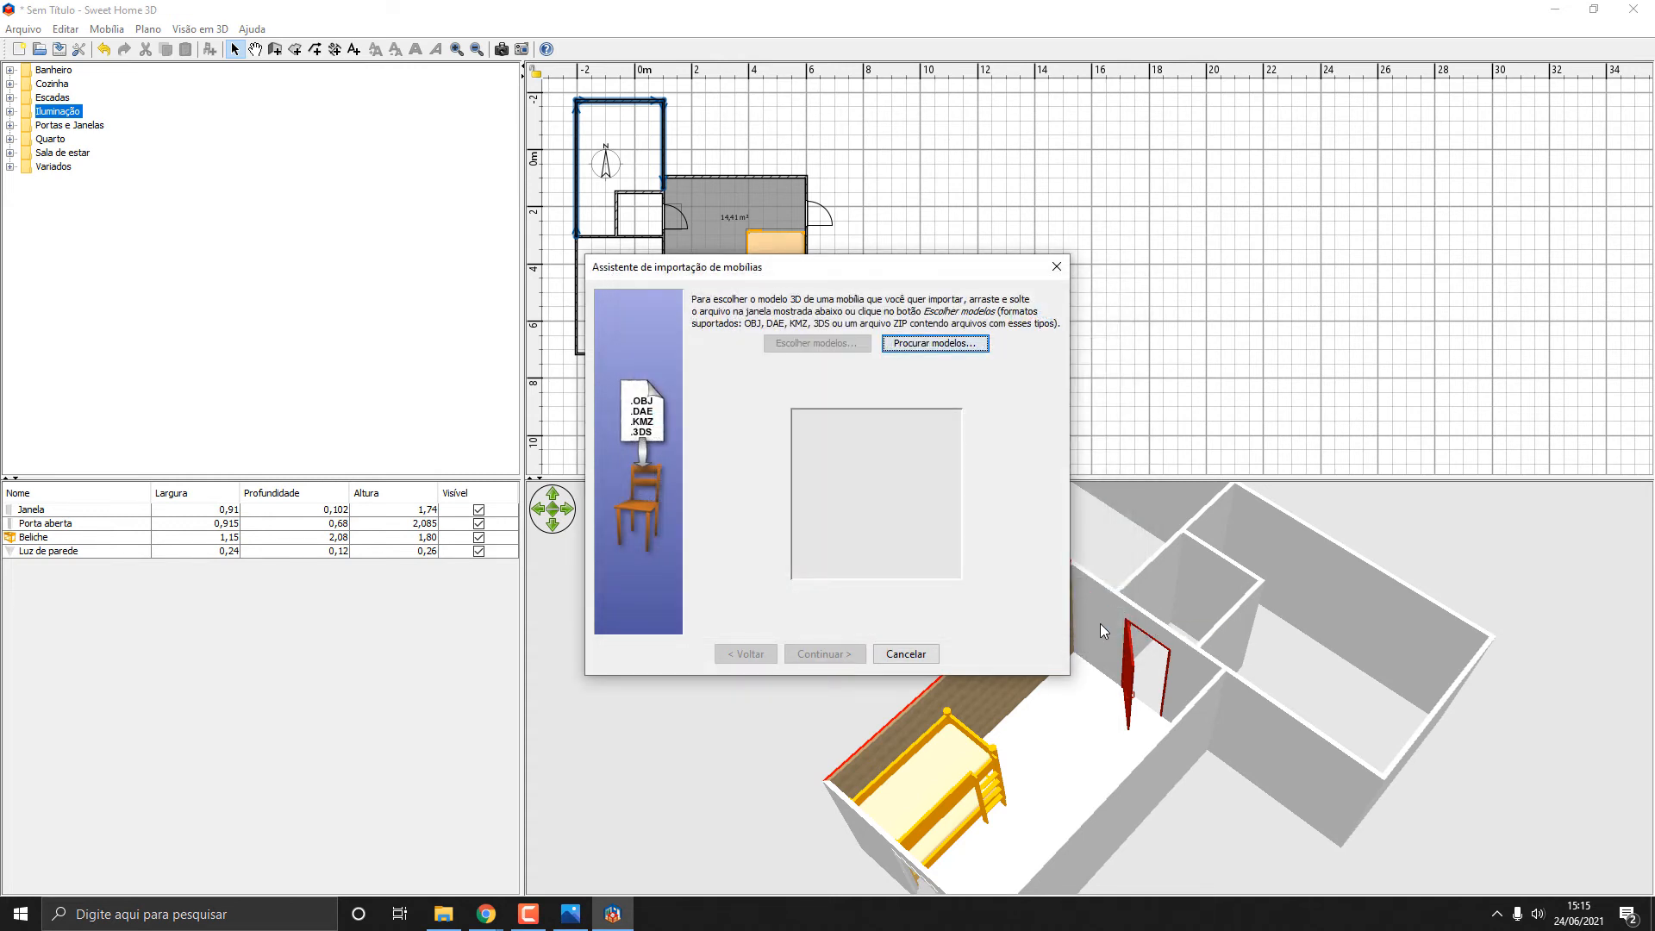
Inspect the double bed model's preview and orientation views, and cancel the furniture import.
drag(886, 509, 962, 524)
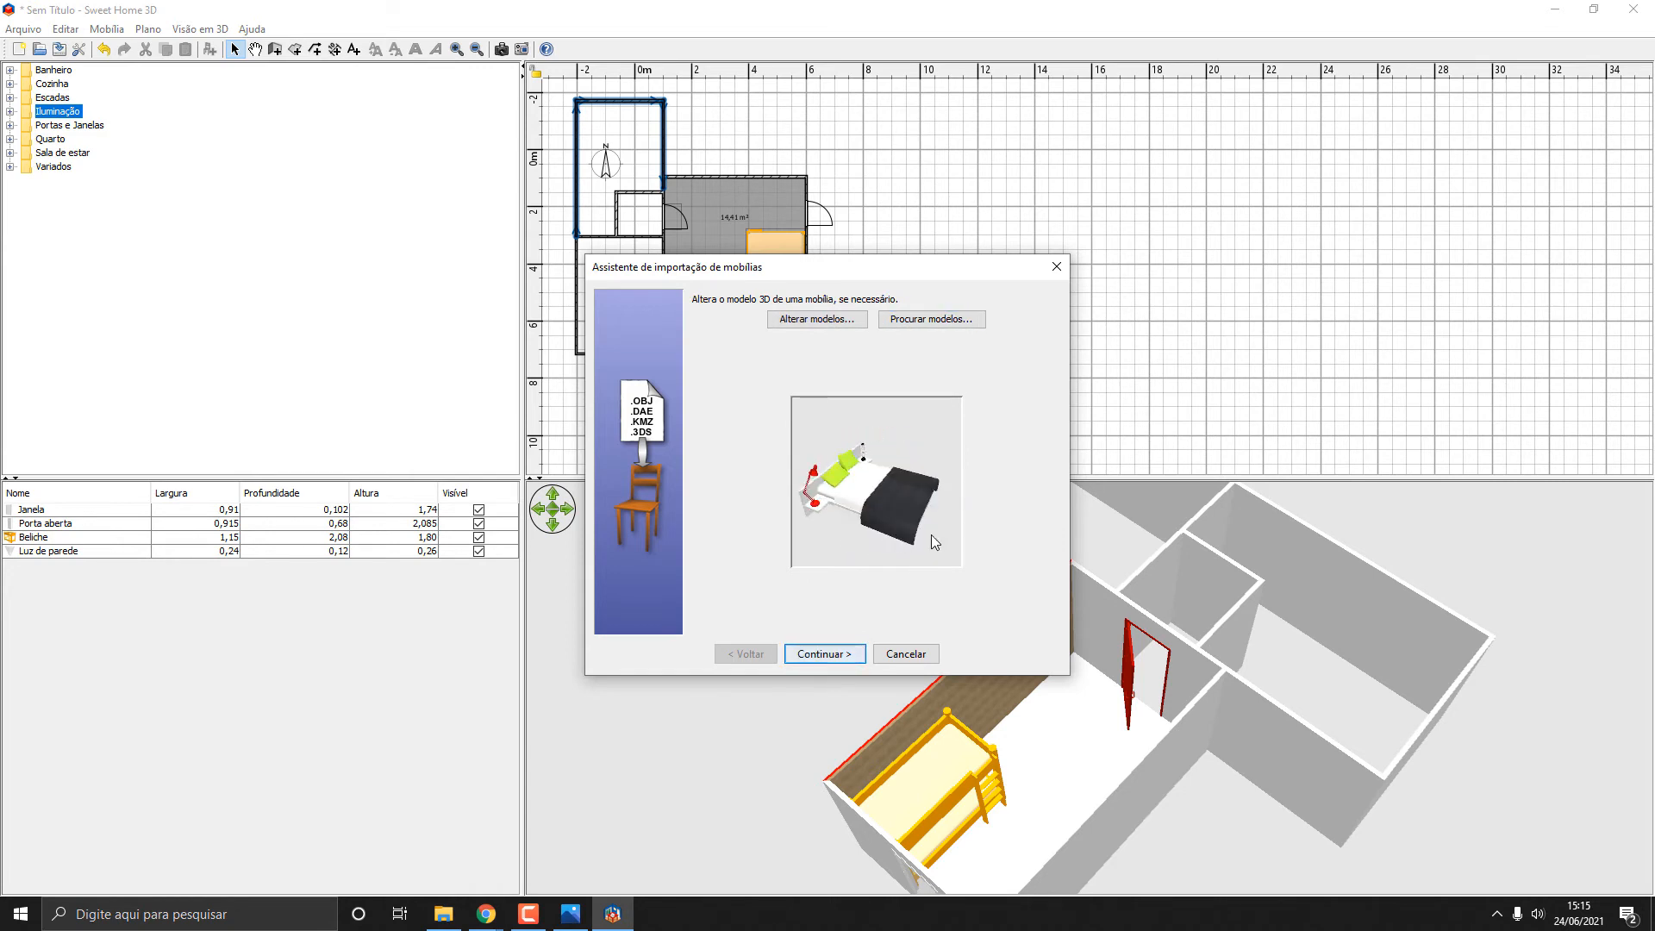
click(843, 657)
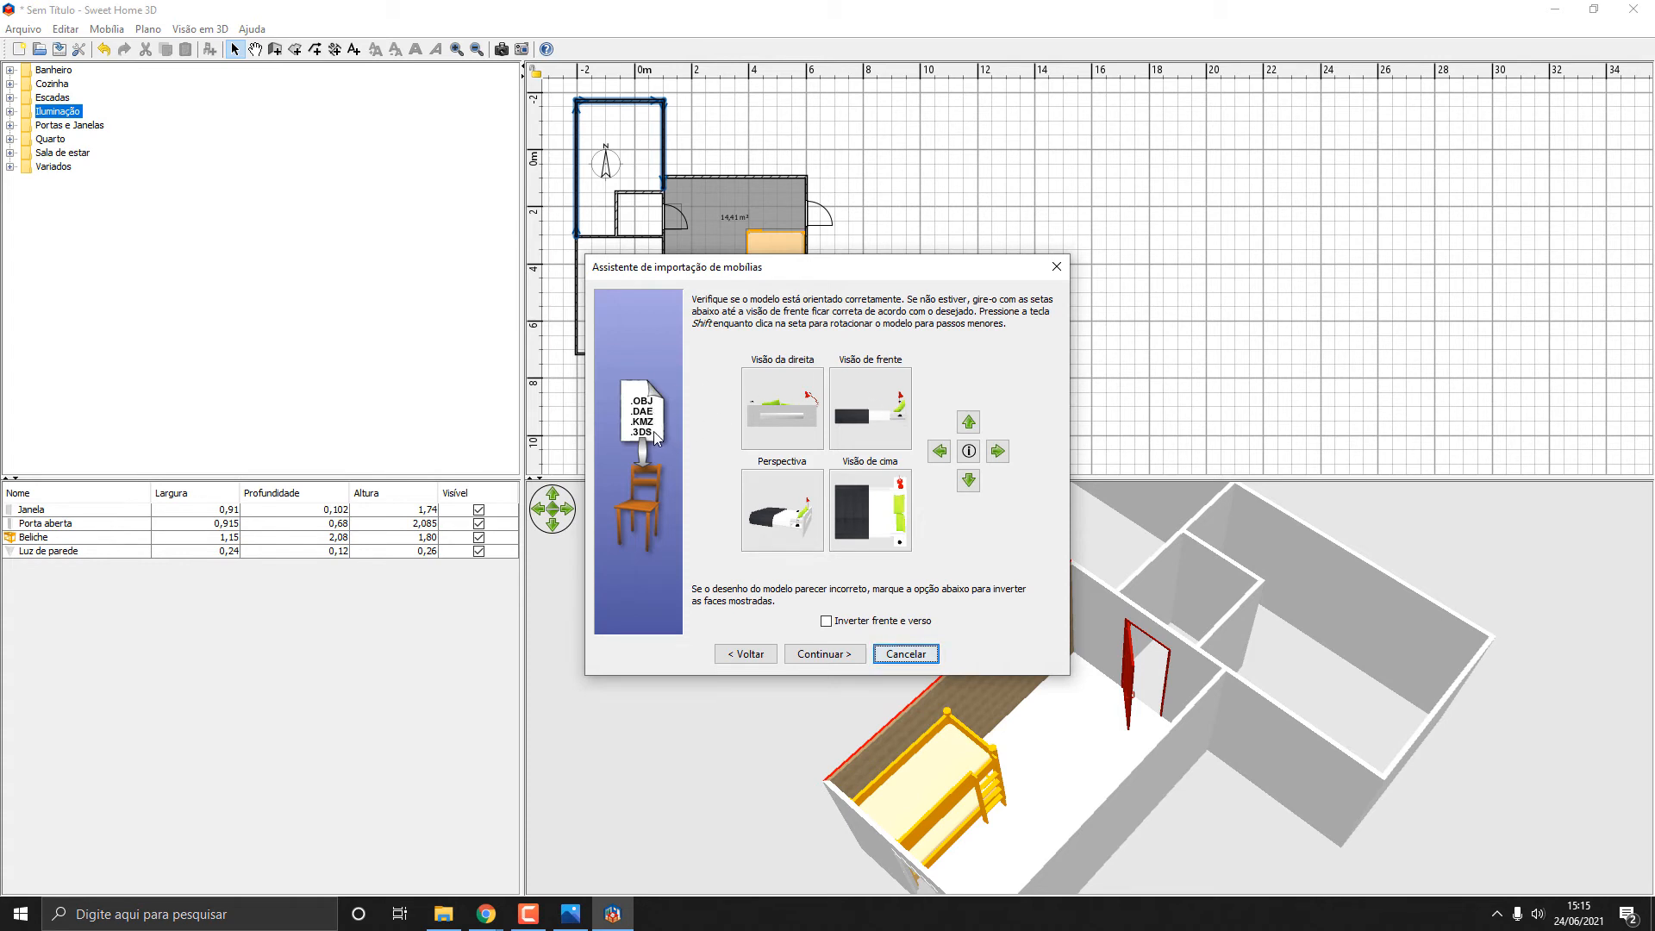
click(907, 656)
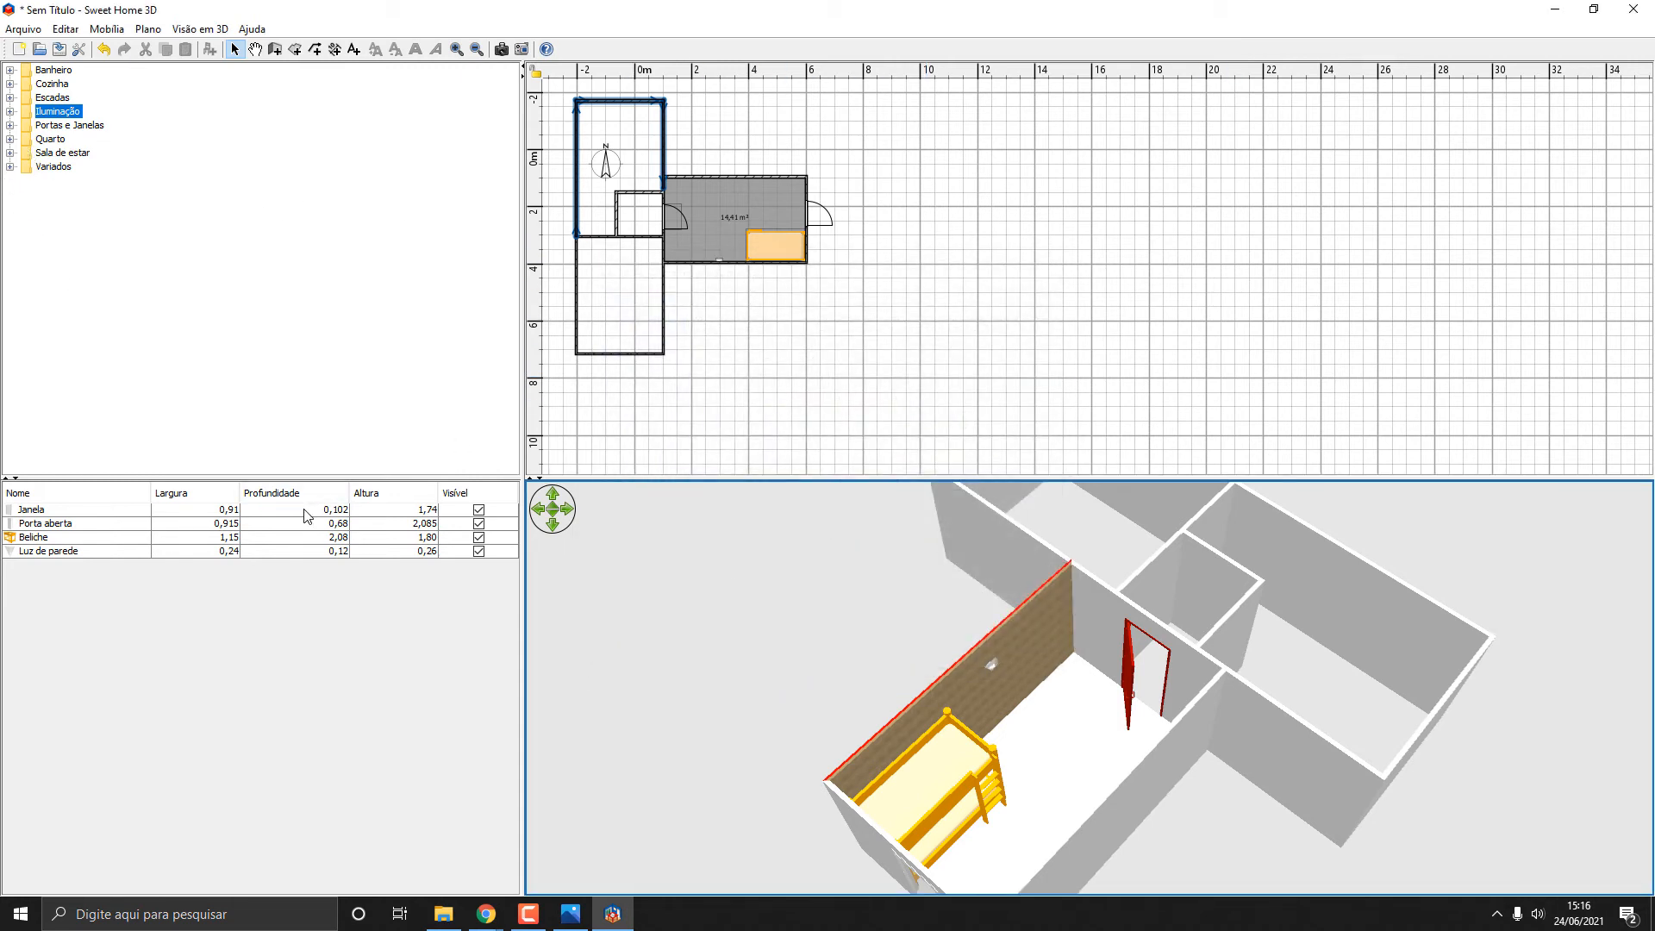
click(106, 30)
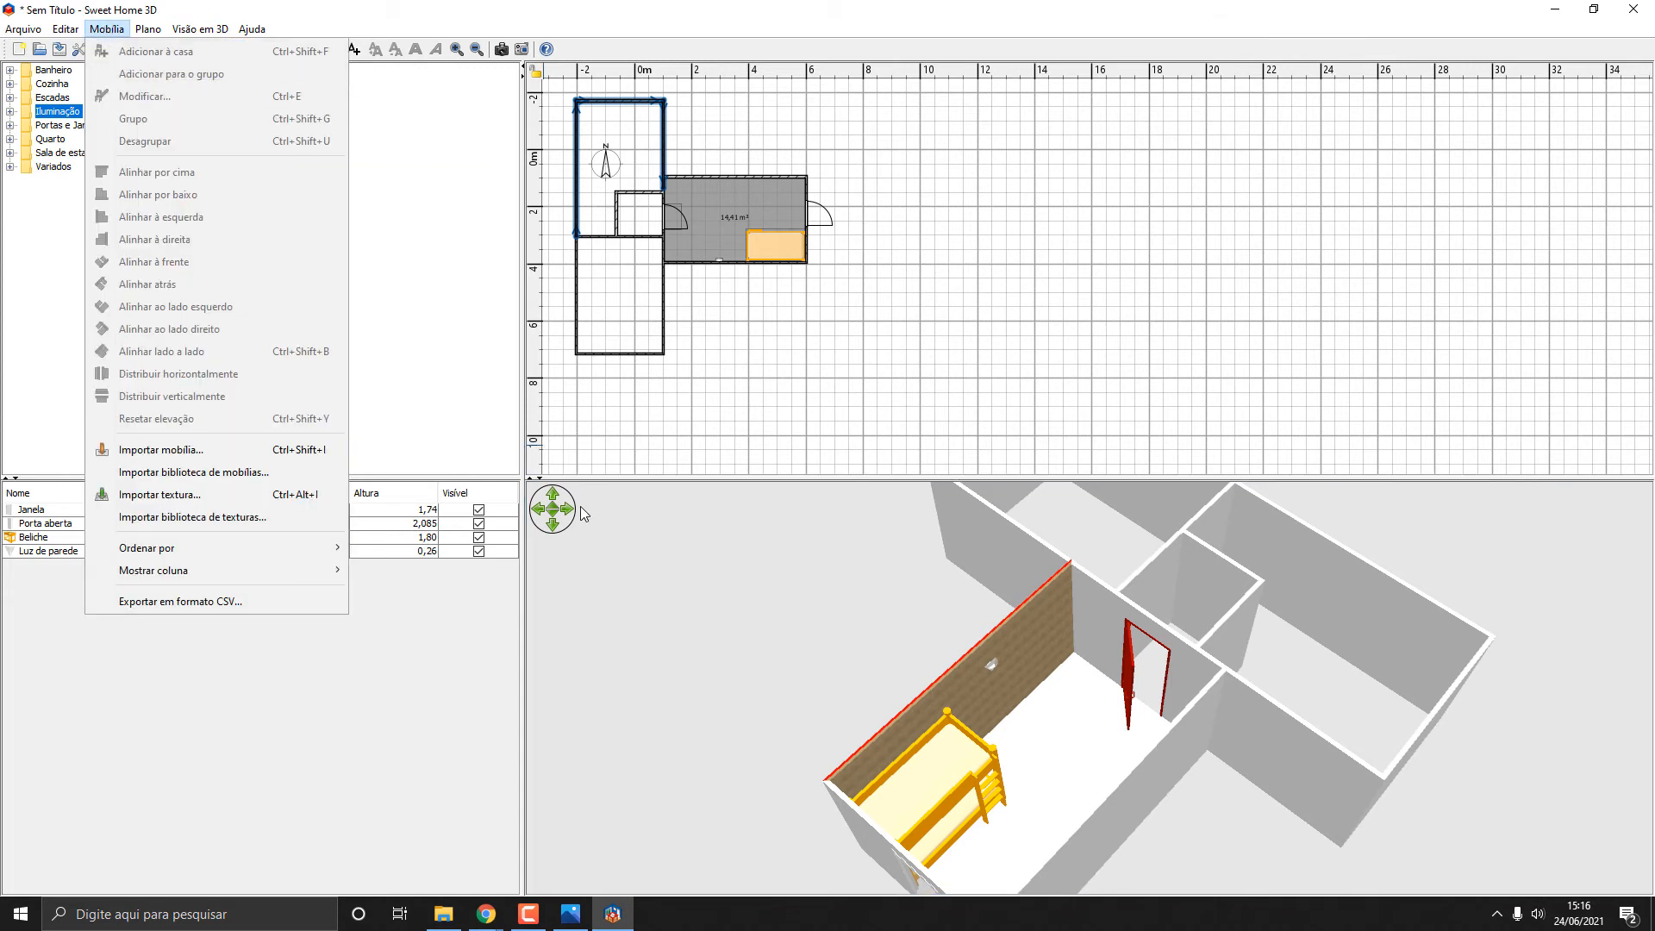
click(1017, 733)
drag(1017, 733, 784, 543)
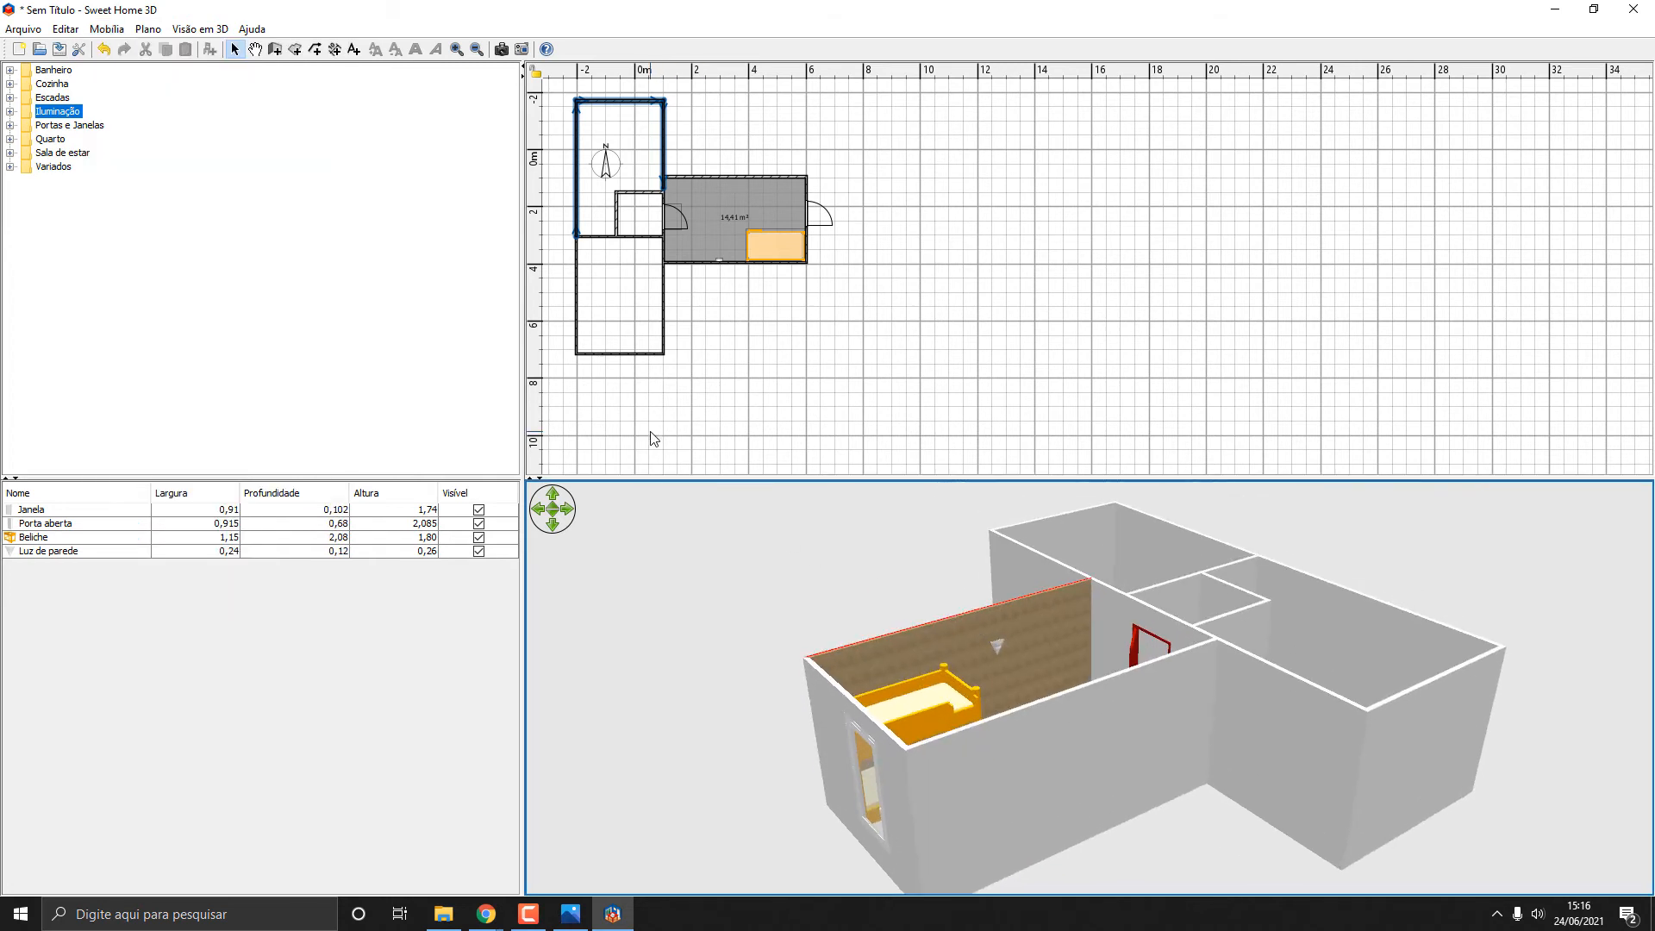
Start creating a video of the house, with best quality and the 1280x720 pixels, 16:9, 25 frames per second format.
click(206, 31)
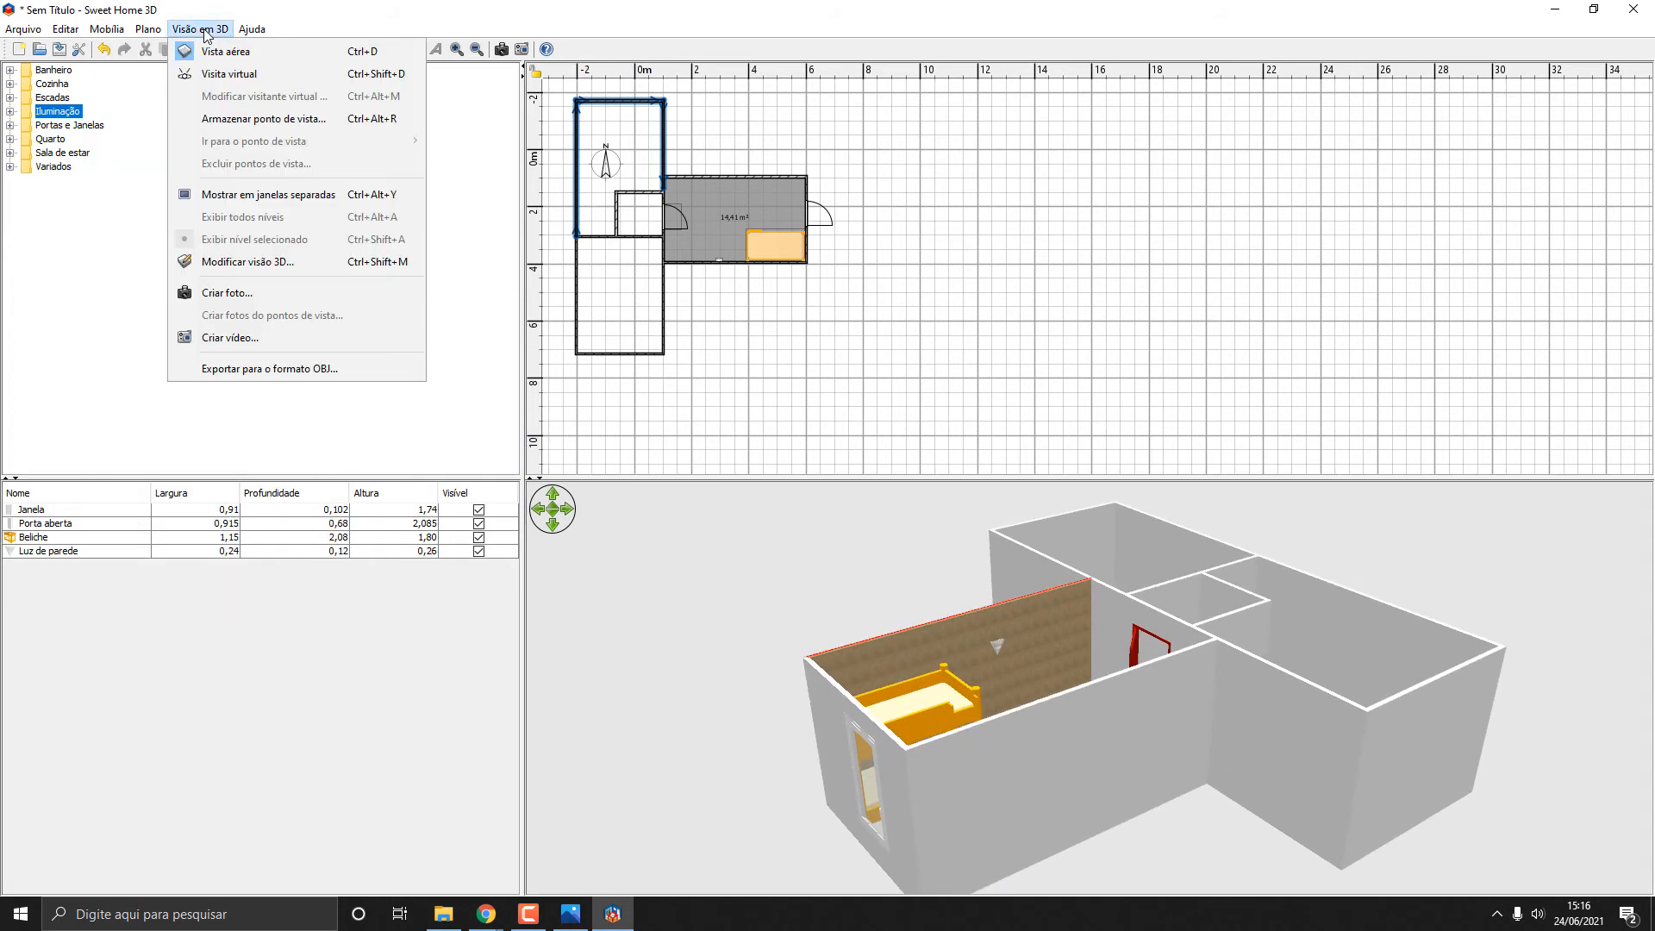
click(278, 335)
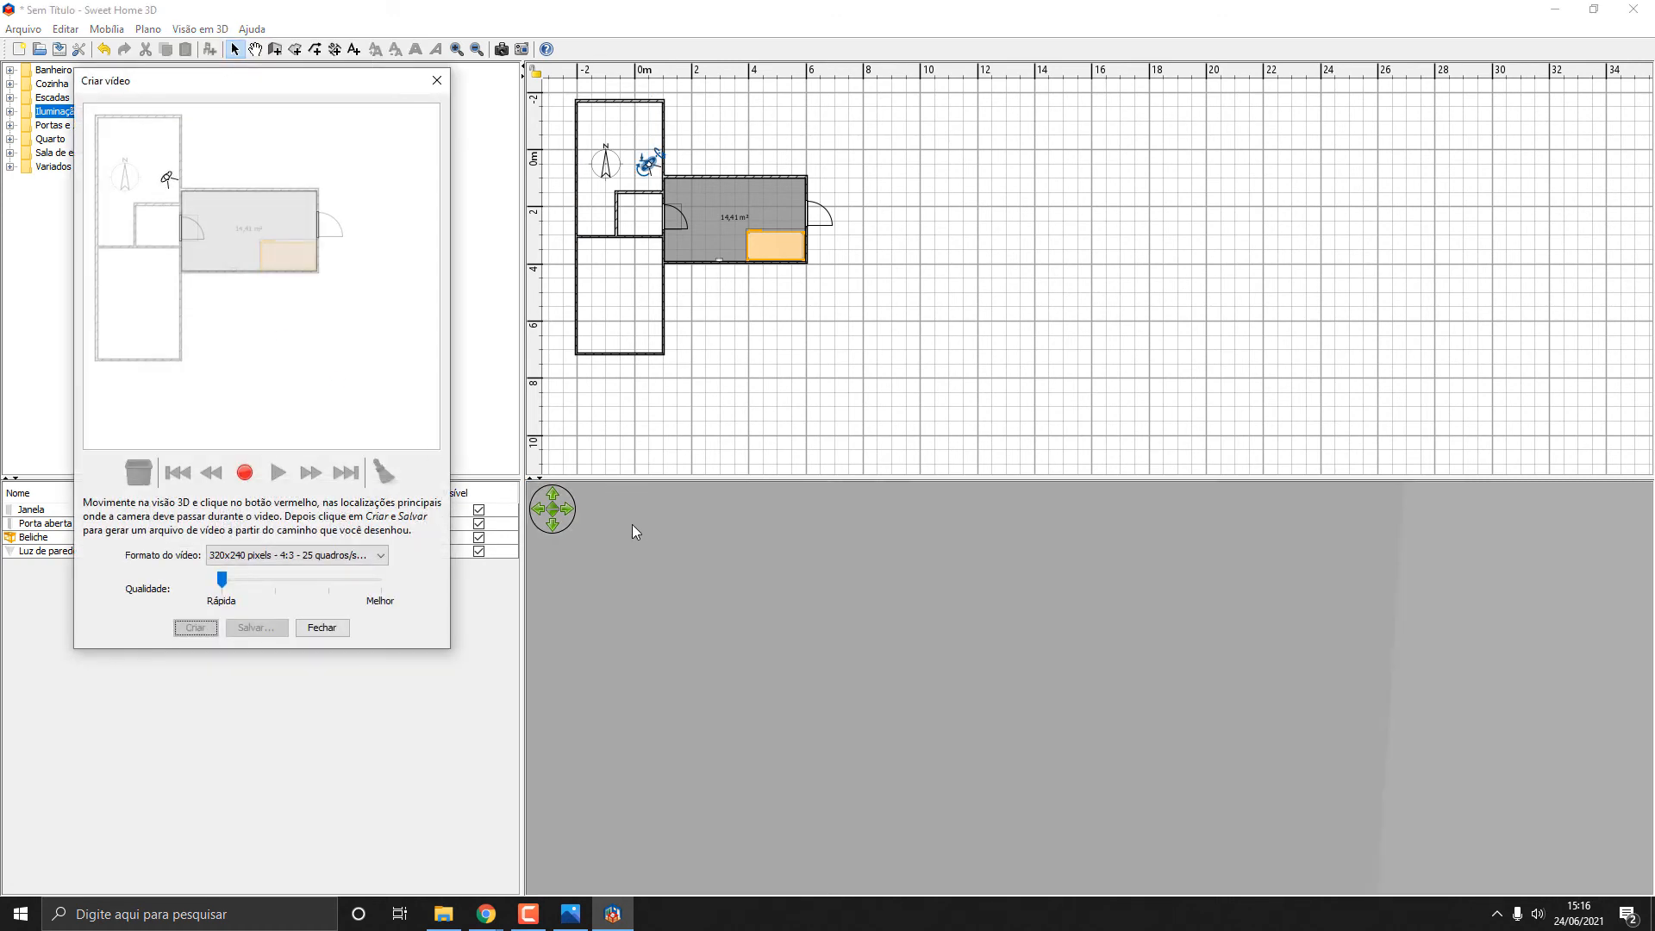
click(228, 579)
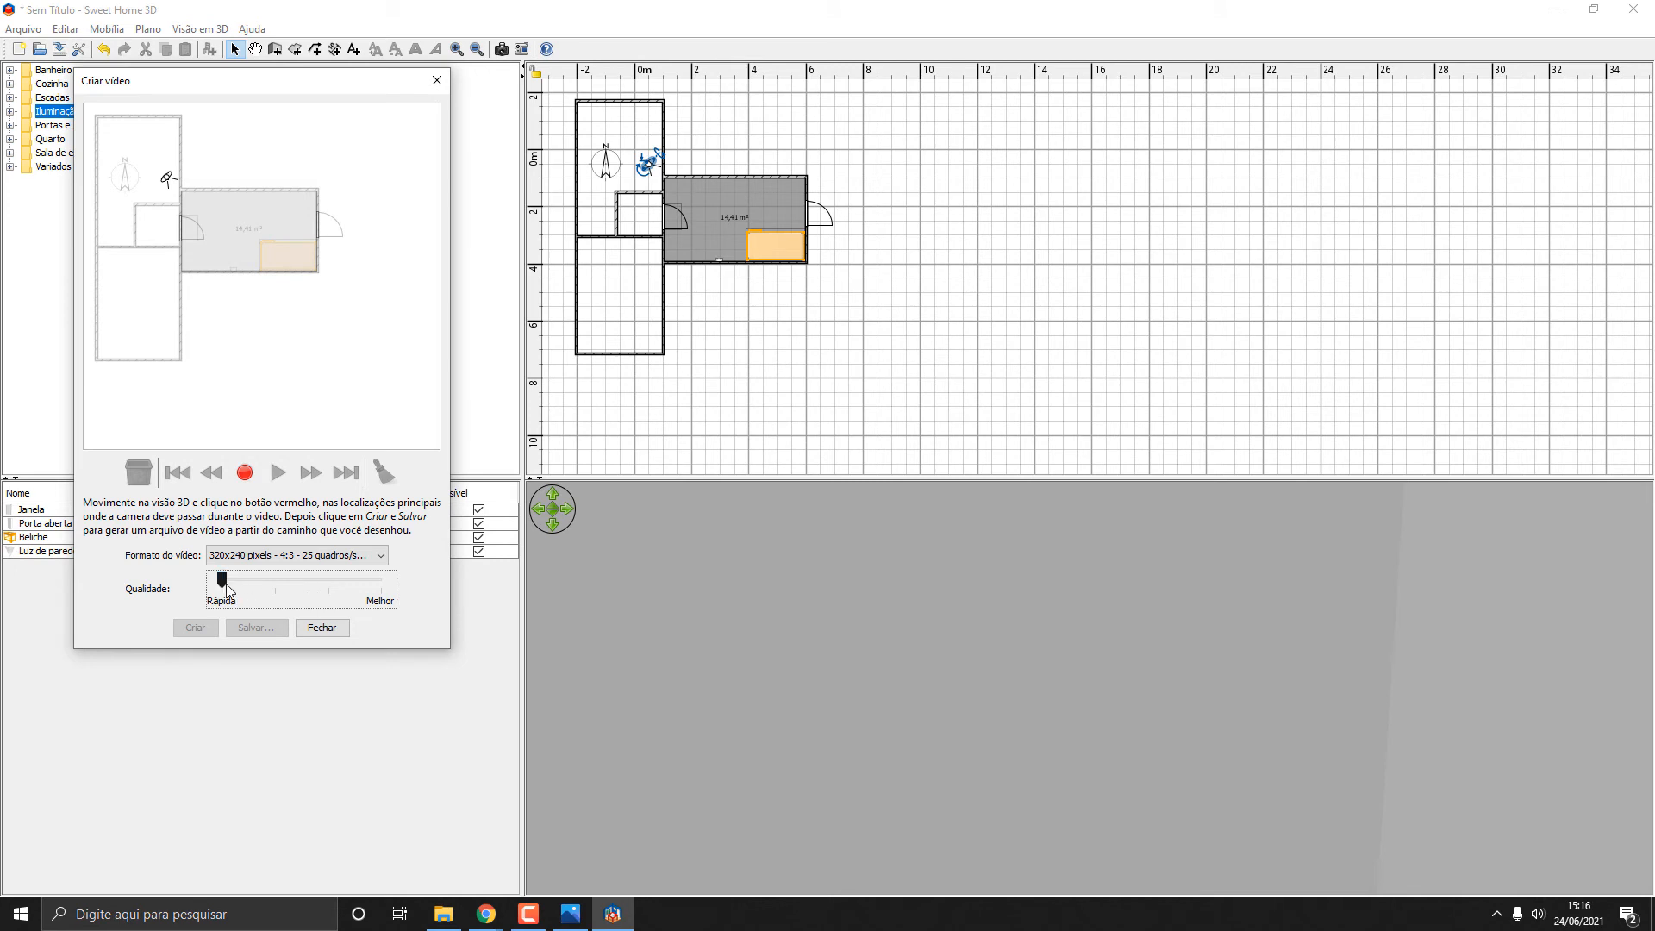
mouse_move(229, 590)
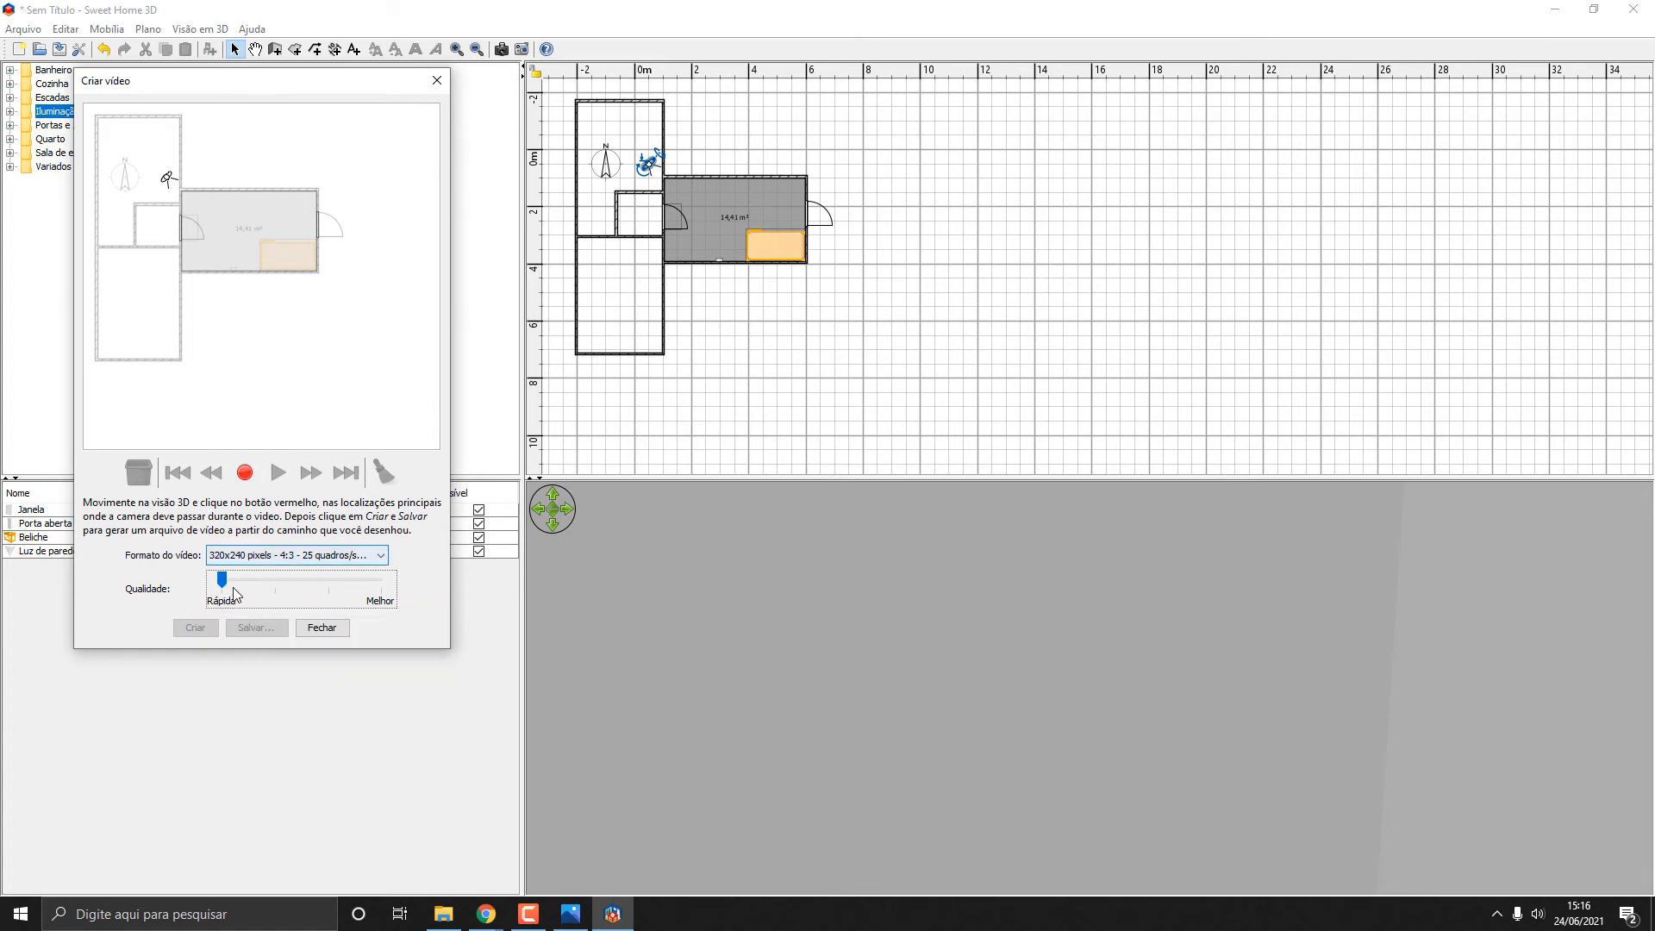
drag(223, 580, 360, 636)
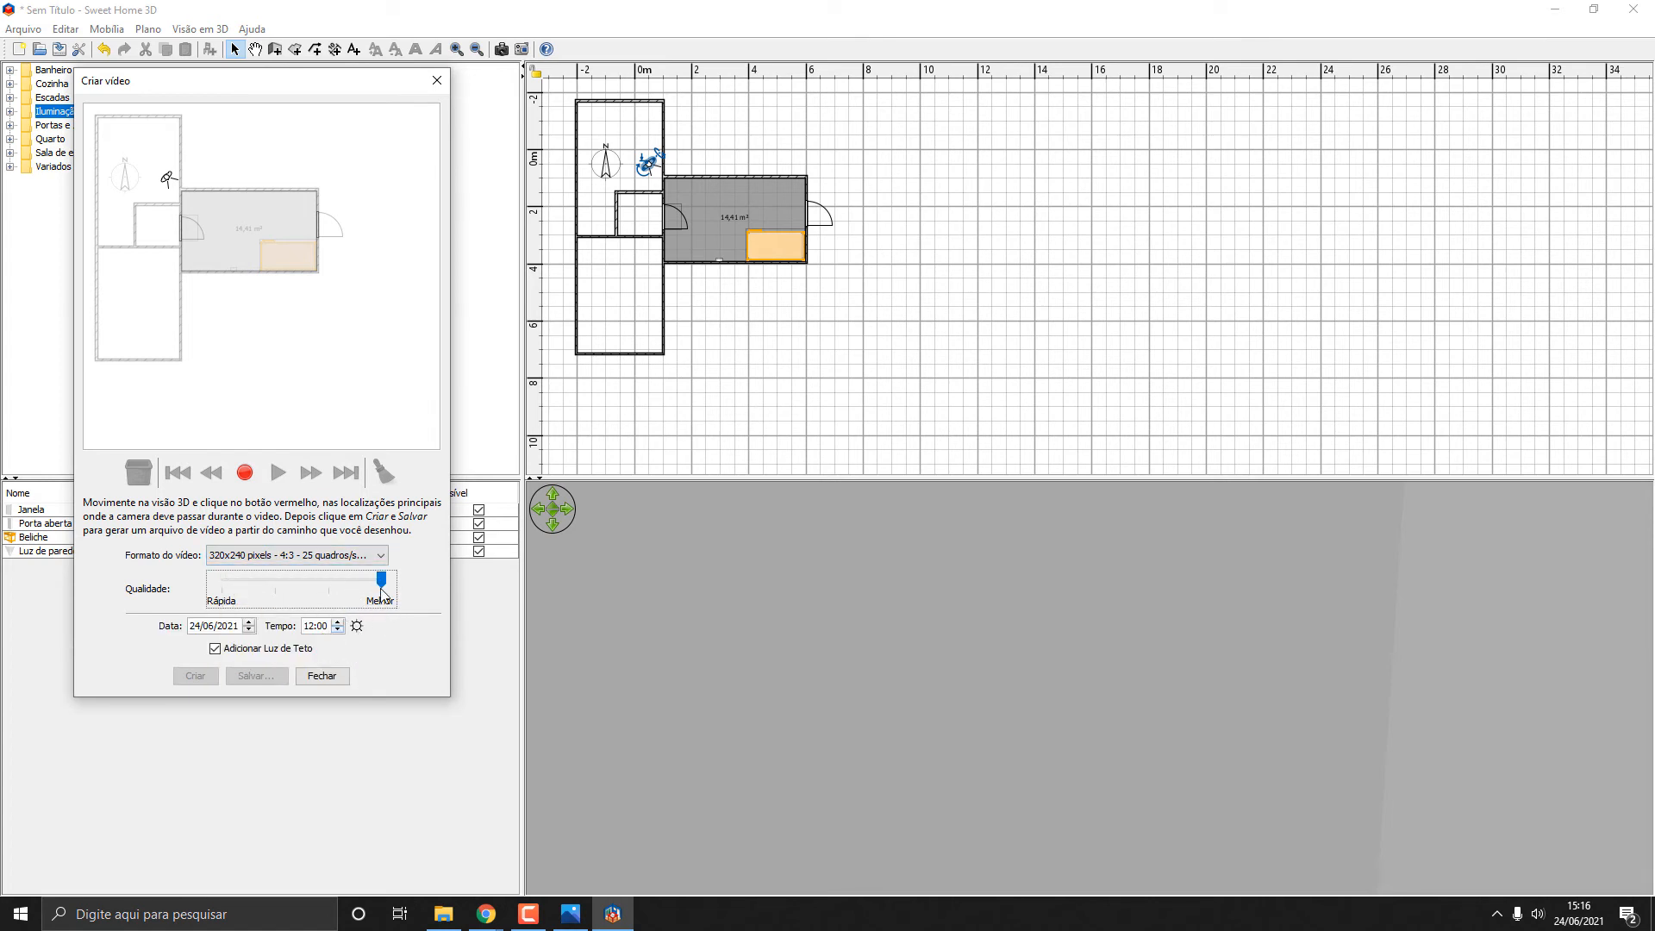
click(287, 557)
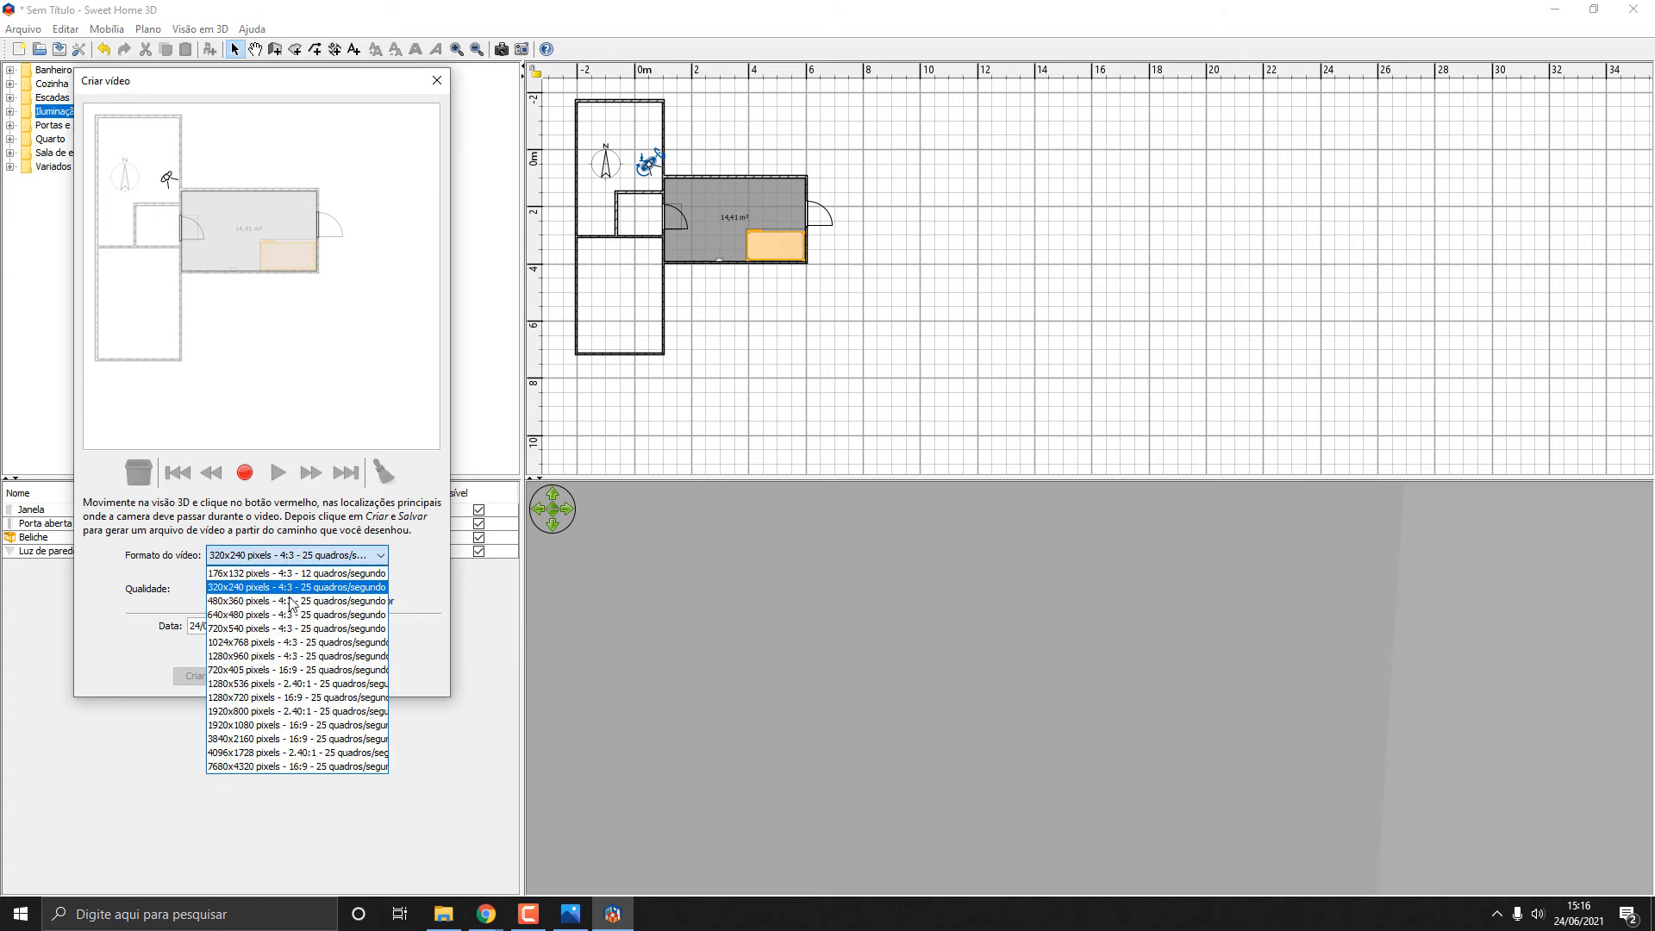
click(319, 698)
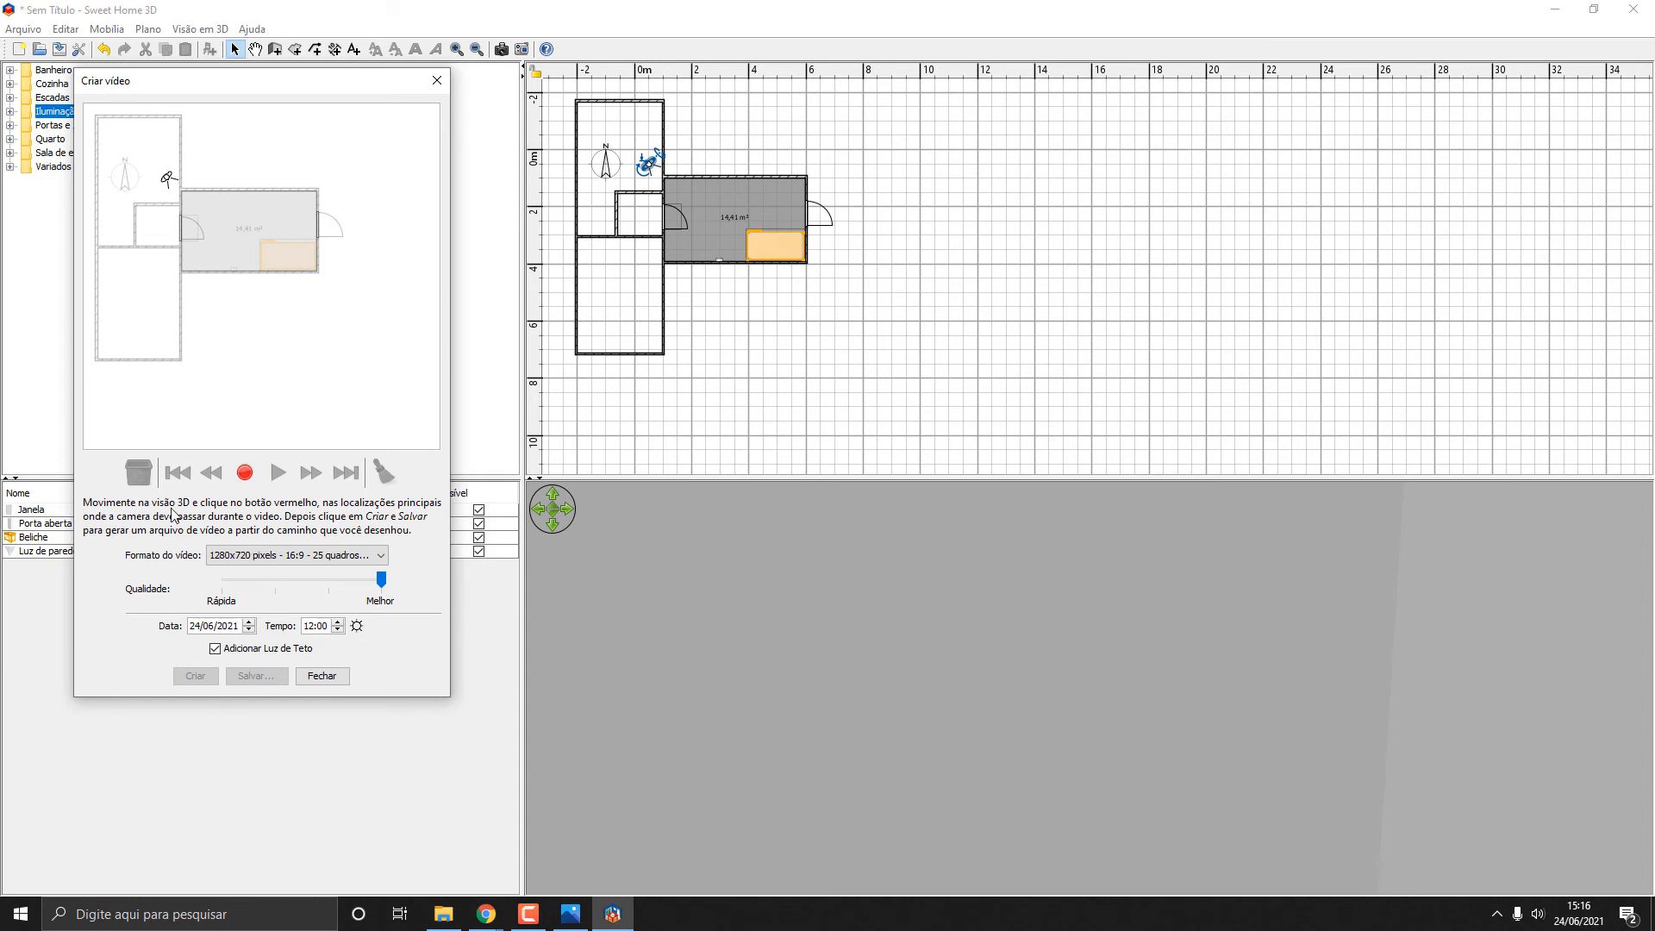
View the rendered house image 5.png in Photos, and return to the video setup in Sweet Home 3D.
drag(1060, 758, 543, 786)
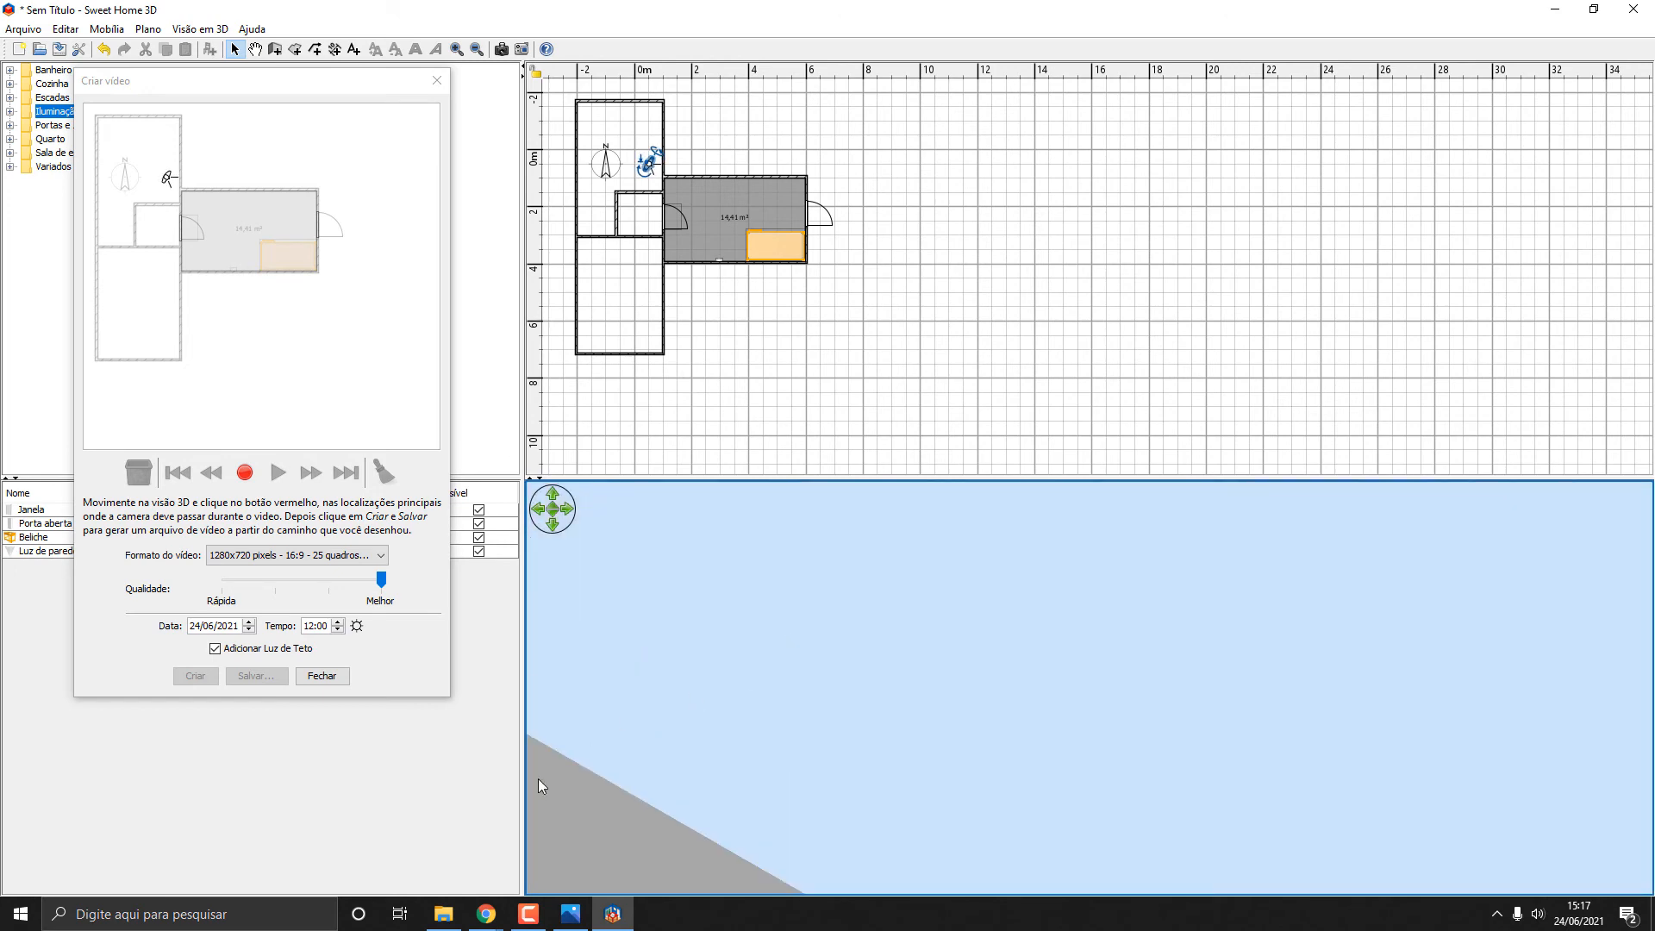
click(443, 913)
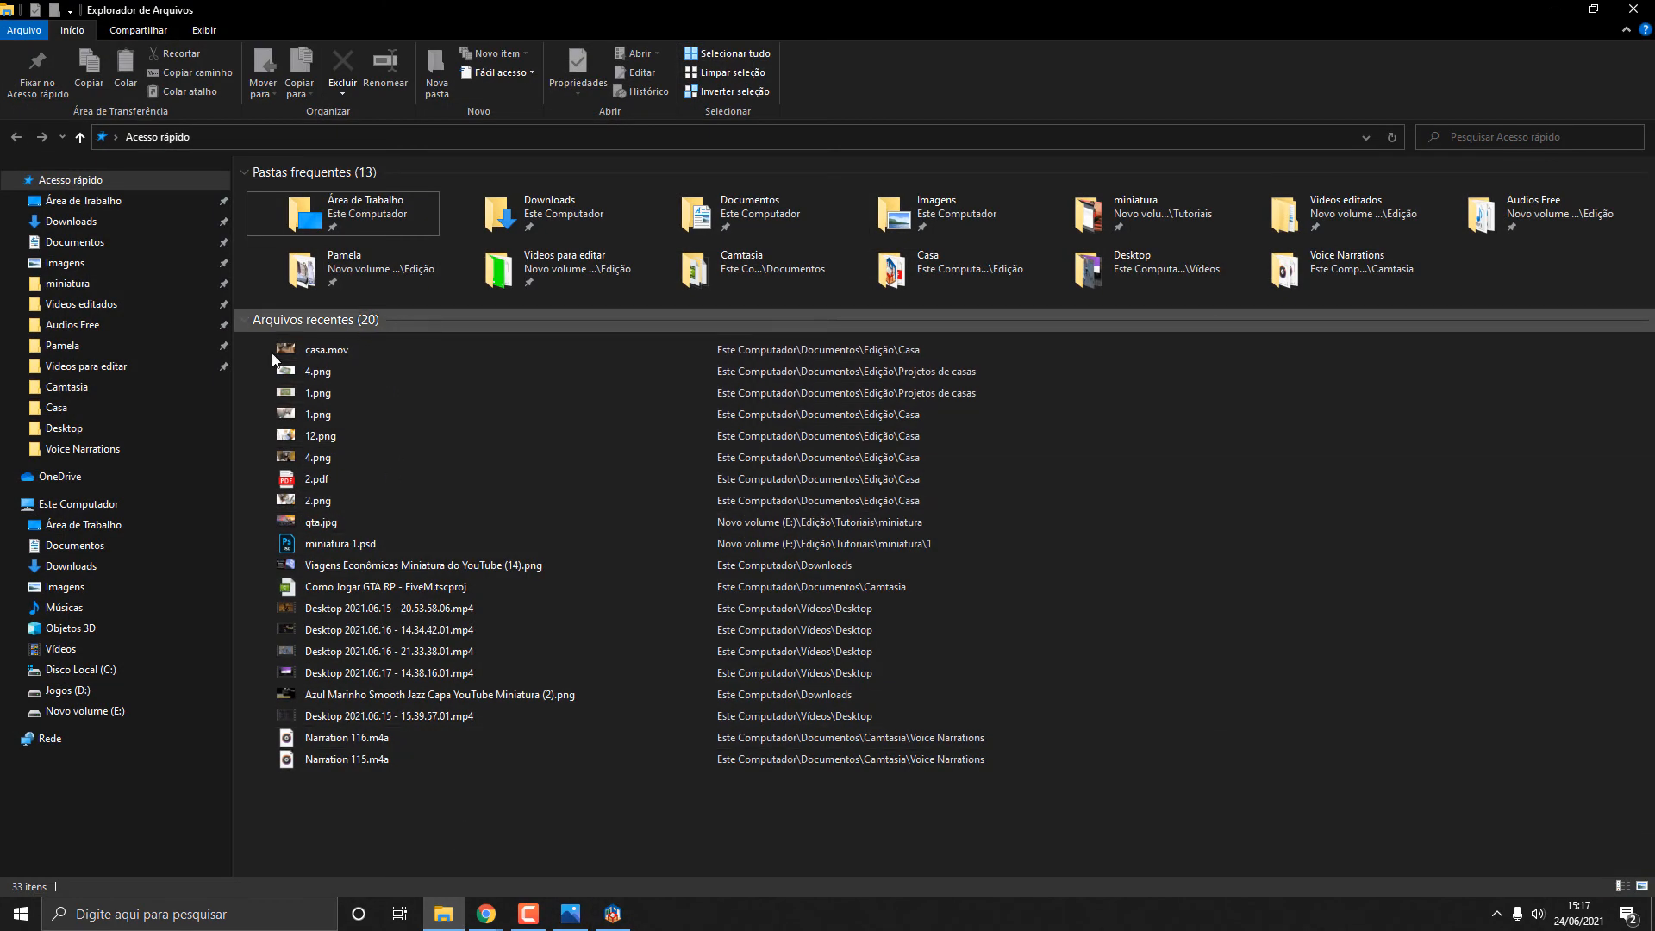
double_click(856, 240)
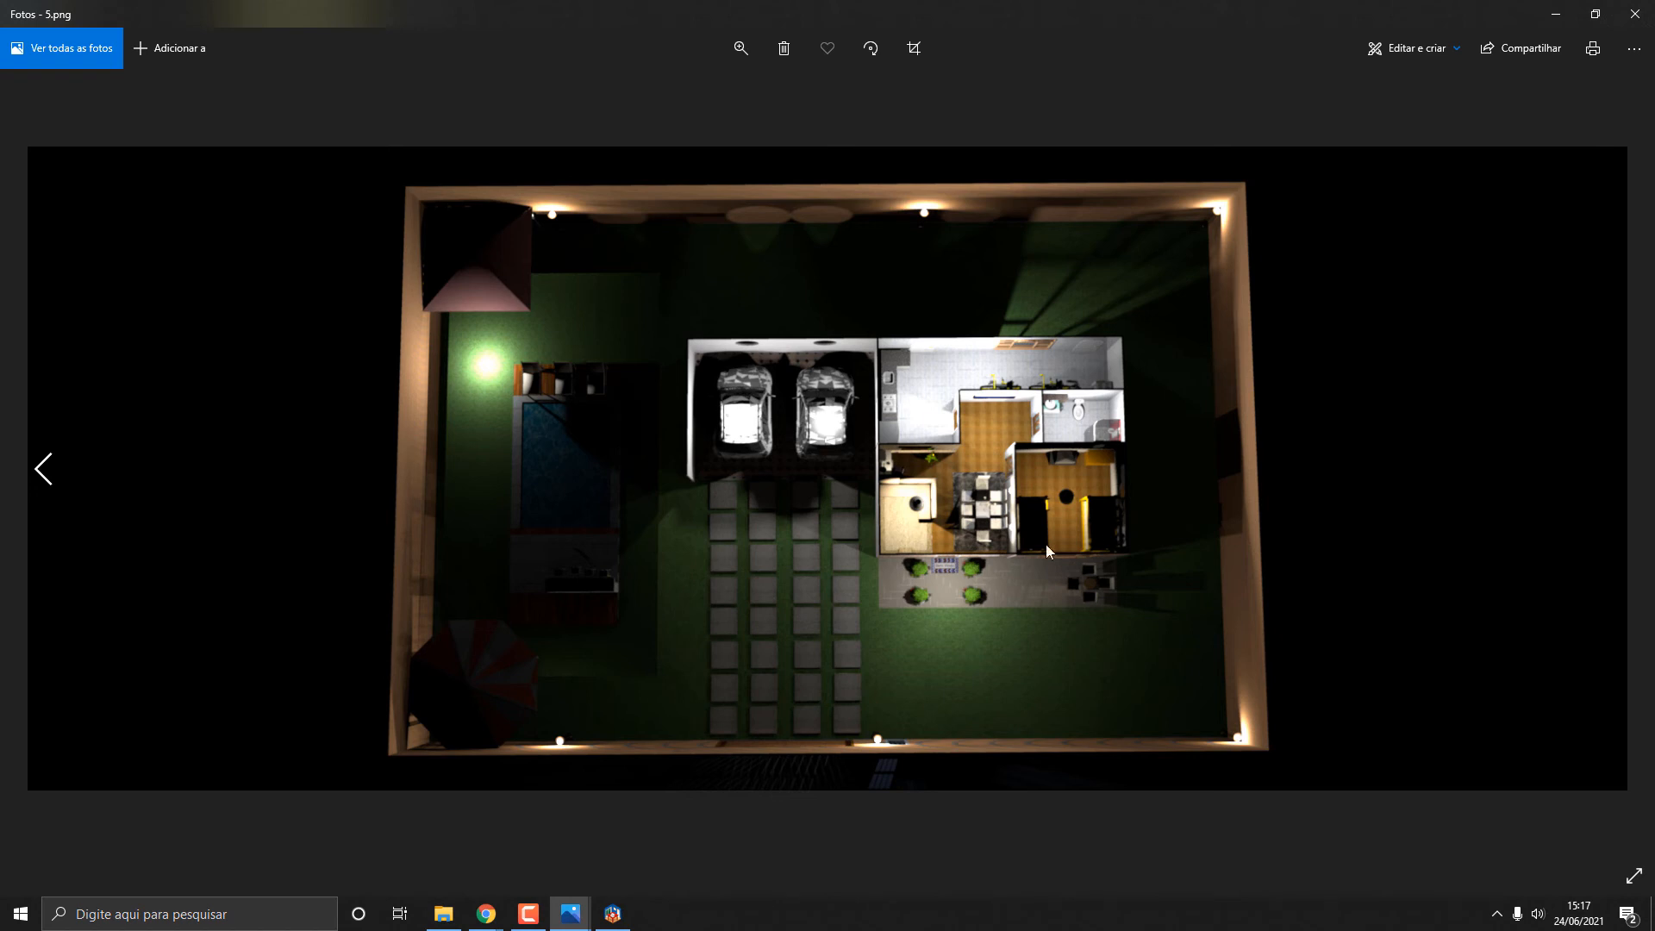
click(613, 914)
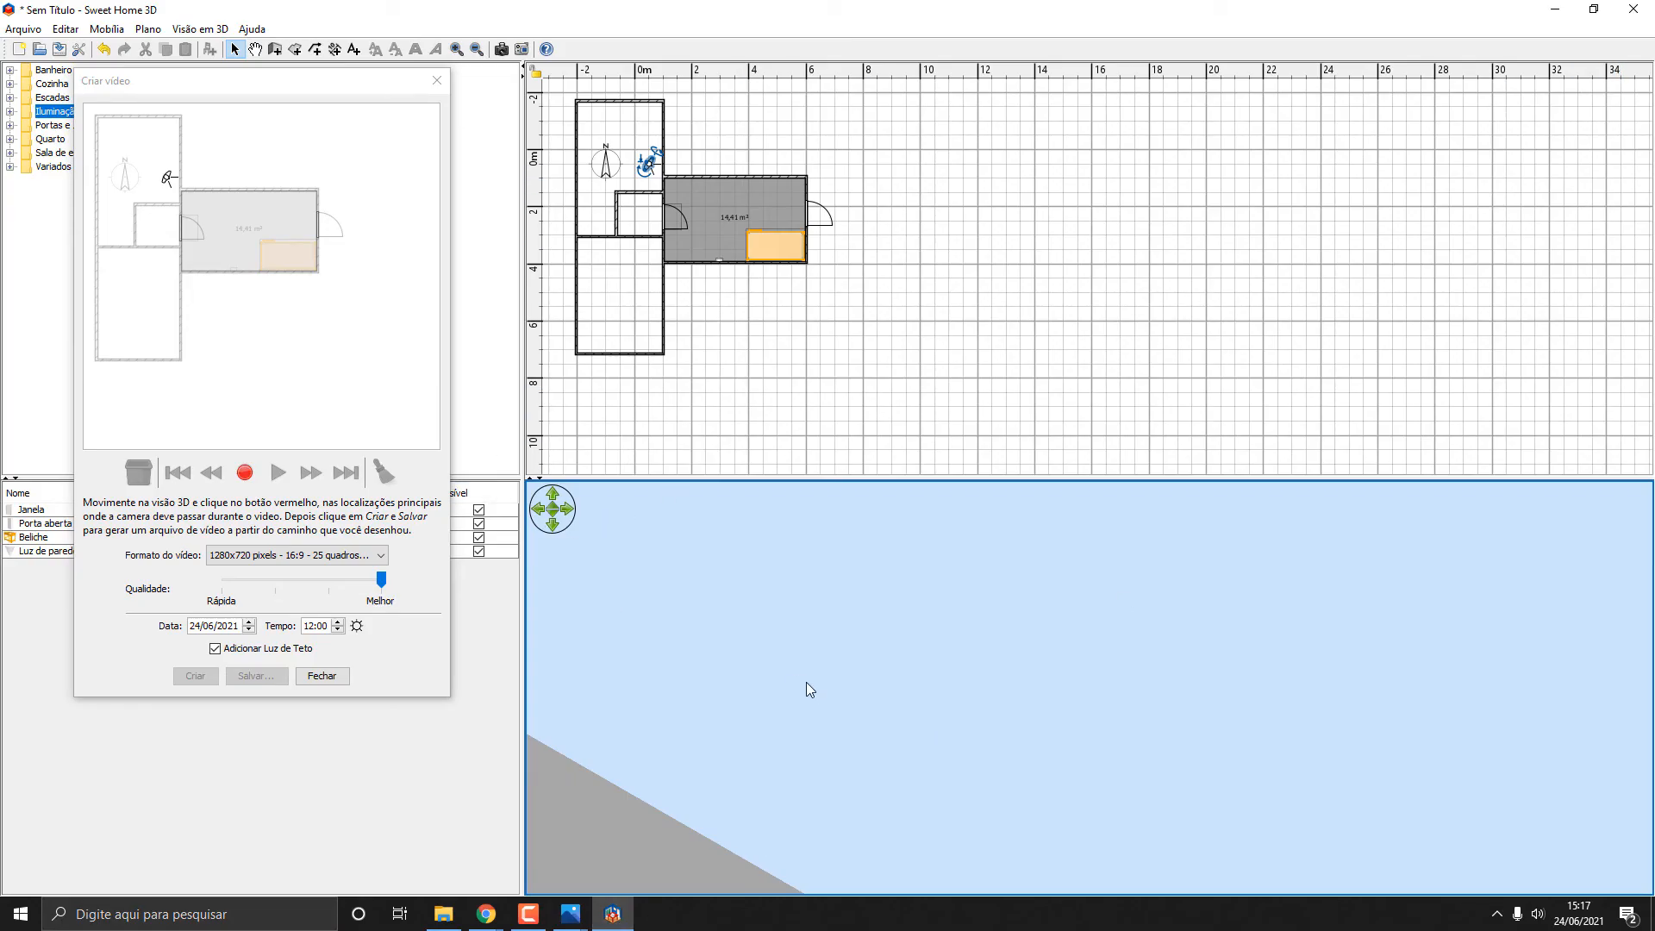
Add two camera locations to the video path: outside, northeast of the house and facing it, and inside the bedroom's northeast corner.
drag(810, 689, 1069, 552)
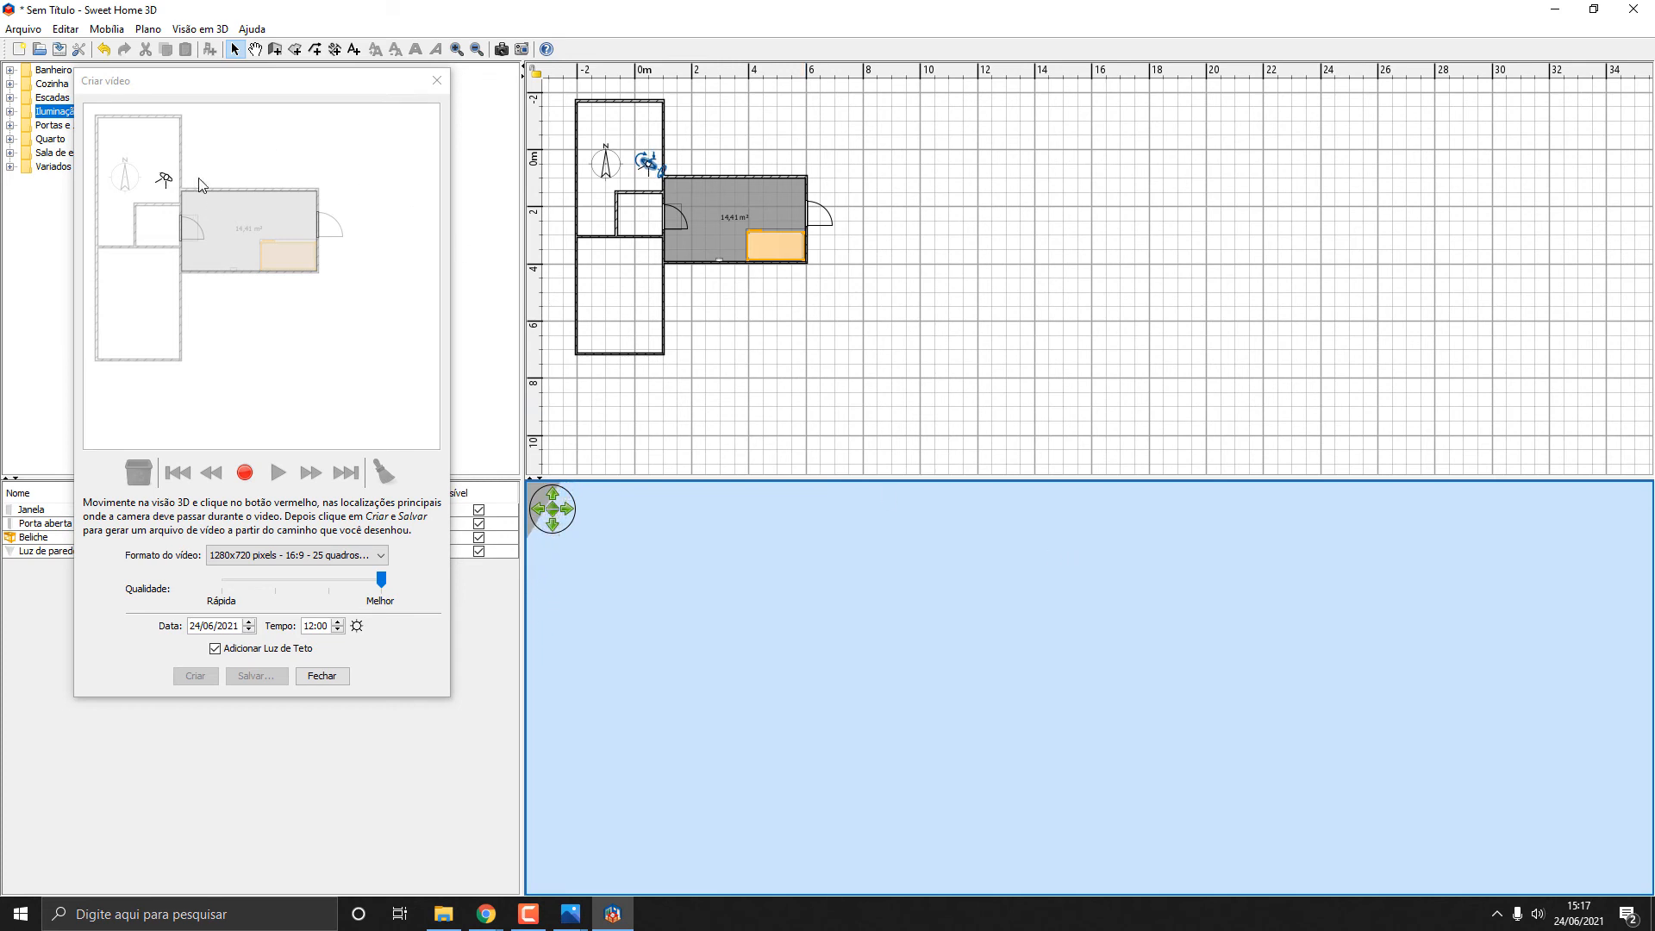
click(175, 186)
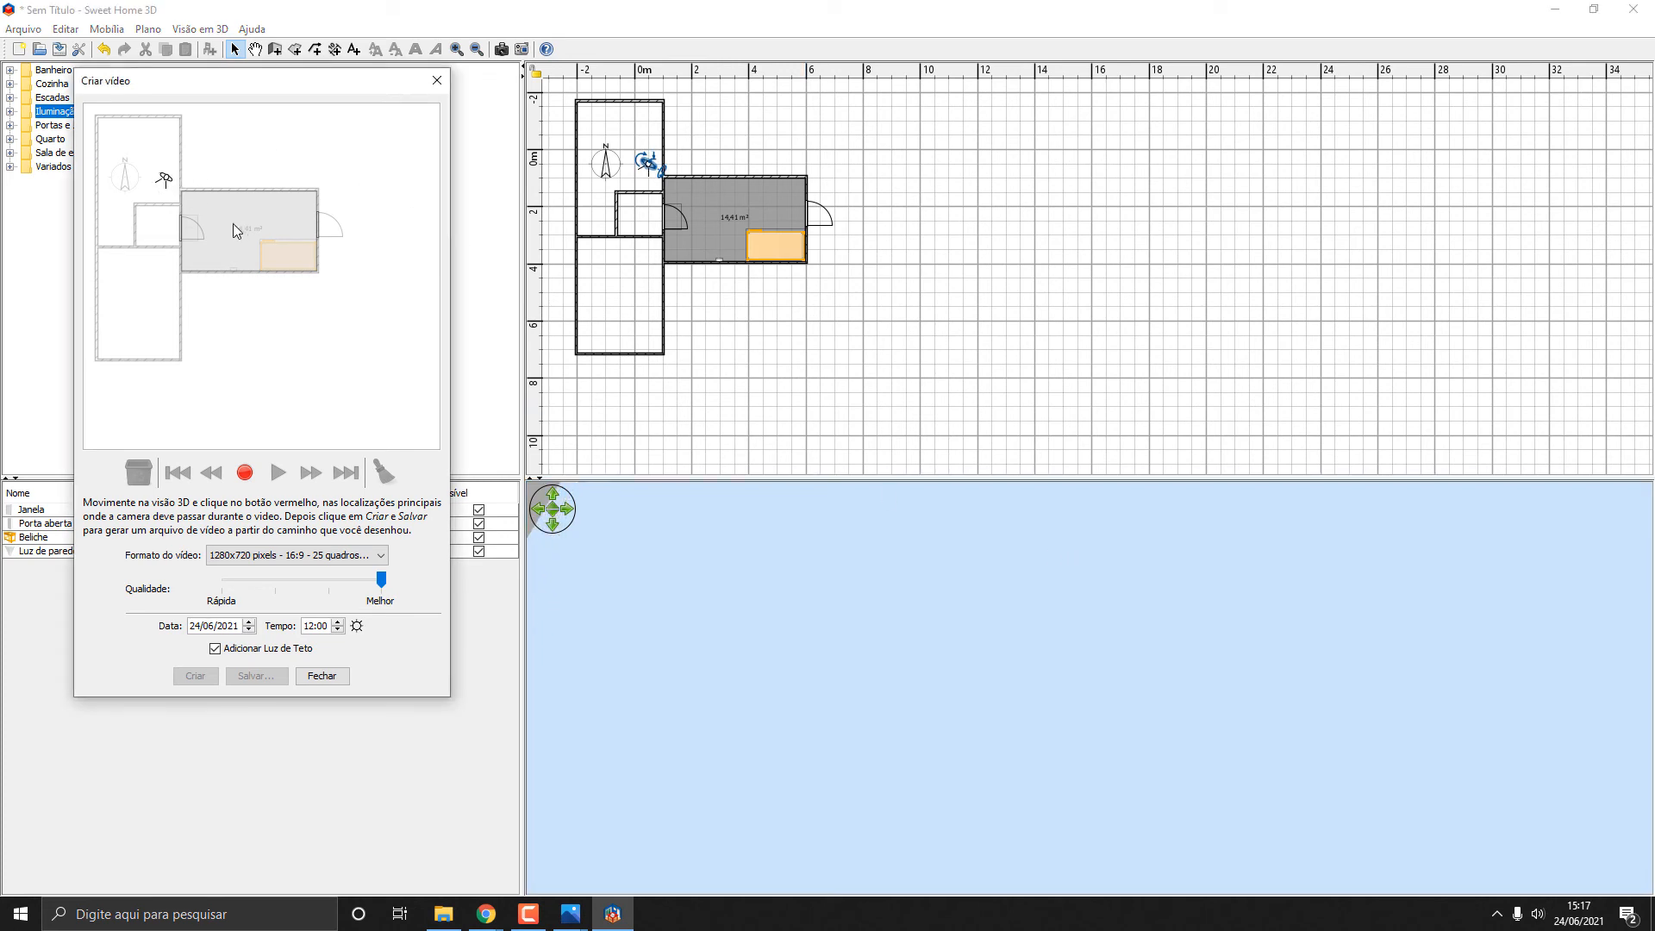
drag(873, 577, 183, 245)
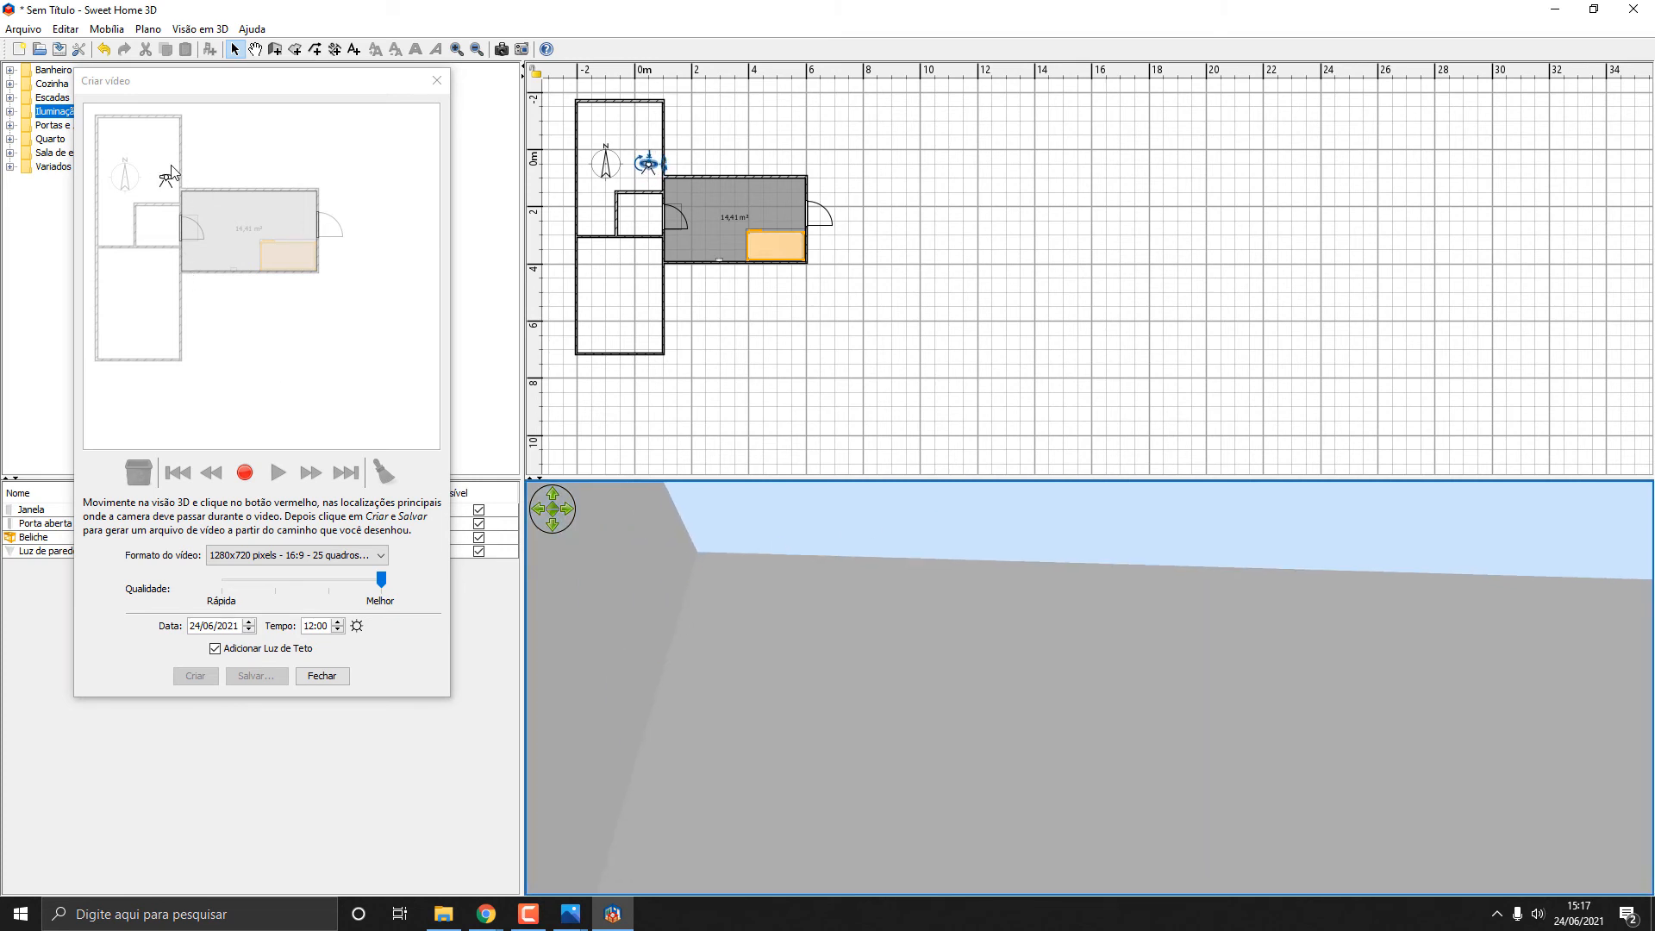
drag(674, 607, 862, 927)
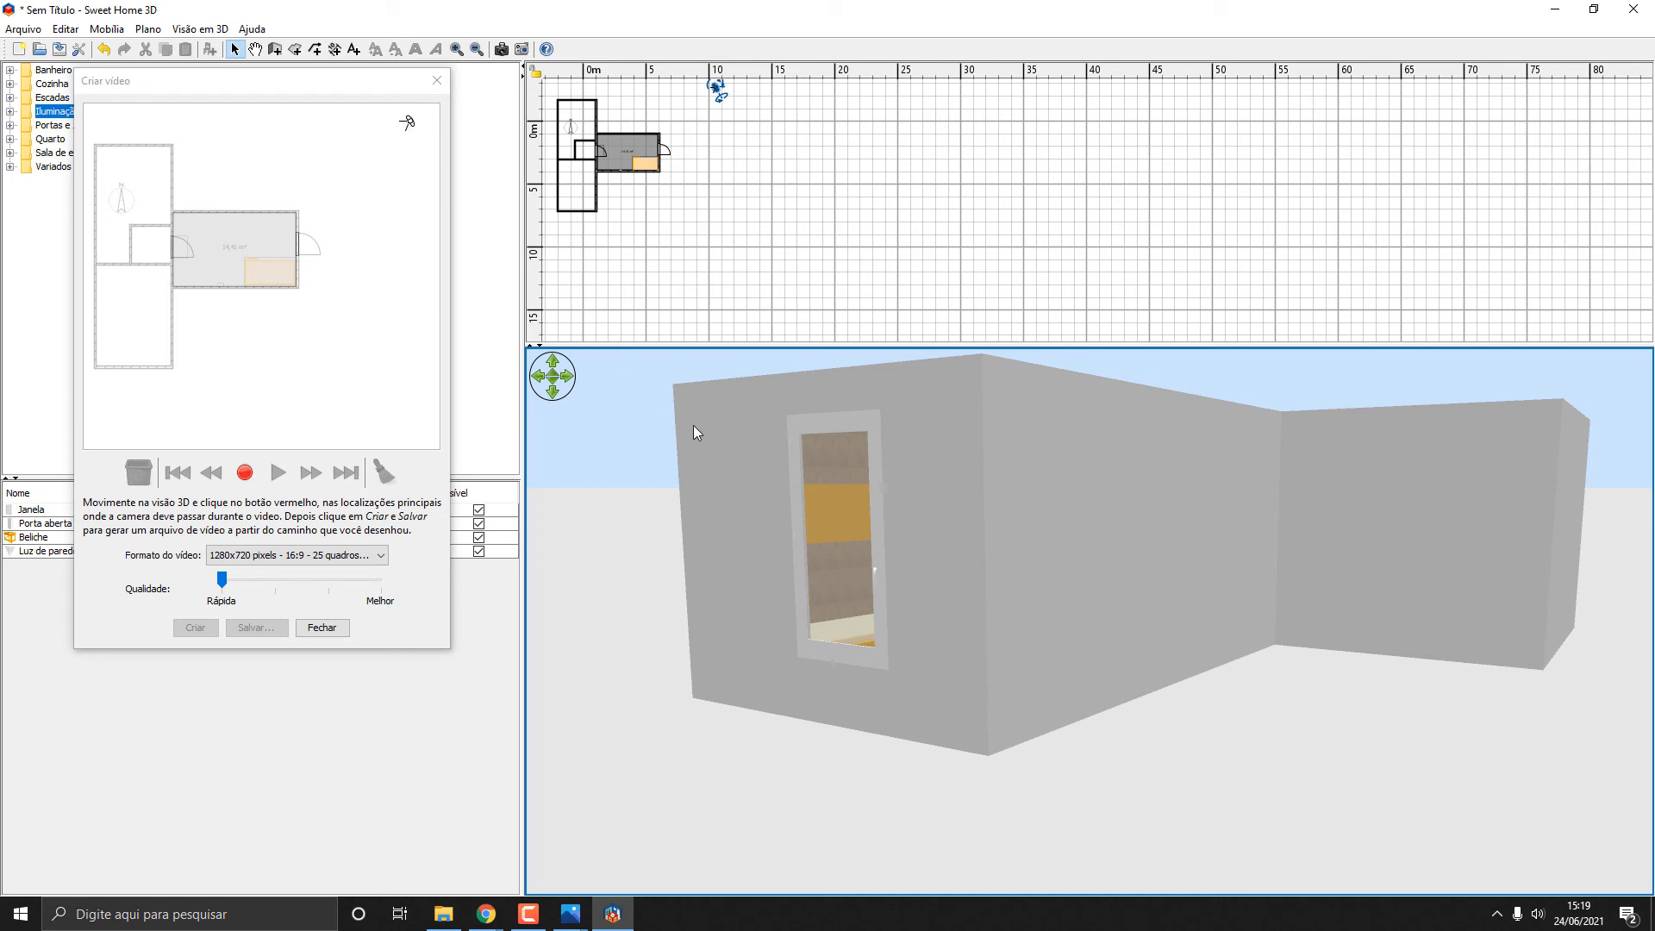
click(244, 473)
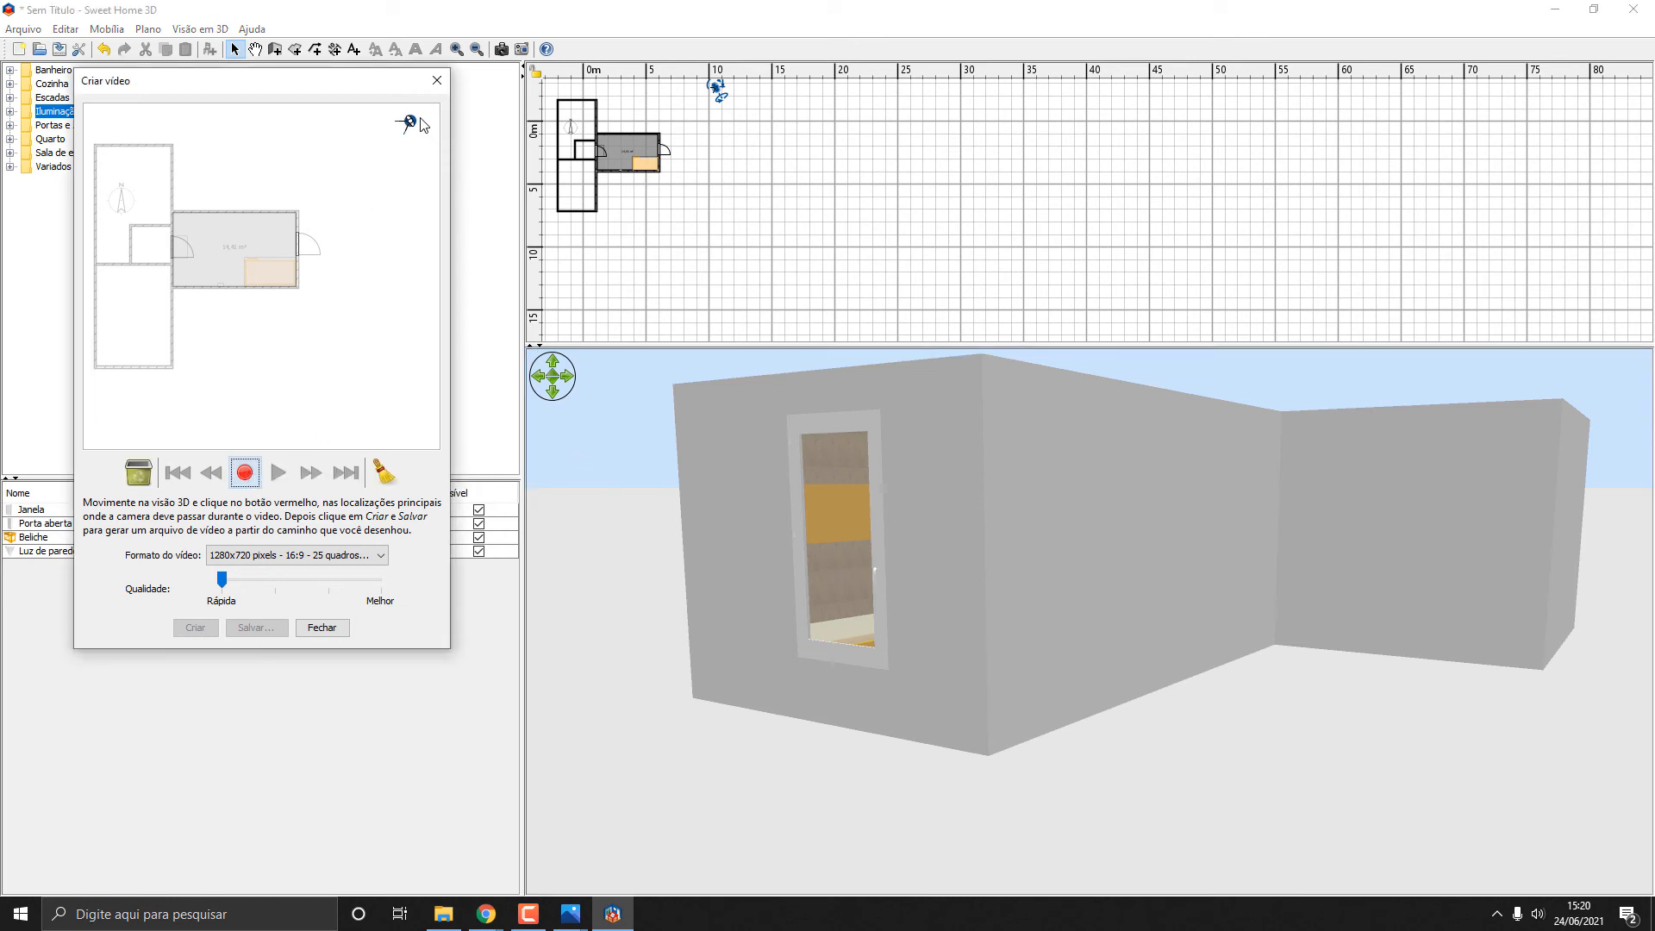
drag(717, 89, 653, 134)
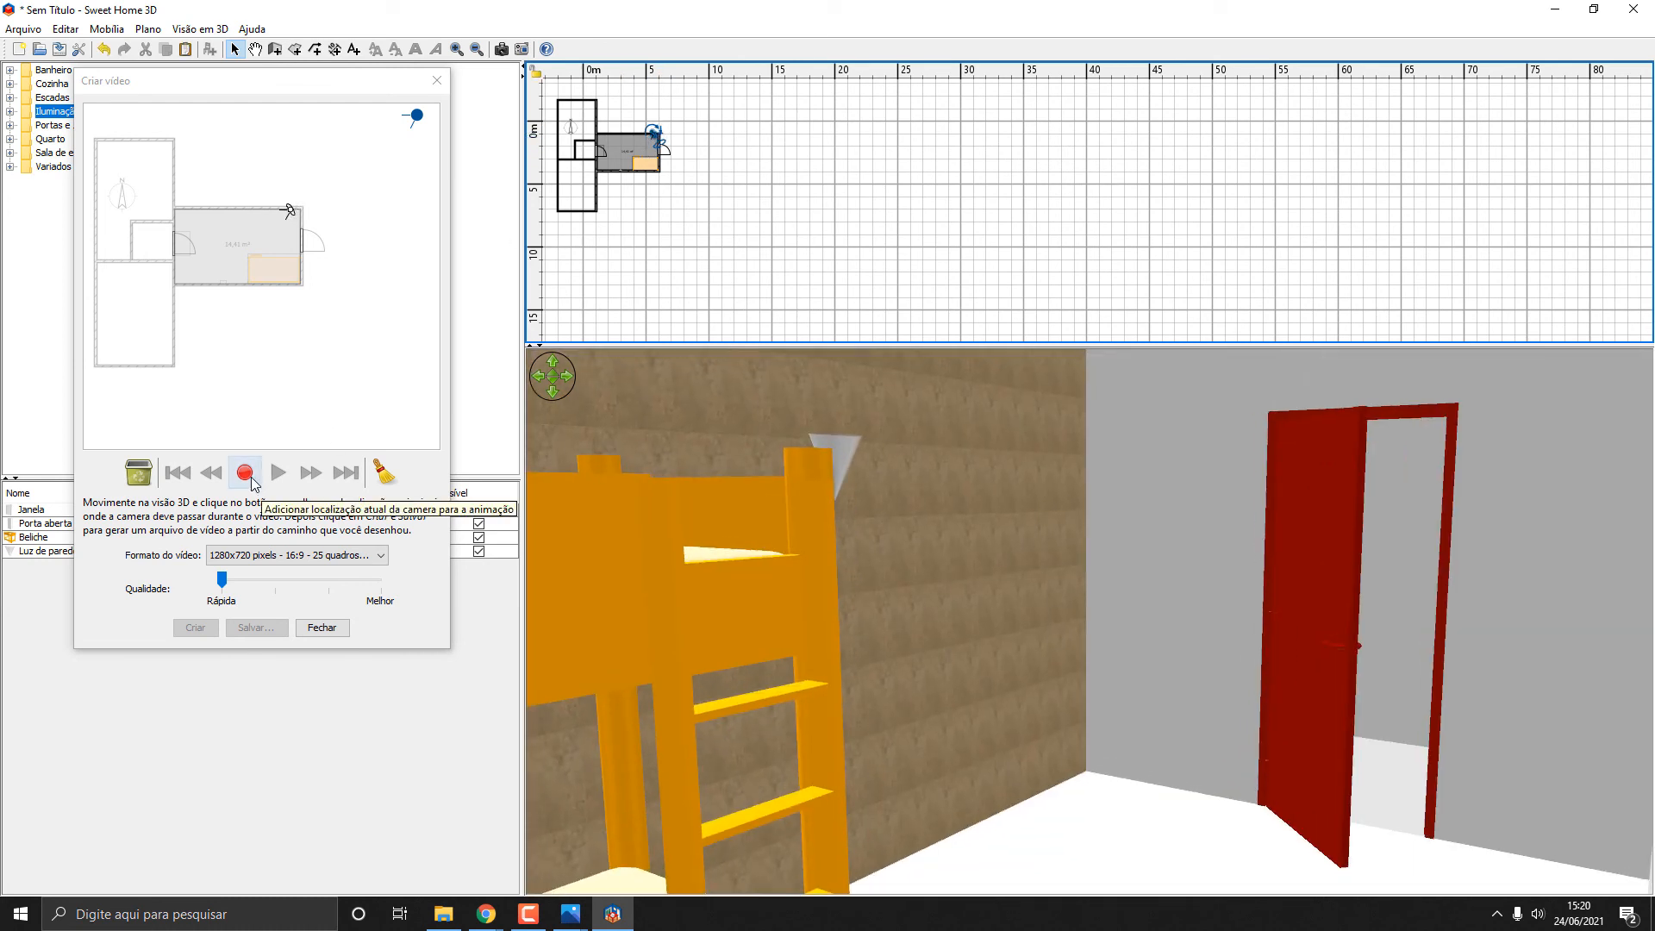
click(246, 473)
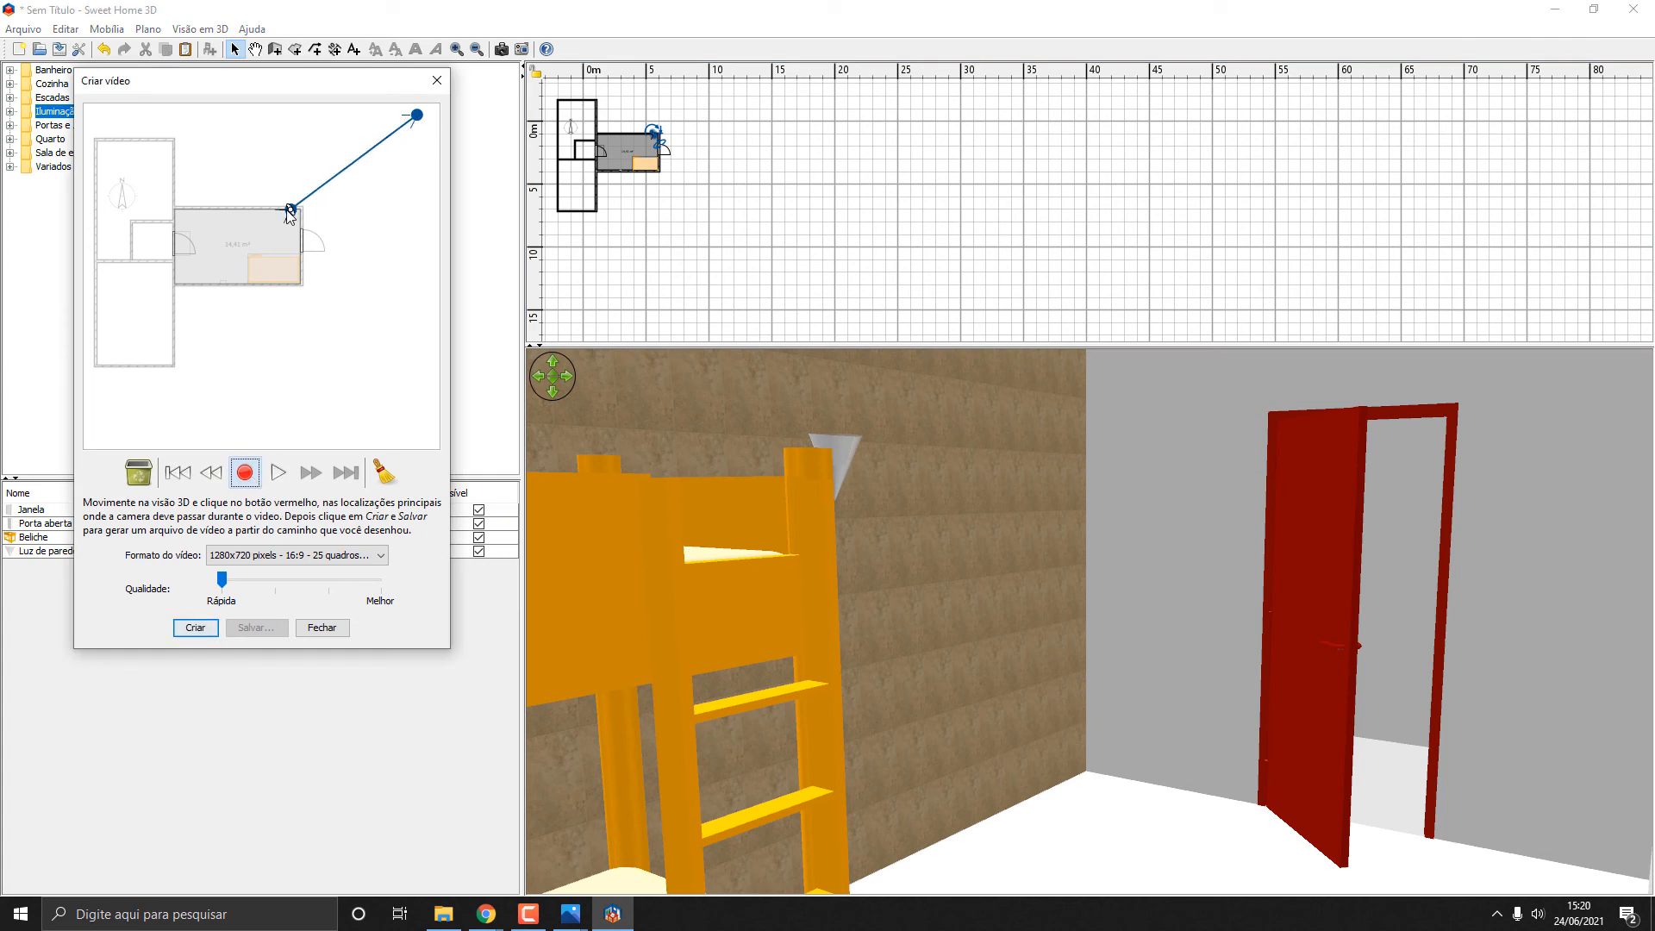
Record two more camera locations in the bedroom's northeast corner, one turned past the open door and one turned towards the bunk bed.
click(280, 474)
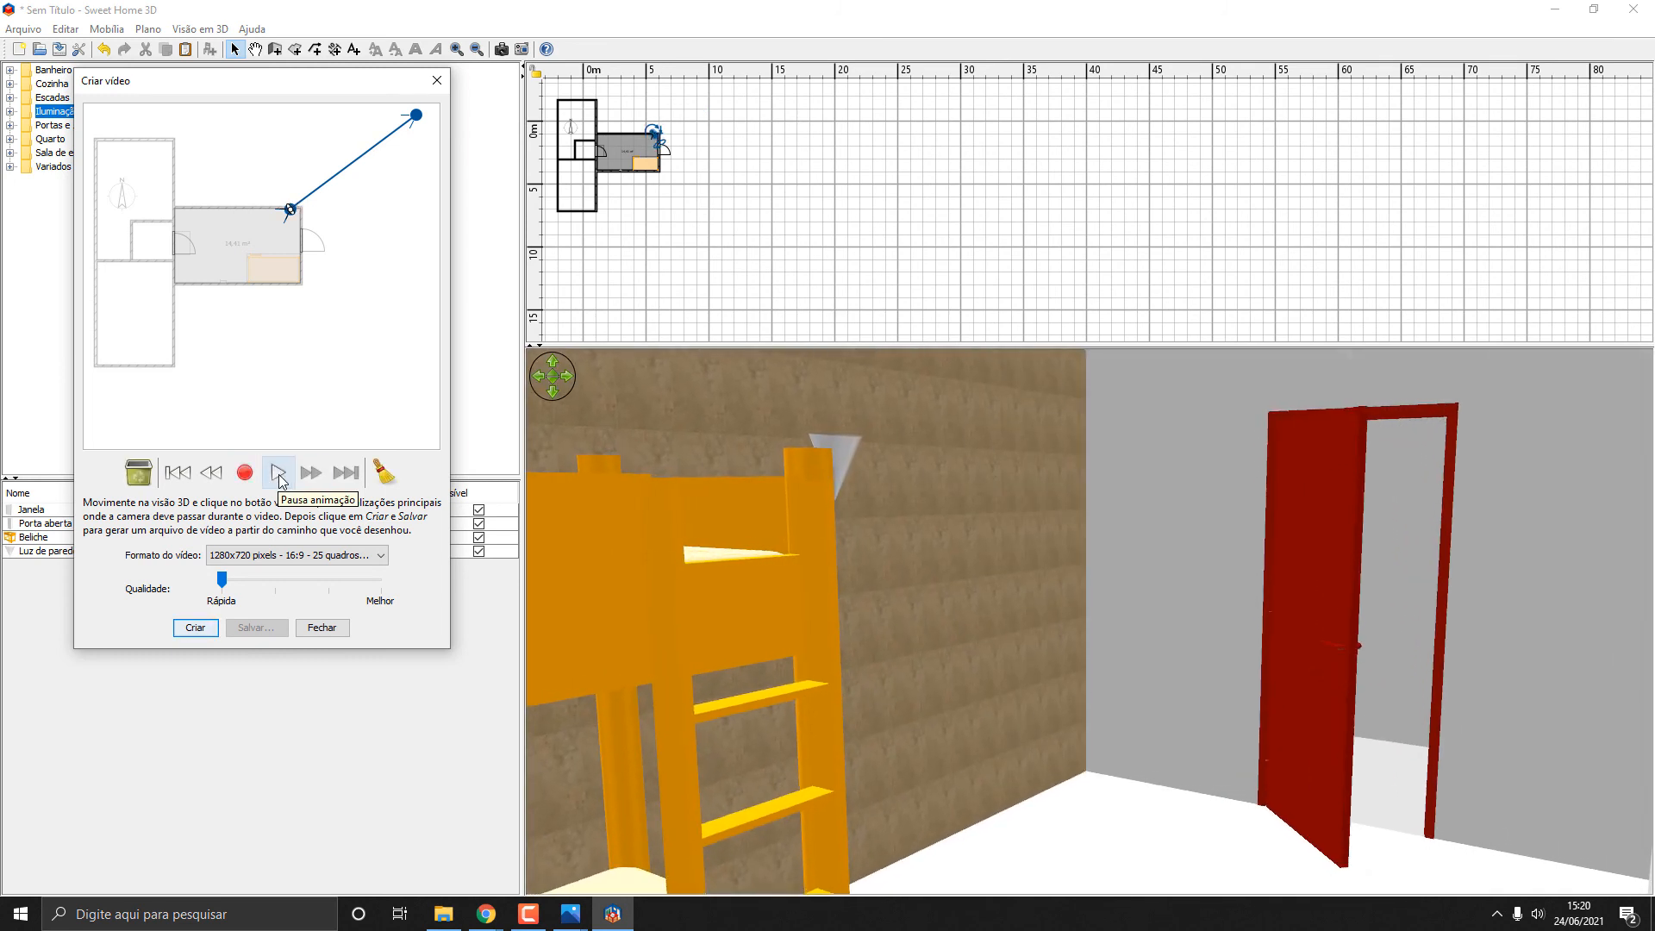
drag(759, 547, 877, 541)
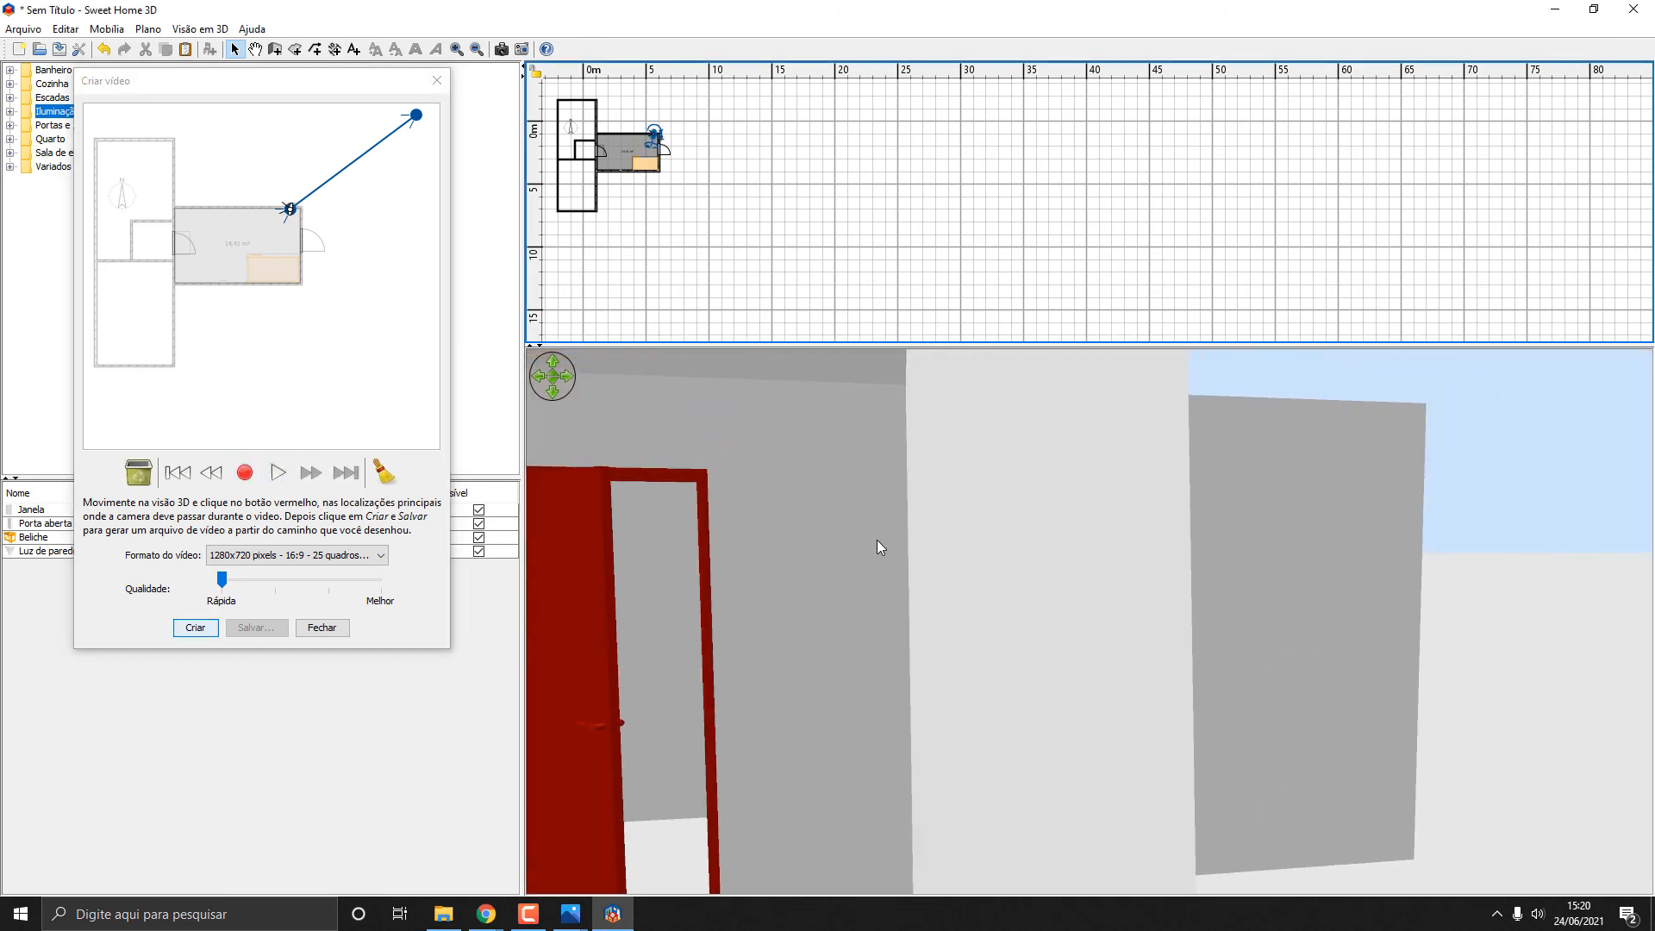
click(245, 473)
drag(631, 495, 1077, 525)
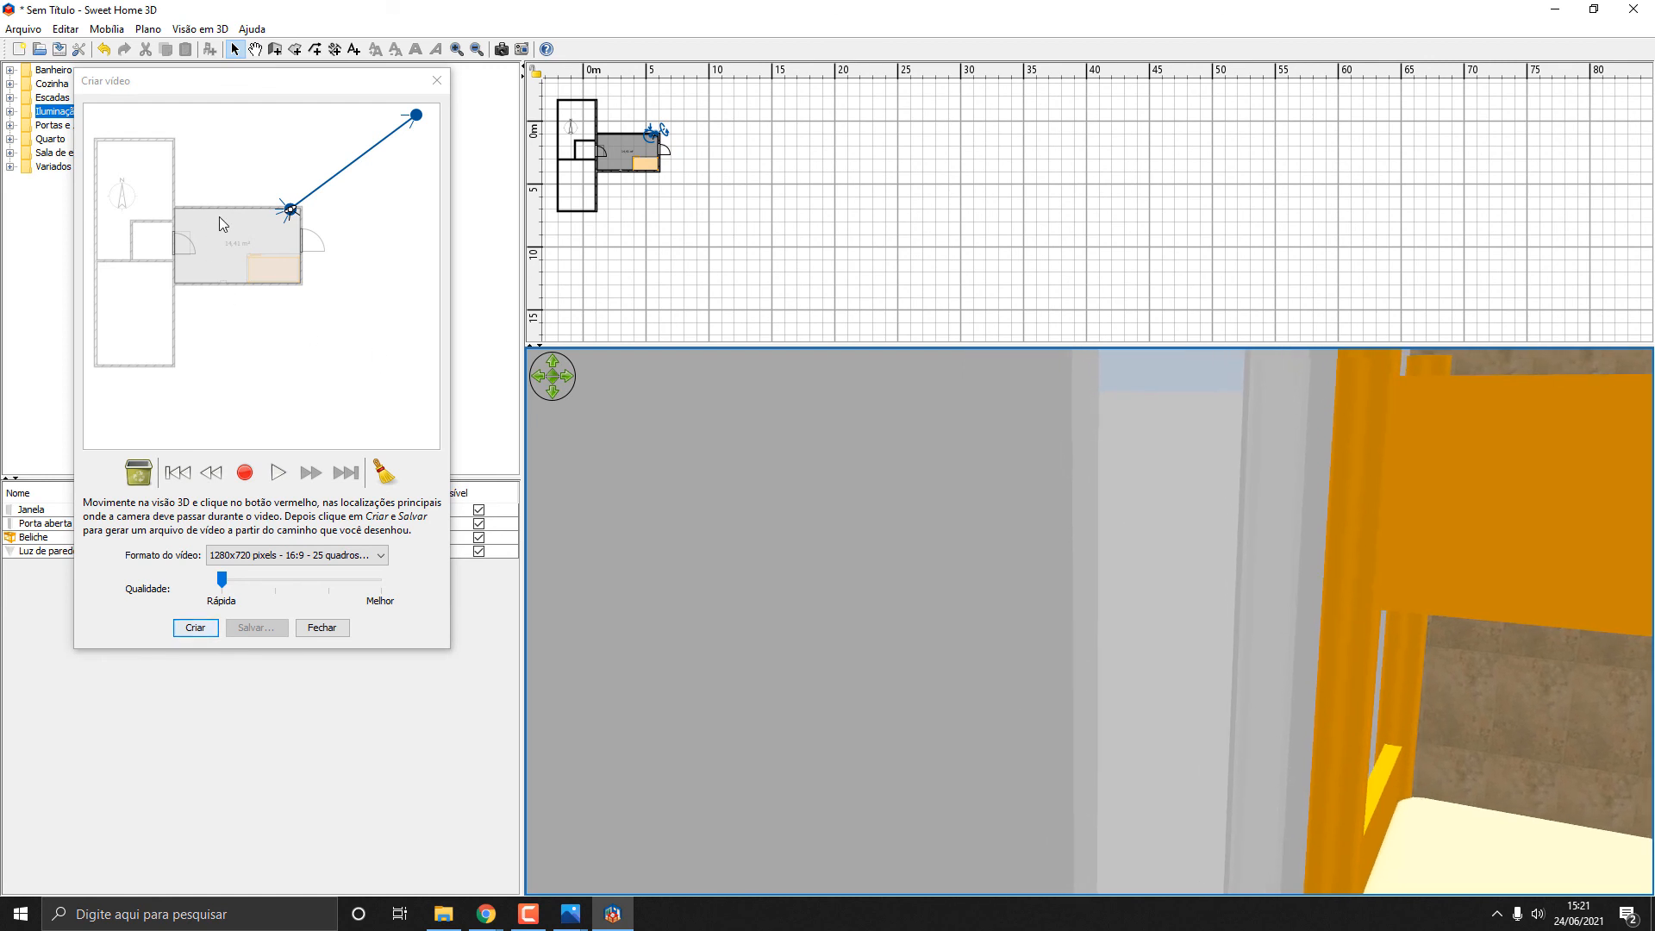
click(248, 475)
Preview the camera path animation at fast-forward speed, and close the video setup.
click(278, 472)
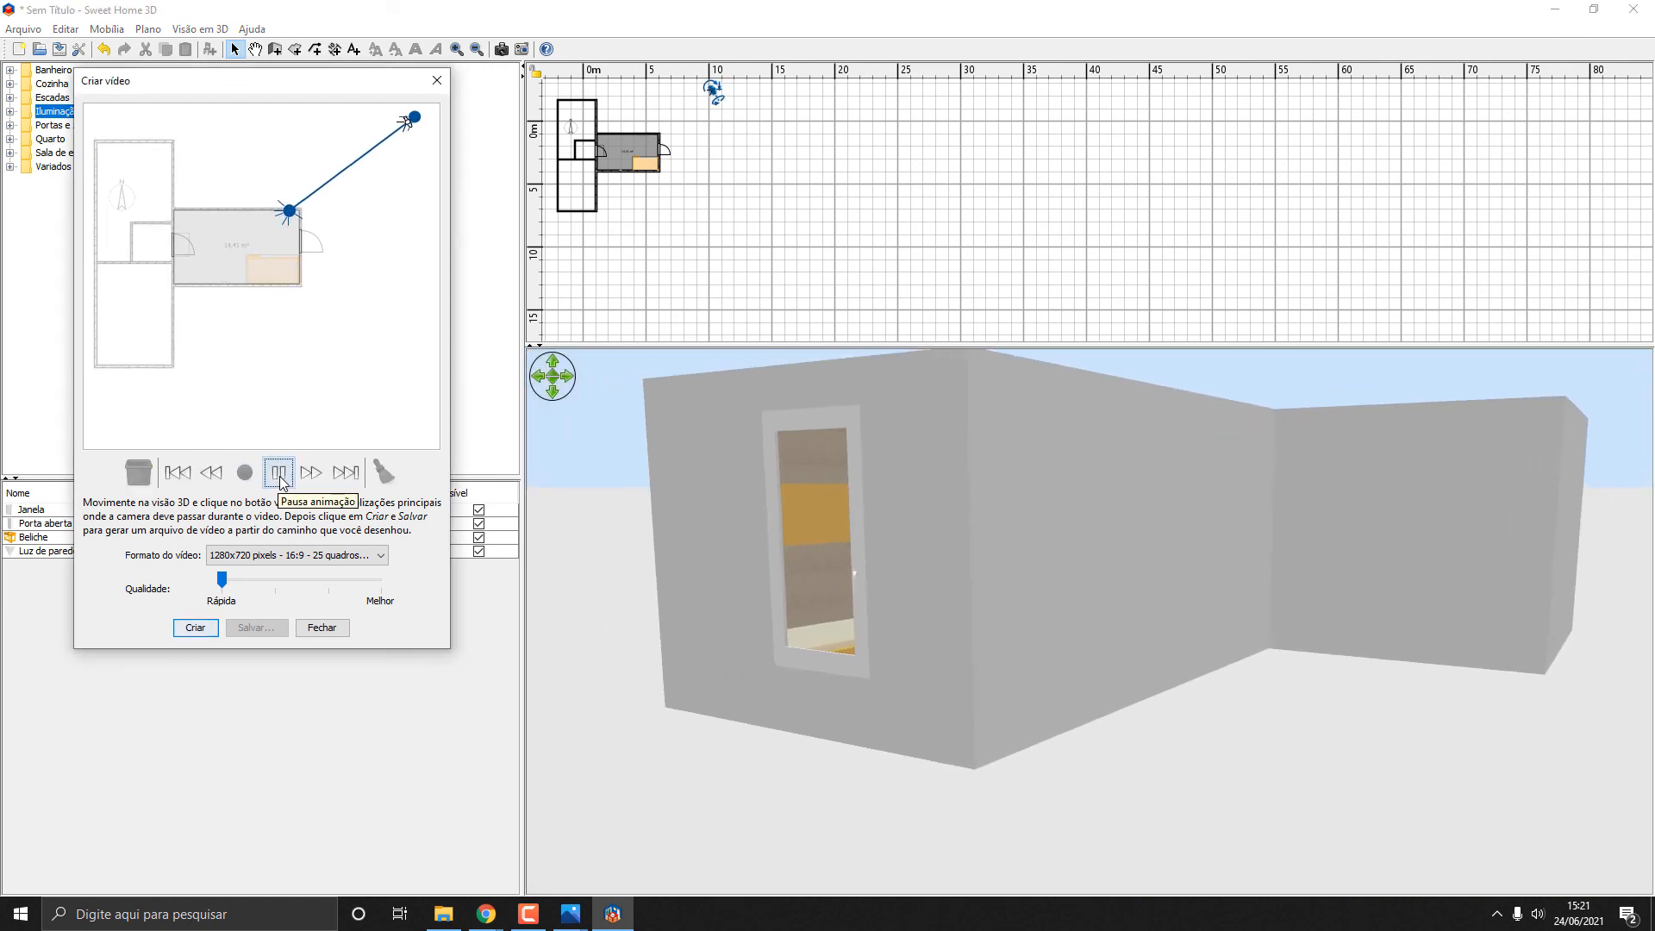
click(315, 474)
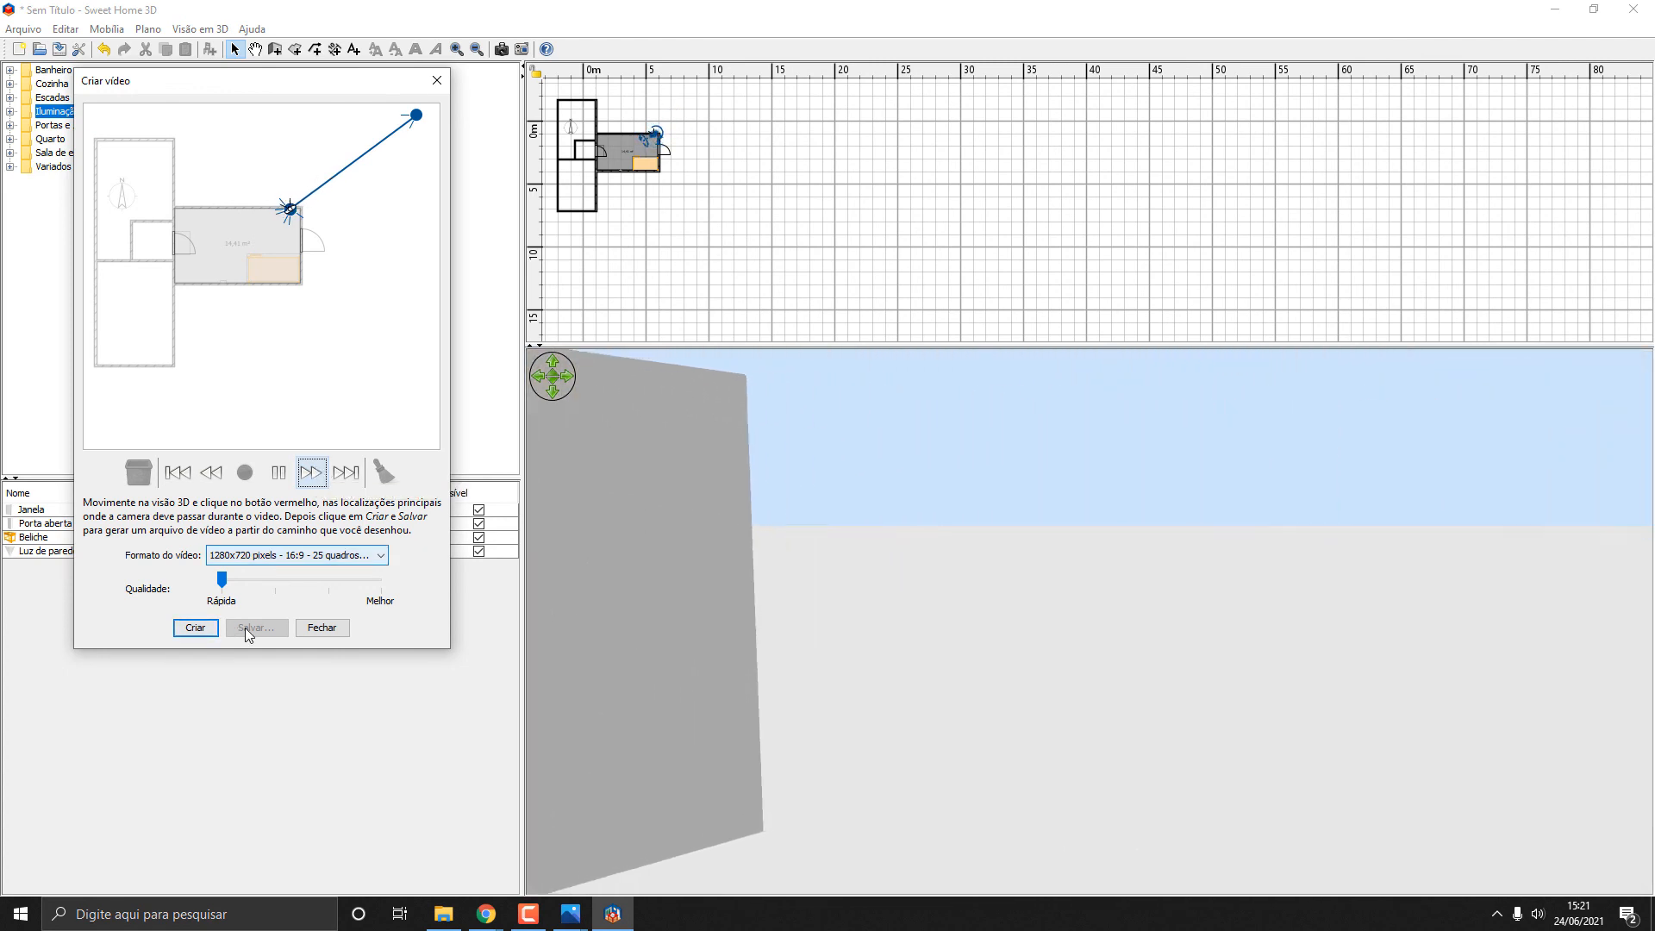
click(321, 627)
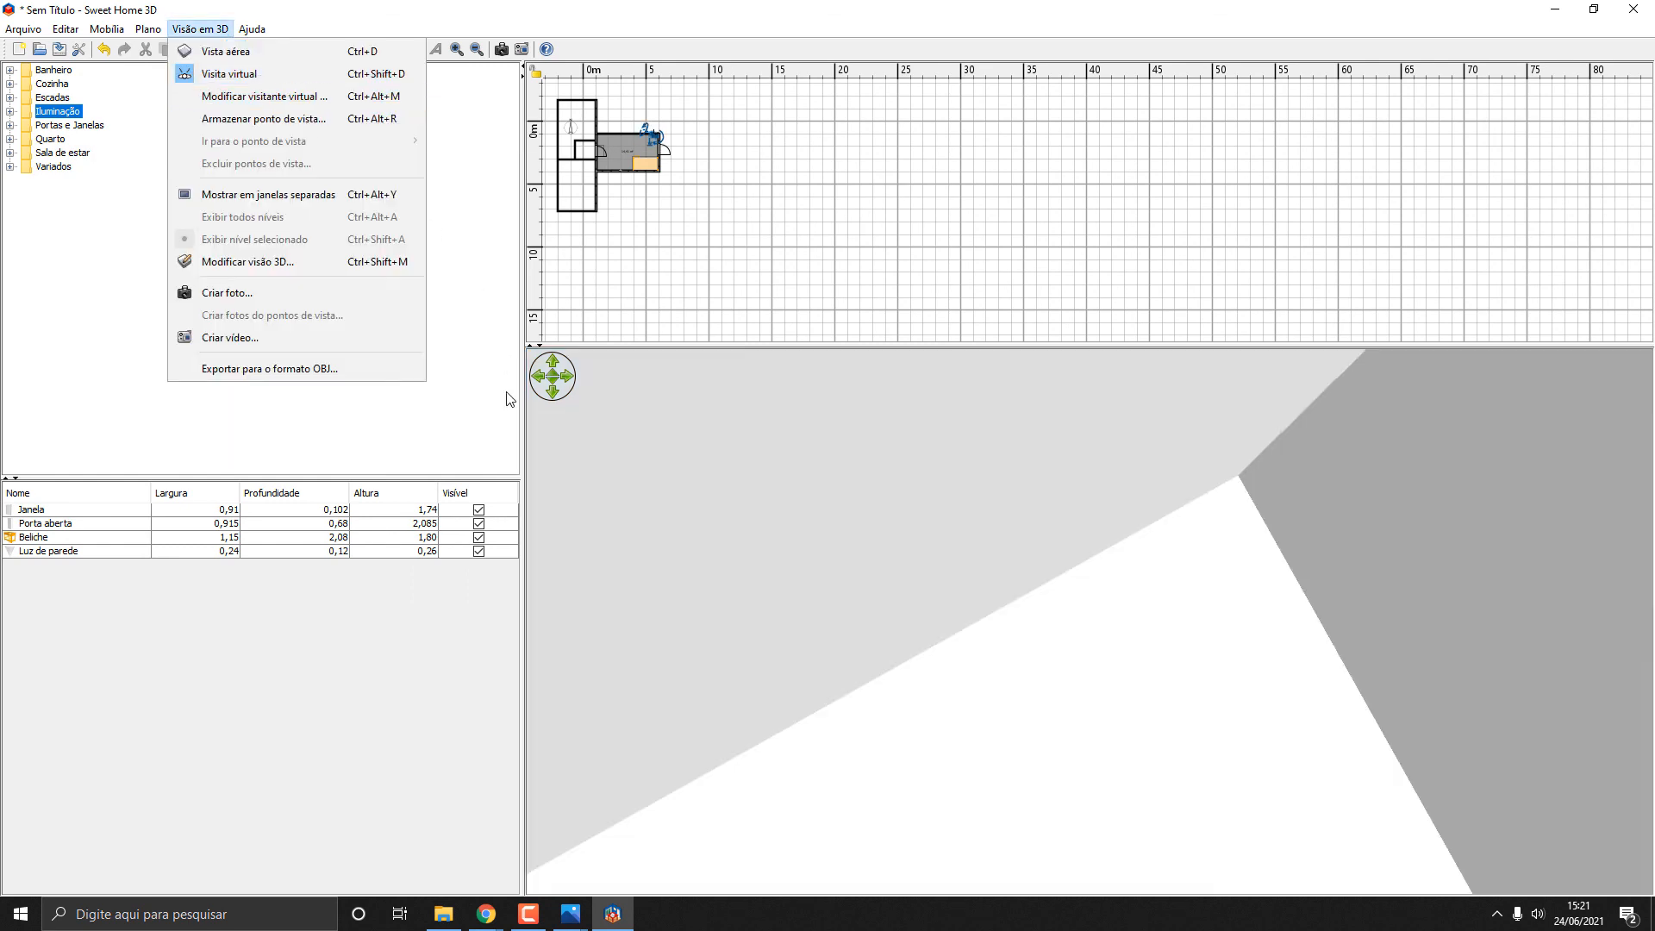
Switch the 3D view to the aerial view and orbit it to look down into the bedroom and adjoining rooms.
click(489, 378)
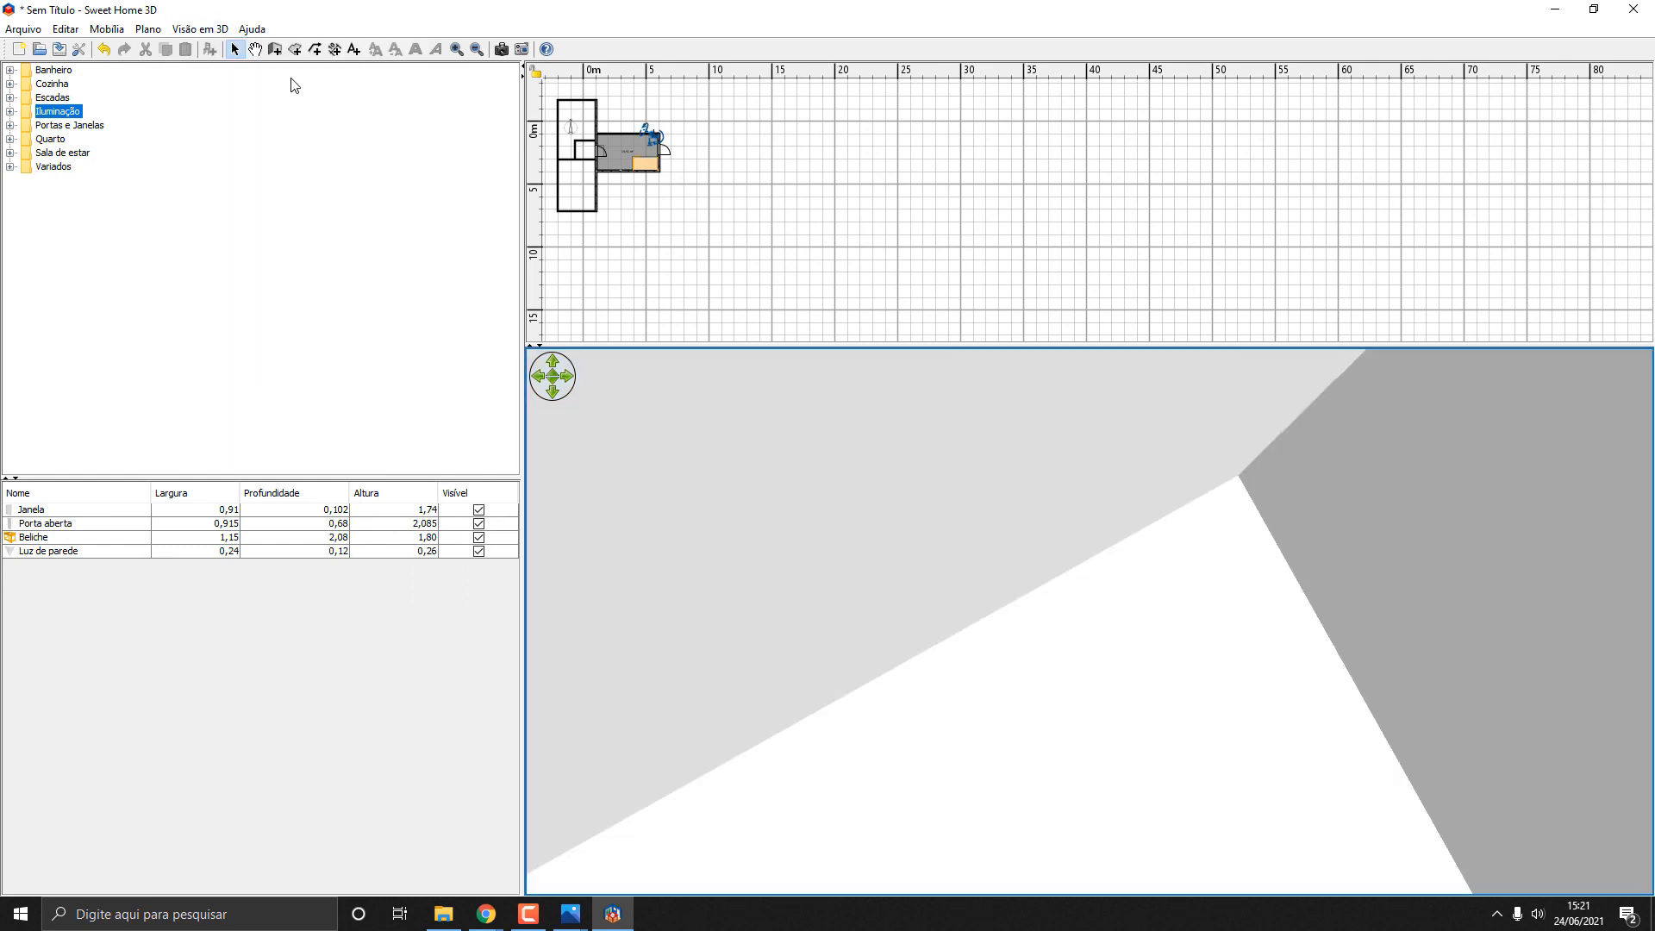
click(201, 32)
click(215, 44)
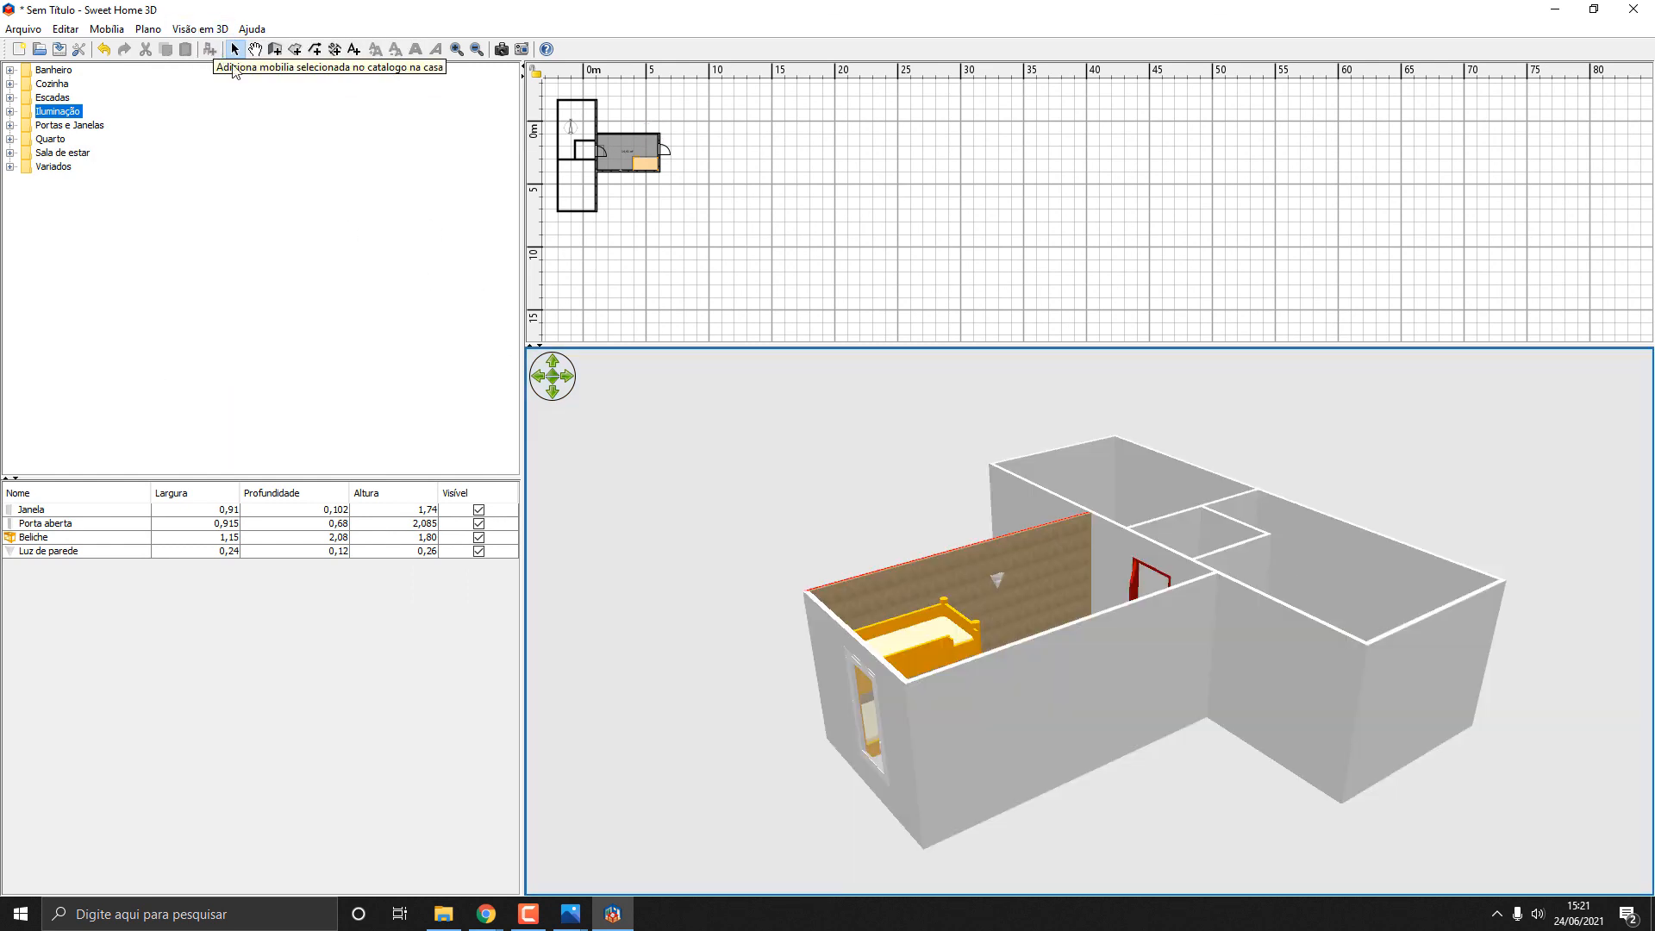
drag(1032, 696, 340, 199)
Start creating a photo of the aerial view, with a width of 1920 pixels, the 3D view's proportions and best quality.
click(200, 29)
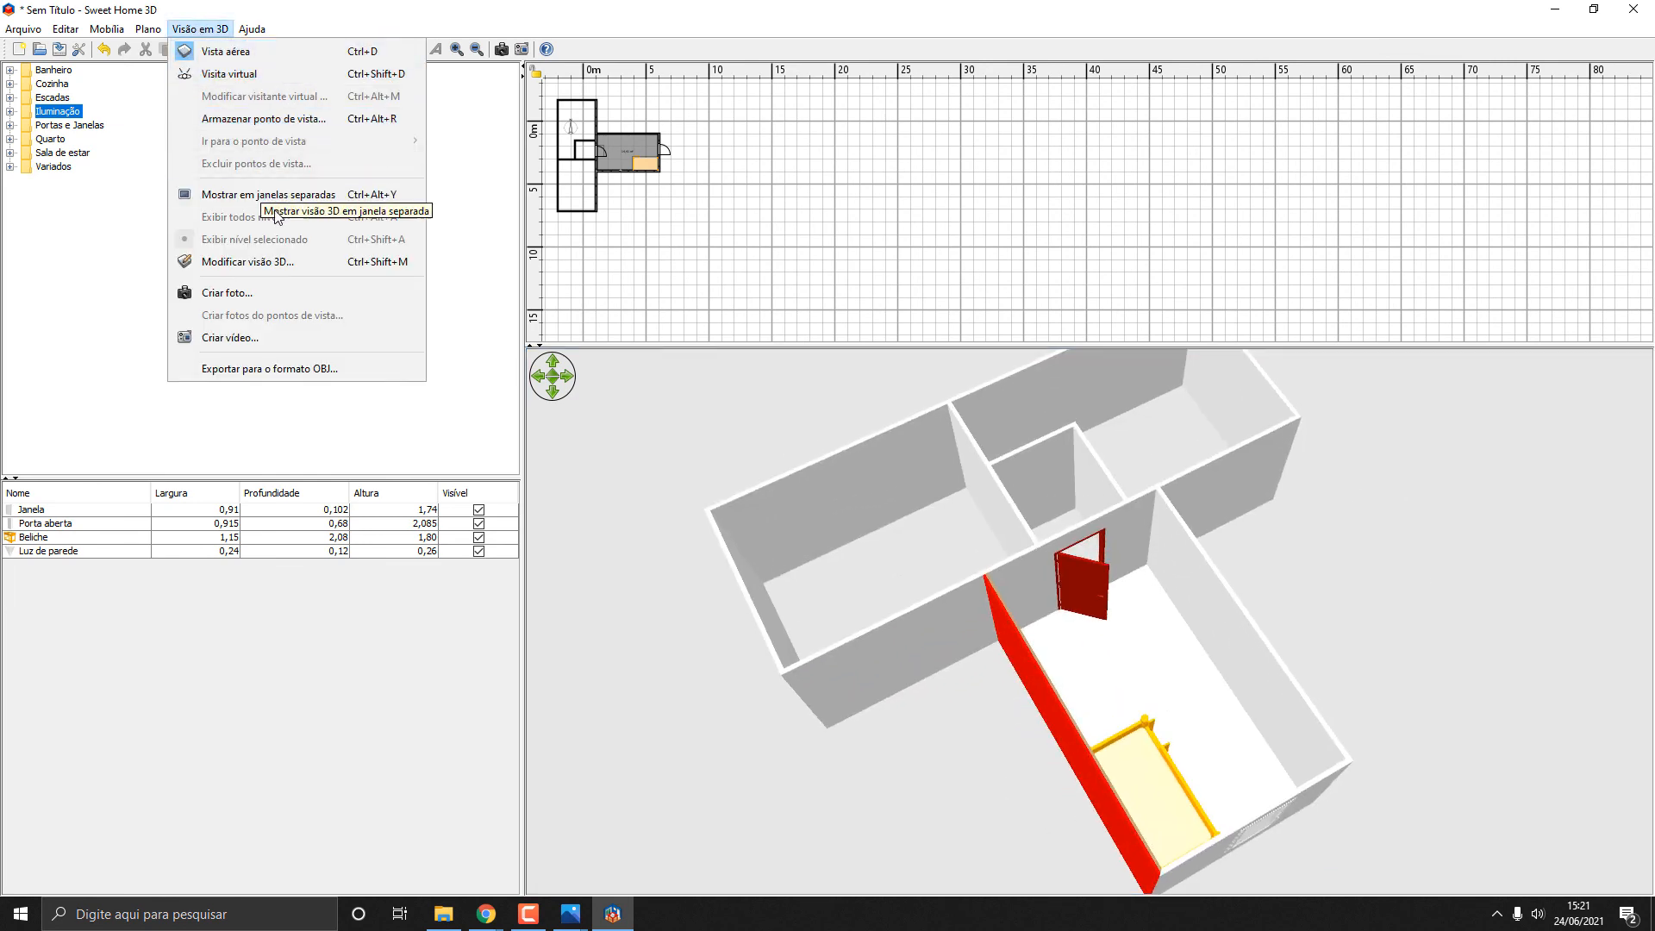
click(267, 292)
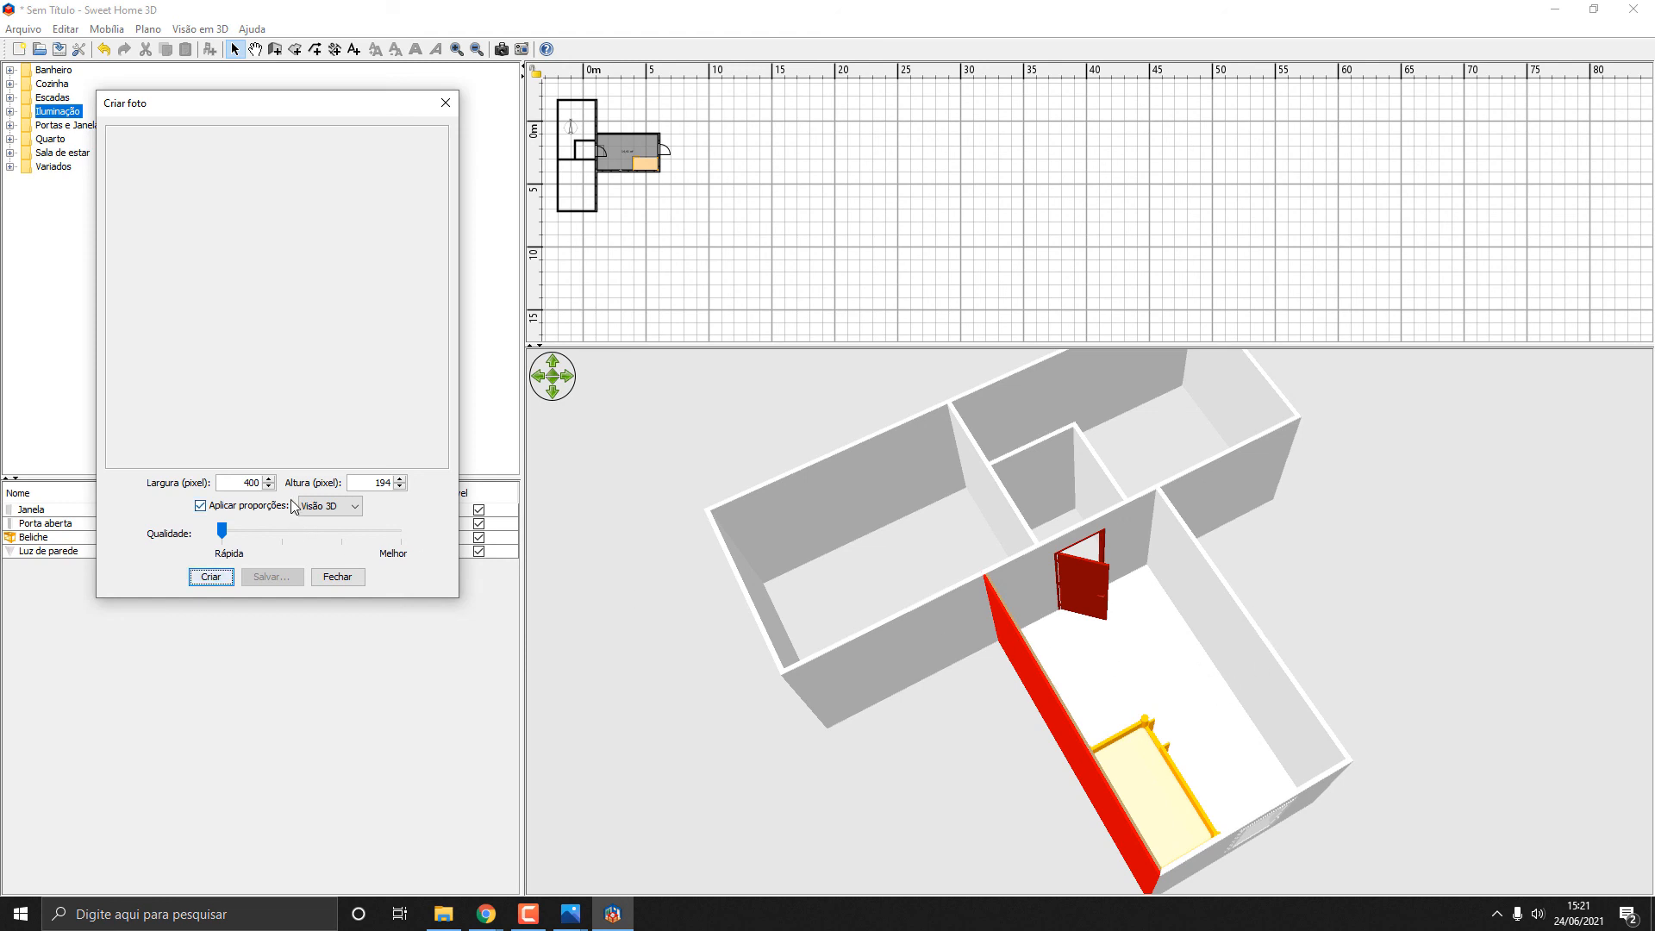
click(342, 514)
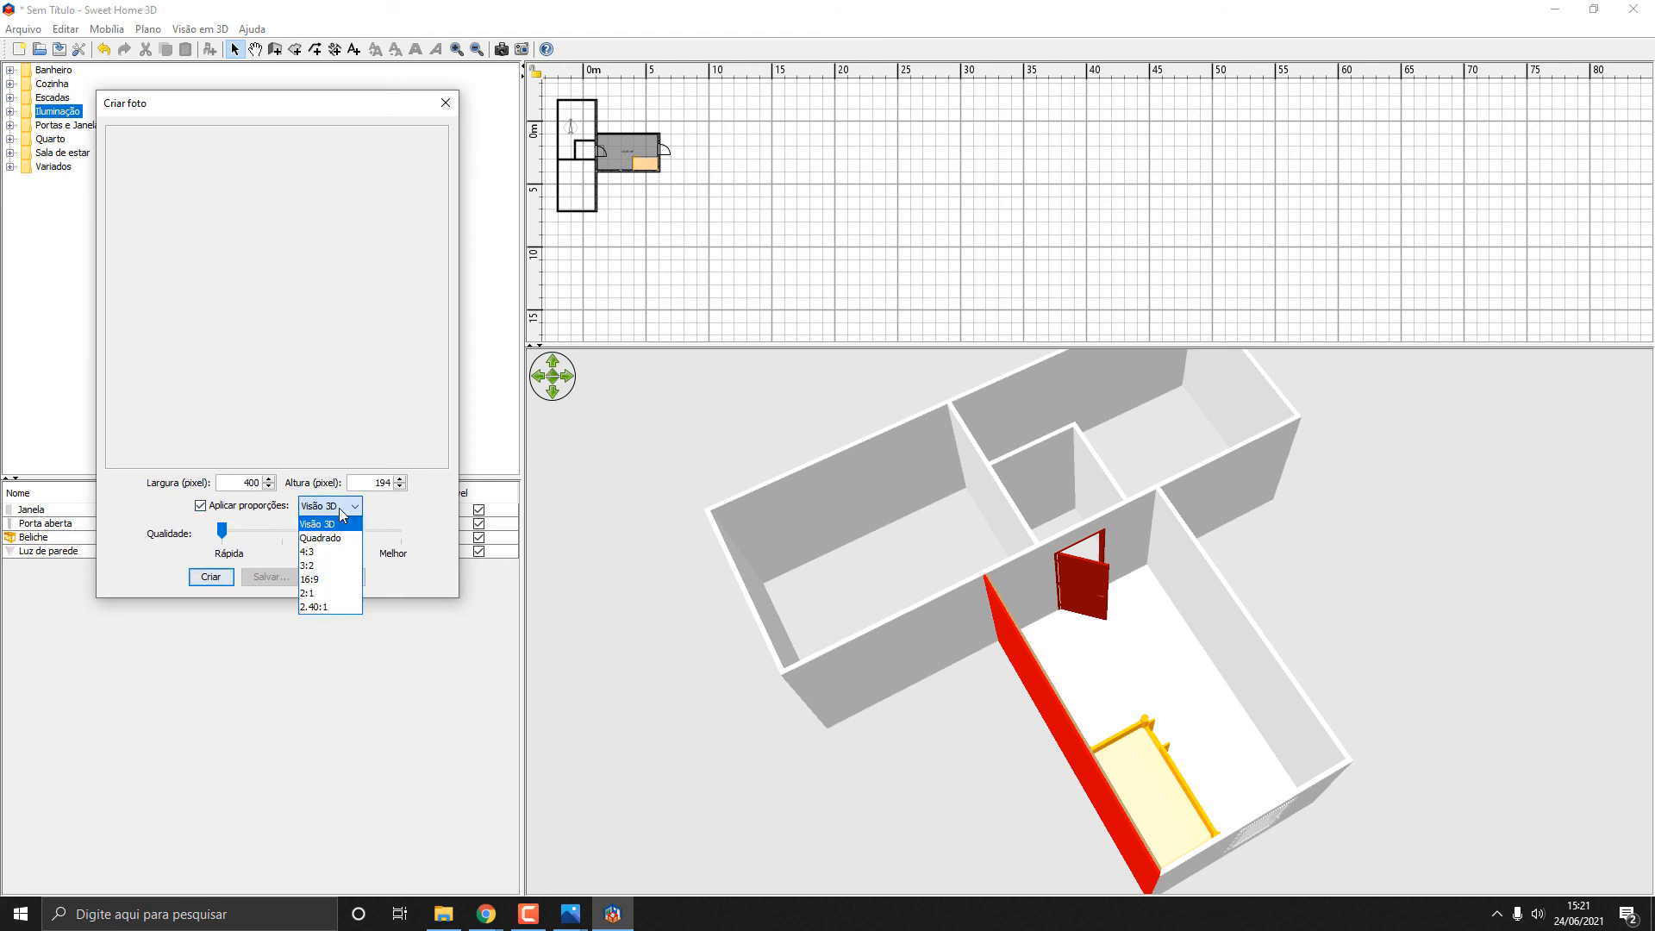
click(251, 482)
double_click(252, 483)
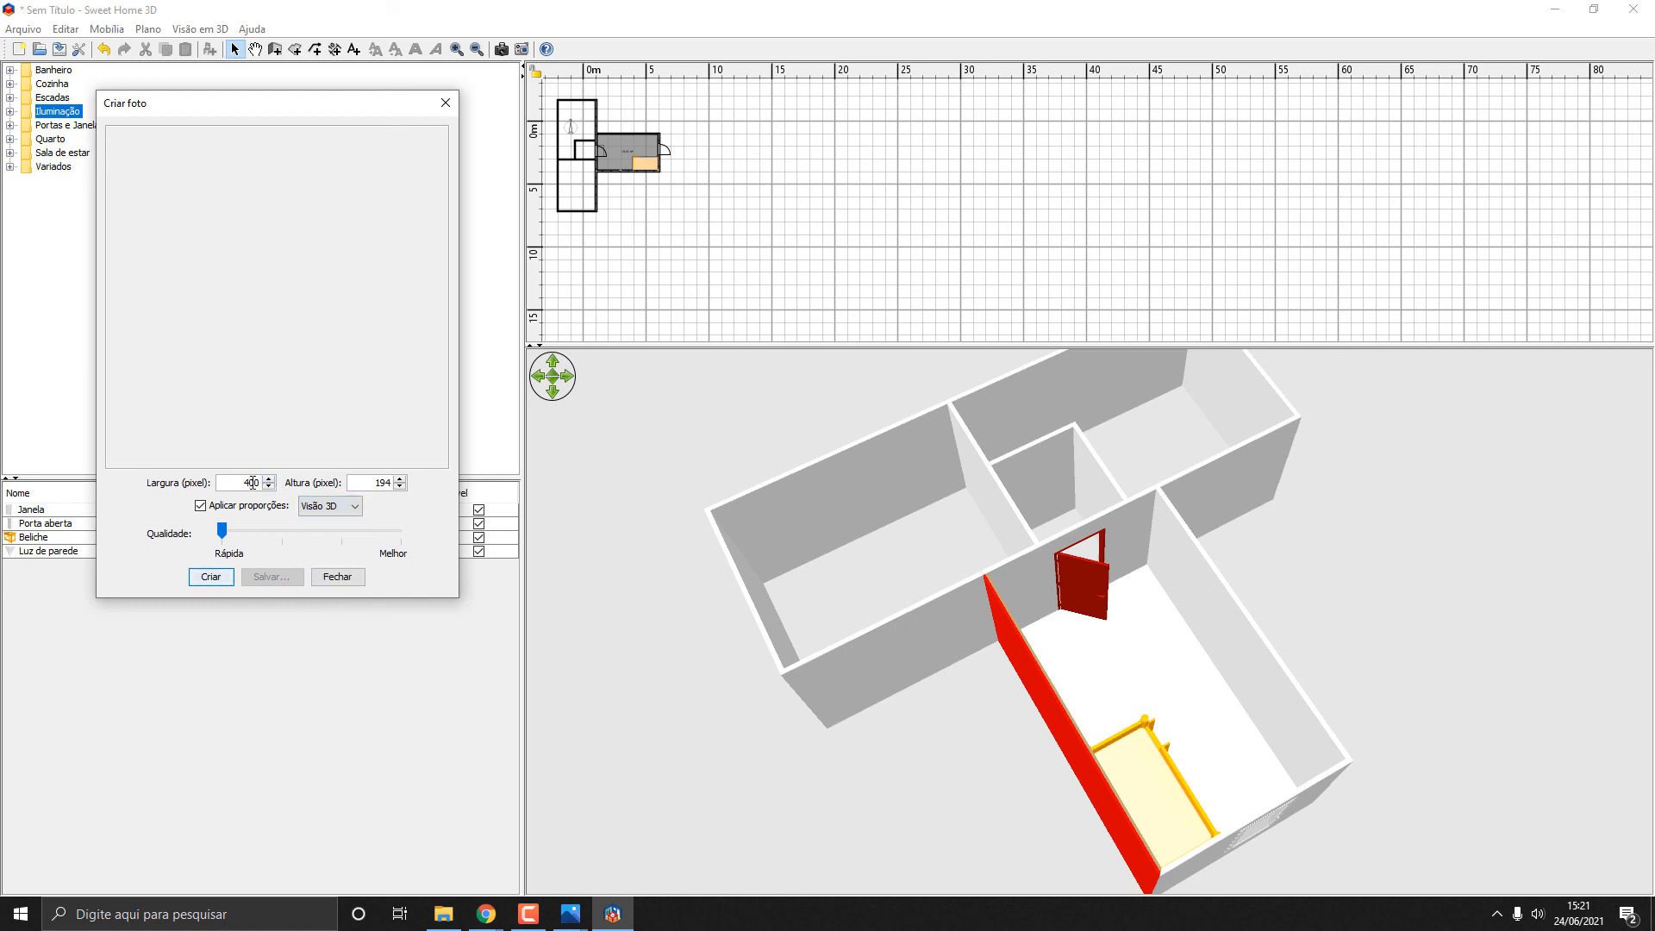
text(1920)
drag(221, 532, 401, 539)
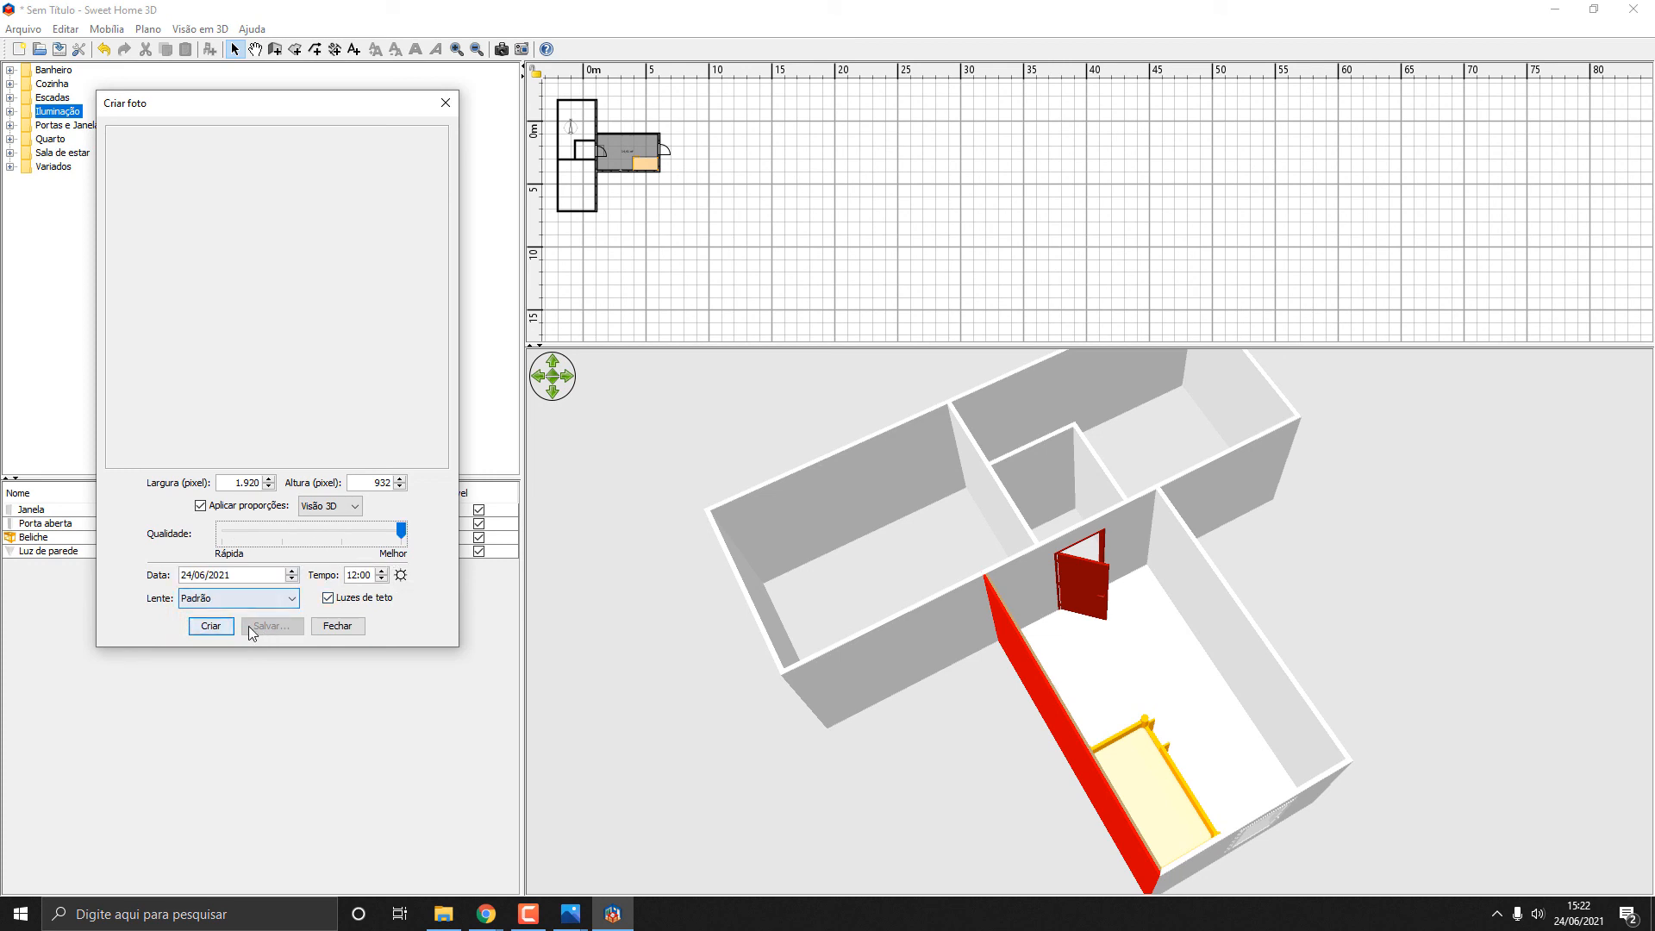
Create the photo of the house with ceiling lights enabled, and set the quality to best again.
click(349, 605)
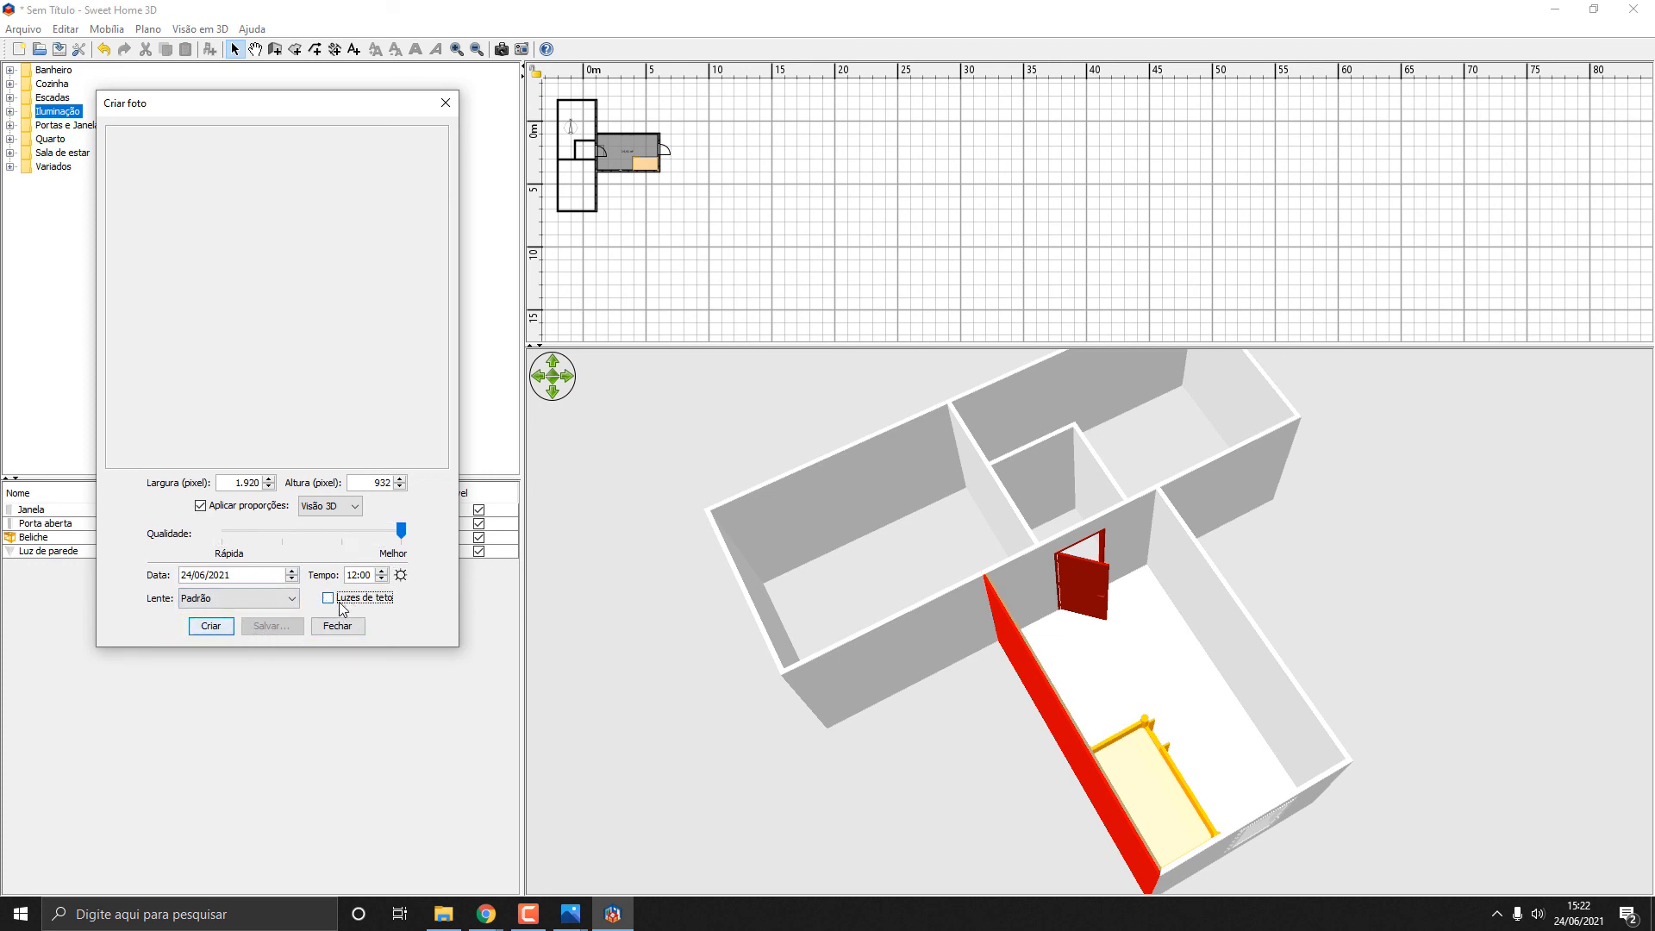
click(340, 604)
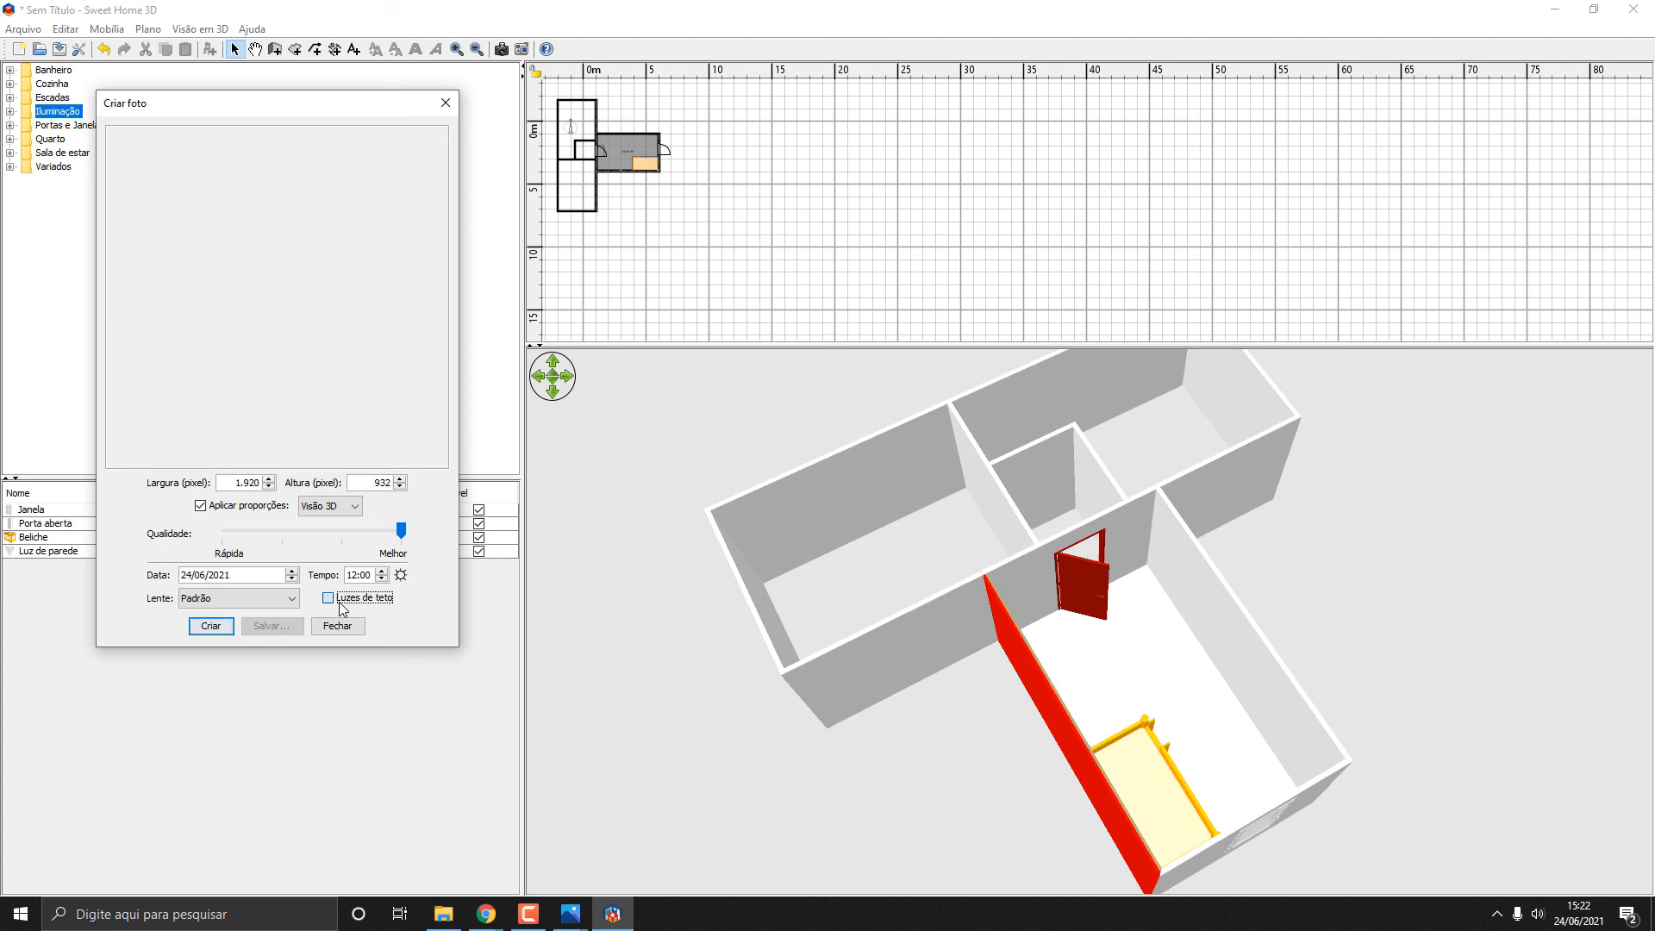
click(213, 626)
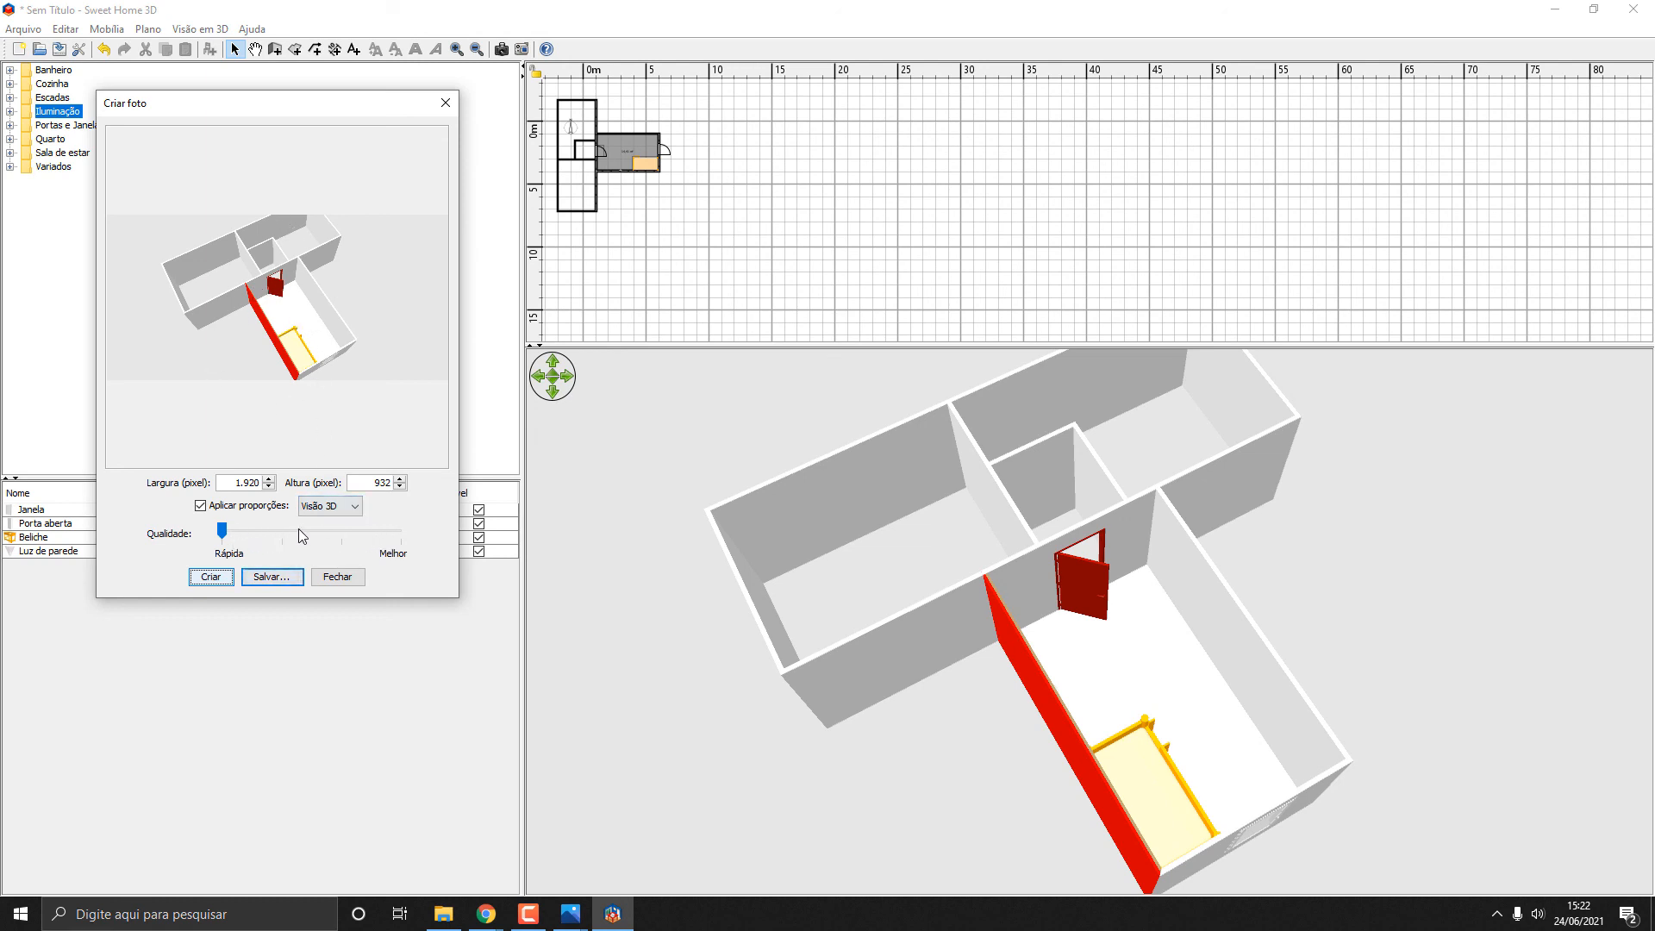
drag(221, 529, 428, 521)
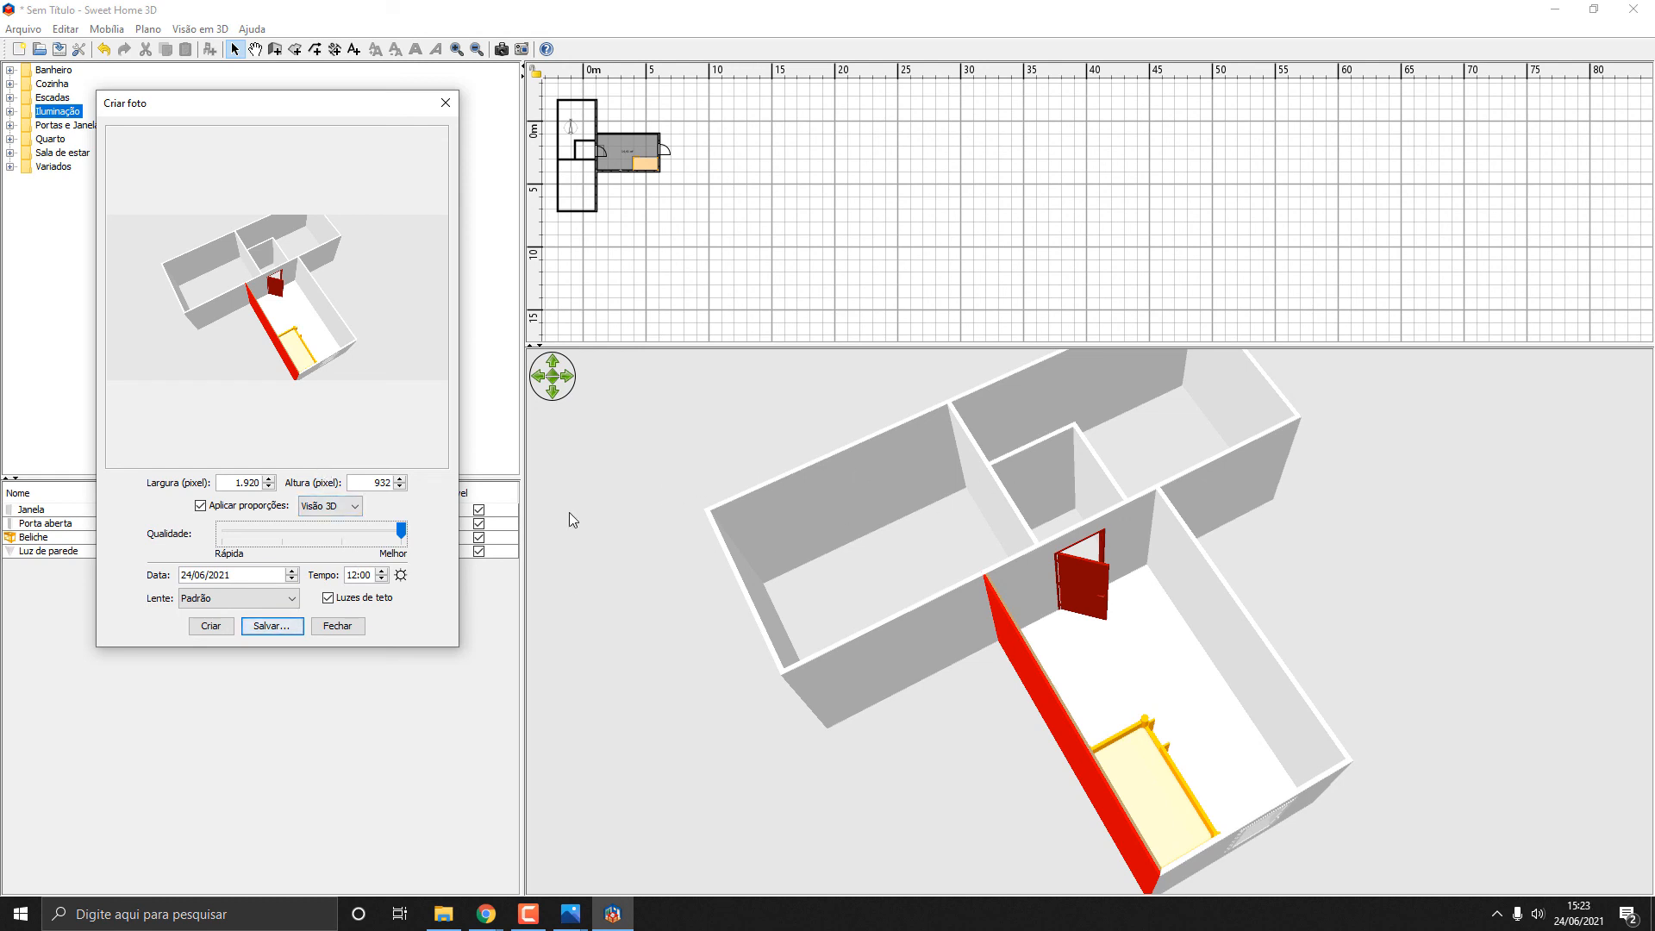
click(525, 912)
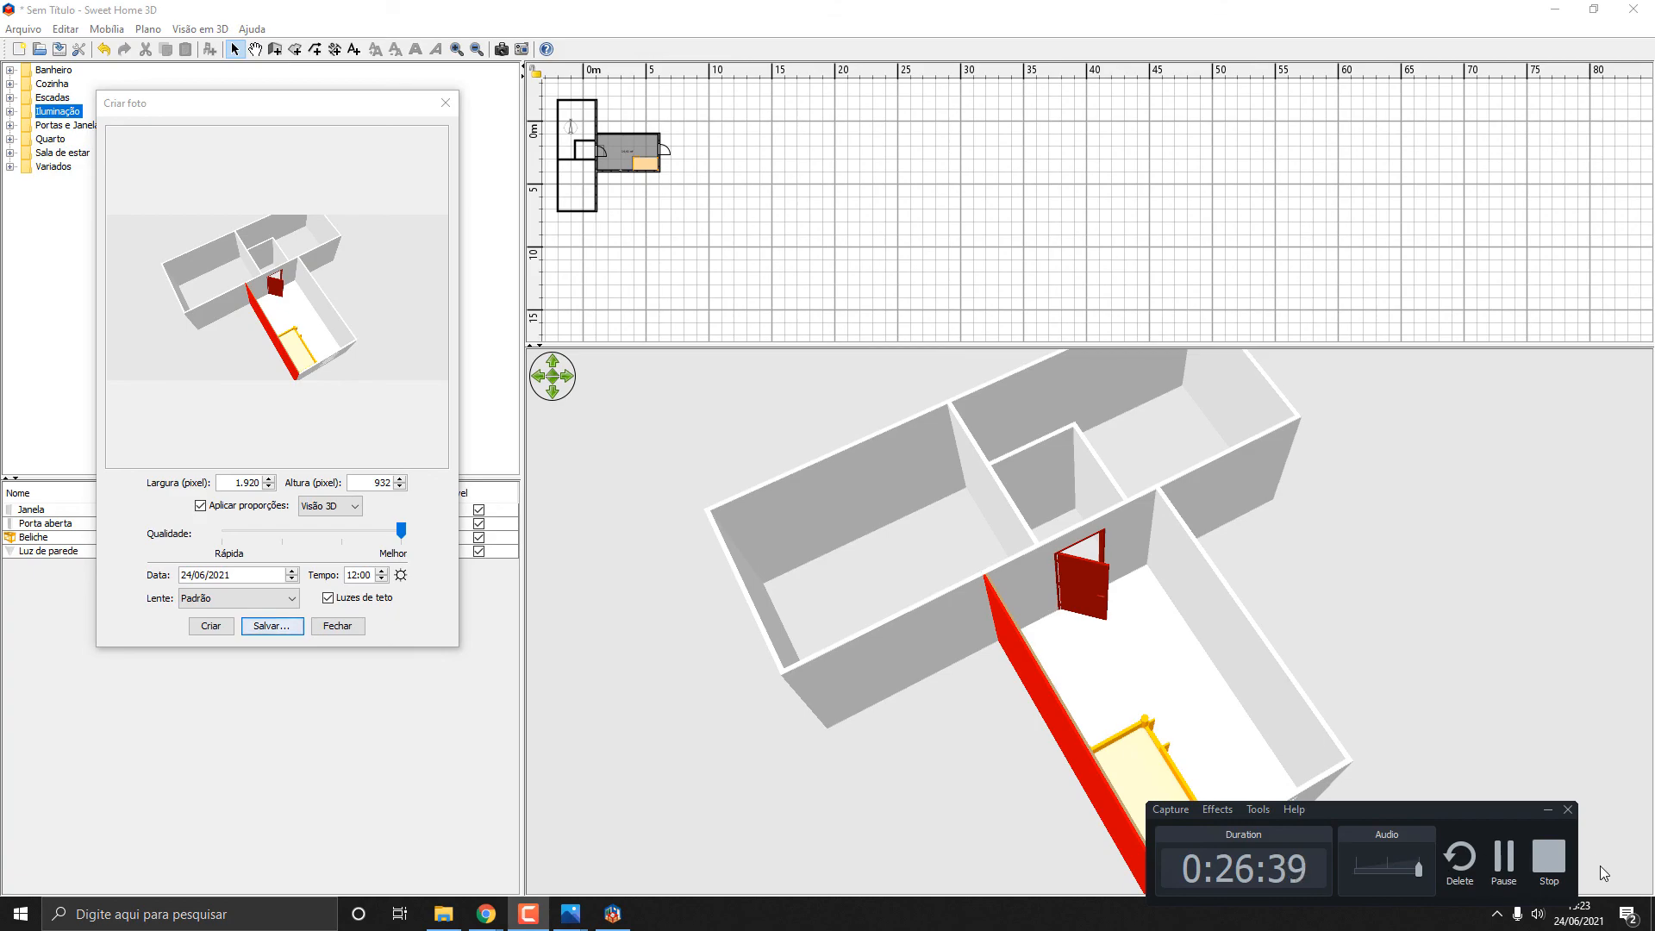